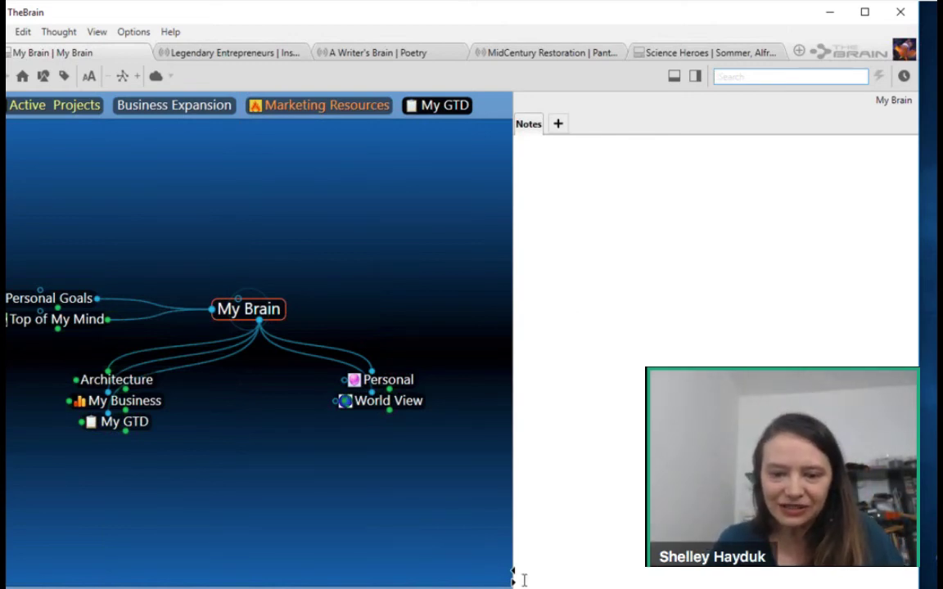
click(493, 586)
click(556, 526)
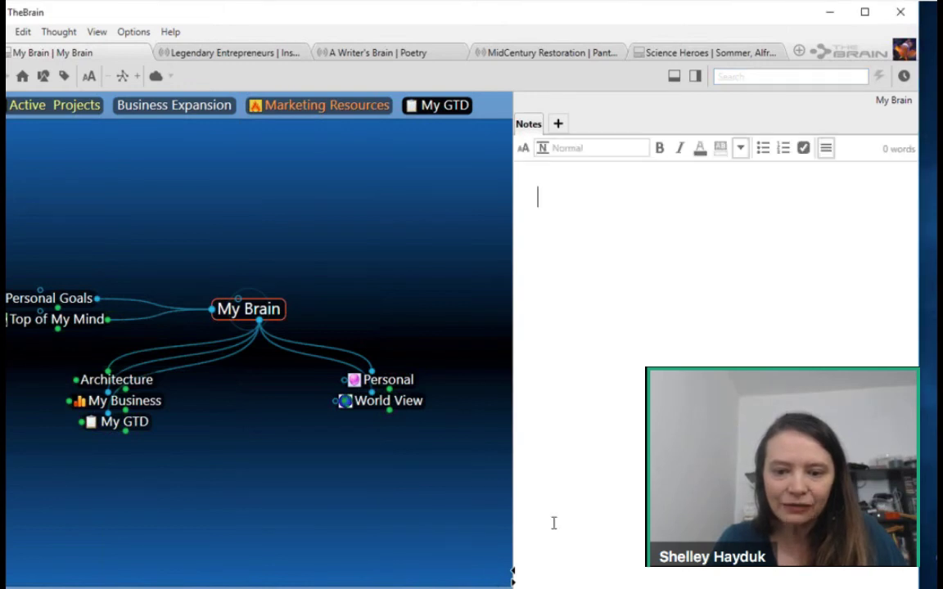
click(470, 432)
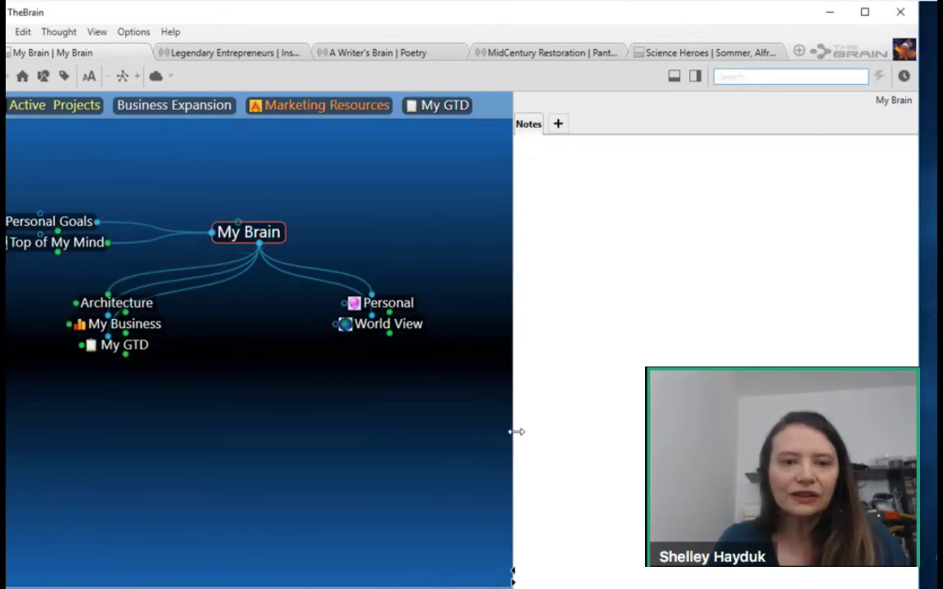
Switch to the Legendary Entrepreneurs brain, hide its report pane, and widen the notes area placed beside the plex.
click(271, 58)
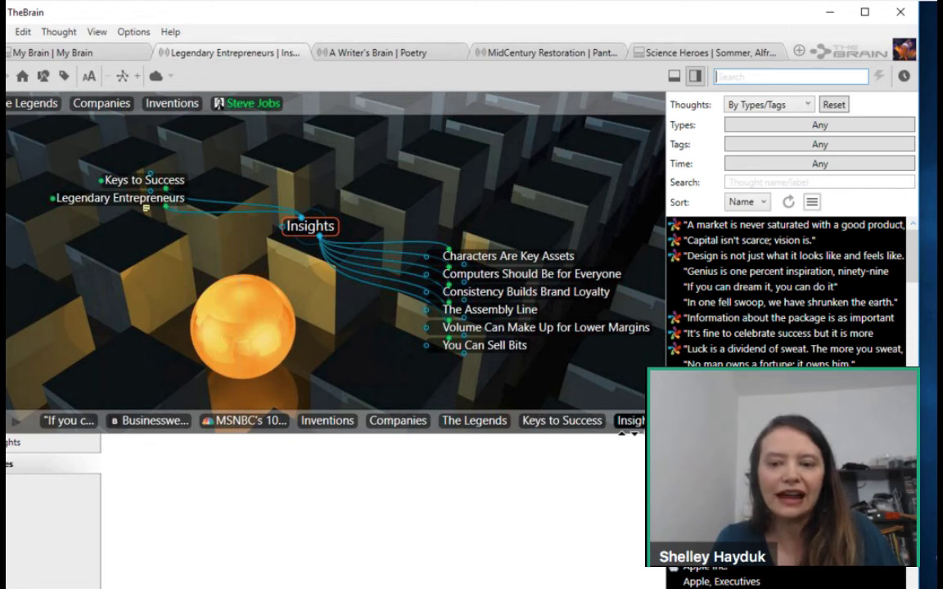
click(695, 76)
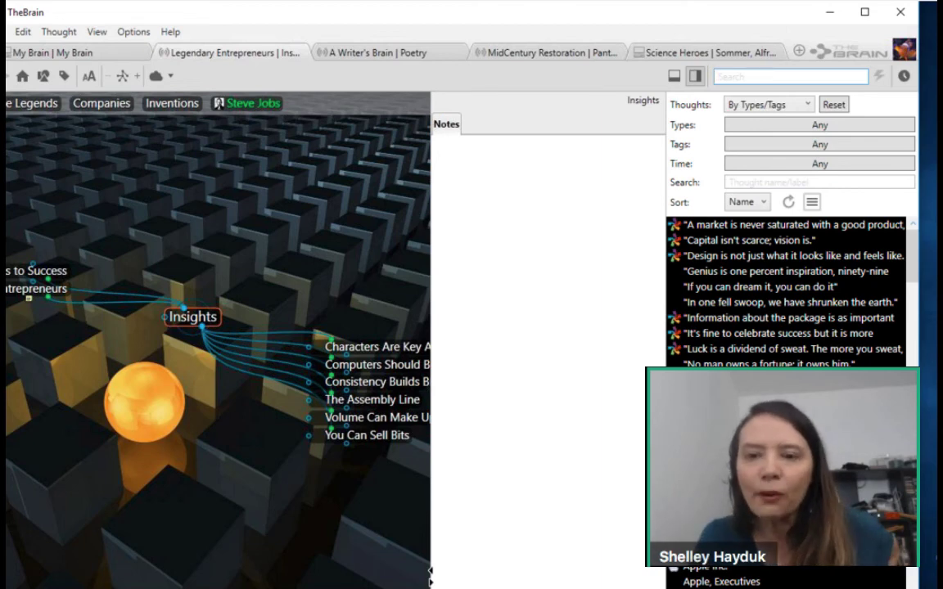
click(697, 78)
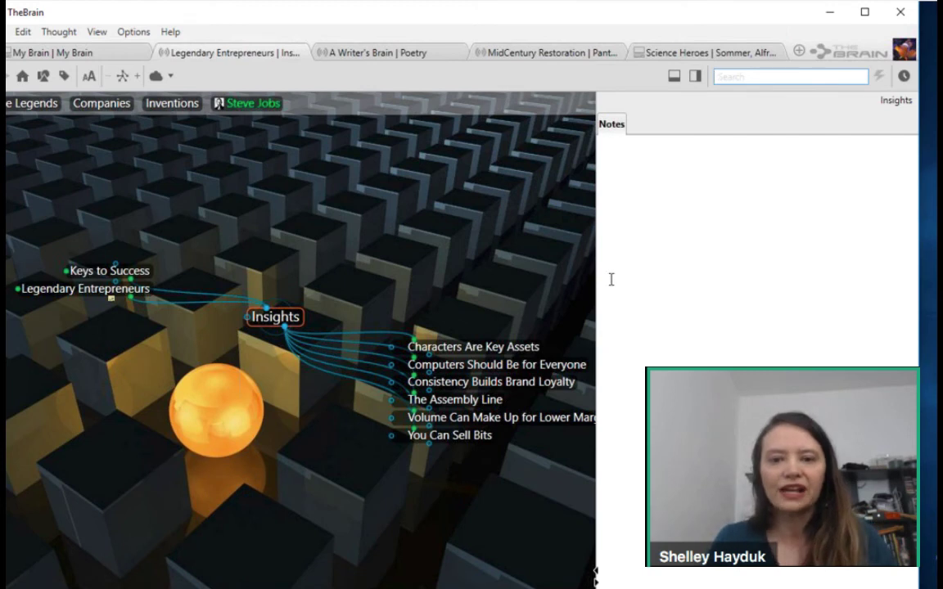
drag(551, 272, 530, 271)
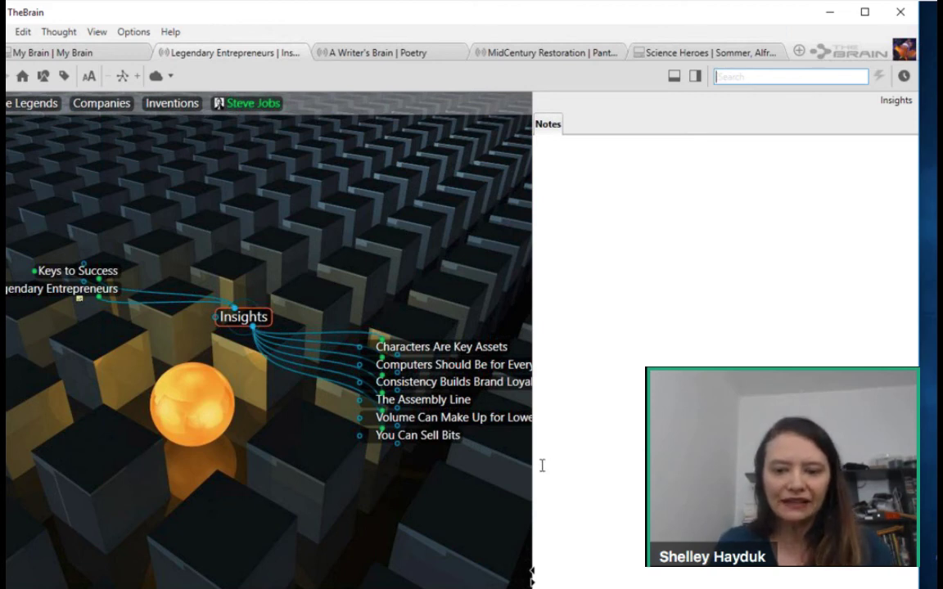
Maximize the window and arrange the notes area below the plex, giving the plex slightly more height.
click(865, 13)
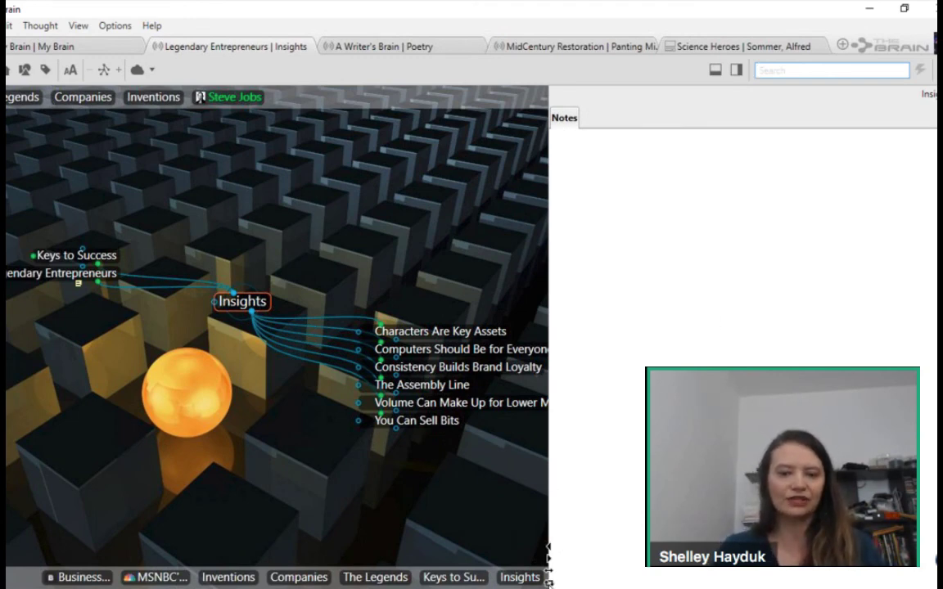
click(548, 546)
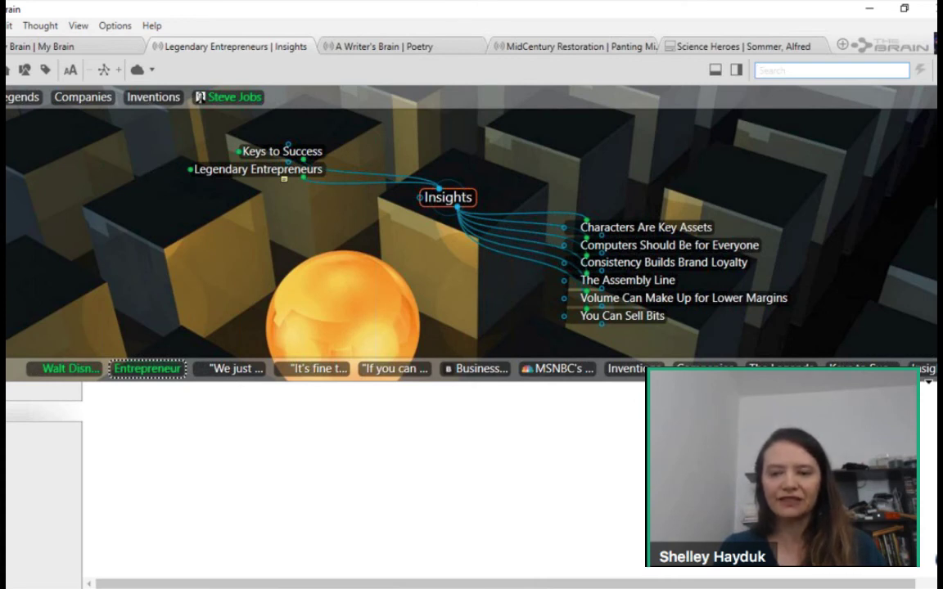
drag(491, 381, 490, 431)
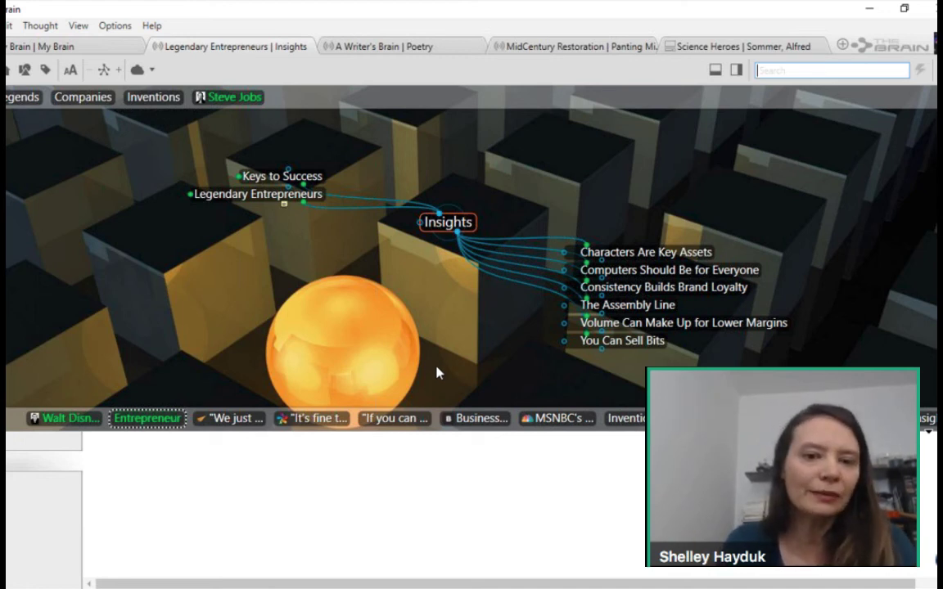
Reduce the plex text size slightly.
click(72, 72)
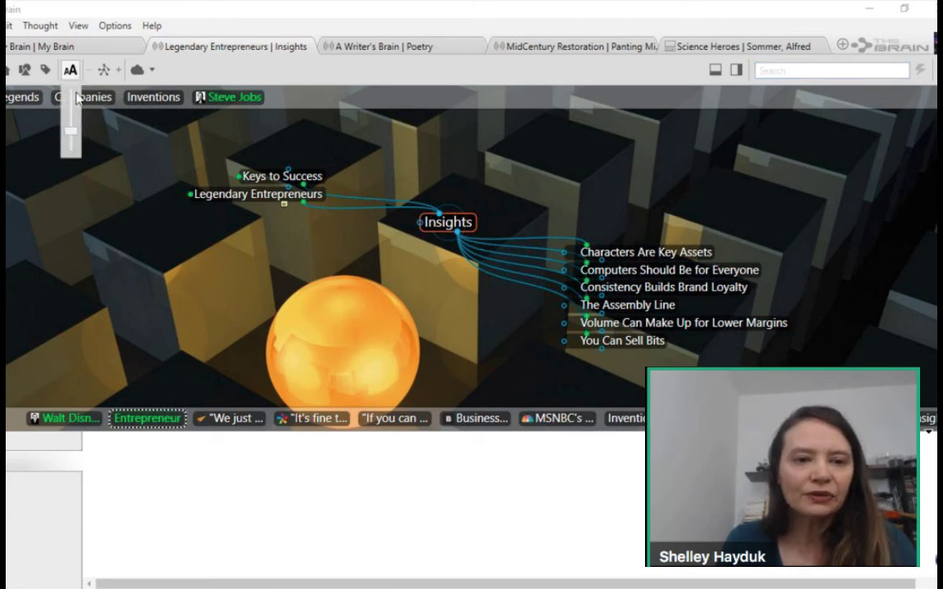
mouse_move(73, 134)
mouse_down()
mouse_move(73, 124)
mouse_move(73, 141)
mouse_up()
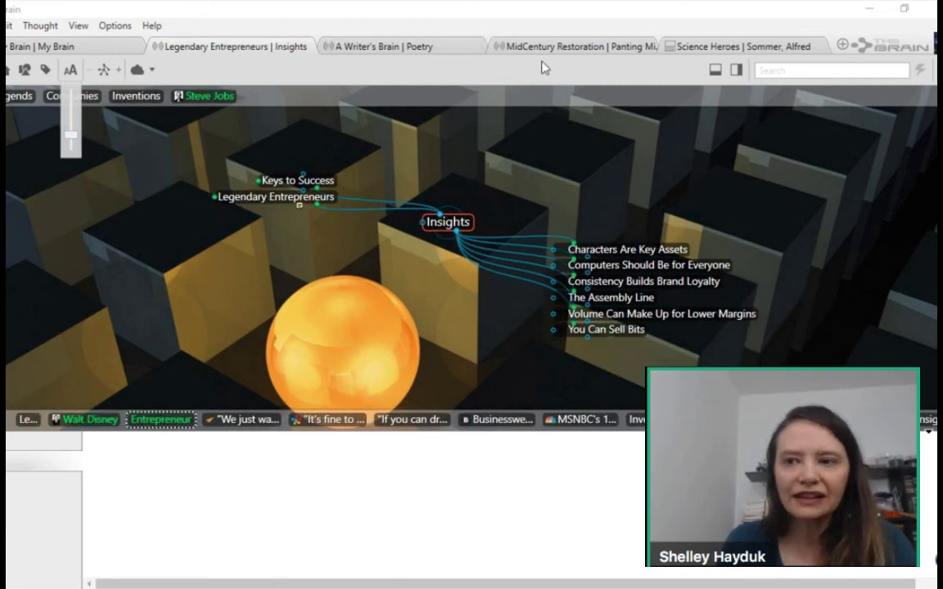
Restore the window to a narrow size in the middle of the desktop and enlarge the notes area below the plex.
click(901, 13)
drag(928, 166, 438, 177)
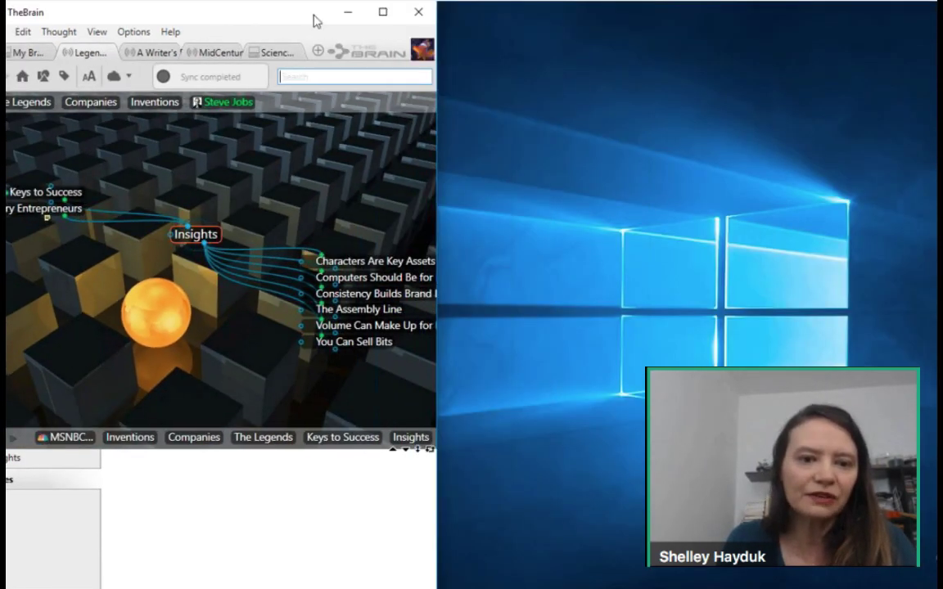
drag(316, 22, 347, 24)
drag(565, 43, 563, 40)
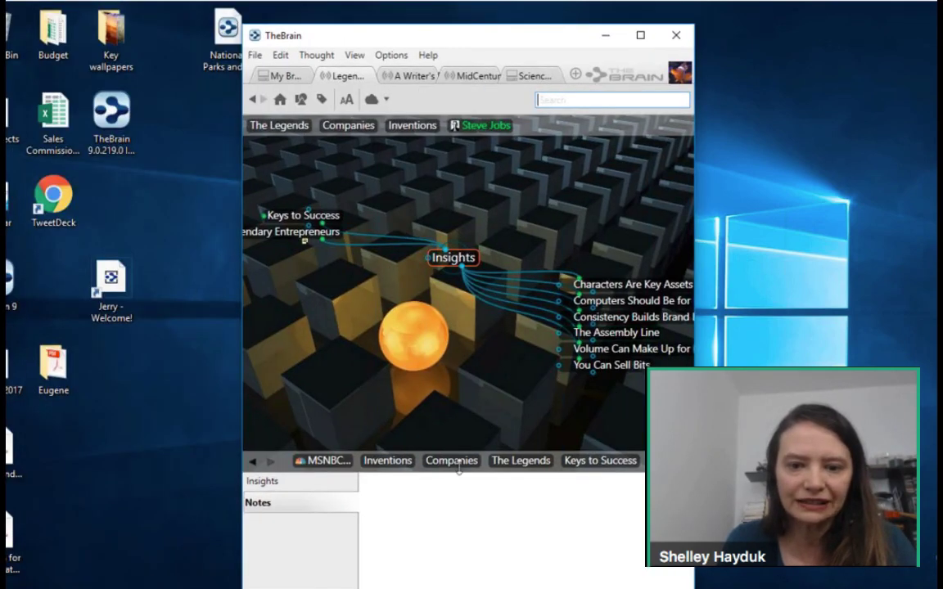
drag(466, 470, 467, 374)
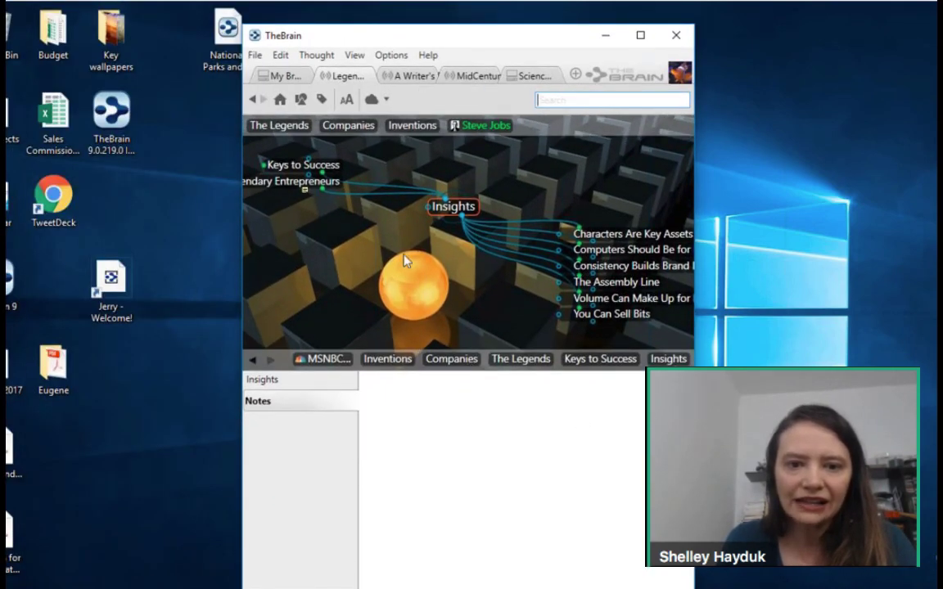
Navigate through Legendary Entrepreneurs and Related Articles and Sources to view the web page of America's great entrepreneurs.
click(323, 185)
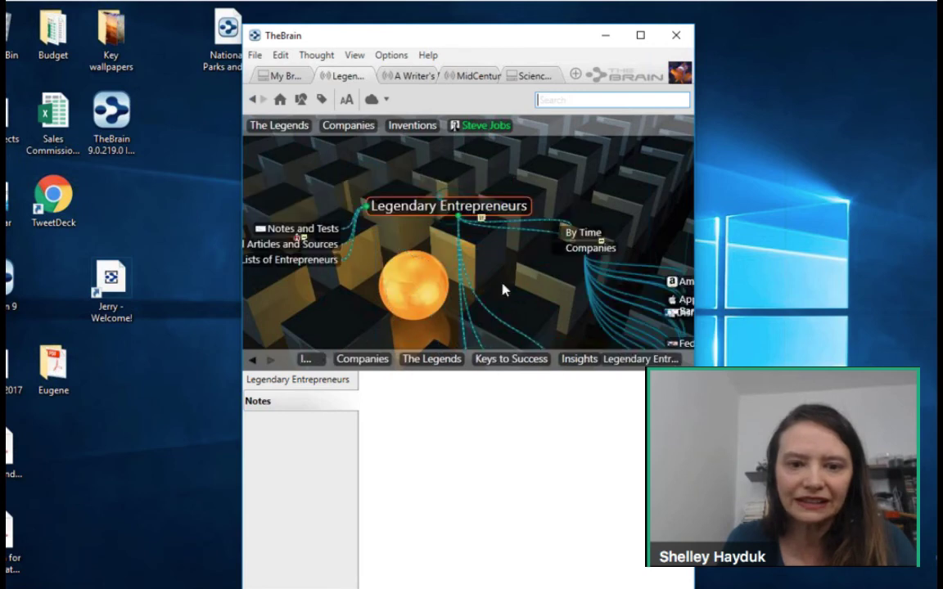
click(320, 246)
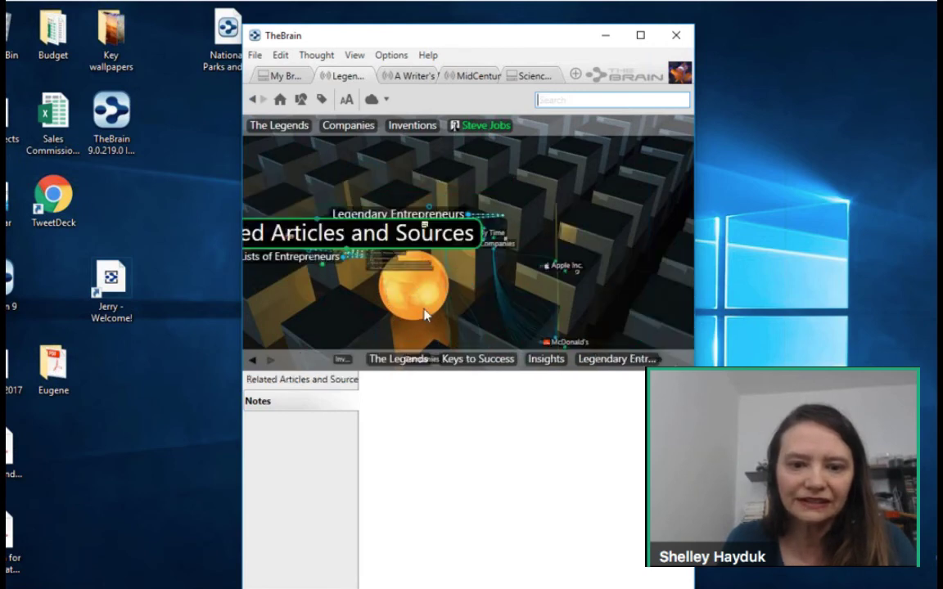
click(608, 251)
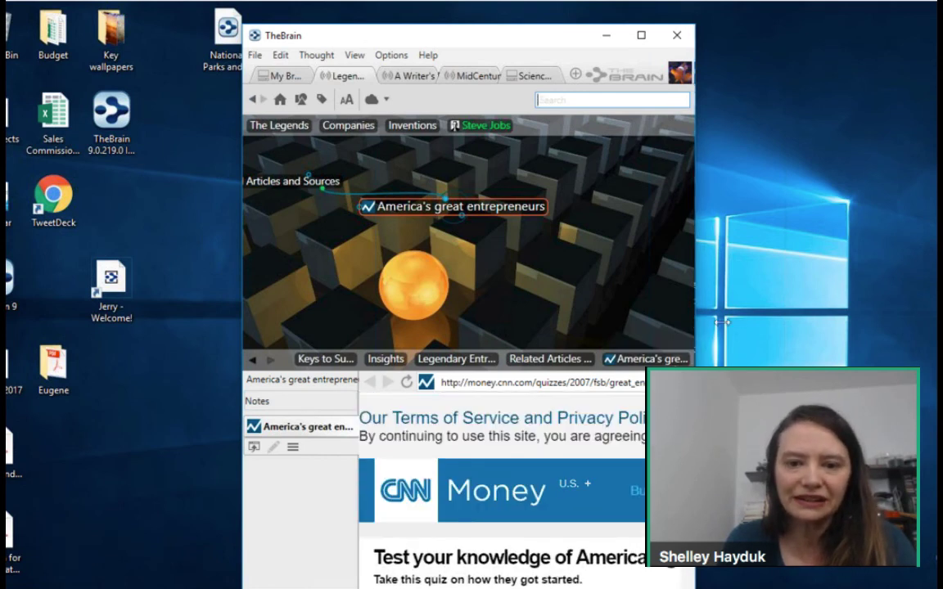
Widen the window on both sides and reposition it near the desktop's upper-left corner.
drag(694, 290, 734, 290)
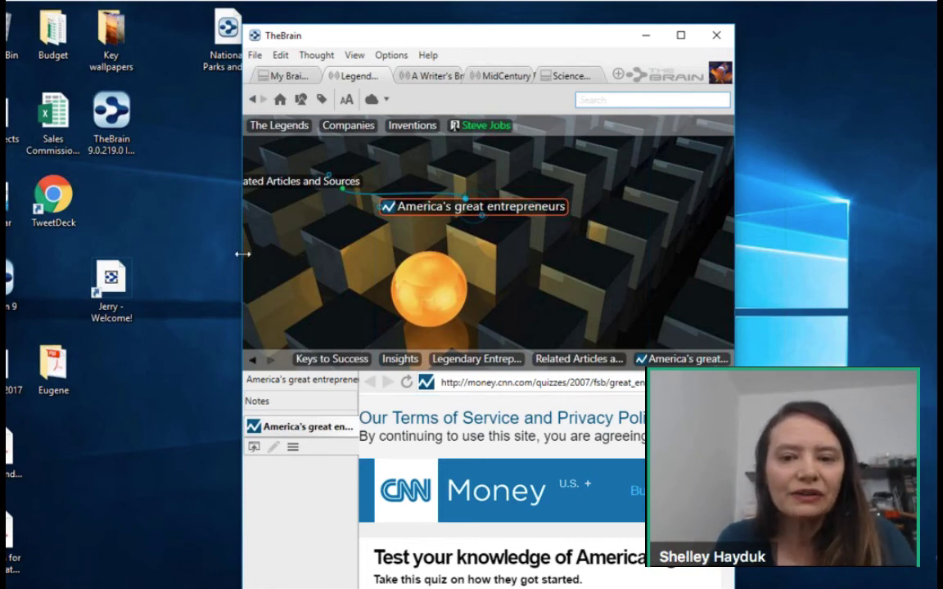
drag(242, 253, 92, 250)
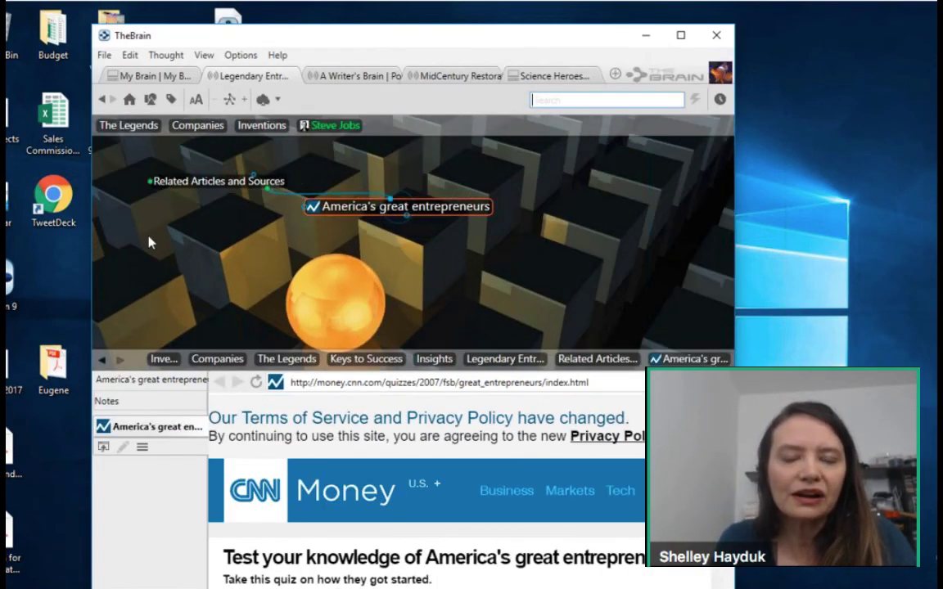
drag(421, 36, 345, 23)
Visit A Writer's Brain, switch to the MidCentury Restoration brain, and widen both the window and its web page area.
click(278, 63)
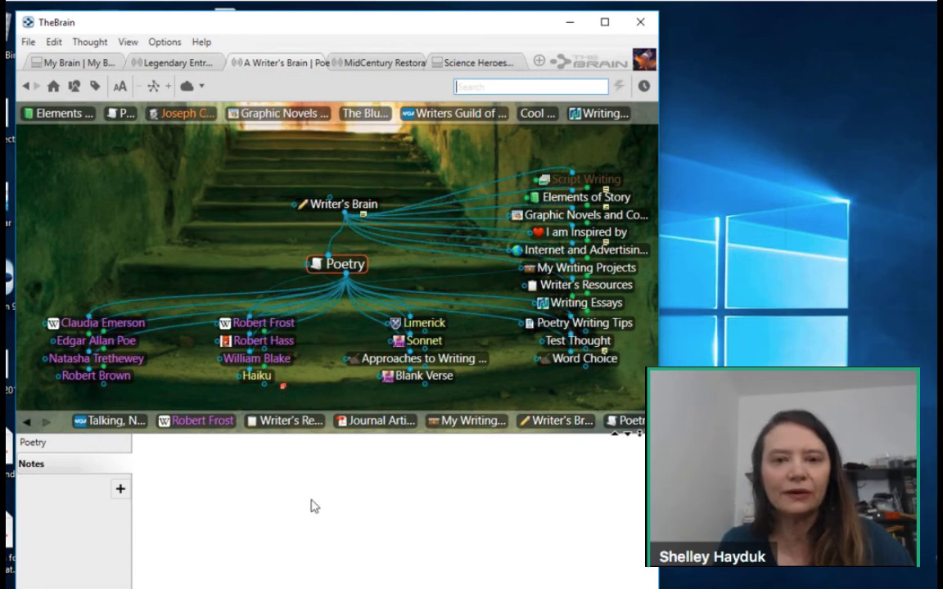
click(391, 65)
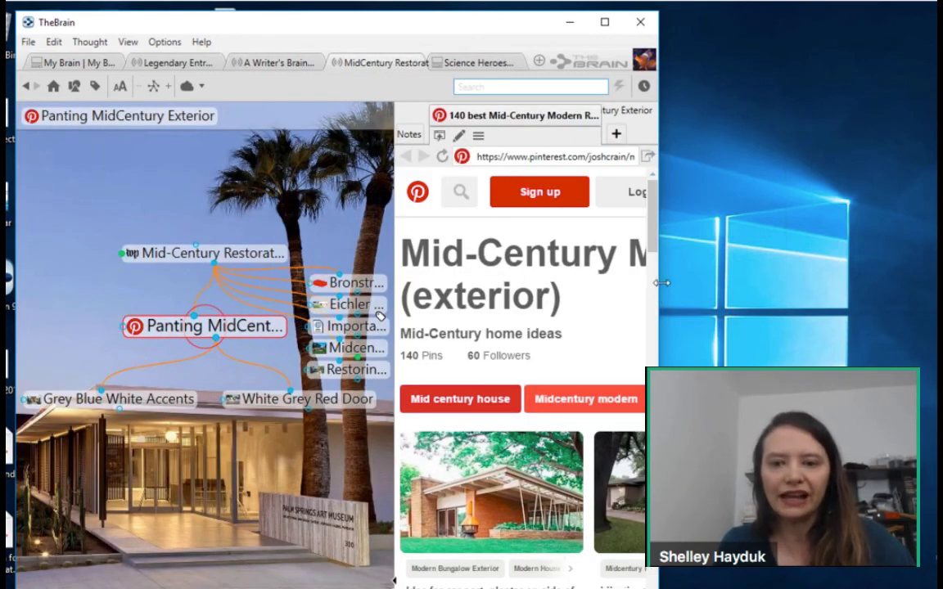
drag(659, 282, 838, 275)
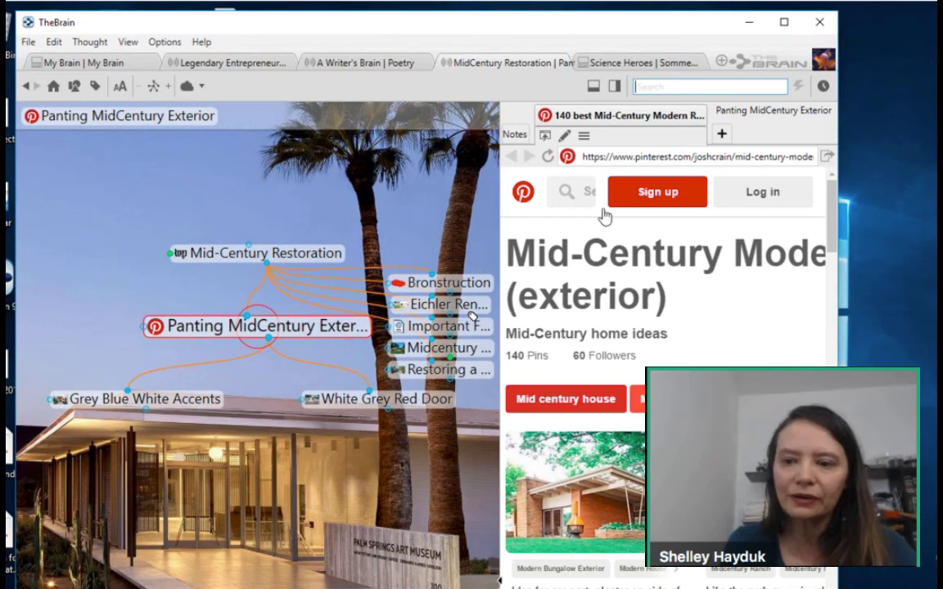
drag(837, 360, 886, 344)
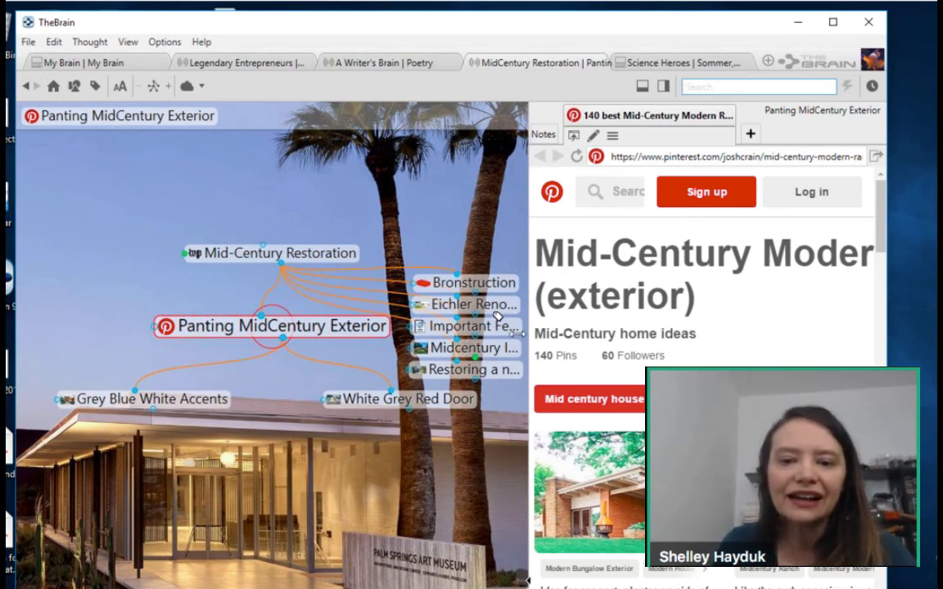
drag(529, 334, 453, 315)
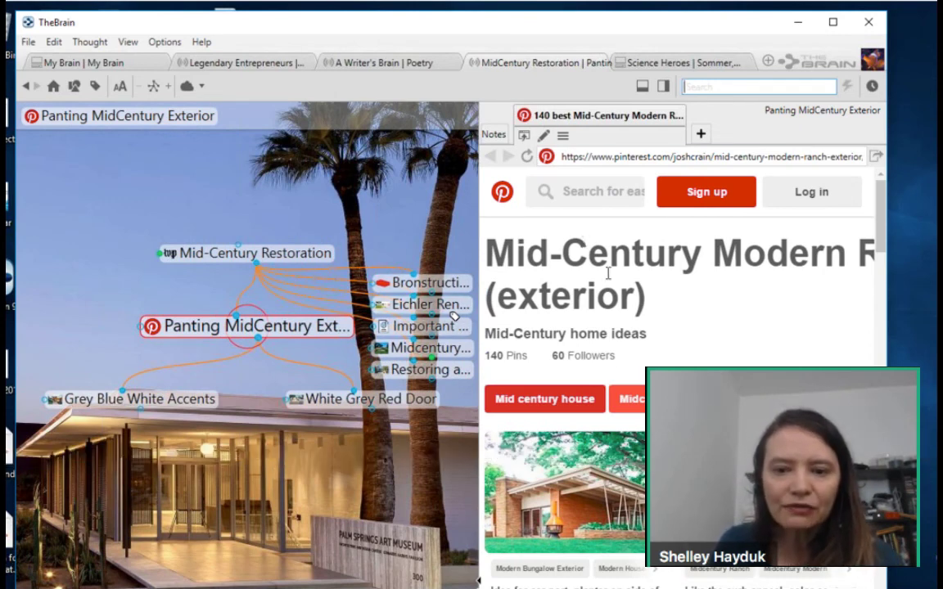
Browse the embedded Pinterest page by opening the Modern Bungalow Exterior topic, followed by Cabin style homes.
scroll(601, 306, down, 3)
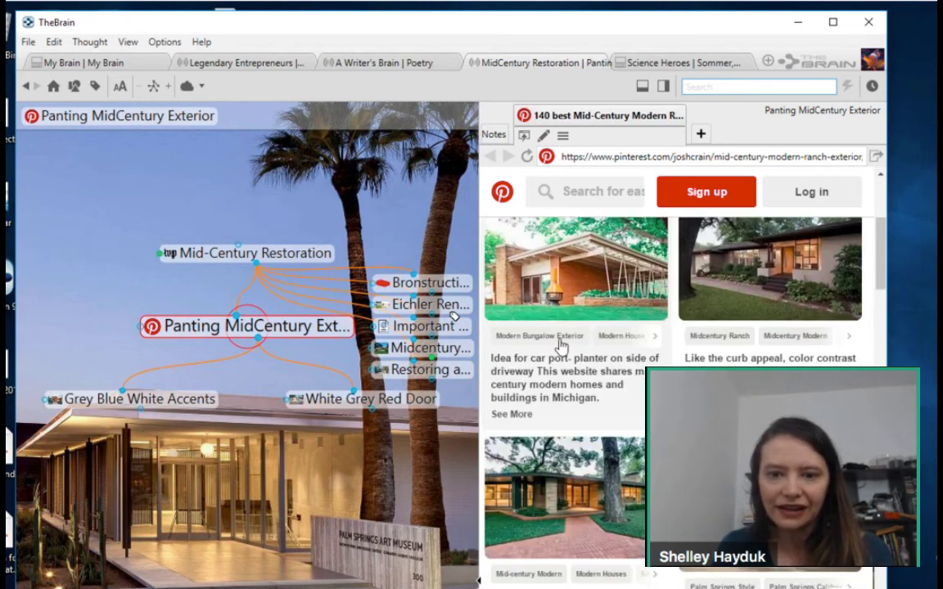
click(559, 346)
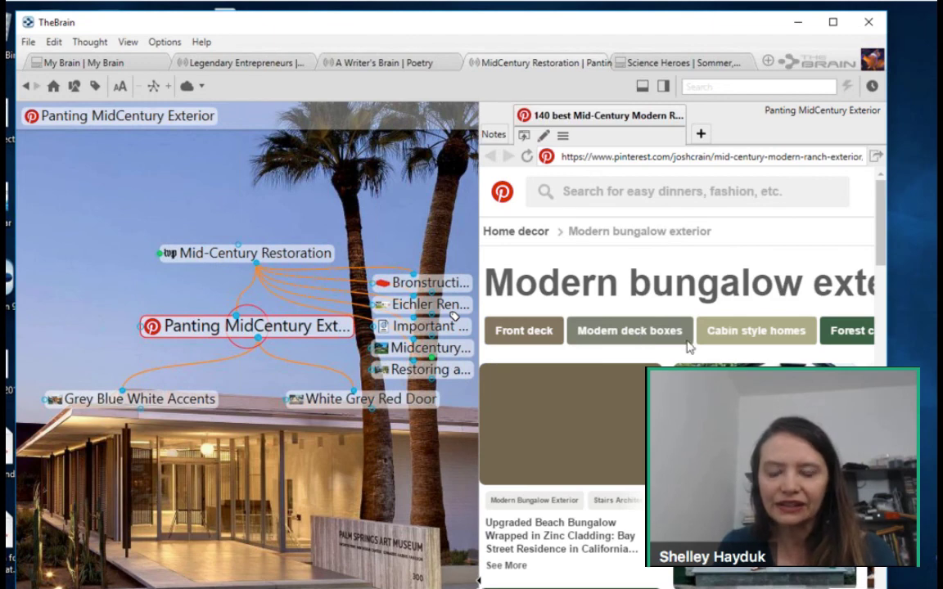
click(756, 337)
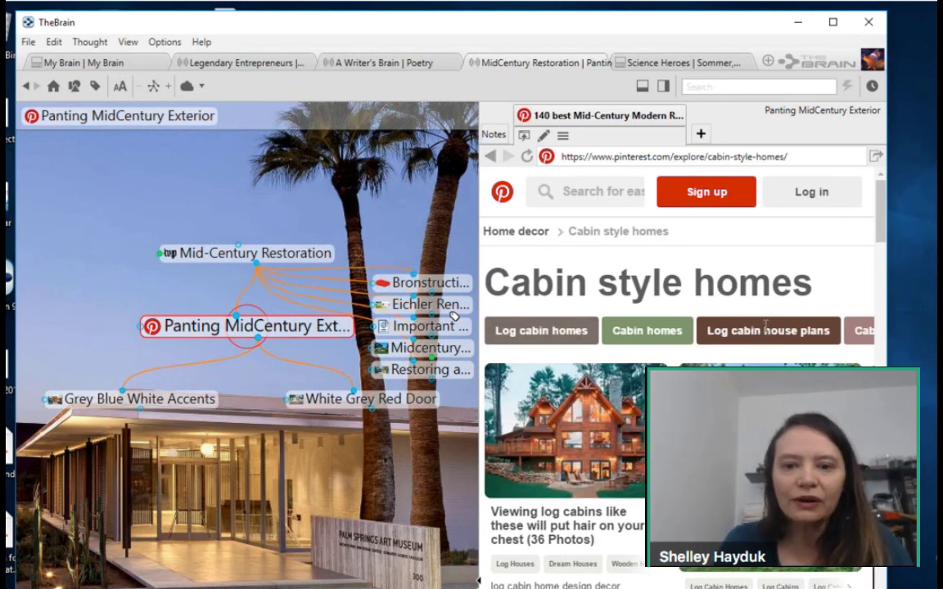
Open the Panting MidCentury Exterior thought's Pinterest link in the external browser, and minimize that browser to return to TheBrain.
click(252, 331)
click(148, 284)
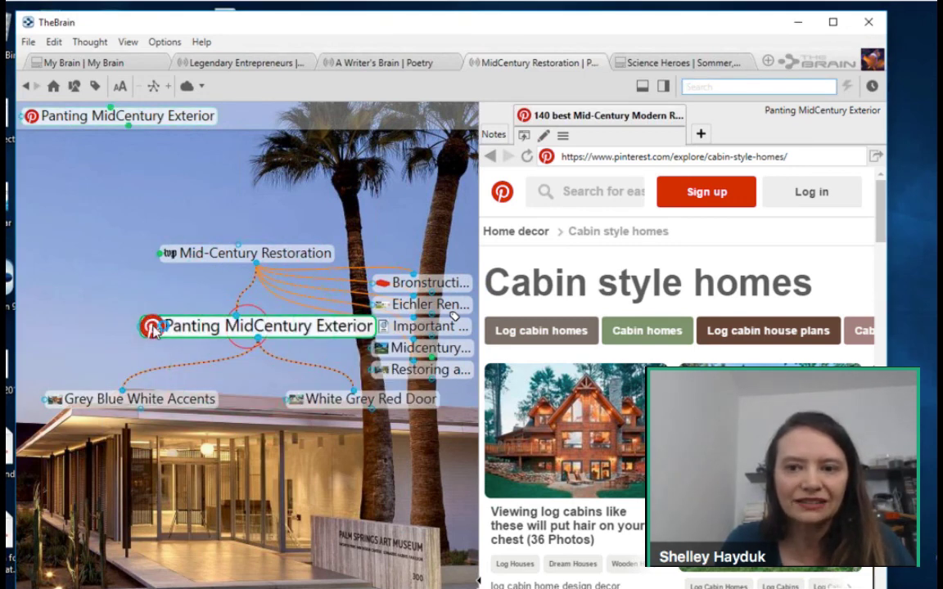
click(152, 328)
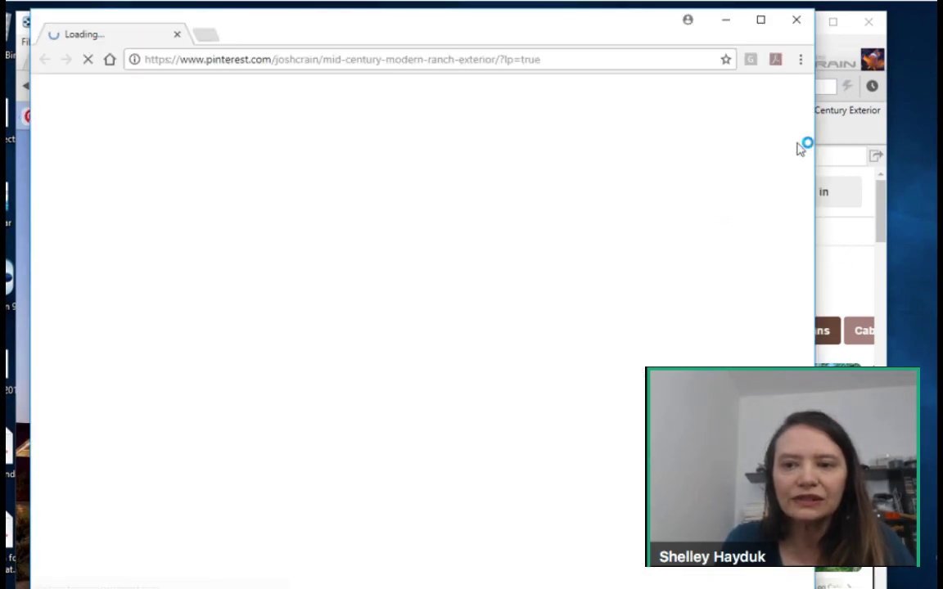
click(726, 21)
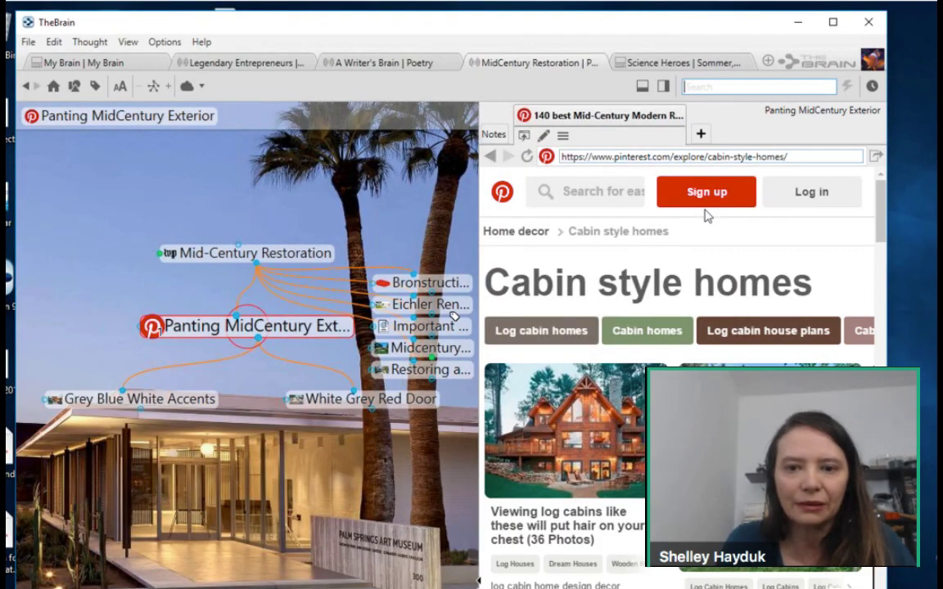
Return the embedded page to the original mid-century ranch exterior board and look through its pins.
click(490, 156)
click(490, 157)
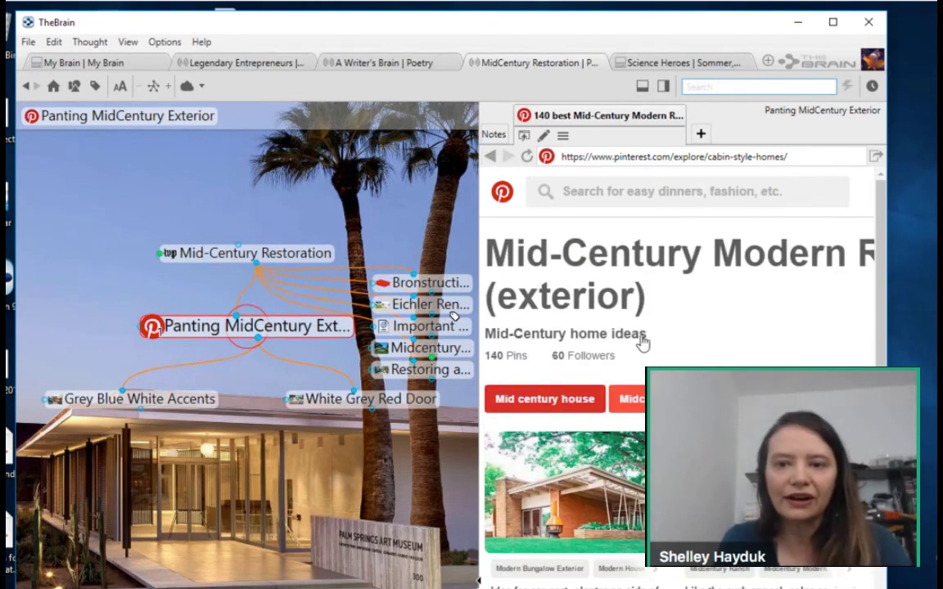
scroll(643, 334, down, 3)
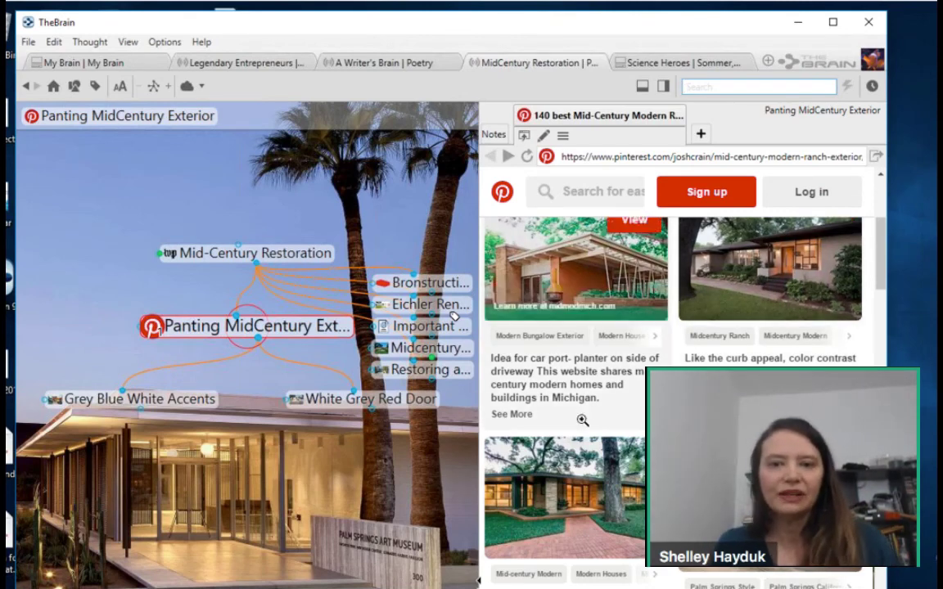
Switch to the Science Heroes brain and view the web page attached to Alfred's Key Insights.
click(675, 72)
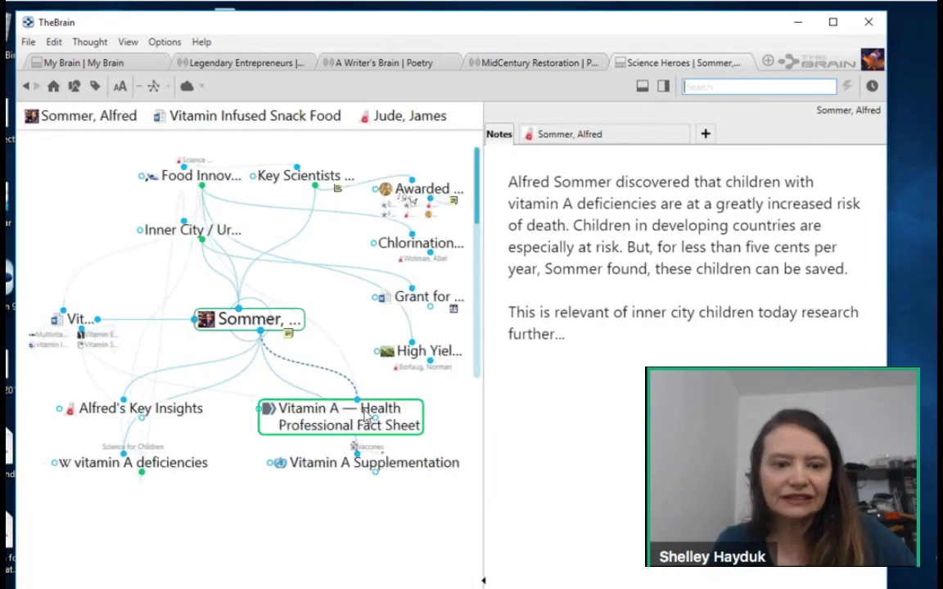
click(187, 417)
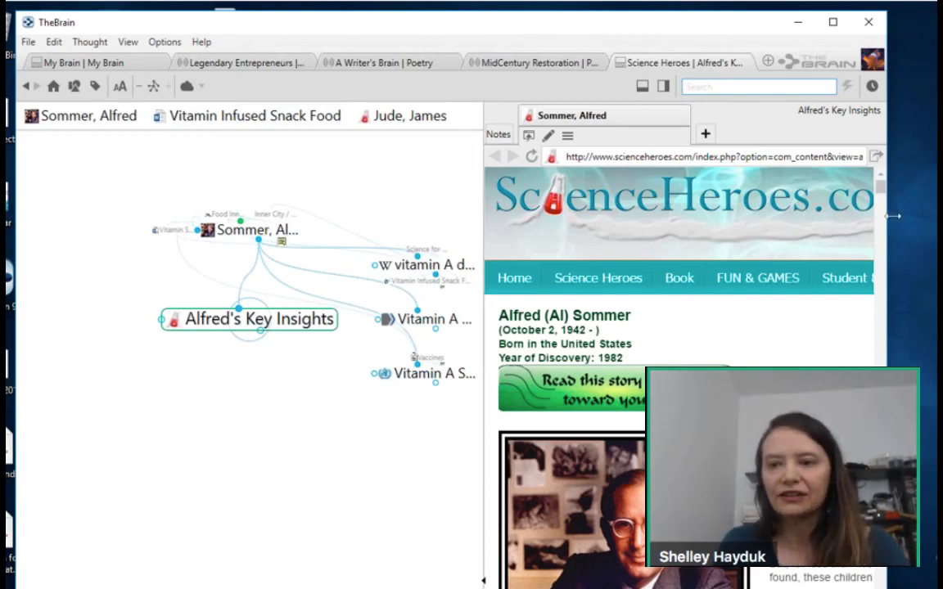
drag(881, 201, 501, 261)
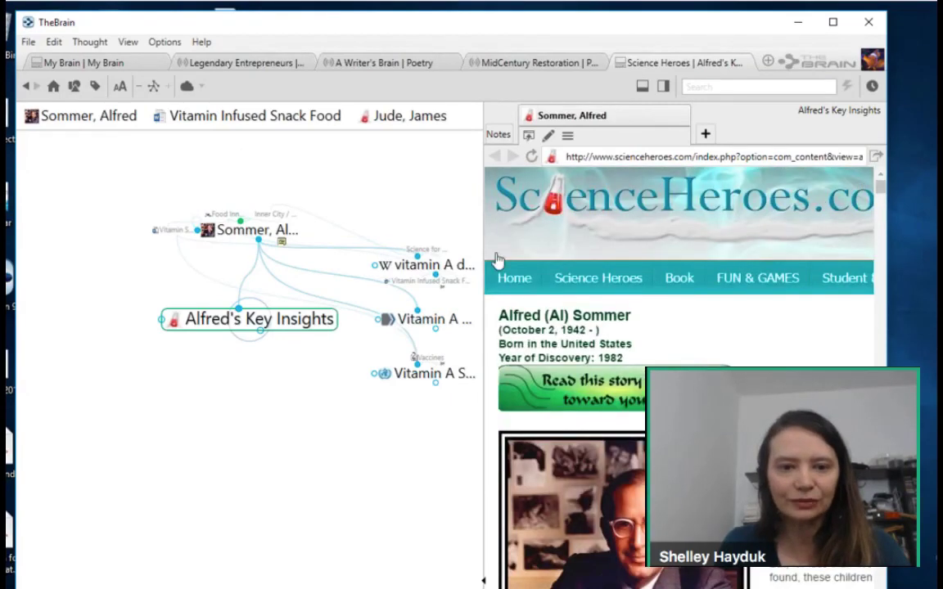
Activate the Sommer, Alfred thought and narrow the application window so more of the desktop shows beside it.
click(274, 232)
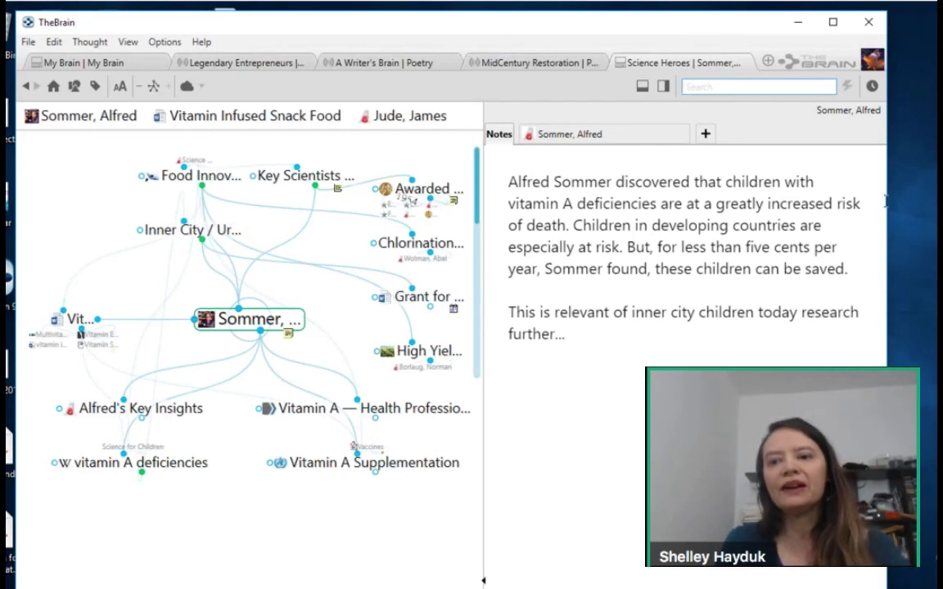
drag(886, 201, 693, 207)
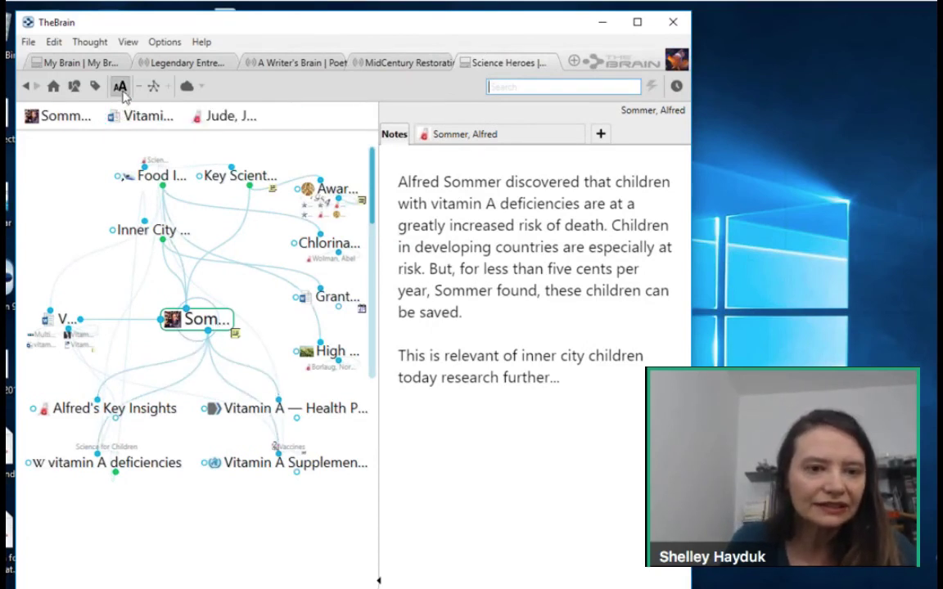
Reduce the plex text size and navigate through Key Scientists and Amazing People up to the Science Heroes thought.
click(123, 91)
drag(122, 135, 120, 156)
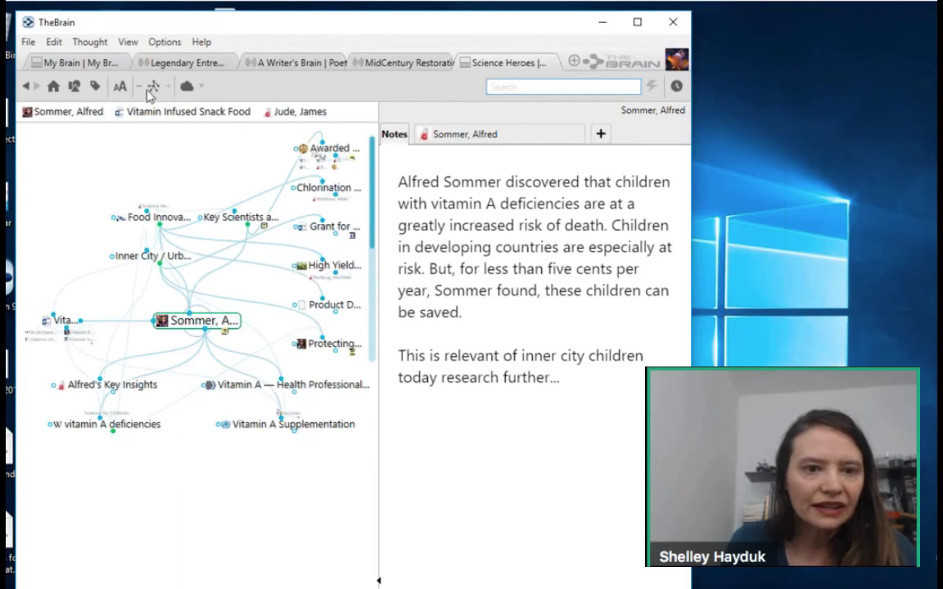
click(230, 220)
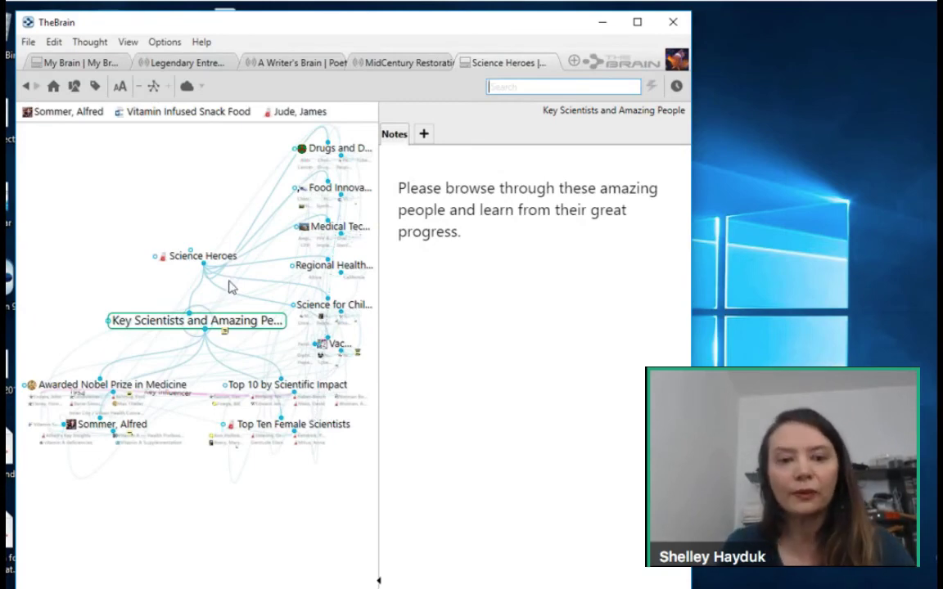
click(215, 256)
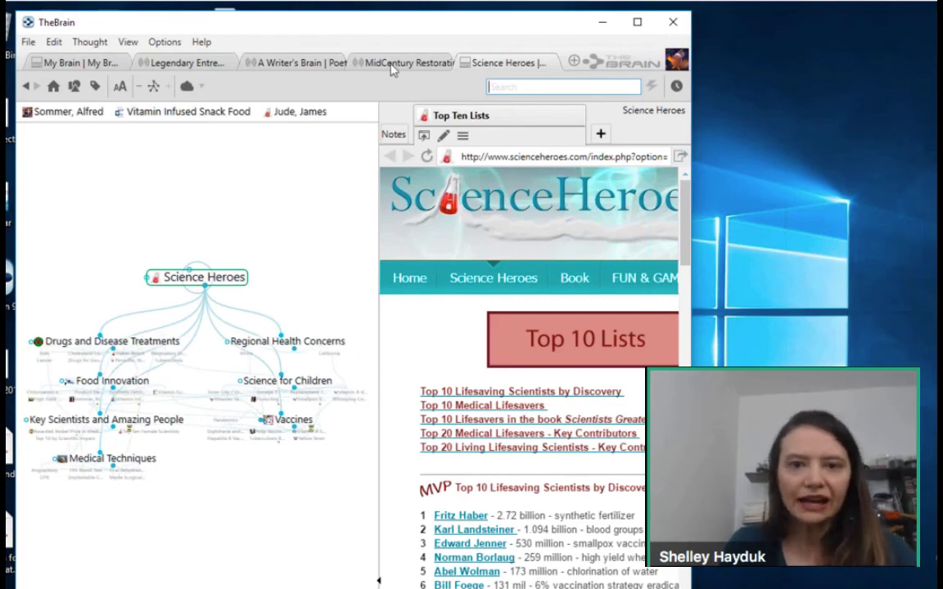
Detach the MidCentury Restoration tab into its own window, narrow that window and place it beside the Science Heroes plex.
drag(389, 63, 499, 64)
drag(685, 252, 712, 211)
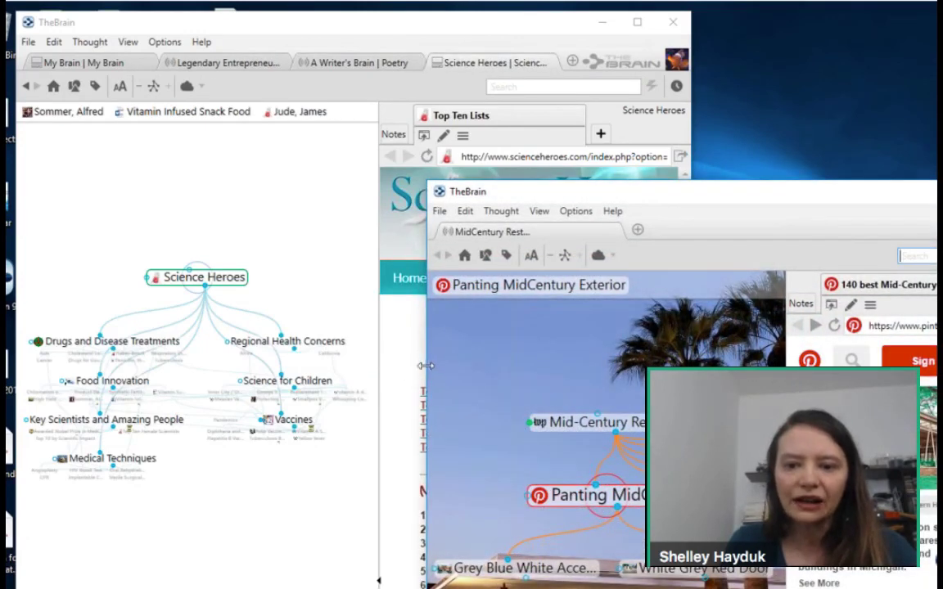
drag(426, 366, 553, 364)
drag(832, 200, 718, 60)
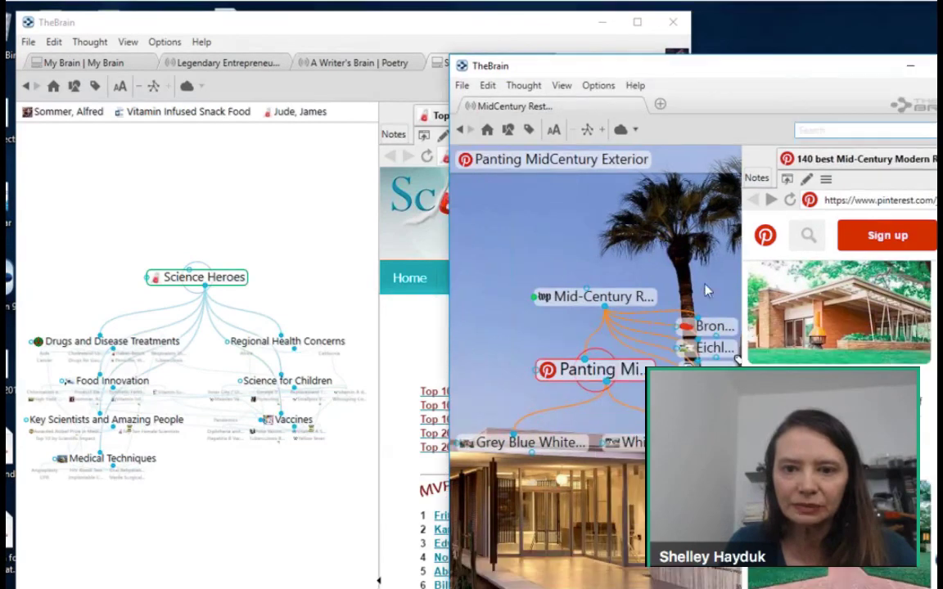
Reduce the MidCentury Restoration plex text size, widen its plex against the content area, and reposition the window beside Science Heroes.
click(554, 131)
mouse_move(555, 187)
mouse_down()
mouse_move(556, 173)
mouse_move(554, 197)
mouse_up()
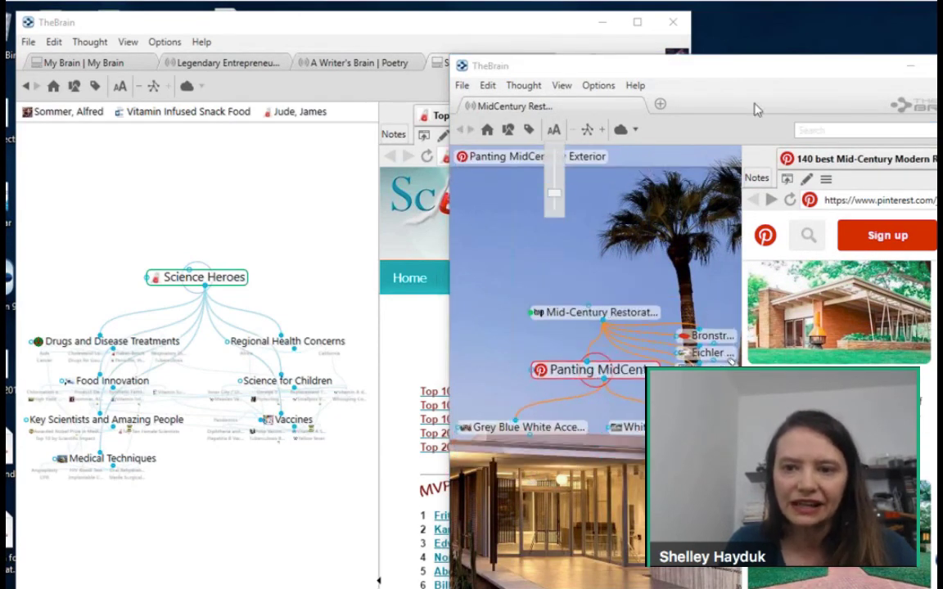
drag(776, 73, 684, 66)
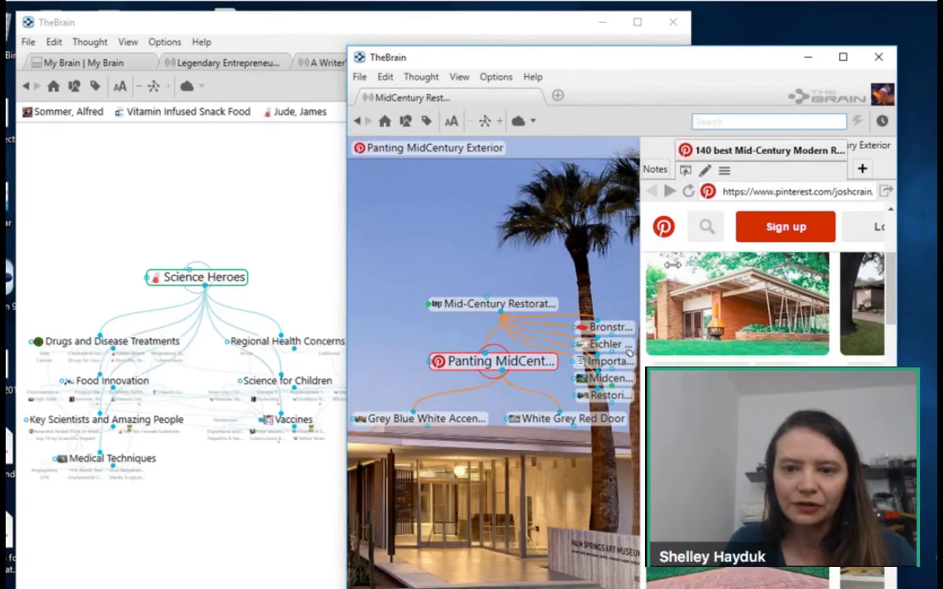
drag(672, 264, 772, 264)
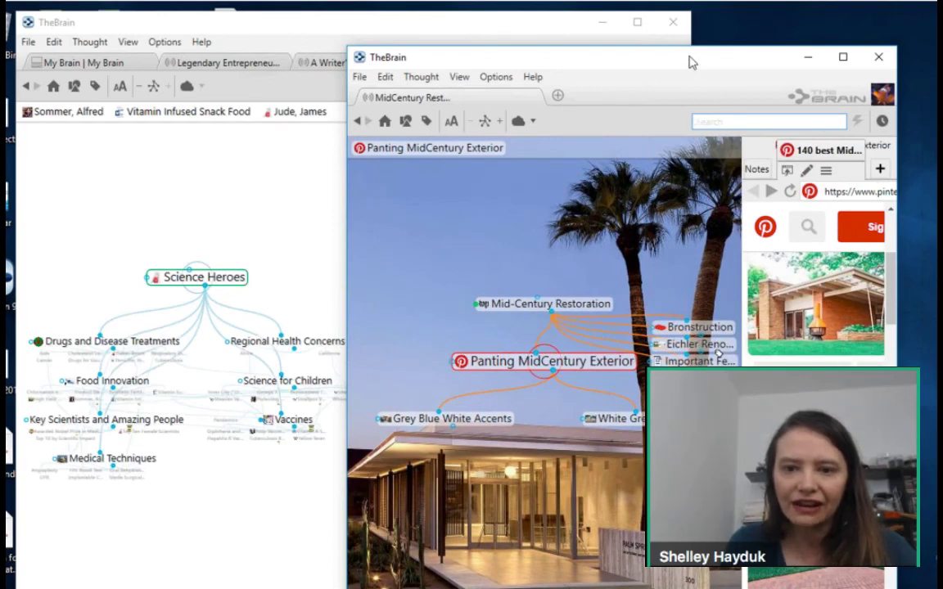
drag(623, 54, 855, 75)
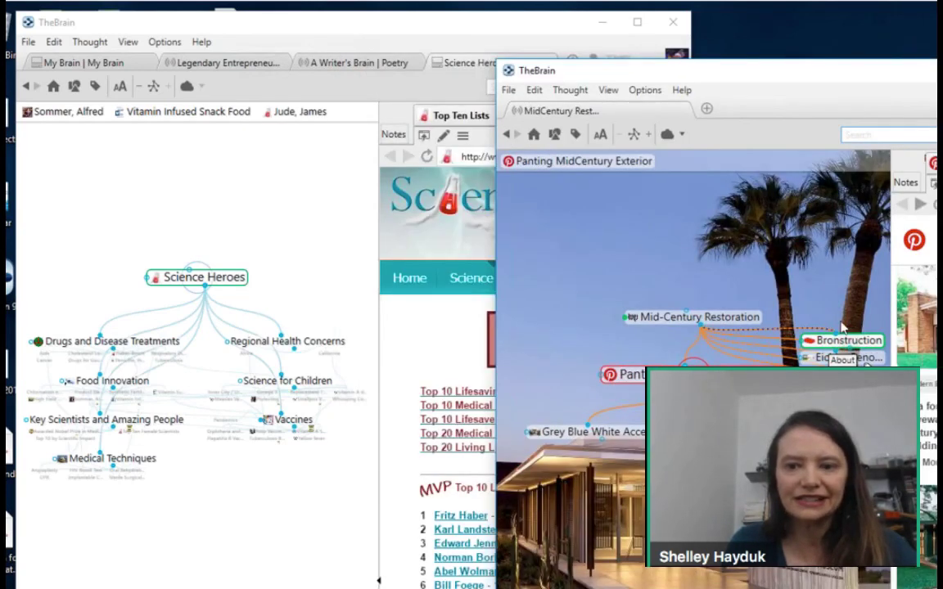
Detach A Writer's Brain into its own window and move the Science Heroes window lower so the separate windows are exposed.
drag(317, 66, 841, 27)
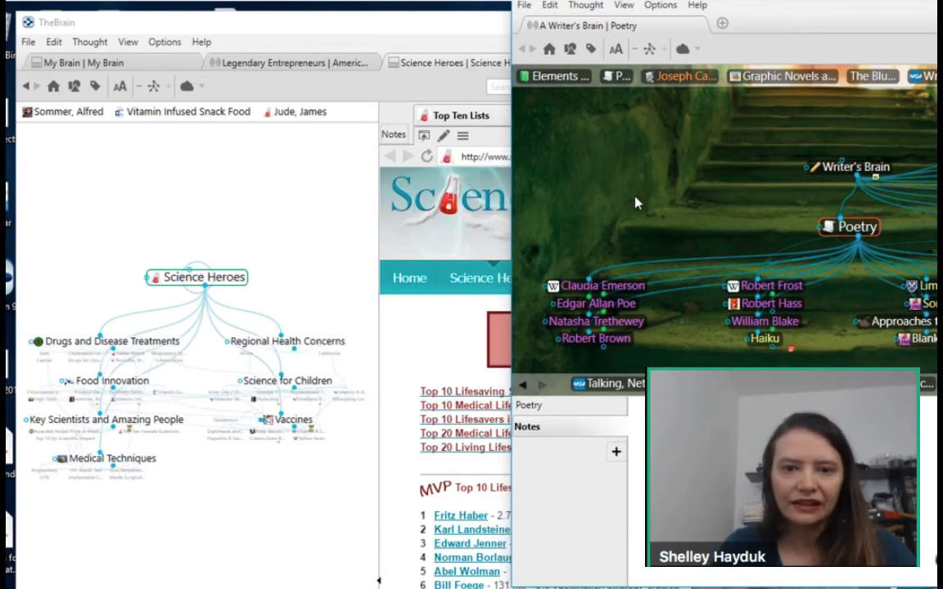
click(470, 179)
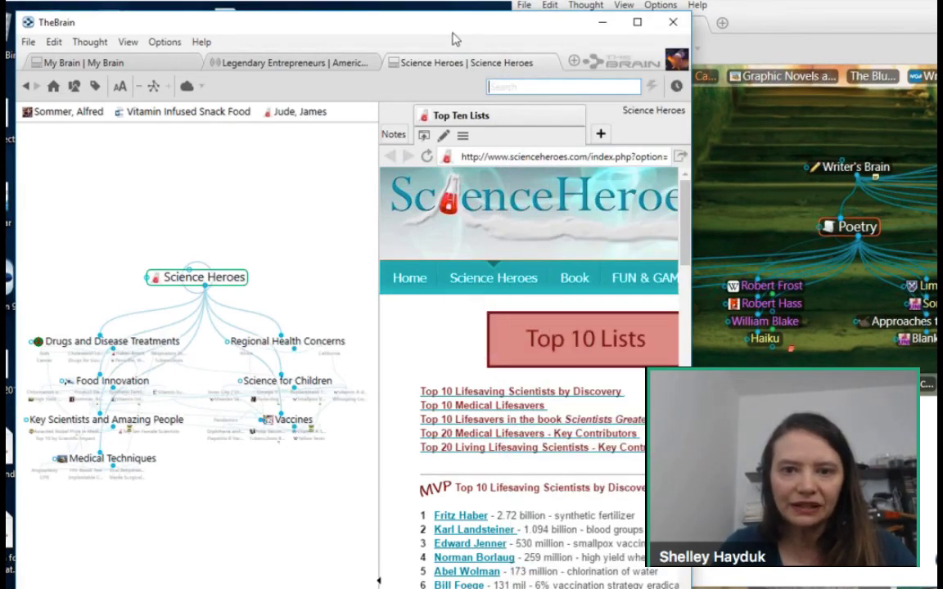
drag(452, 33, 365, 217)
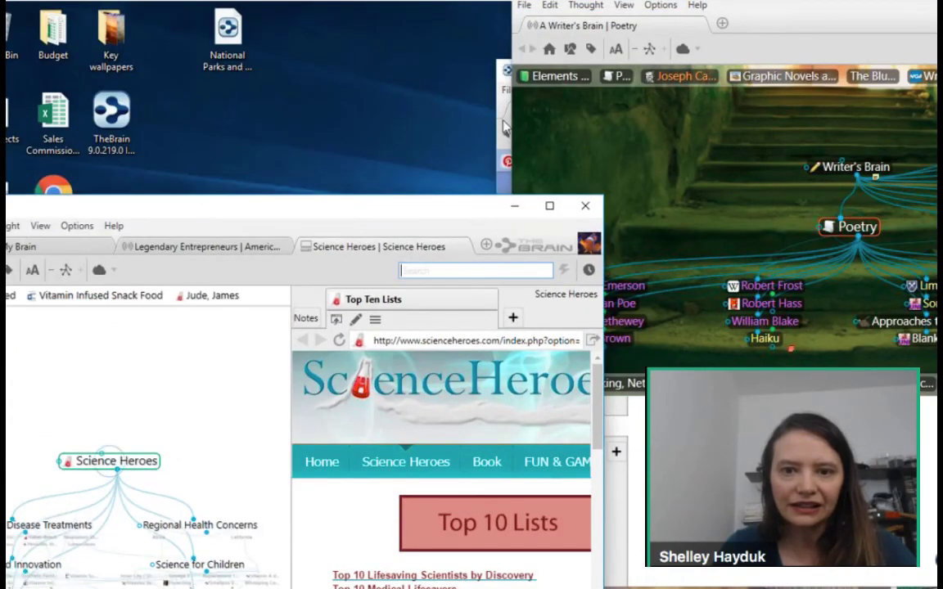
Merge the MidCentury Restoration and A Writer's Brain tabs back into the main window, and move that window up toward the screen's centre.
drag(495, 103, 432, 114)
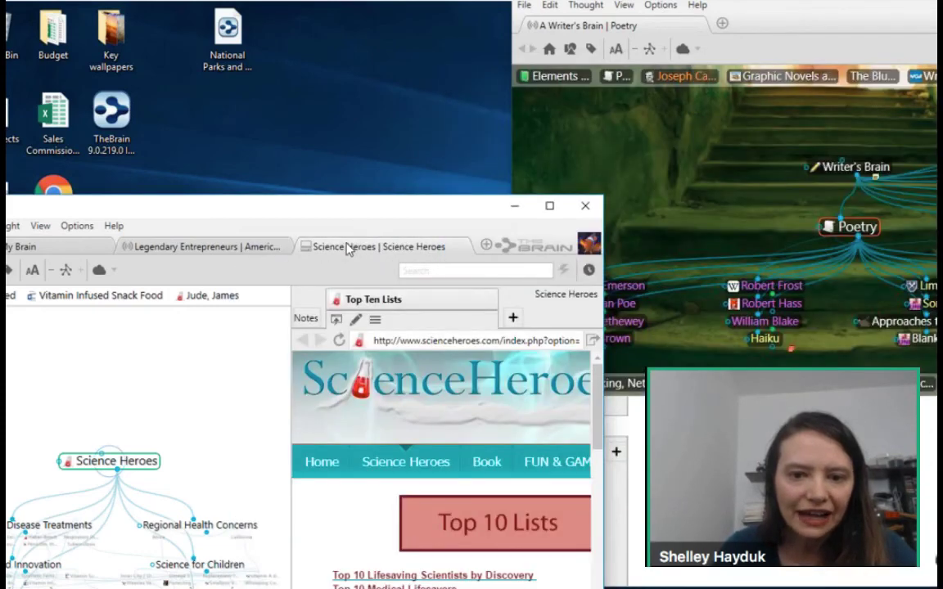
click(452, 247)
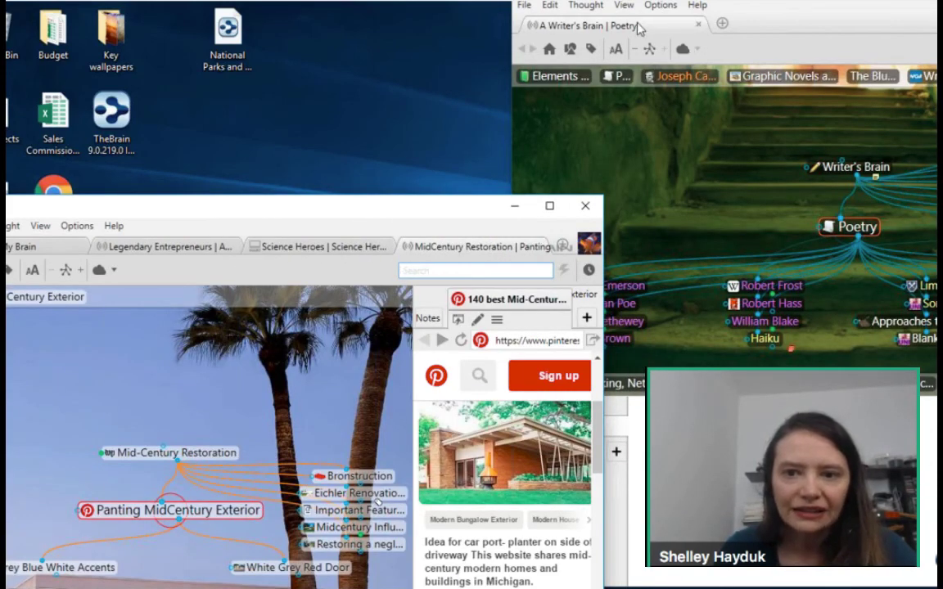
click(573, 21)
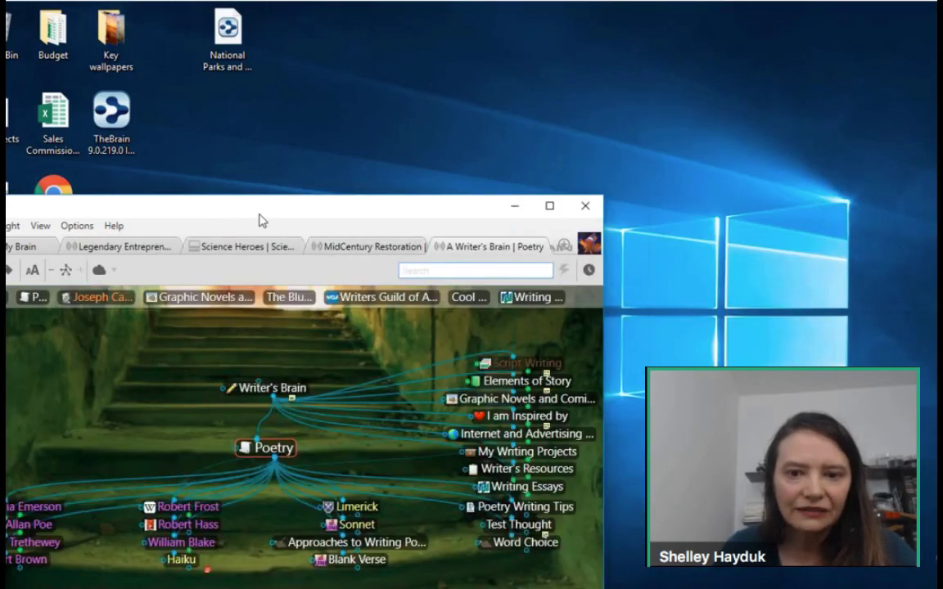
drag(273, 214, 458, 49)
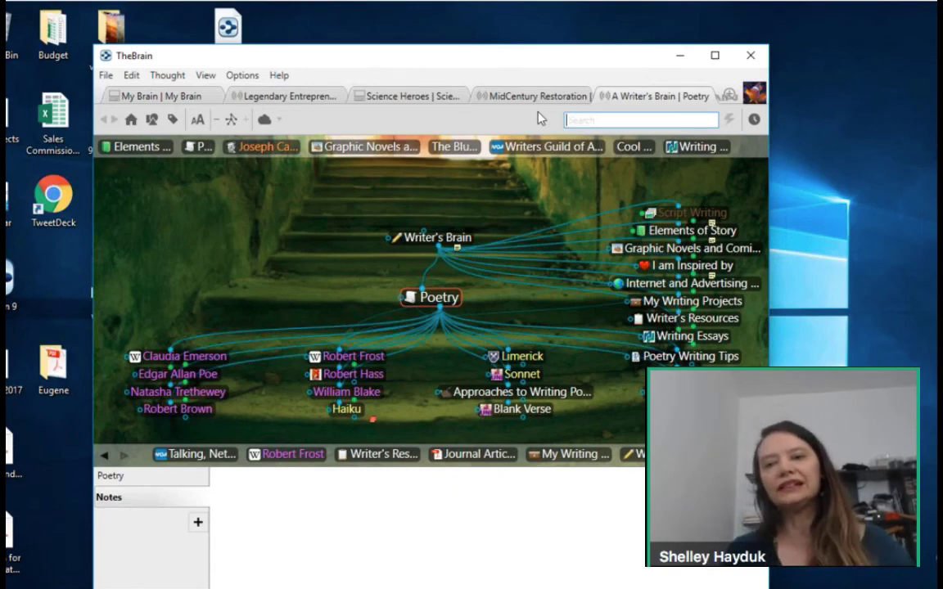
Open a new tab with the list of brains and look through the available brains.
click(716, 119)
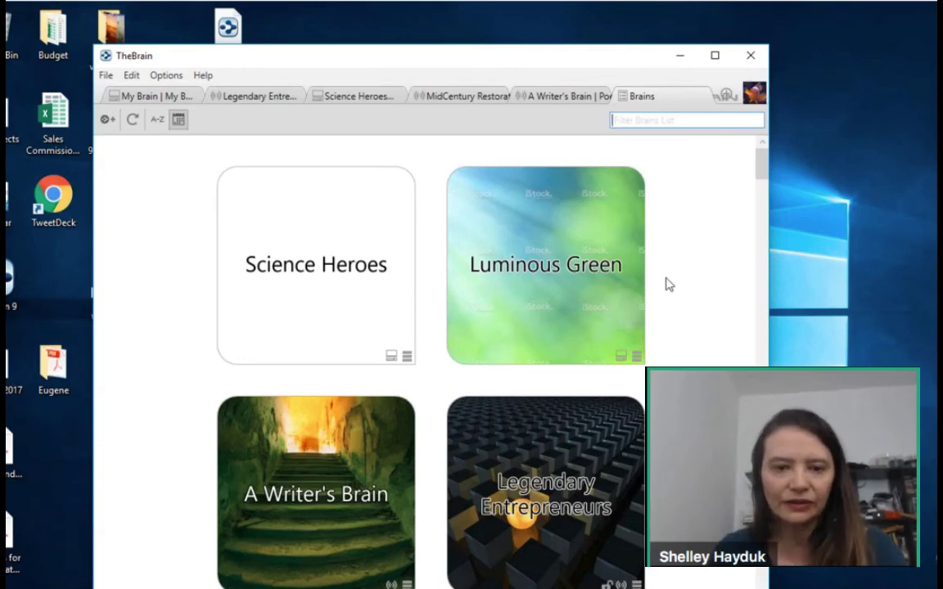
scroll(675, 284, down, 3)
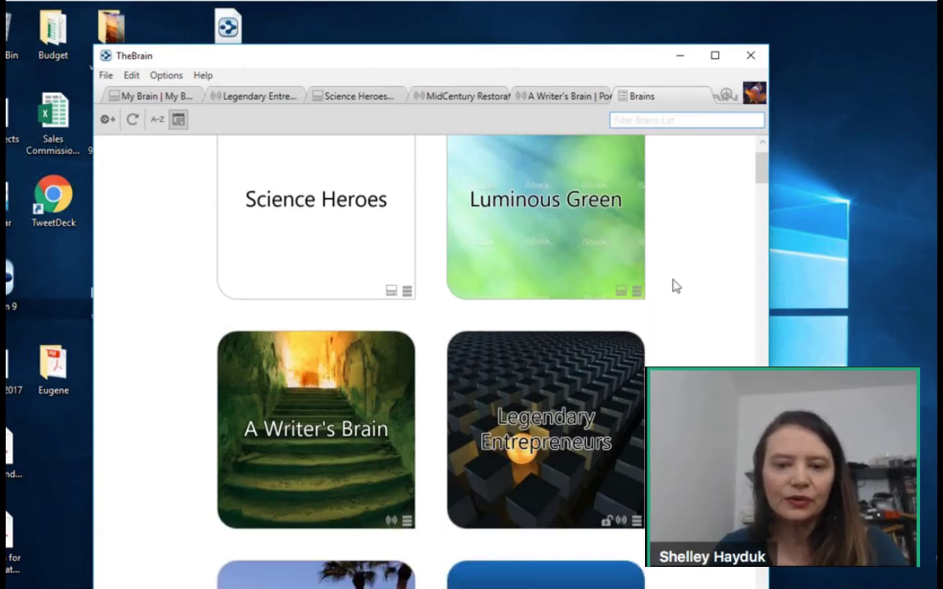
scroll(675, 284, down, 6)
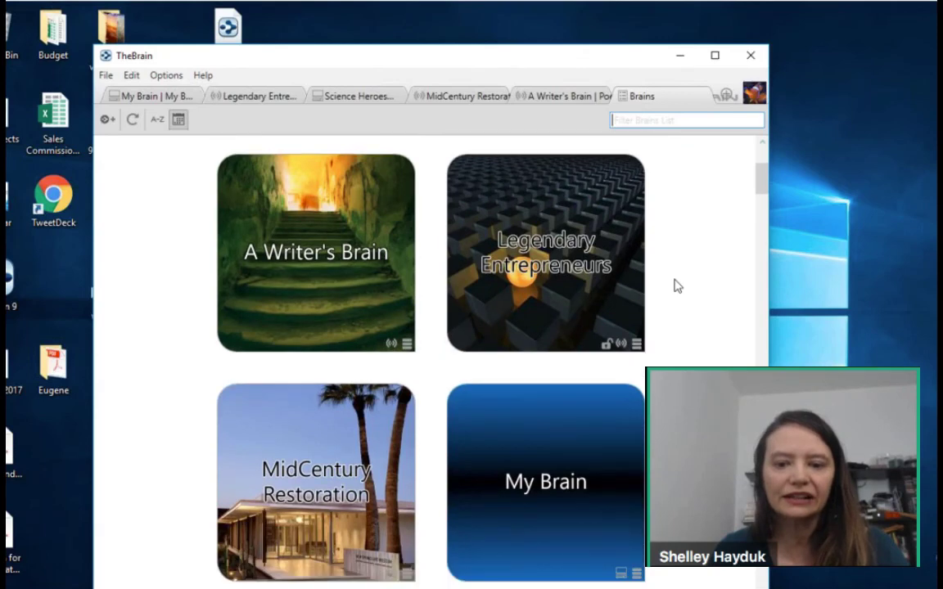
scroll(675, 284, down, 6)
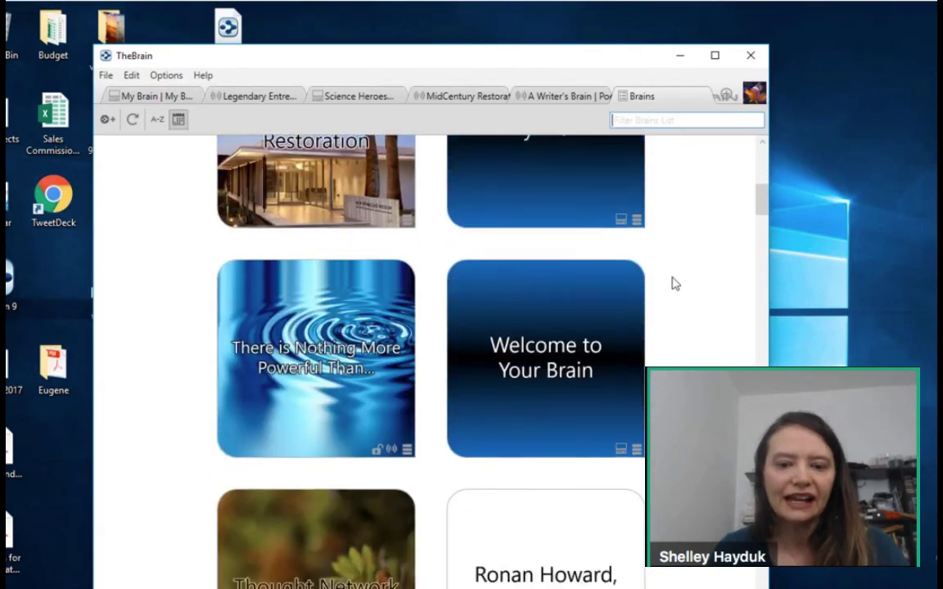
scroll(455, 335, down, 3)
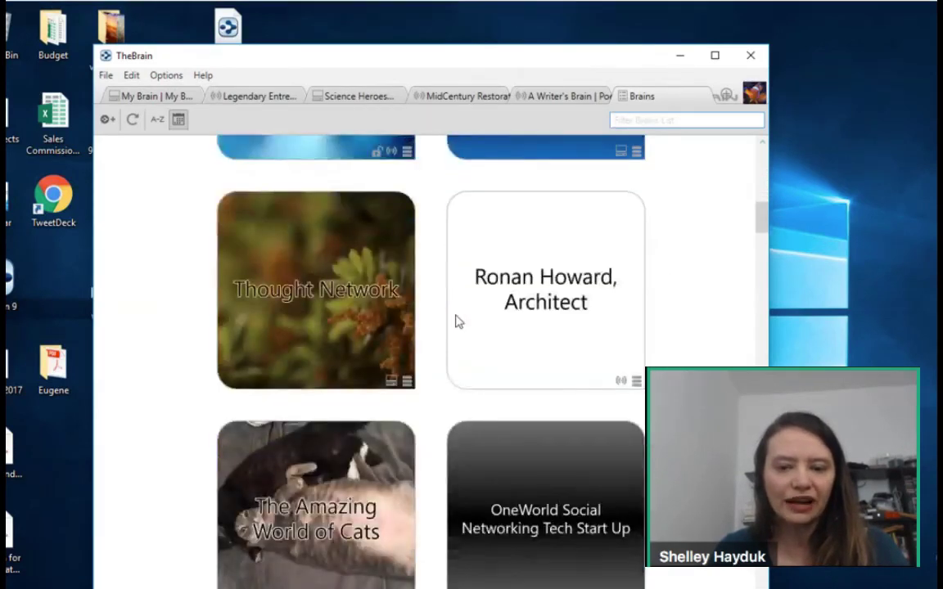
scroll(455, 321, up, 5)
scroll(457, 321, up, 7)
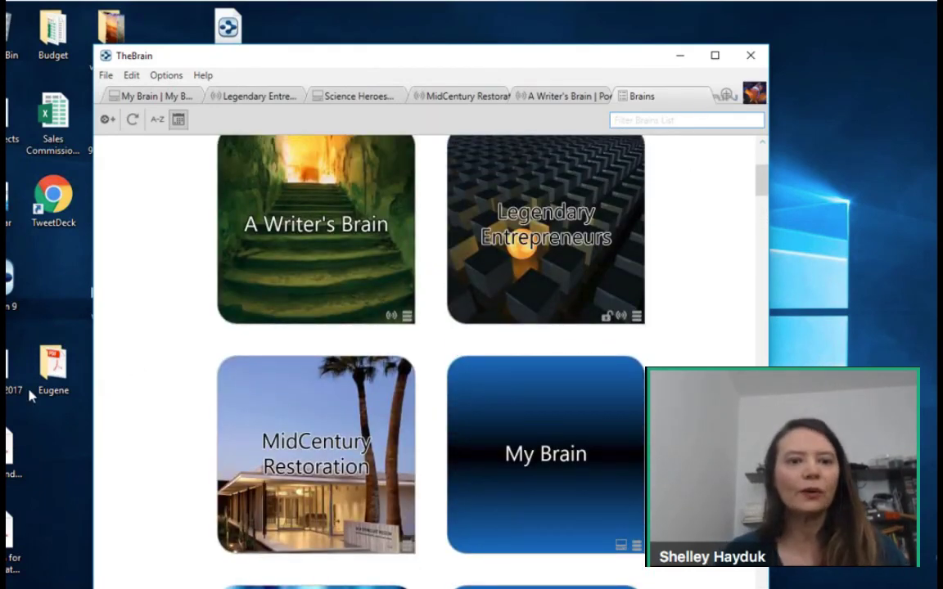
Create a new brain named "New Brain 9 Brain".
click(108, 120)
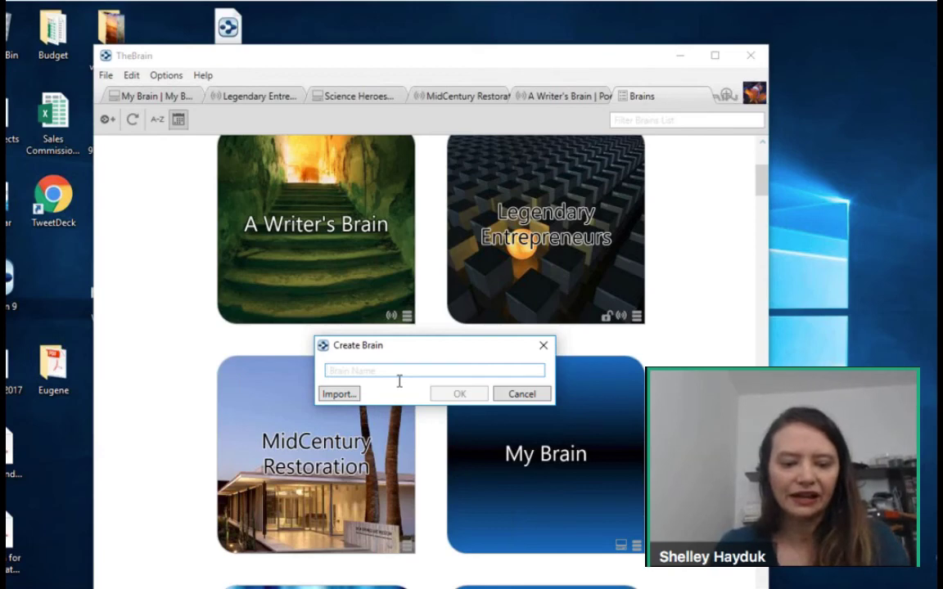
text(New Br)
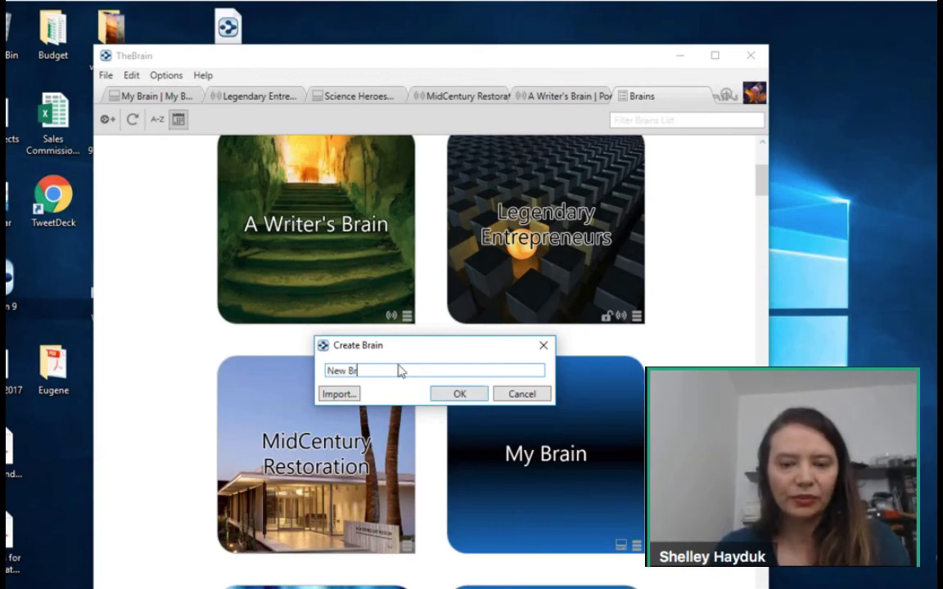
text(ain 9 Bra)
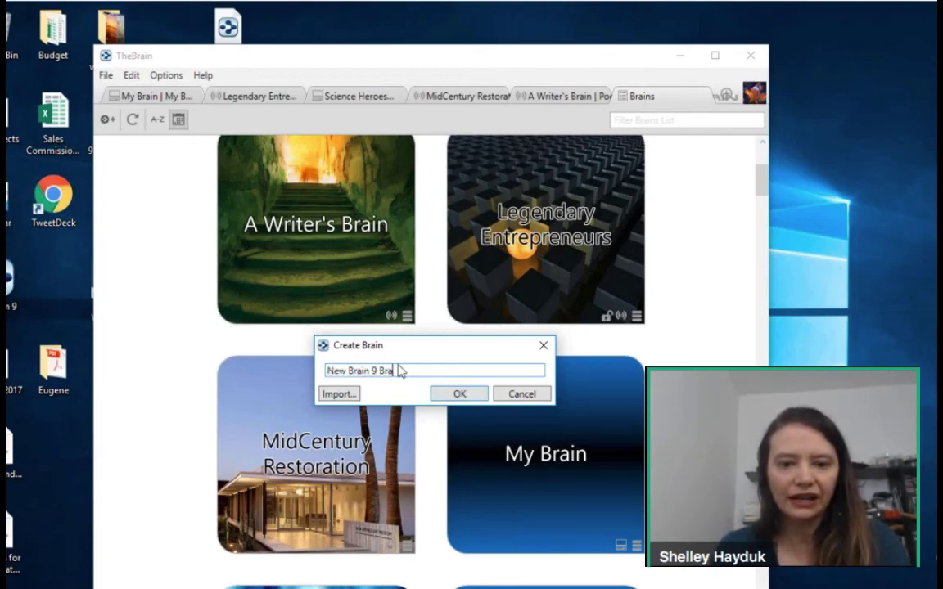
text(in)
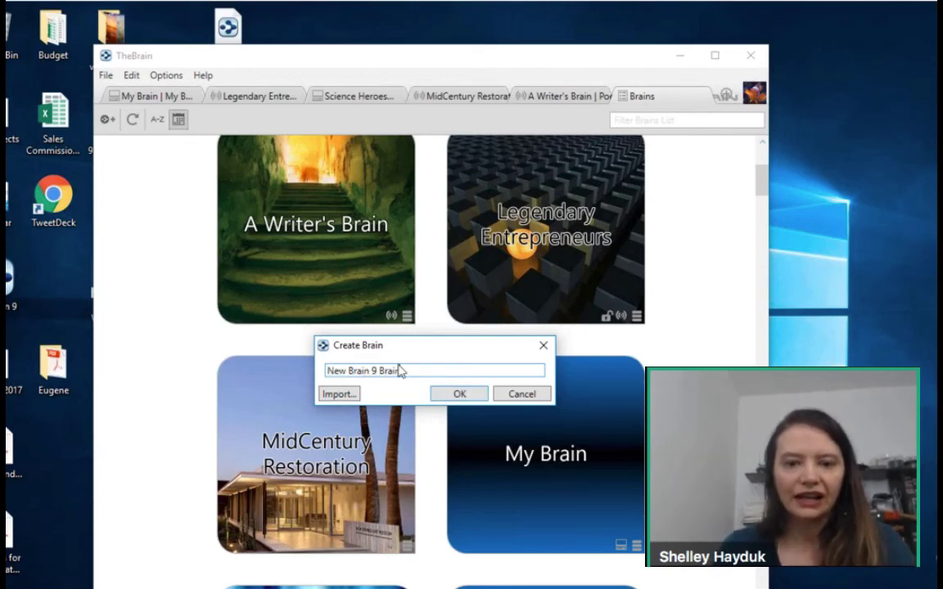
click(460, 394)
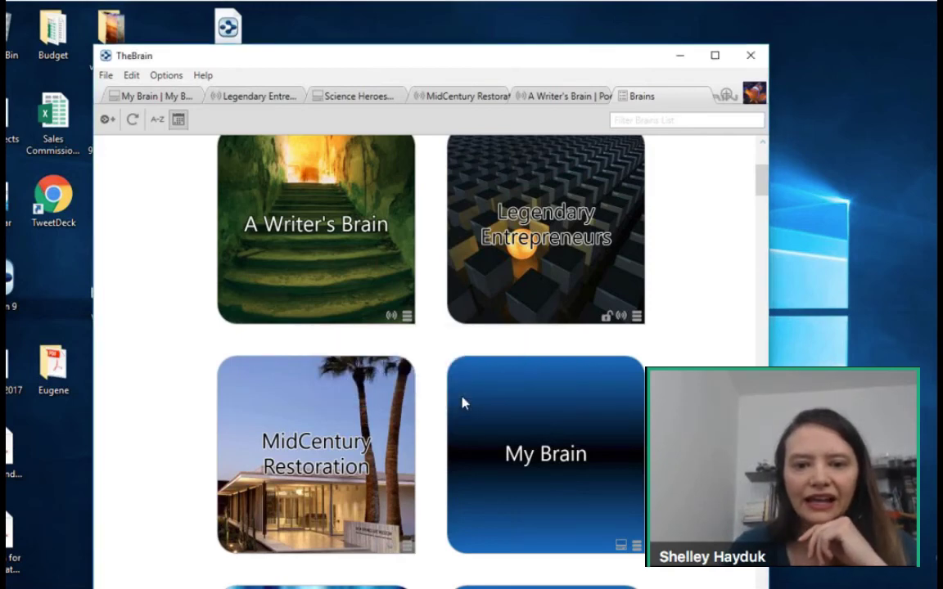
Try the Light Blue Default, Classic Dark Blue, Painted Sky and Blusey Purp themes on the new brain.
click(408, 317)
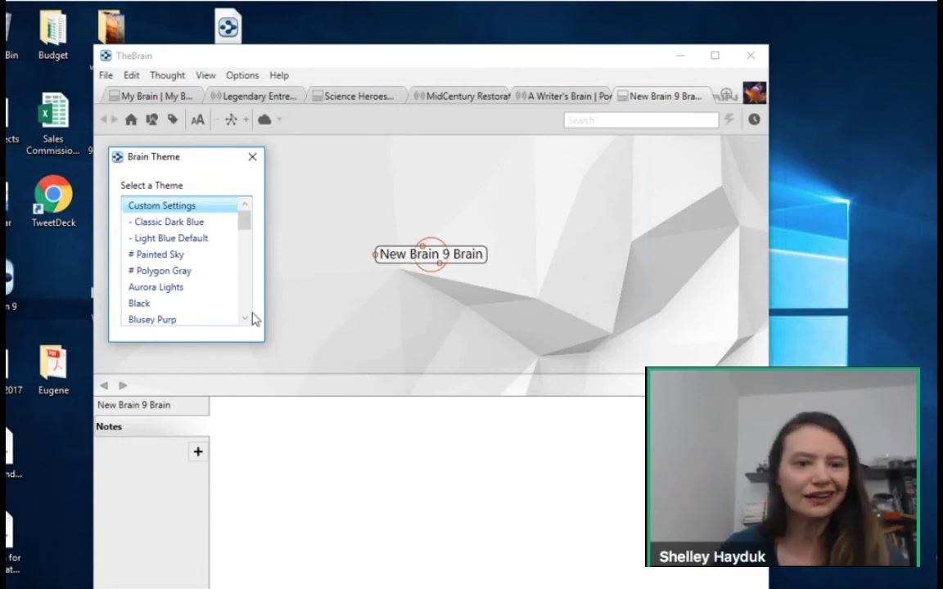
click(199, 246)
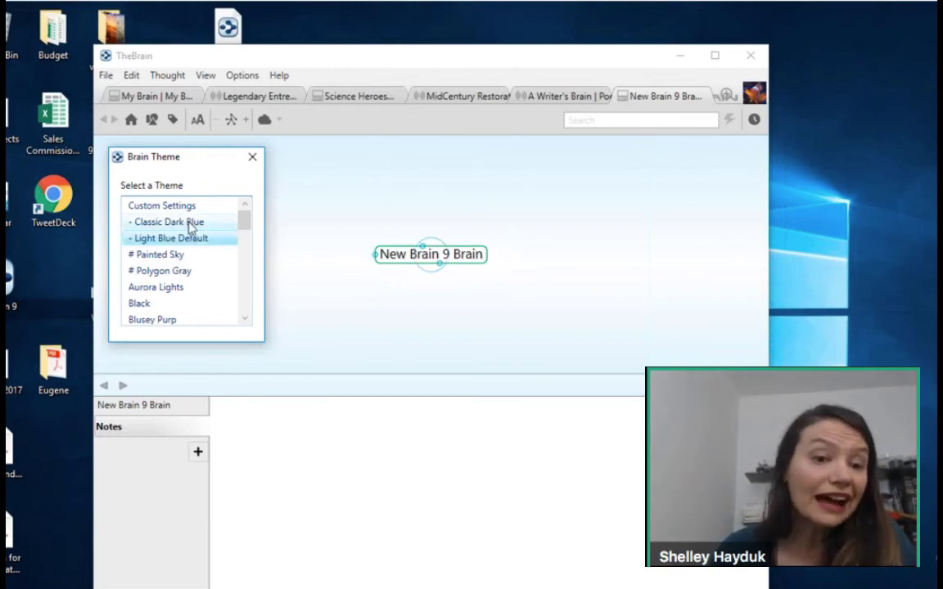
click(189, 226)
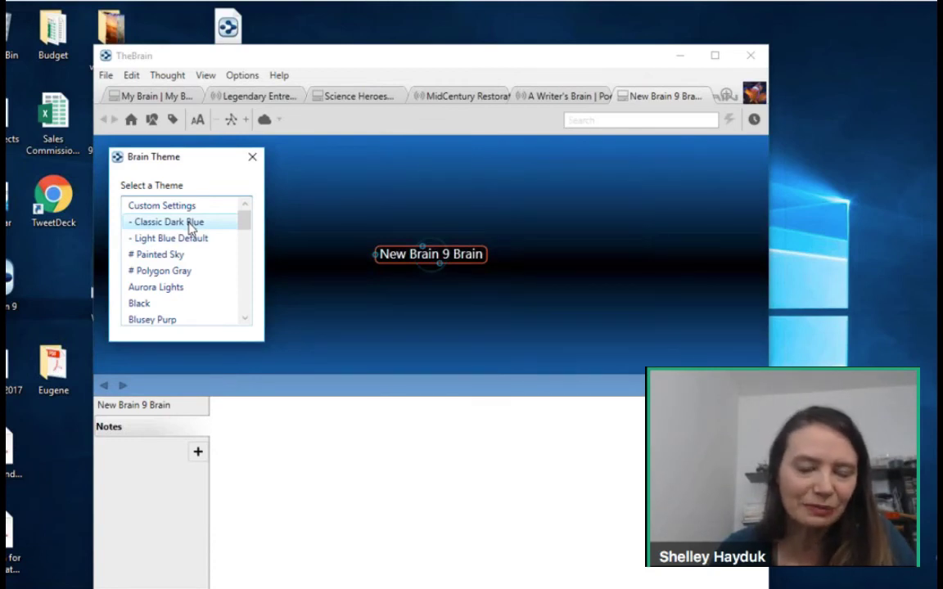
drag(247, 225, 247, 230)
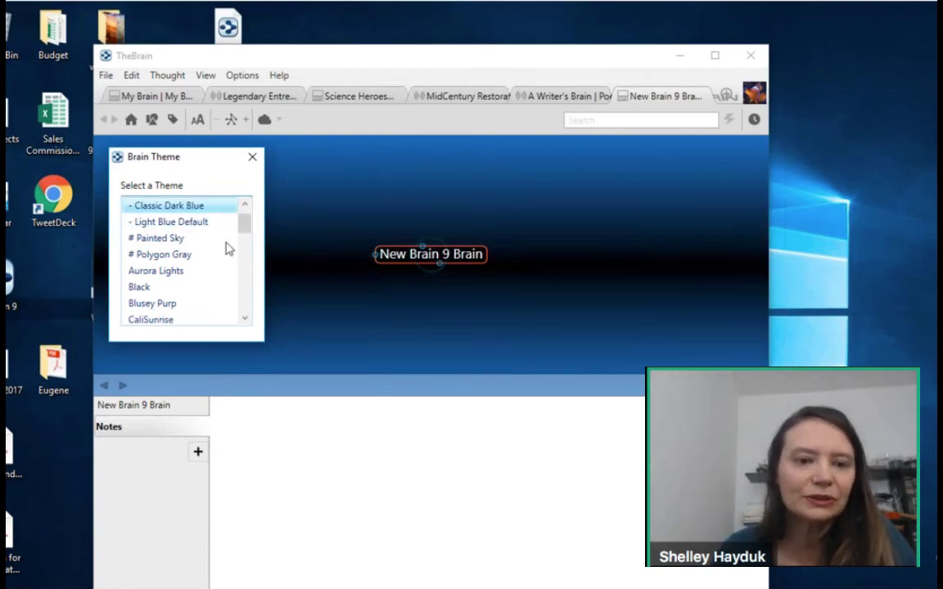
click(172, 242)
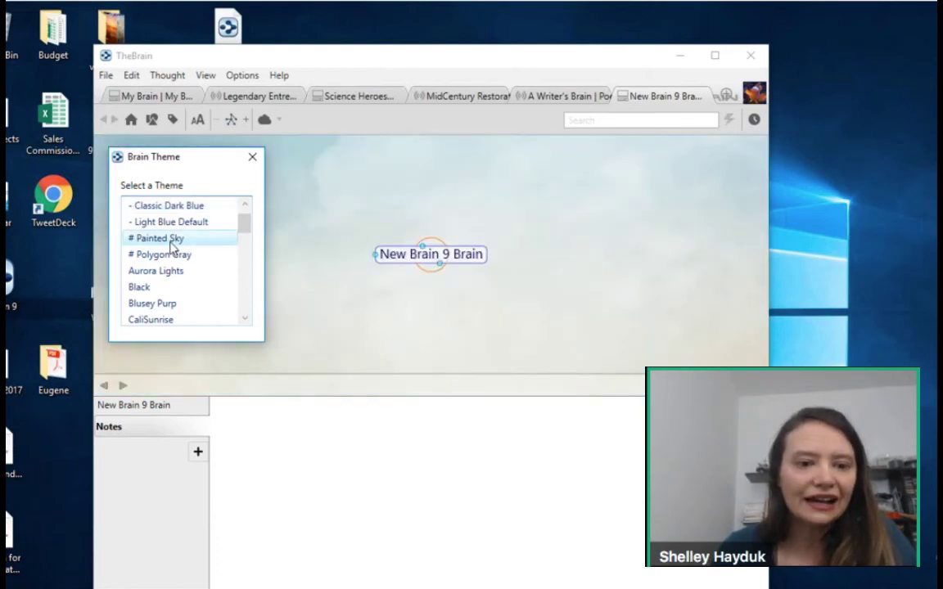
click(155, 304)
Apply the Dark Gray theme to New Brain 9 Brain and close the theme selection.
drag(246, 224, 244, 252)
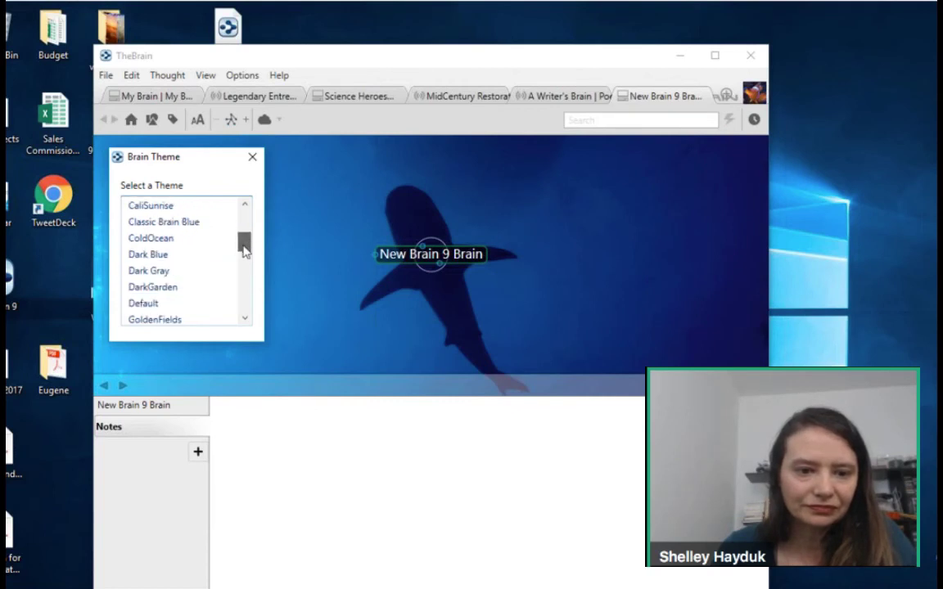
click(168, 274)
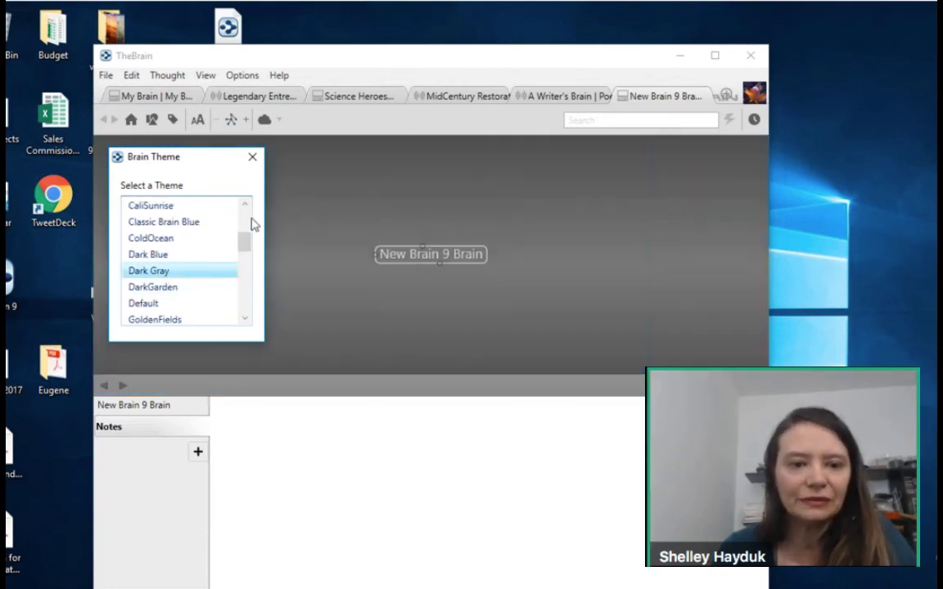
drag(247, 248, 252, 222)
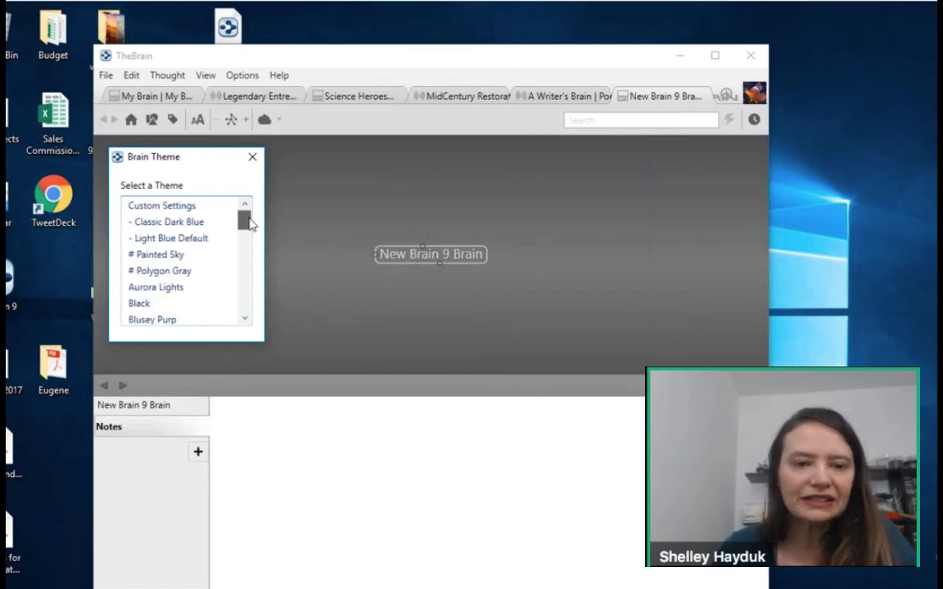
click(256, 163)
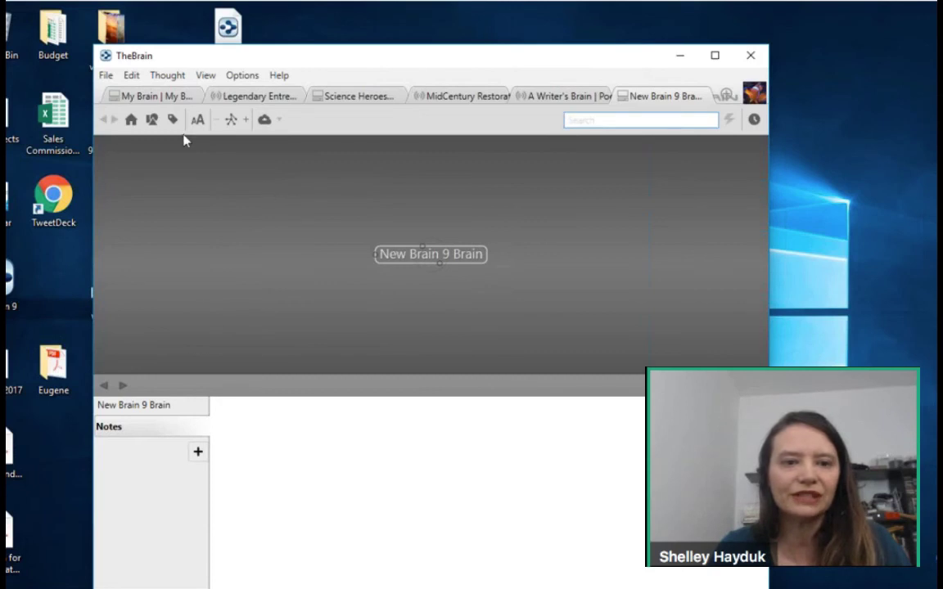
Show My Brain in a maximized window with the content area placed below the plex.
click(155, 96)
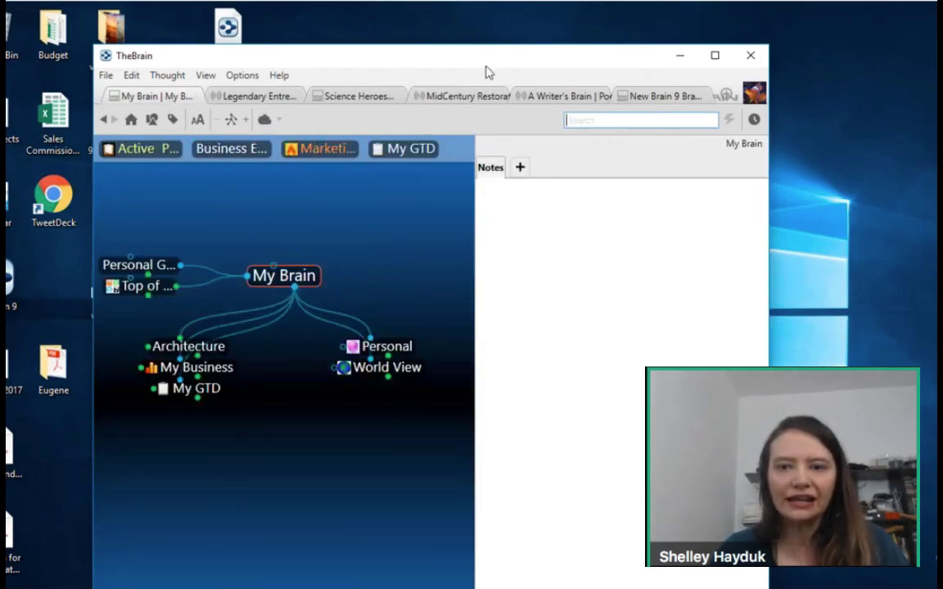
click(715, 57)
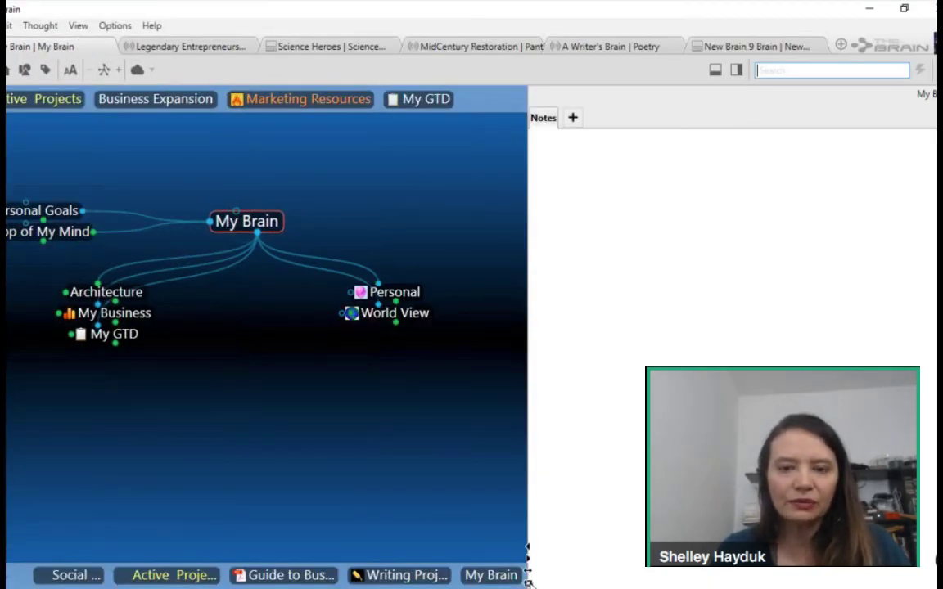
drag(527, 582, 422, 443)
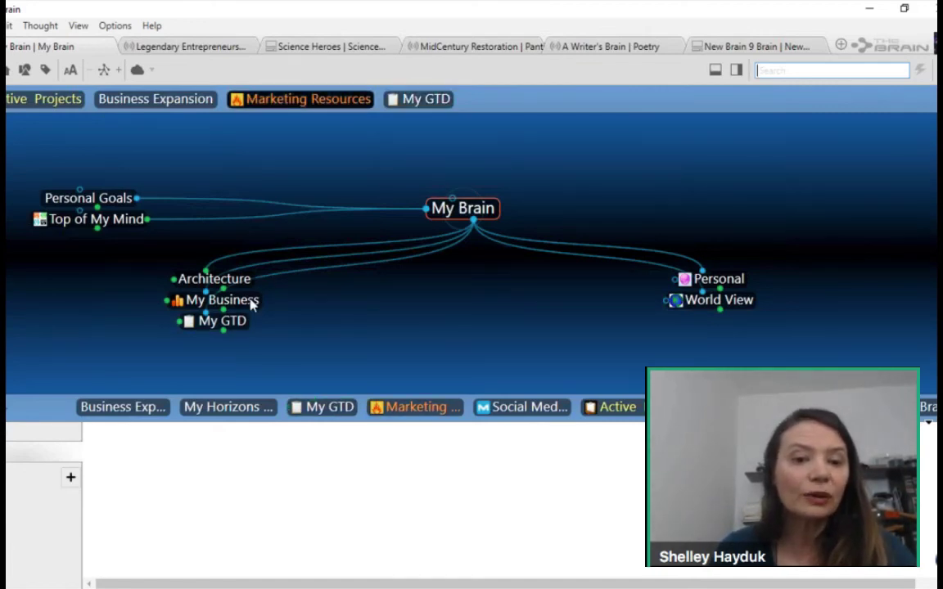
Activate My Business and its child Active Projects, and shift the plex slightly lower.
click(221, 299)
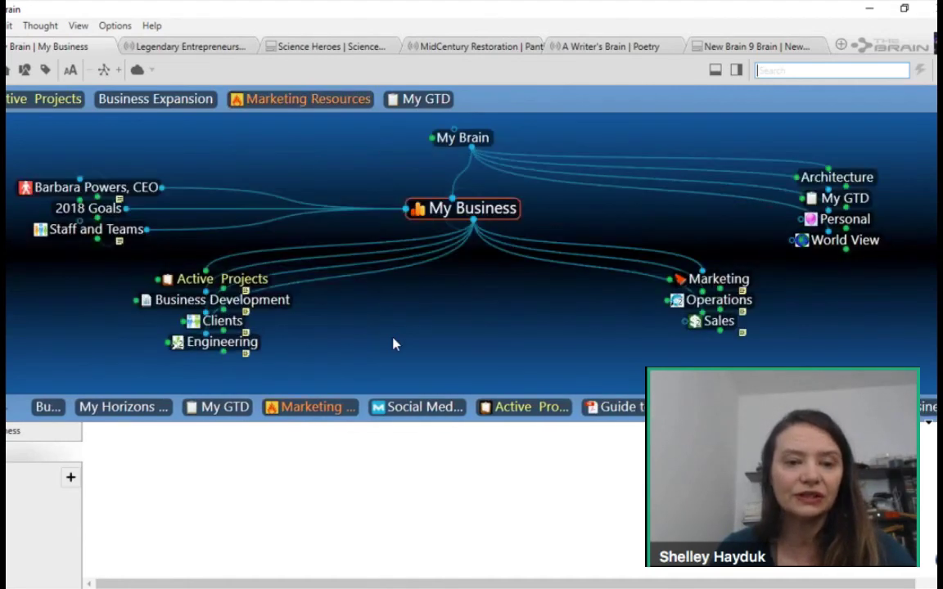
click(260, 281)
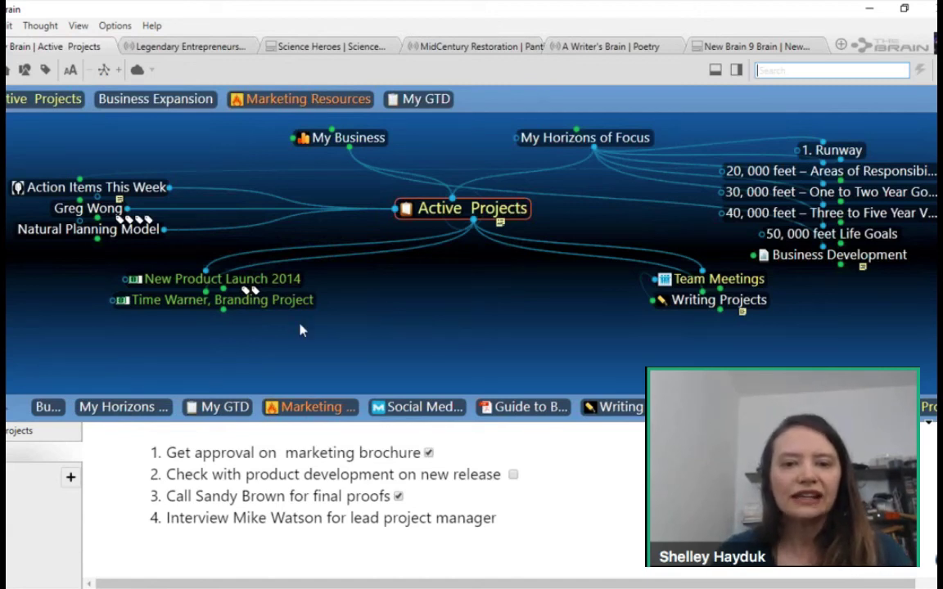
drag(472, 297, 473, 320)
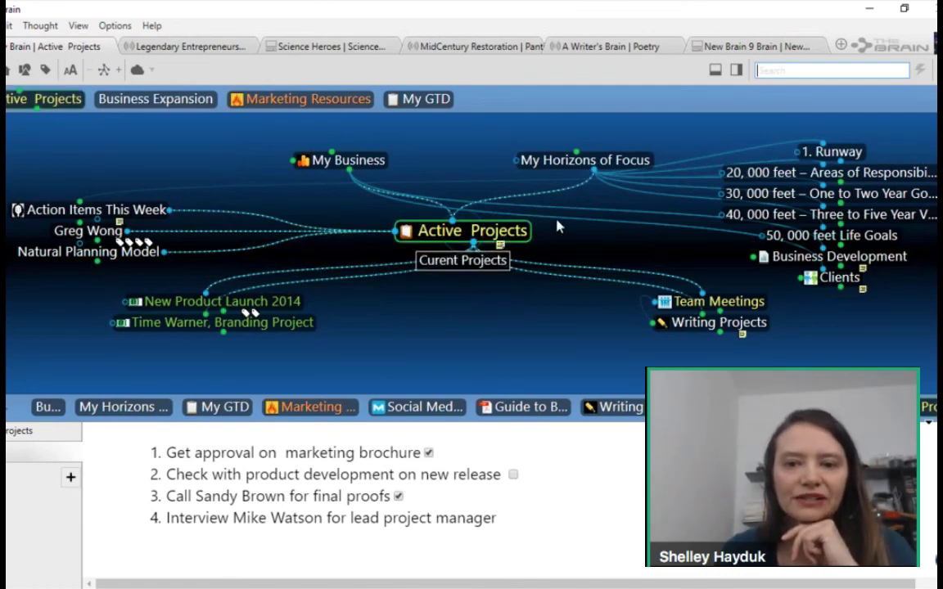
Navigate via My Horizons of Focus and Active Projects to Natural Planning Model, and link the pinned My GTD thought as its parent.
click(620, 161)
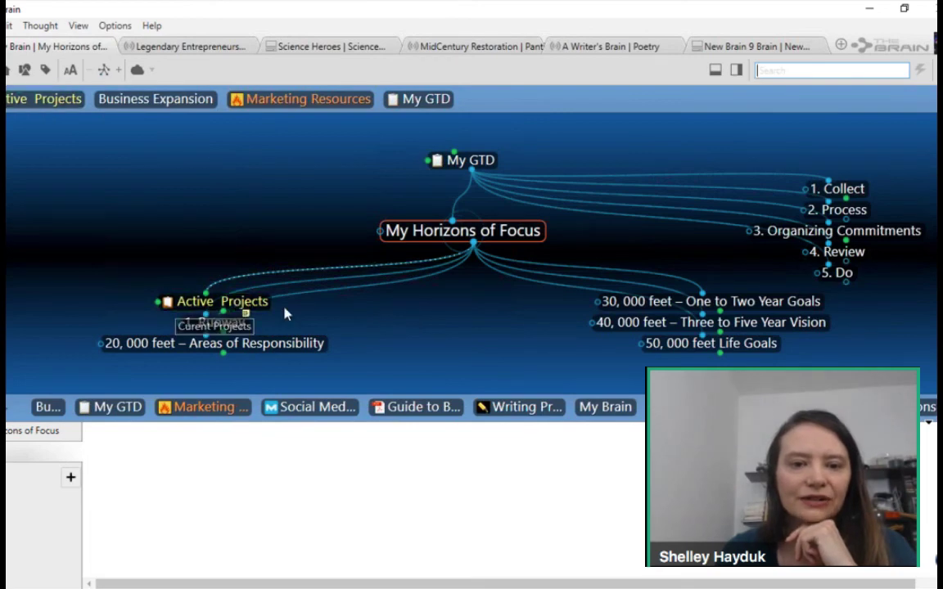
click(248, 303)
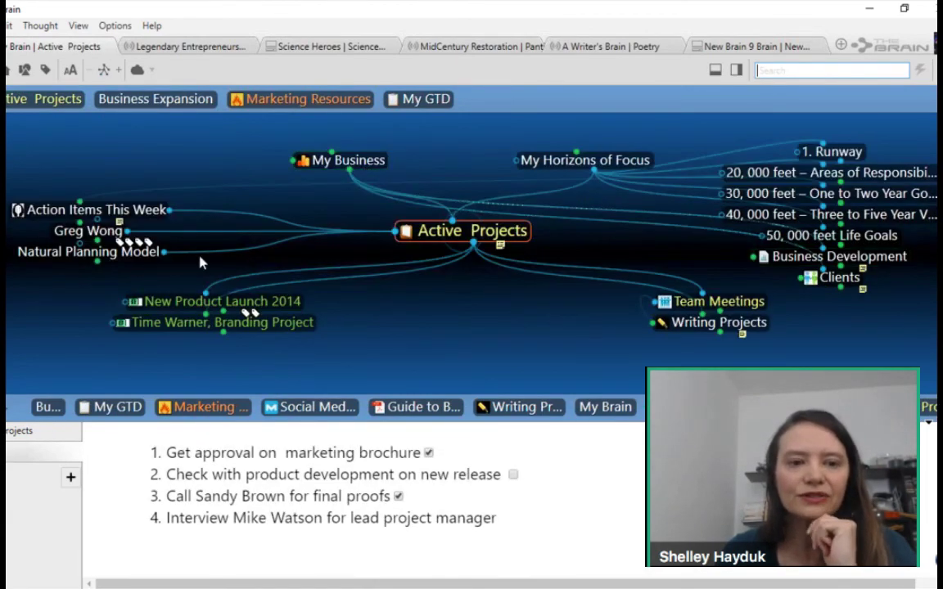
click(144, 257)
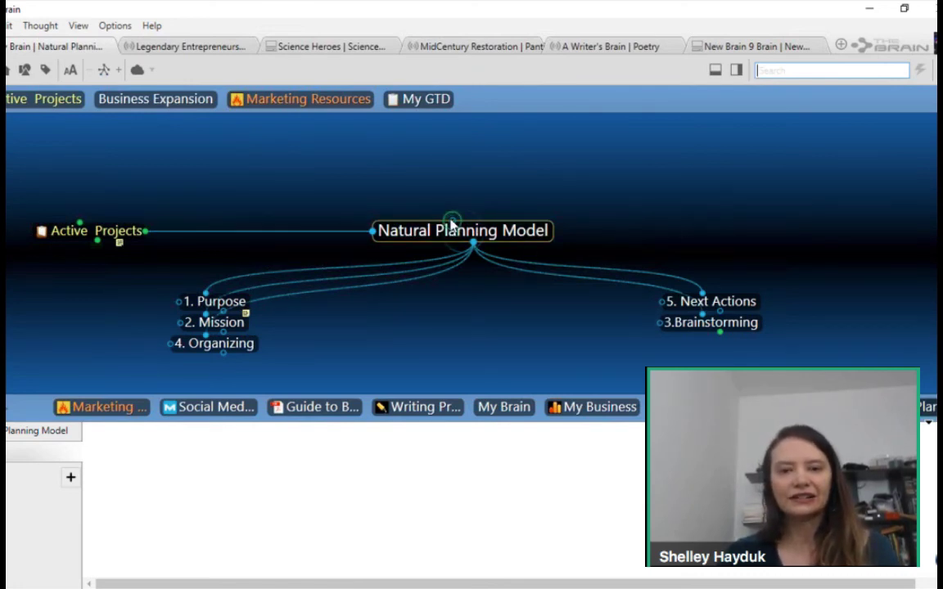
drag(452, 220, 429, 96)
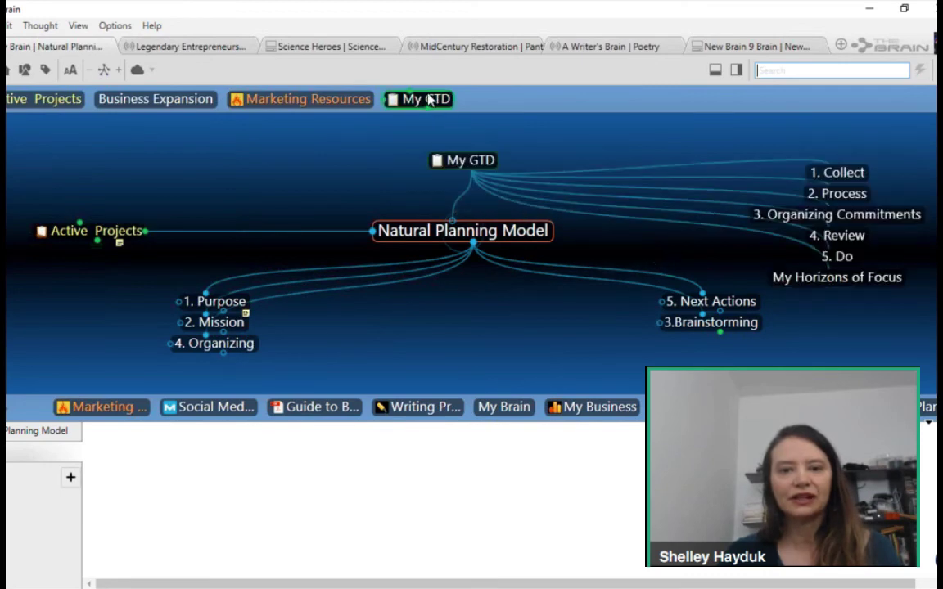
Browse My GTD, 3. Organizing Commitments, 4. Review and My Horizons of Focus, and reach Writing Projects through Active Projects.
click(469, 161)
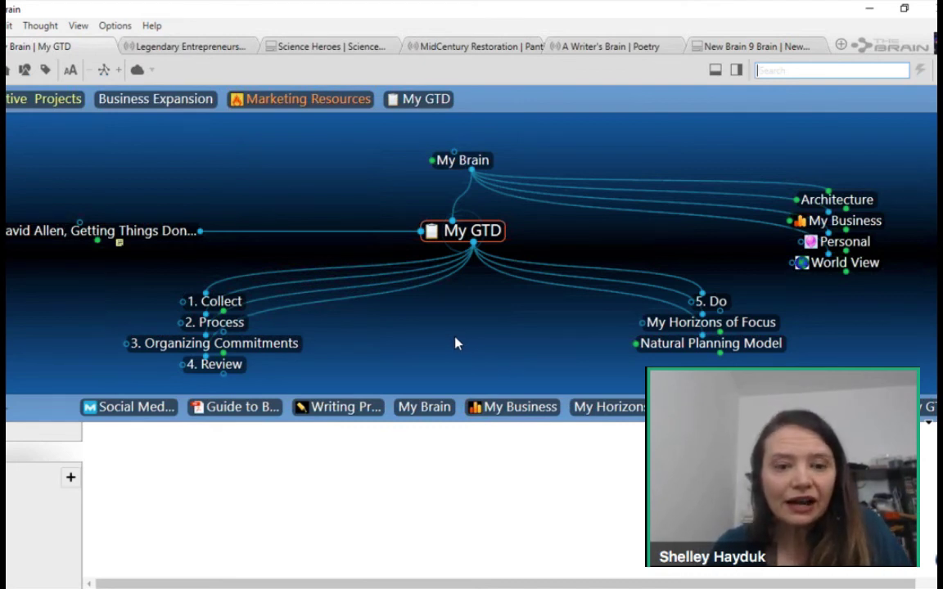
click(260, 340)
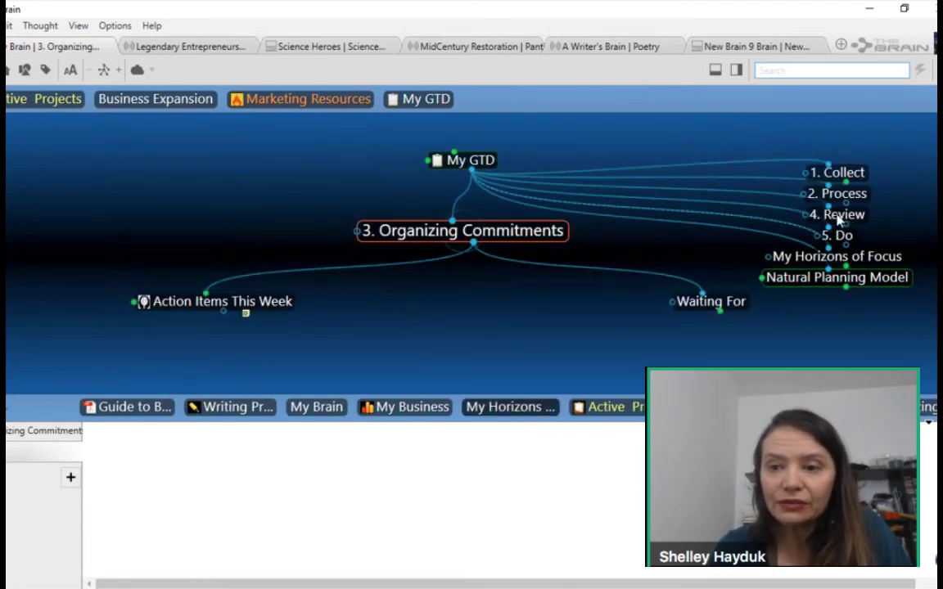
click(838, 215)
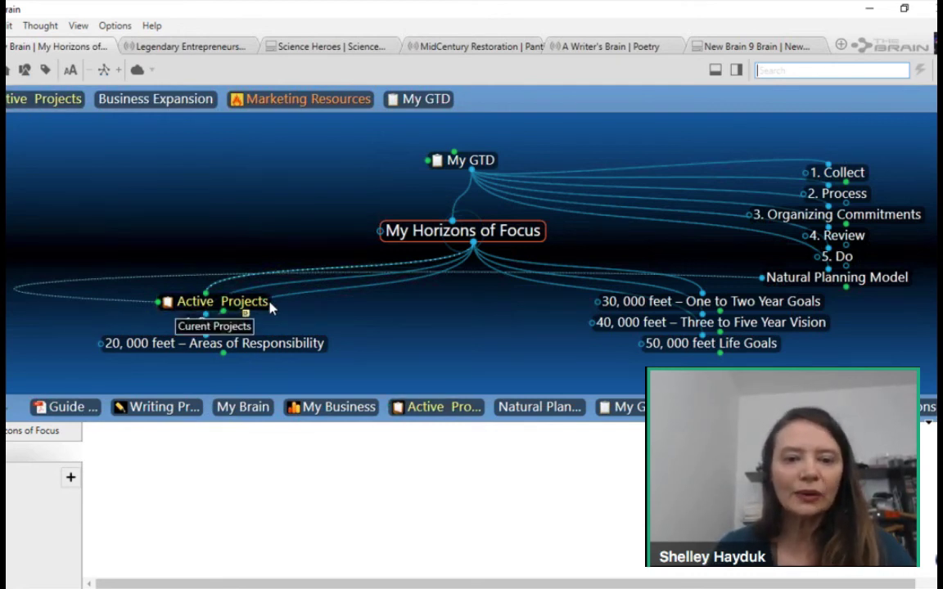
click(244, 303)
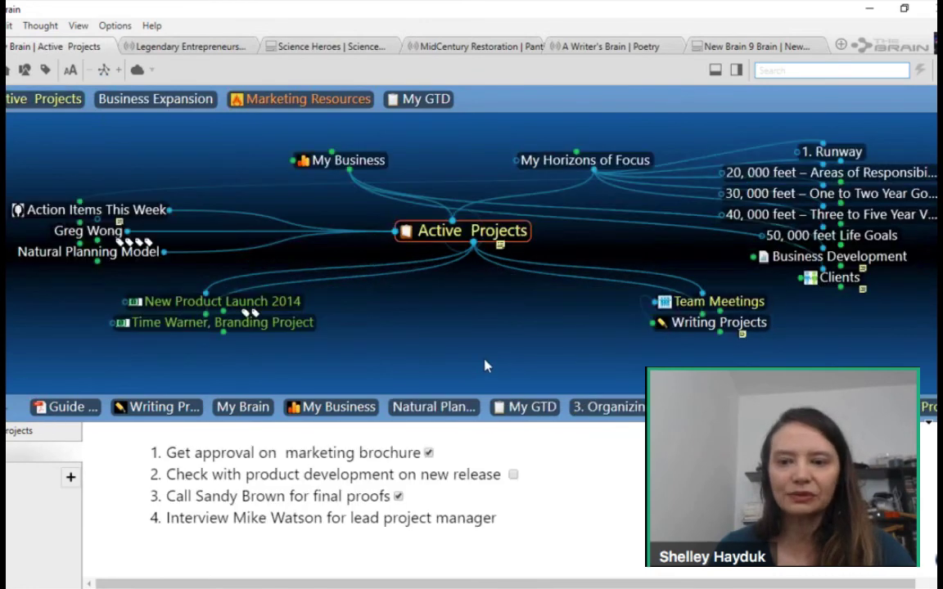
click(727, 331)
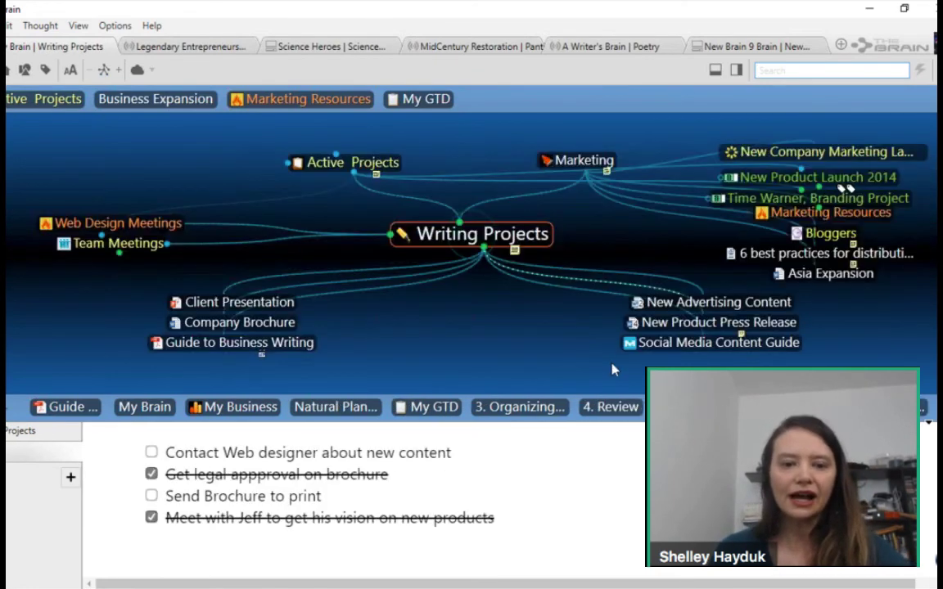
Enlarge the Writing Projects notes area slightly, expand it to fill the window, and bring the plex back.
click(568, 485)
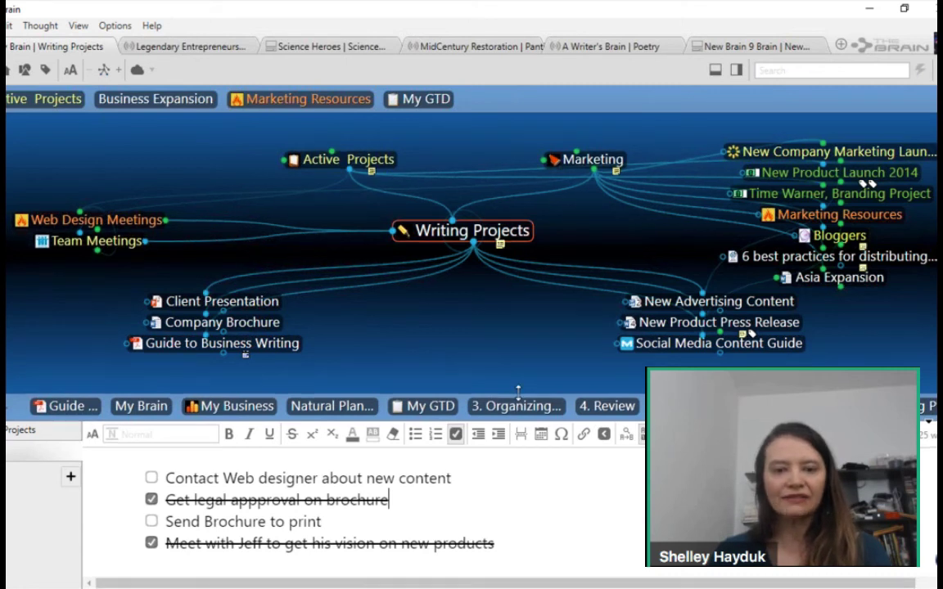
drag(518, 391, 517, 364)
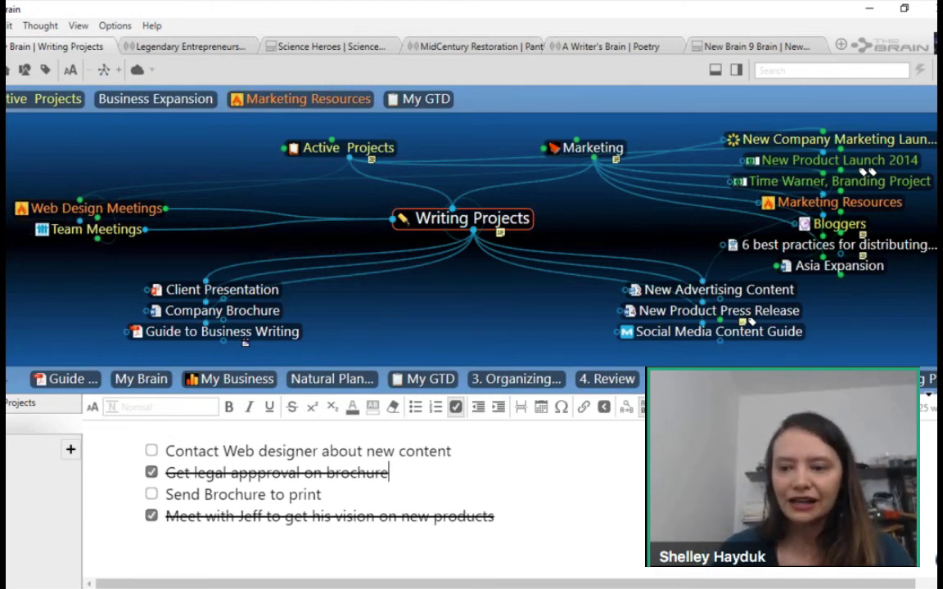
click(927, 397)
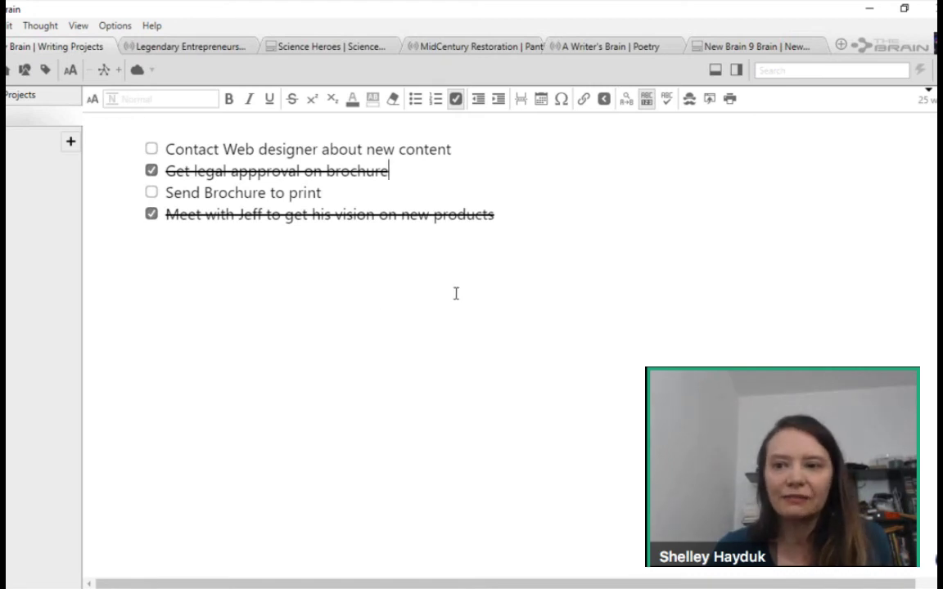
click(927, 90)
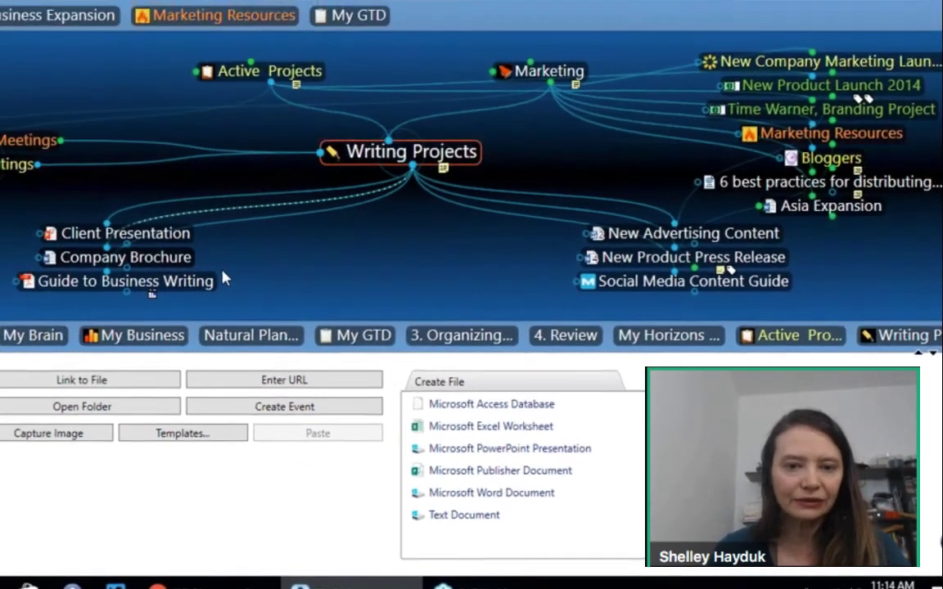
View the Company Brochure thought and the Guide to Business Writing thought, looking through the latter's attached PDF.
click(125, 257)
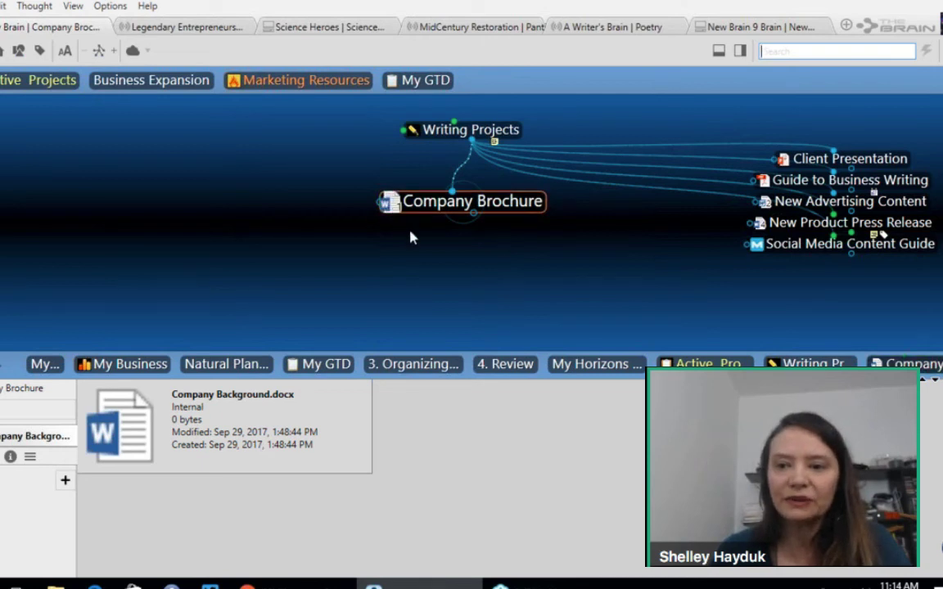
click(811, 181)
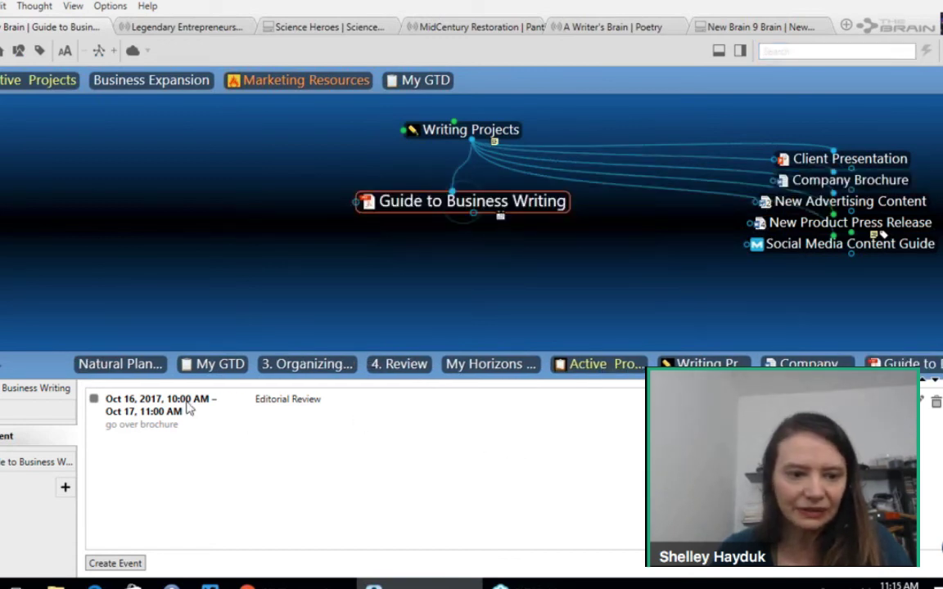
click(38, 466)
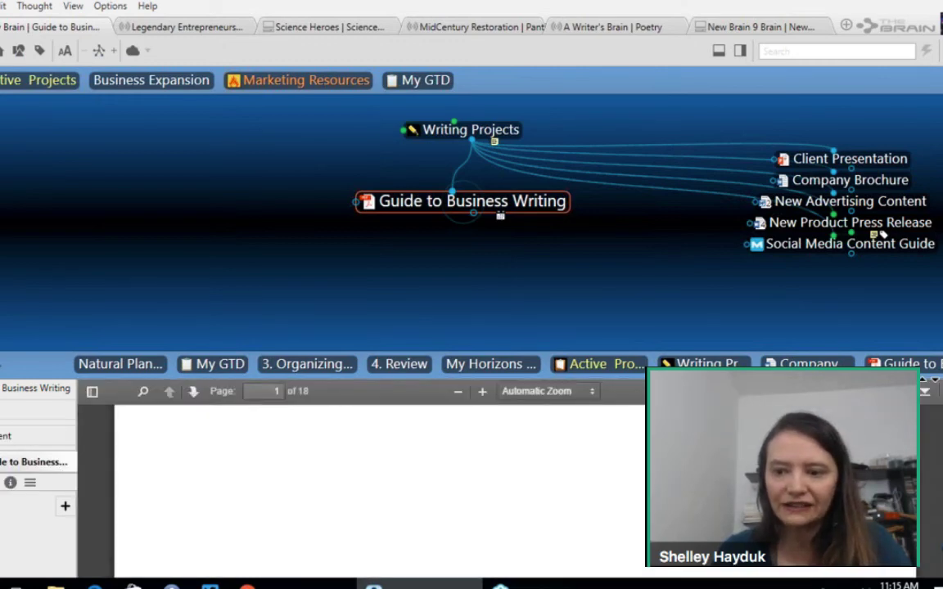
scroll(360, 491, down, 15)
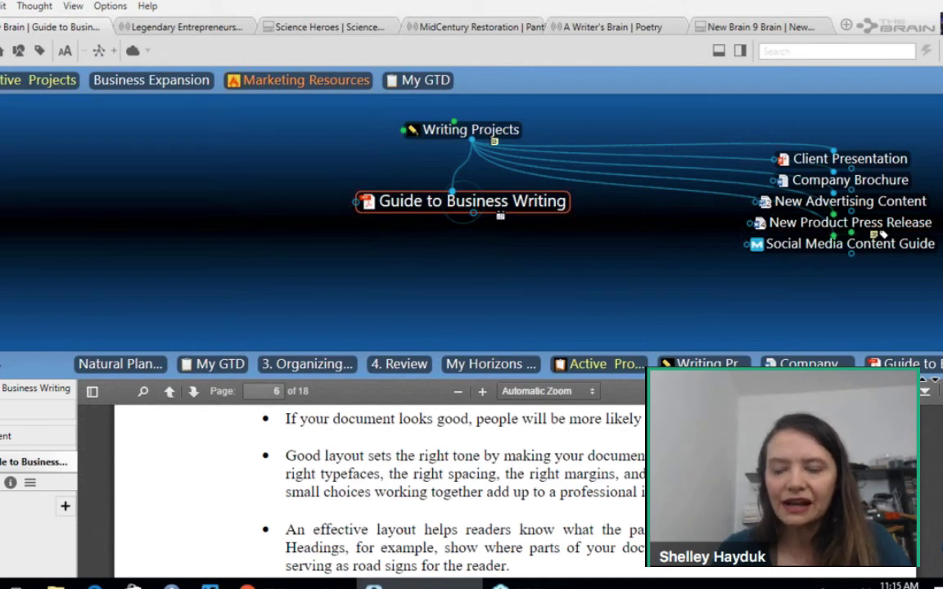
Place the content area beside the plex and look through the Guide to Business Writing PDF from its first page.
click(941, 379)
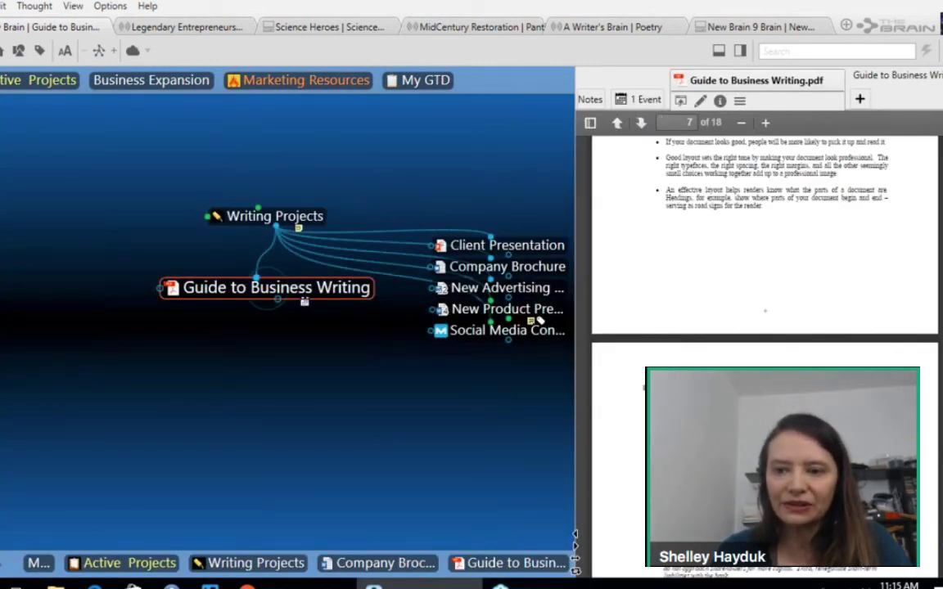
scroll(891, 188, up, 20)
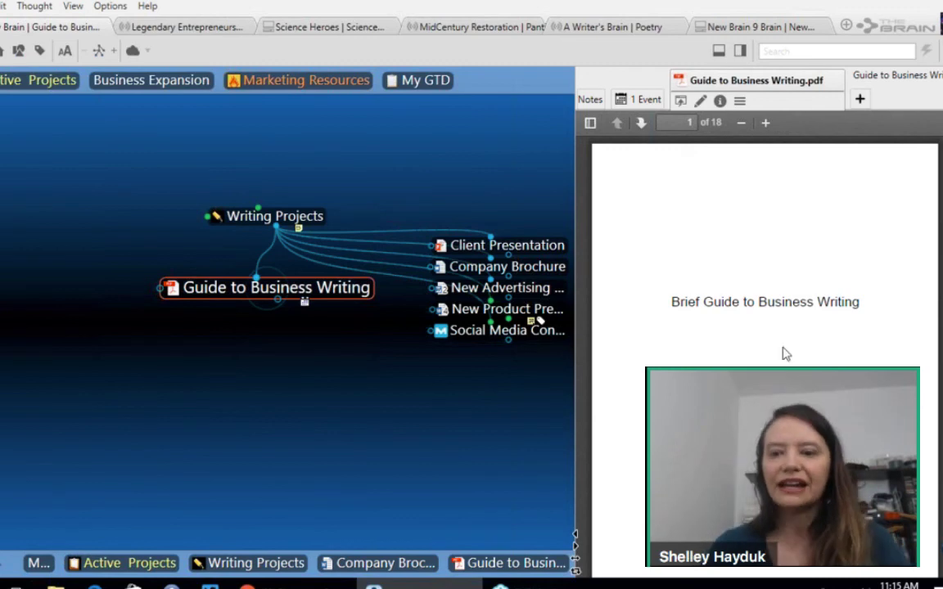
scroll(826, 353, down, 15)
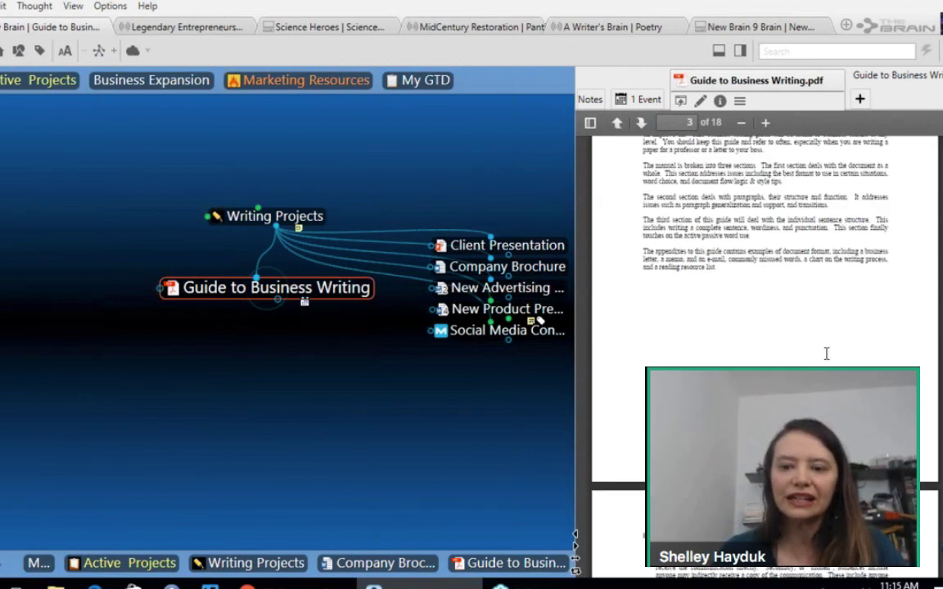
Read further in the Guide to Business Writing PDF, then browse Social Media Content Guide, Marketing Resources and the American Marketing Association thought.
scroll(827, 354, down, 15)
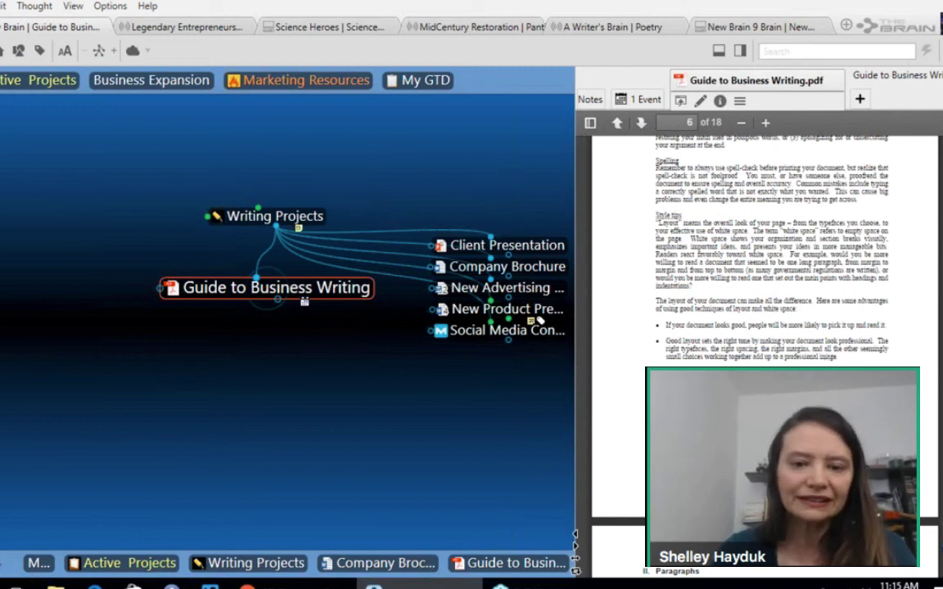
click(497, 336)
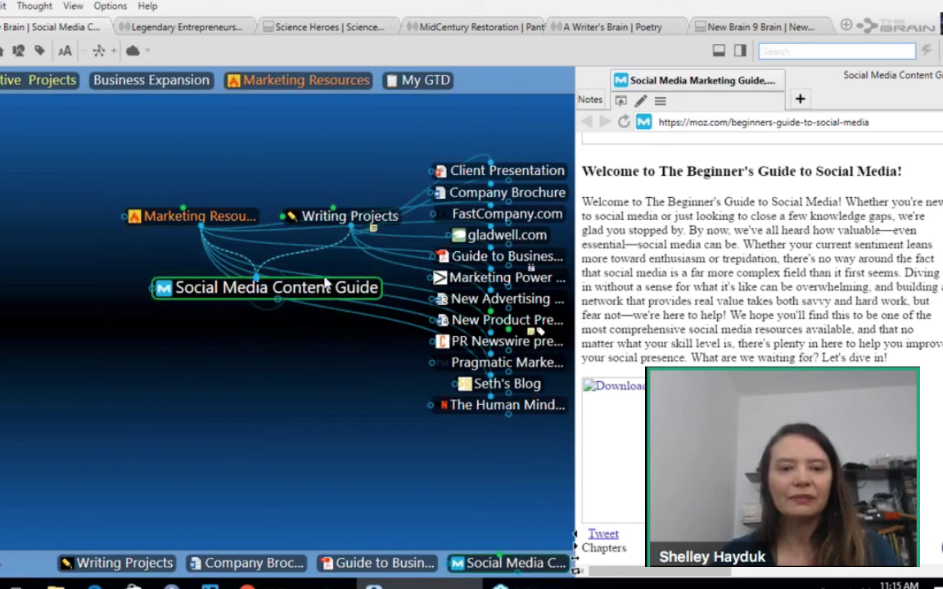
click(245, 216)
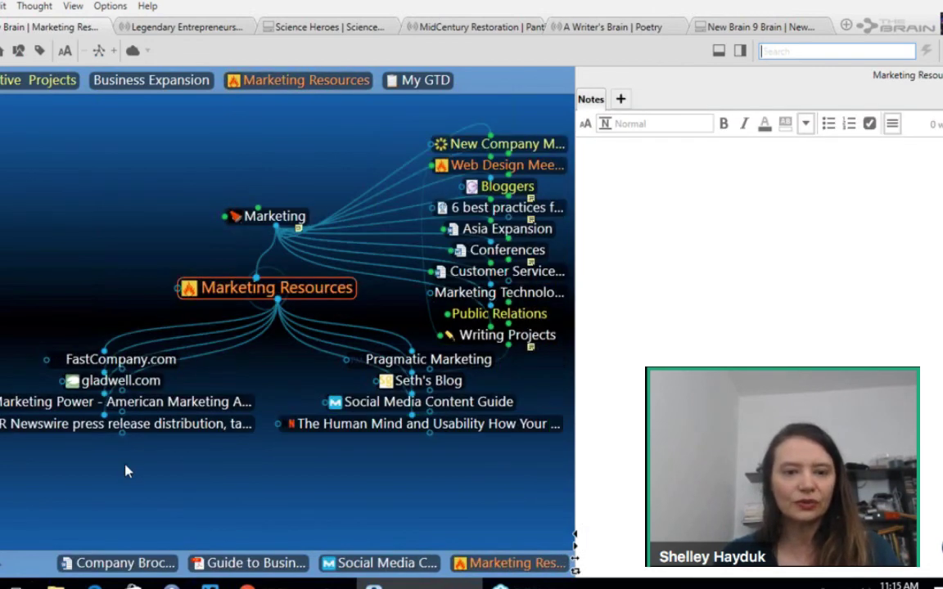
click(94, 404)
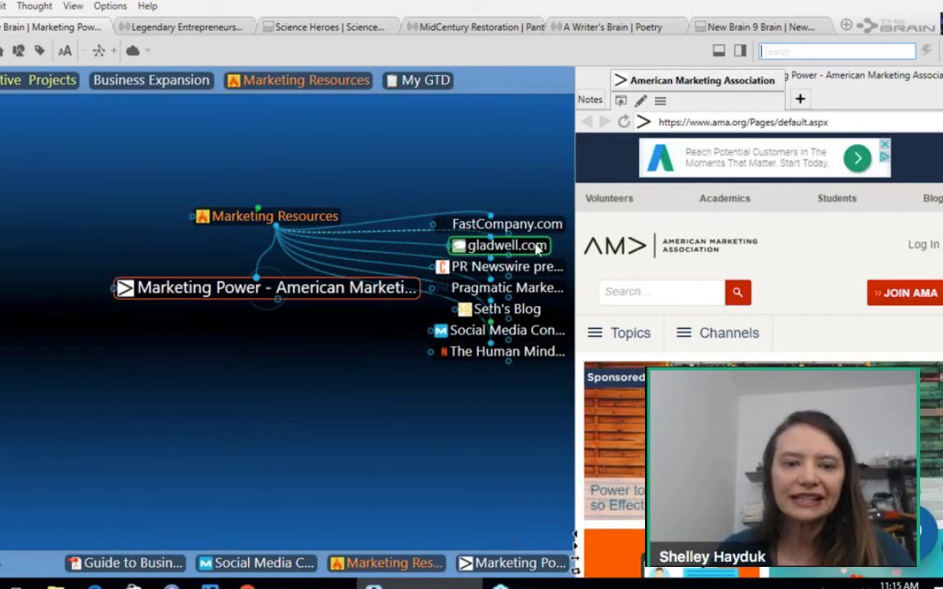
Activate the gladwell.com thought, widen its content area, and place the content area below the plex.
click(503, 246)
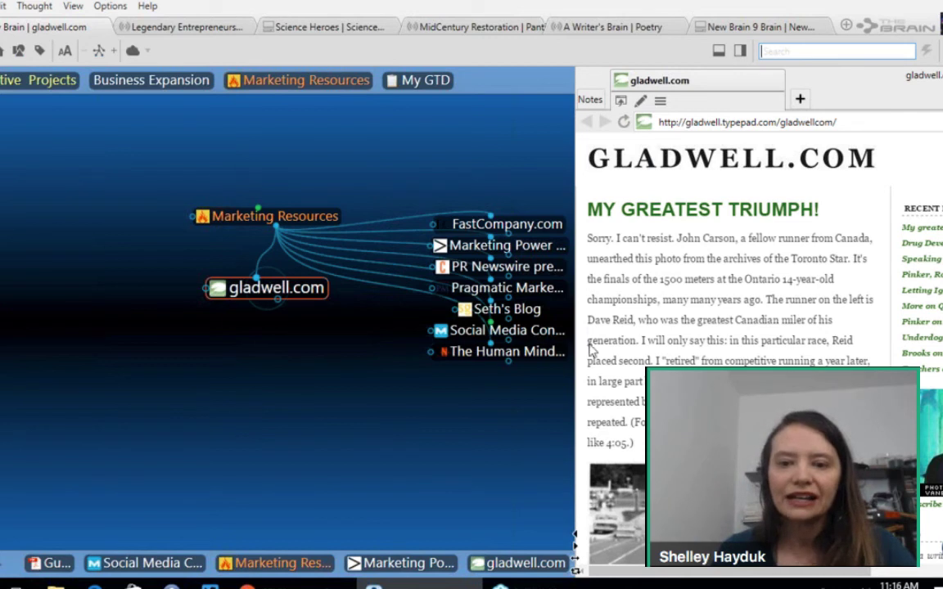
drag(575, 344, 503, 343)
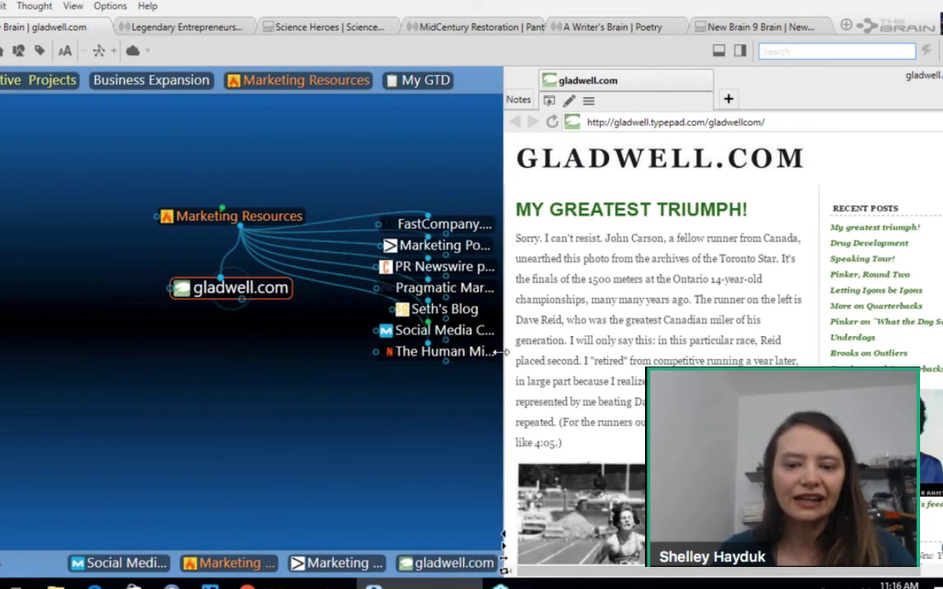
click(504, 575)
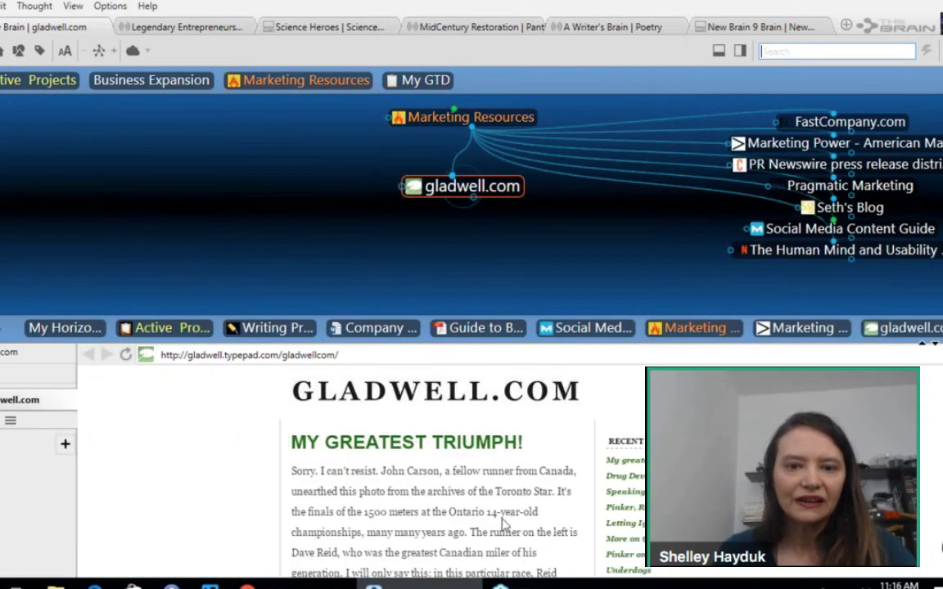
Browse up through Marketing Resources to Marketing, and return to Writing Projects by way of Active Projects.
click(471, 119)
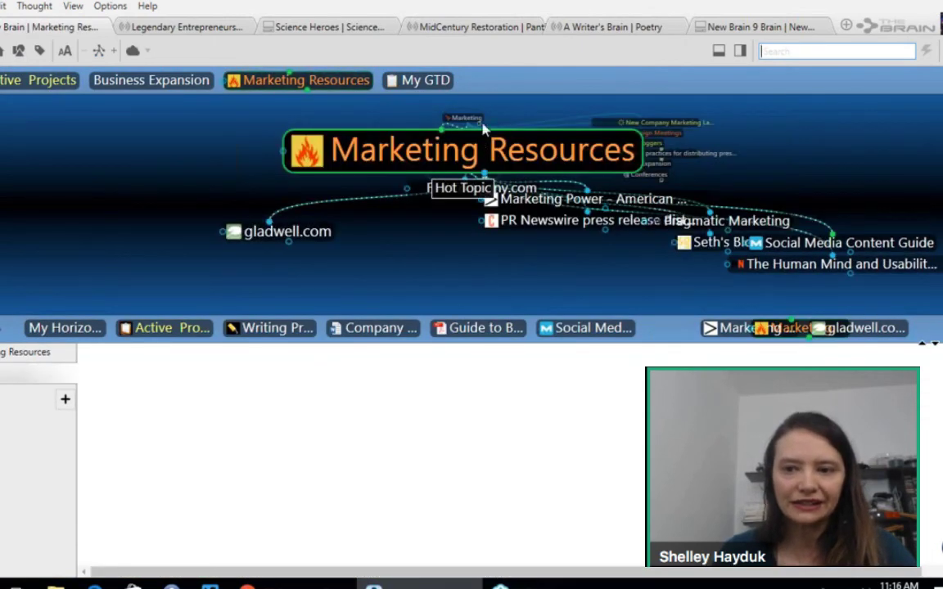
click(482, 122)
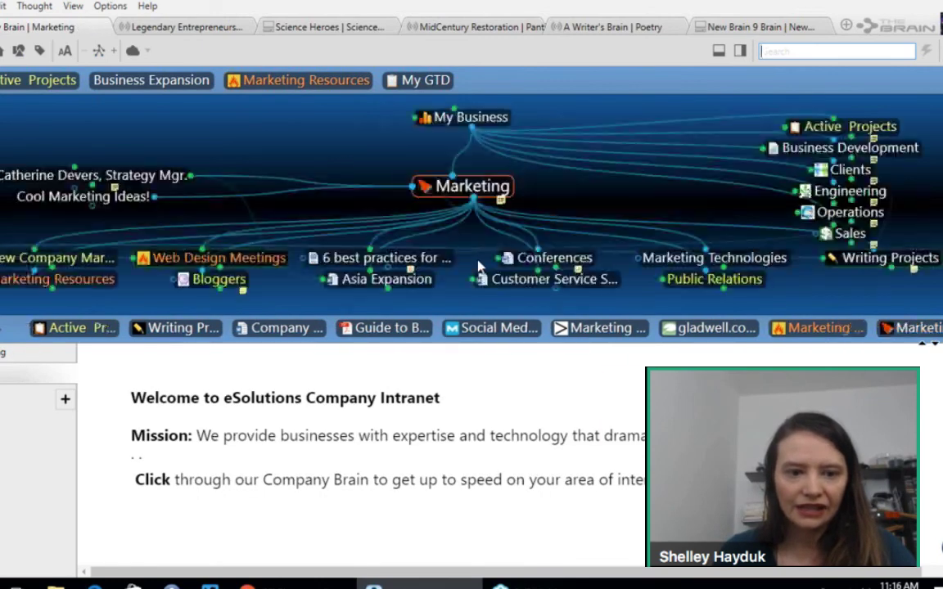
click(91, 330)
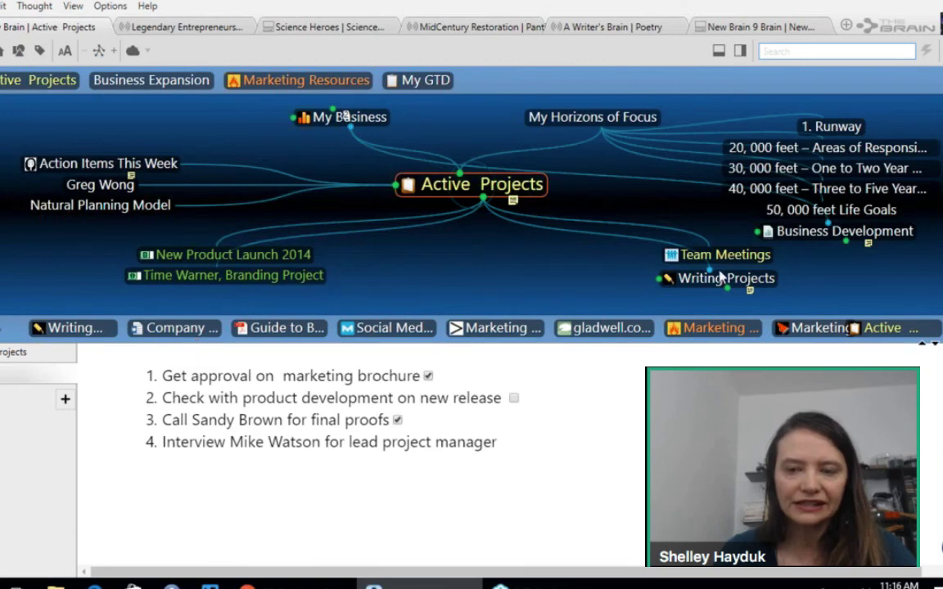
click(720, 277)
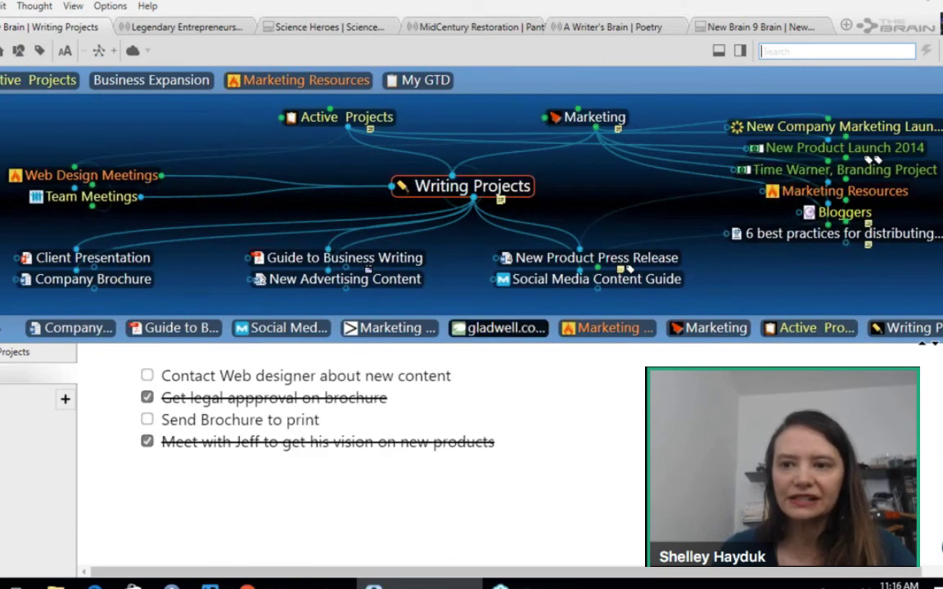
Shrink the window and place it beside the desktop files, with the Guide to Business Writing thought's PDF displayed.
click(911, 1)
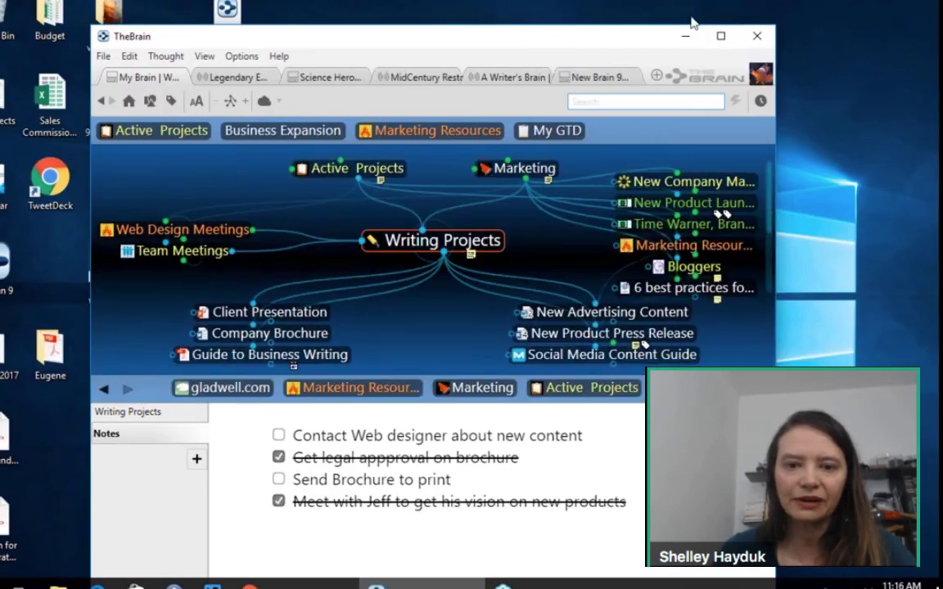
drag(619, 37, 710, 5)
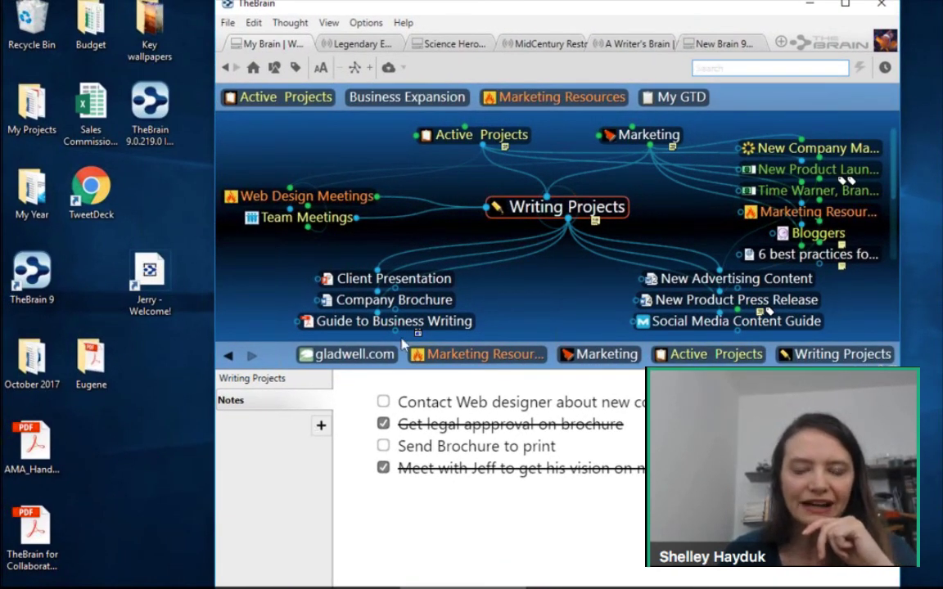
click(442, 321)
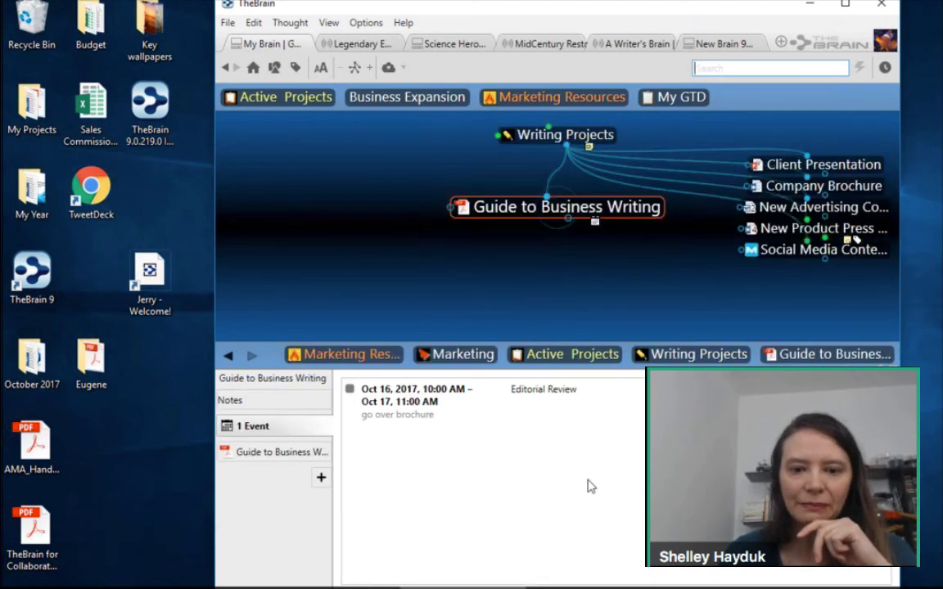
click(275, 452)
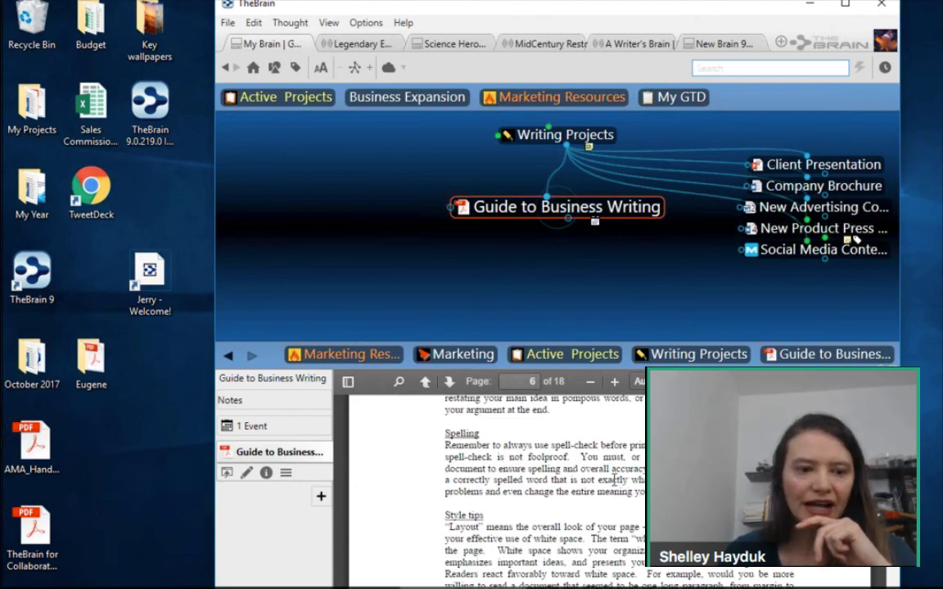
Add the desktop file AMA_Handbook_of_Business_Writing.pdf as a child thought of Guide to Business Writing, and view its PDF cover.
click(54, 455)
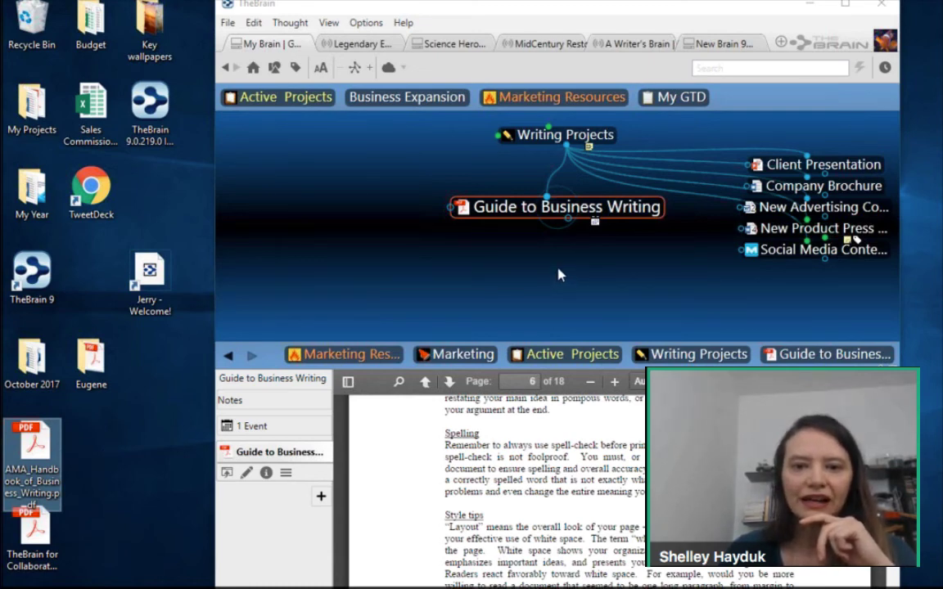
drag(33, 446, 556, 280)
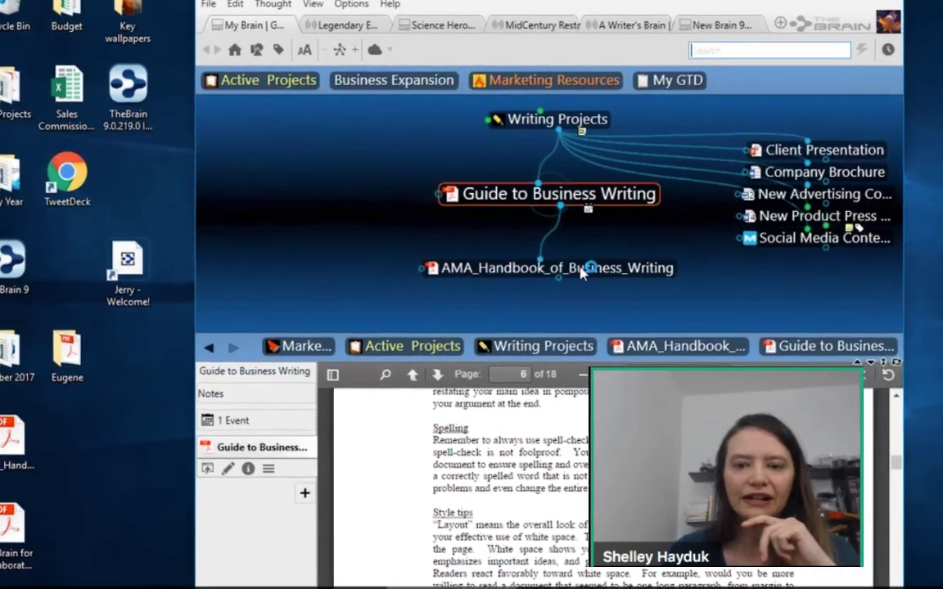
click(588, 280)
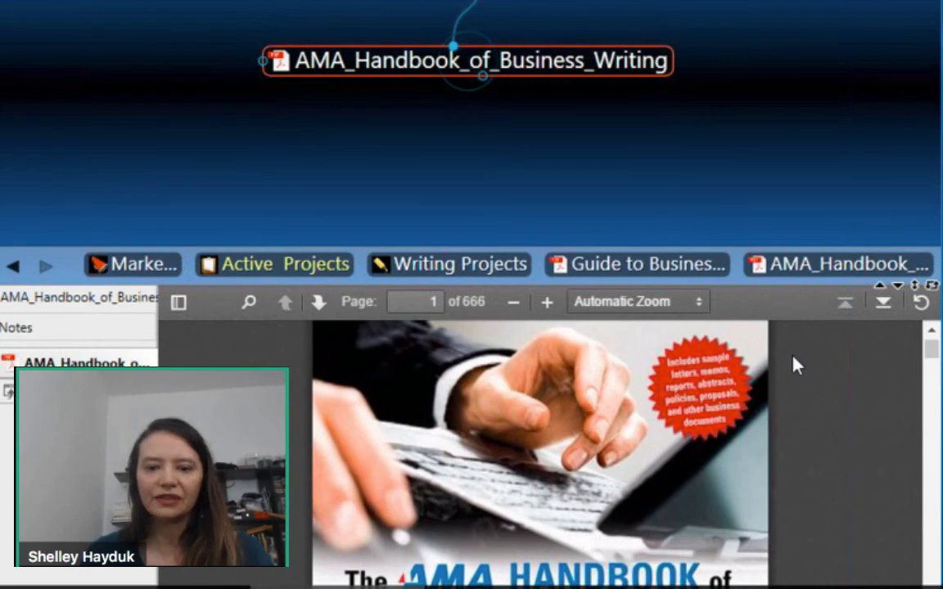
scroll(791, 365, down, 5)
scroll(785, 364, up, 3)
scroll(783, 364, down, 1)
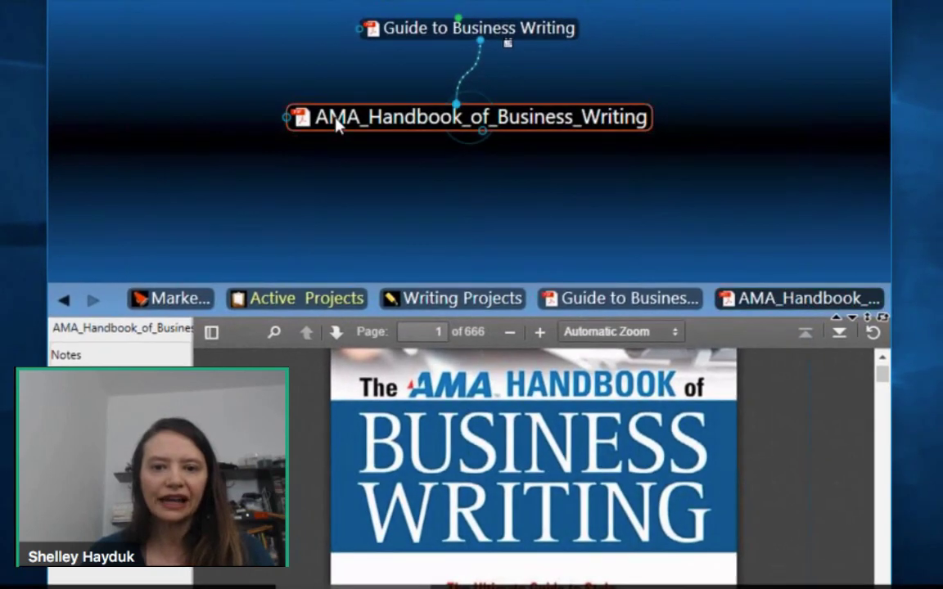
Rename the AMA_Handbook_of_Business_Writing thought as "Advanced Writing Handbook".
click(337, 125)
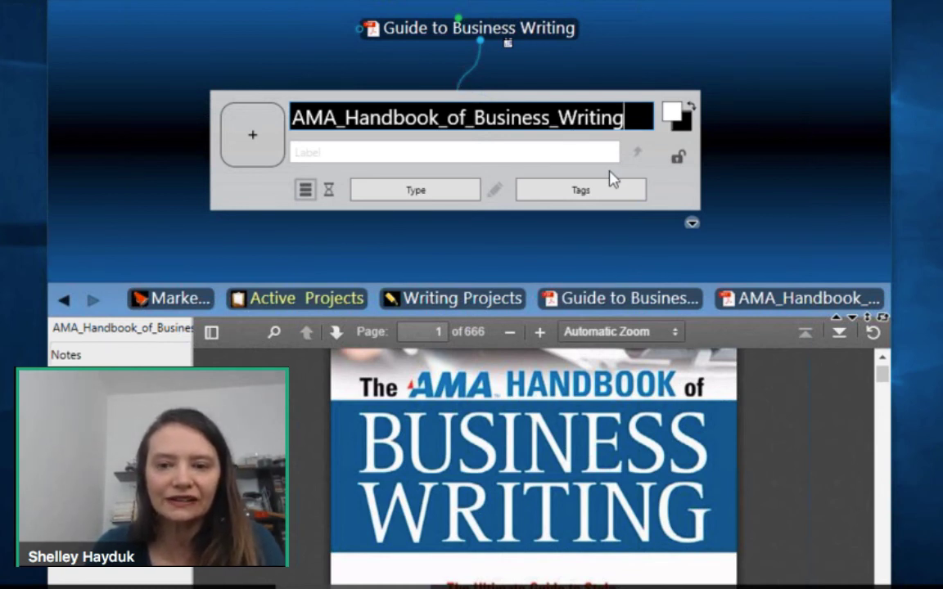
key(BackSpace)
key(BackSpace)
key(BackSpace)
key(BackSpace)
key(BackSpace)
key(BackSpace)
key(BackSpace)
key(BackSpace)
key(BackSpace)
key(BackSpace)
key(BackSpace)
key(BackSpace)
key(BackSpace)
key(BackSpace)
key(BackSpace)
key(BackSpace)
key(BackSpace)
key(BackSpace)
key(BackSpace)
key(BackSpace)
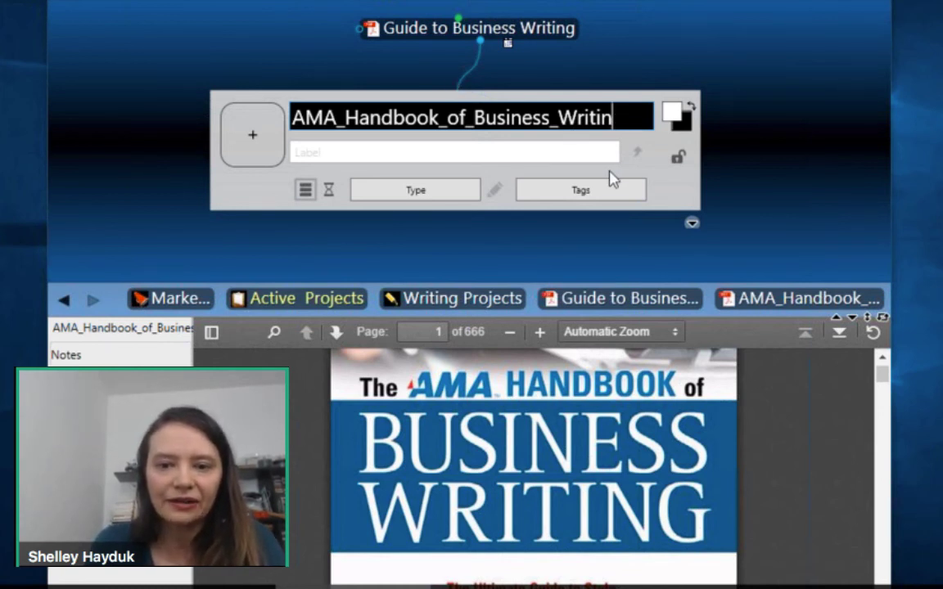
text(Ad)
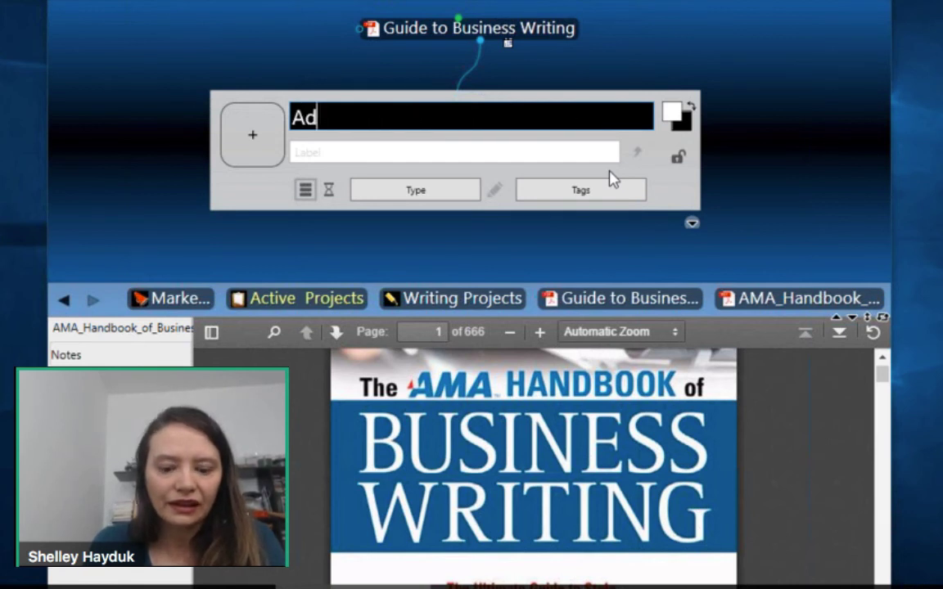
text(vanced)
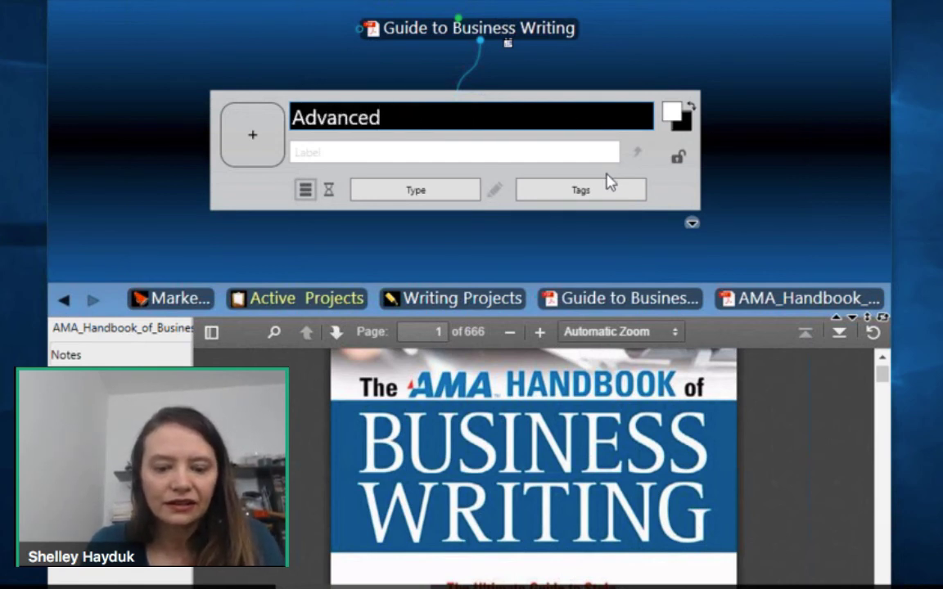
text( Writing)
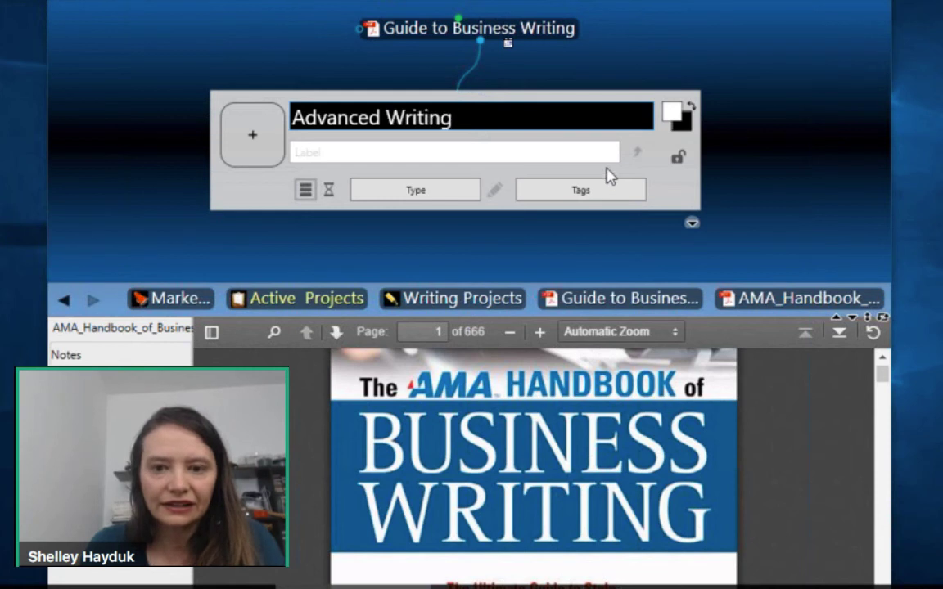
text( Hadn)
key(BackSpace)
key(BackSpace)
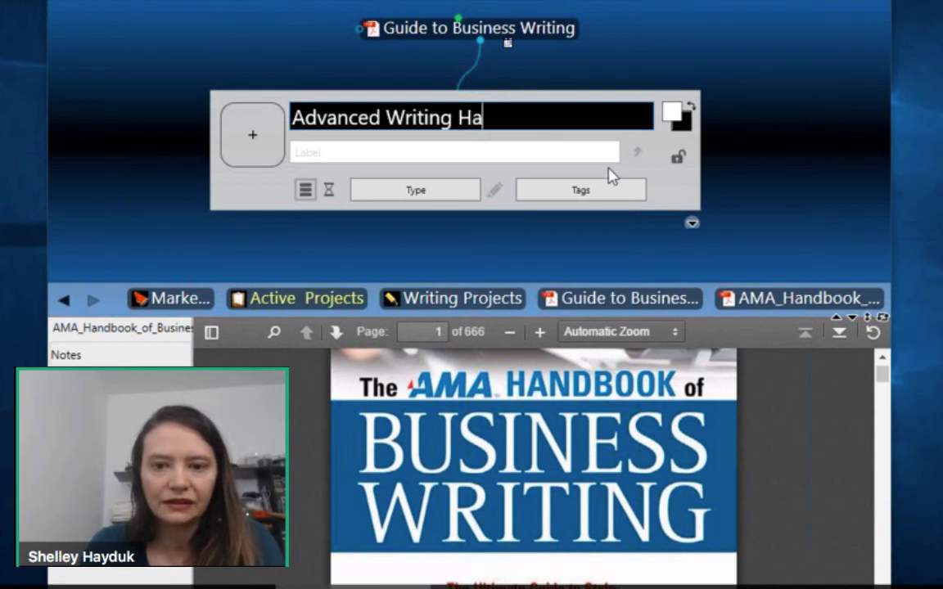
text(ndbank)
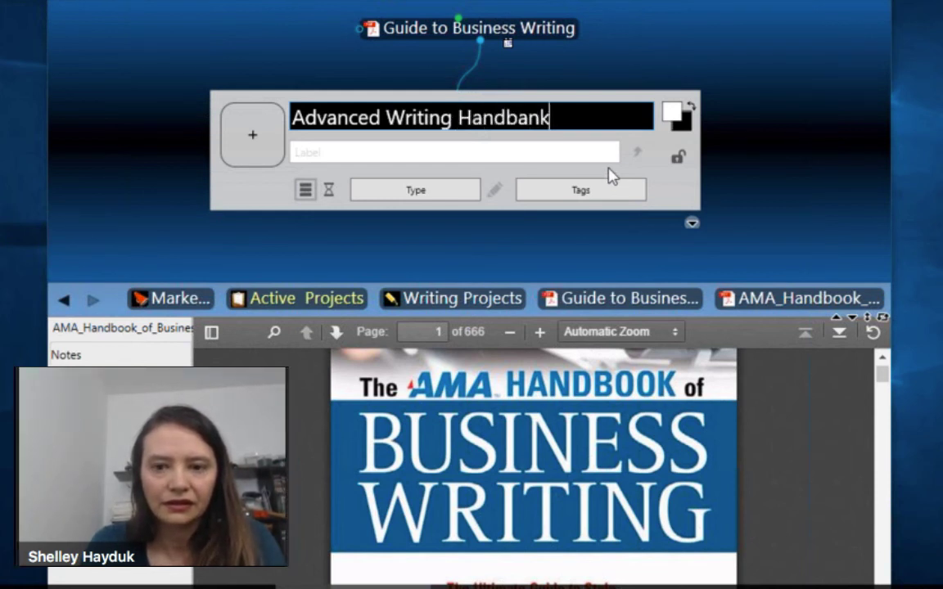
key(BackSpace)
key(BackSpace)
key(BackSpace)
text(oo)
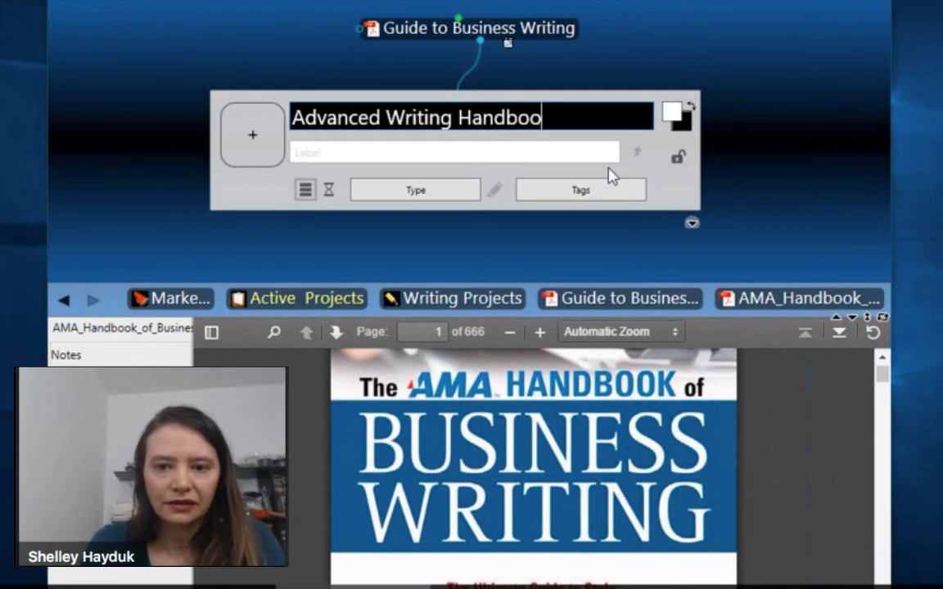
text(k R)
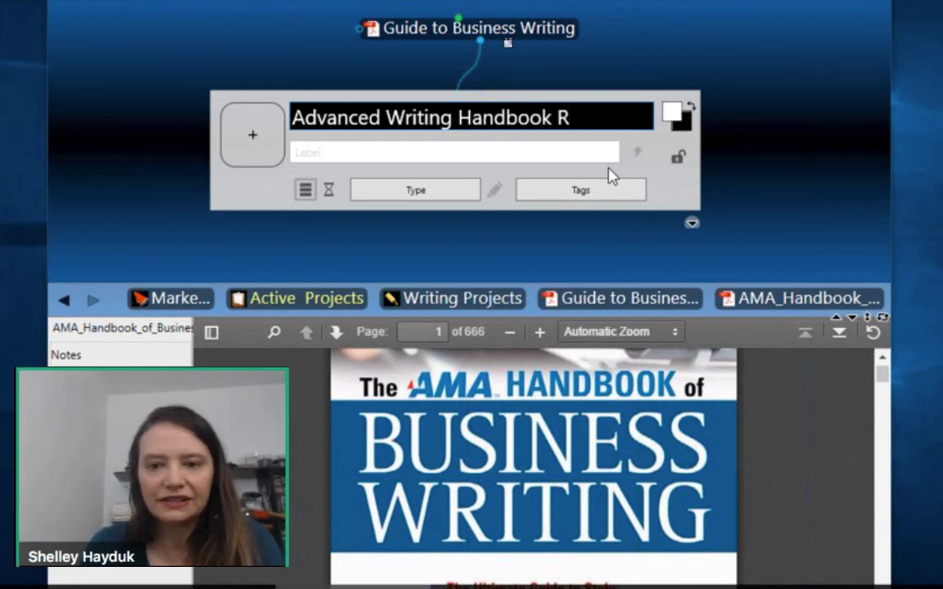
text(e)
key(BackSpace)
key(BackSpace)
key(BackSpace)
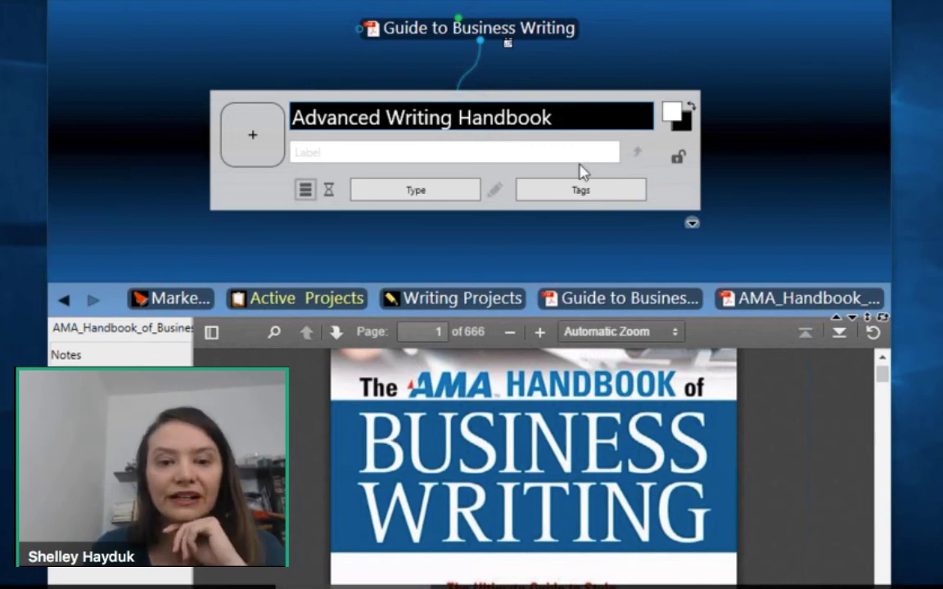
Assign the dark briefcase from the Business stock icons to the Advanced Writing Handbook thought.
click(261, 156)
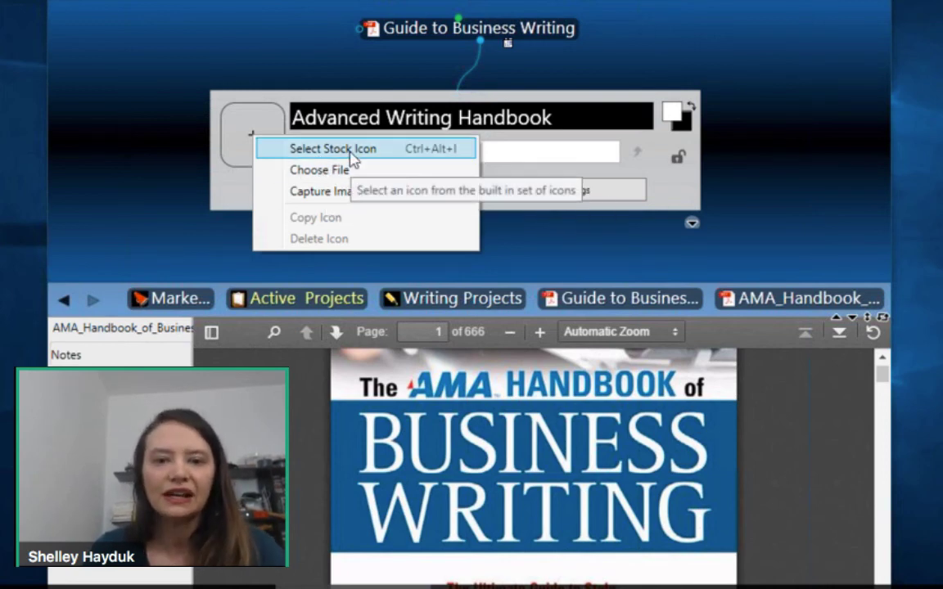
click(355, 188)
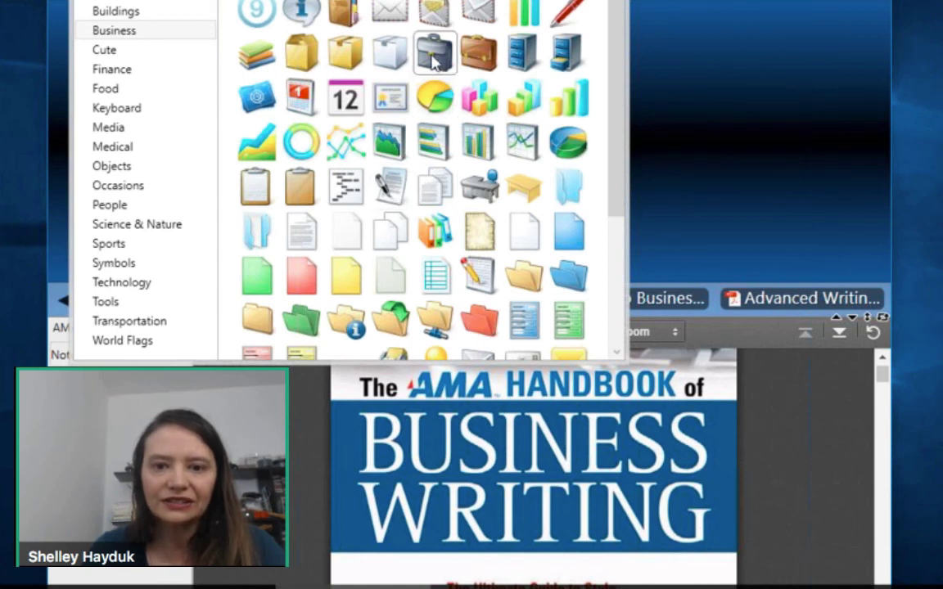
click(390, 51)
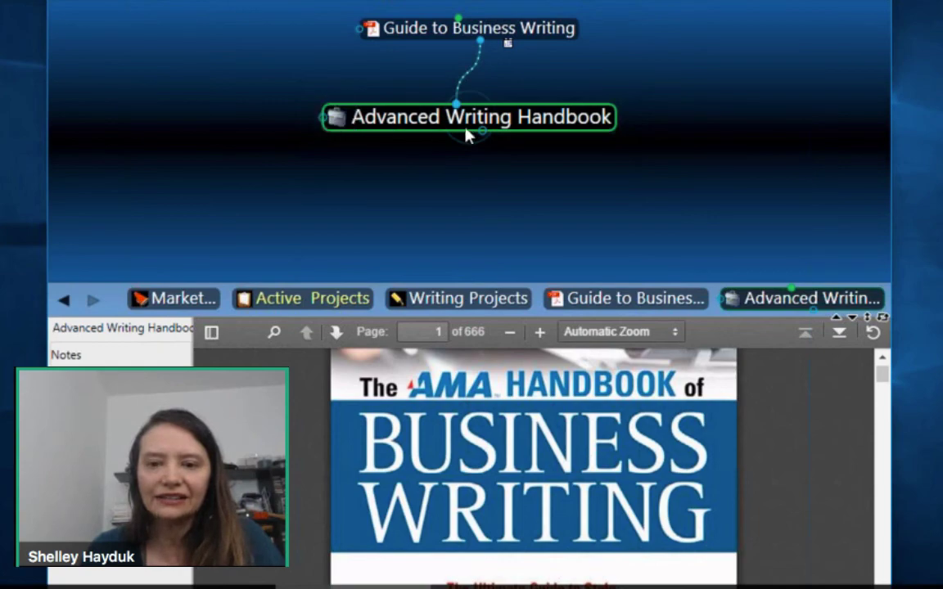
Assign the Good Resource type to the Advanced Writing Handbook thought, and return to its parent thought Guide to Business Writing.
right_click(440, 121)
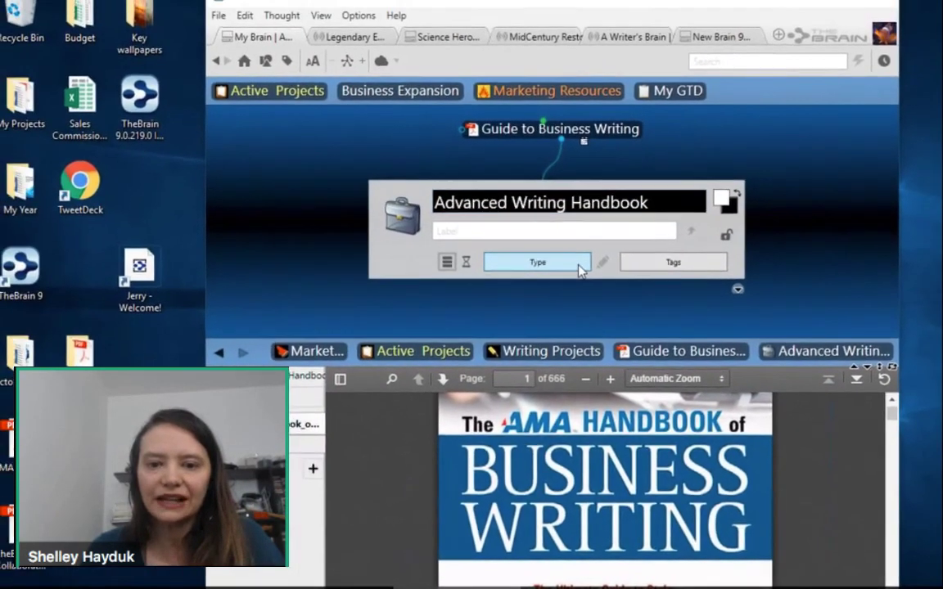
click(563, 252)
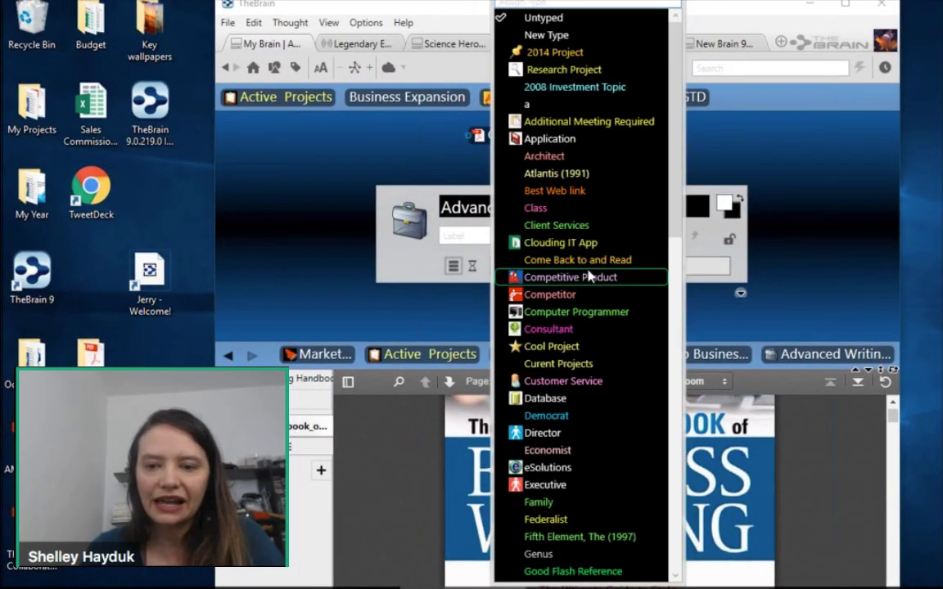
click(701, 275)
click(707, 267)
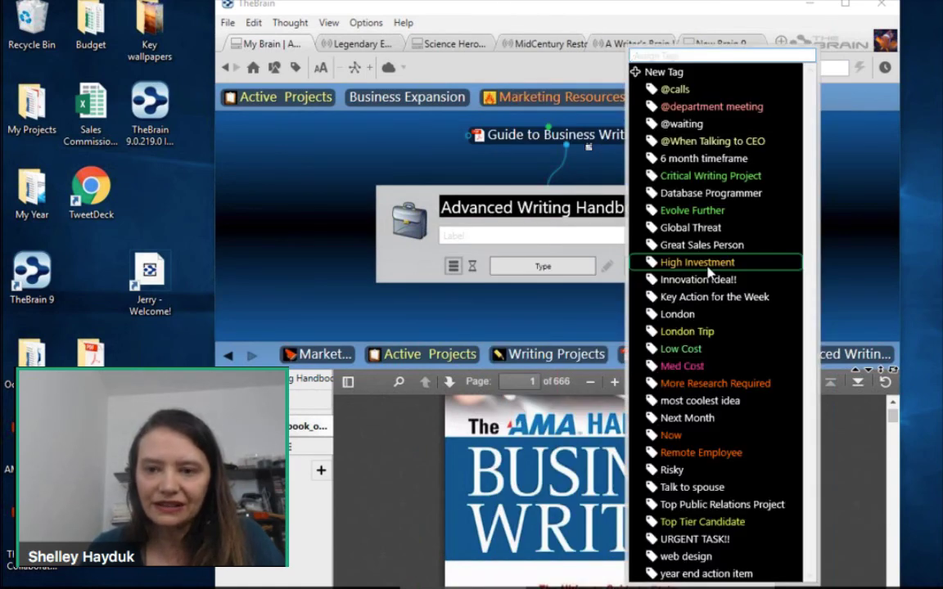
click(549, 266)
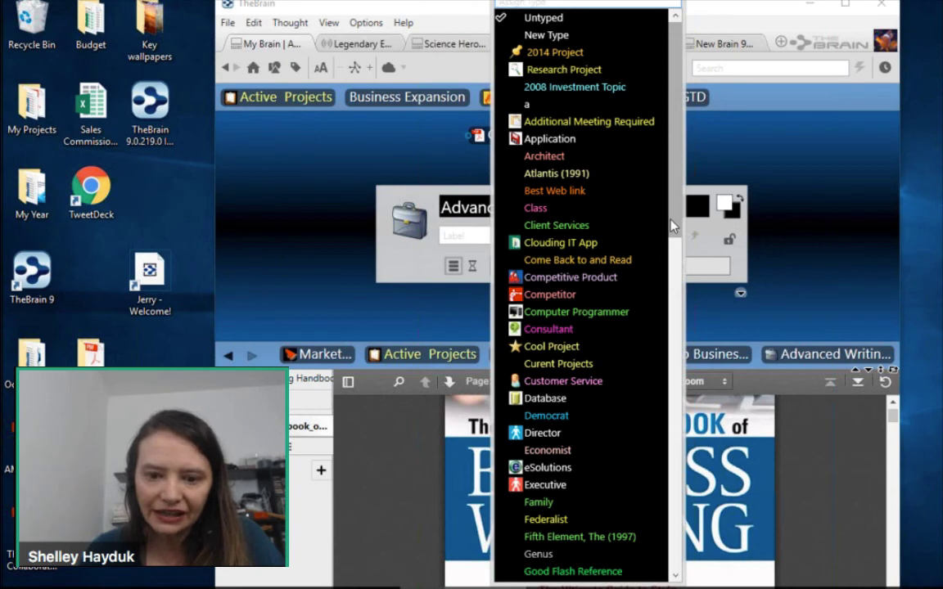
scroll(669, 225, down, 3)
scroll(670, 225, down, 4)
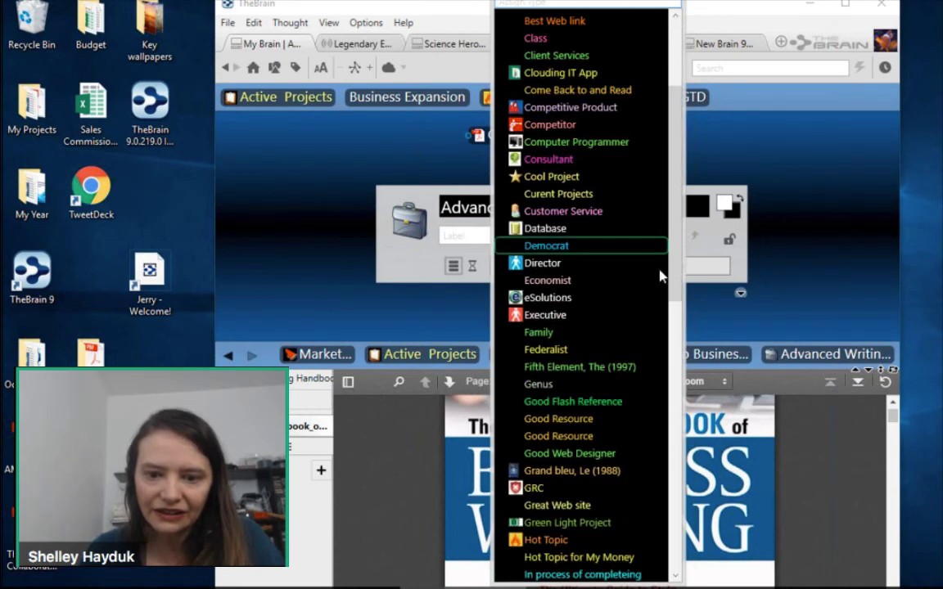
click(585, 421)
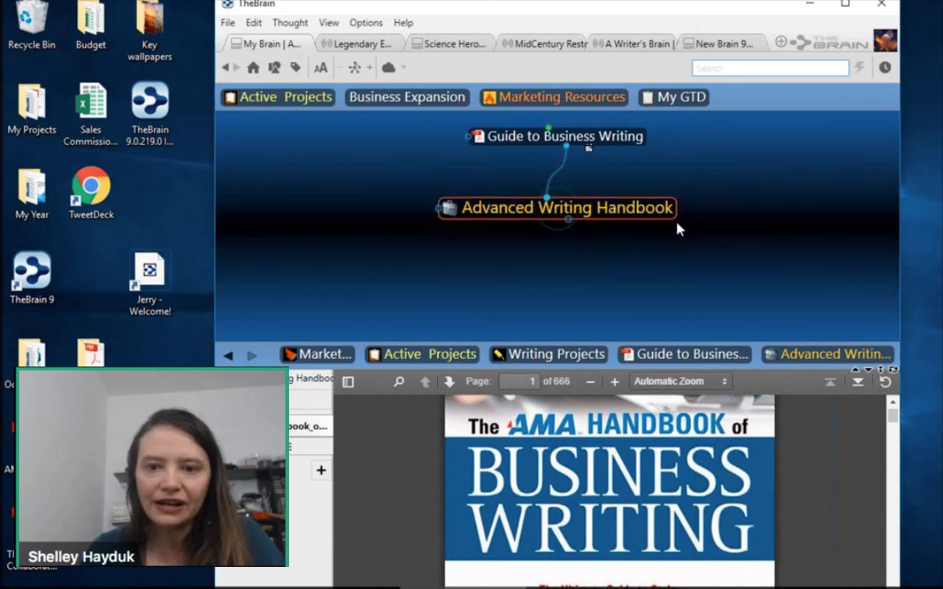
mouse_move(640, 214)
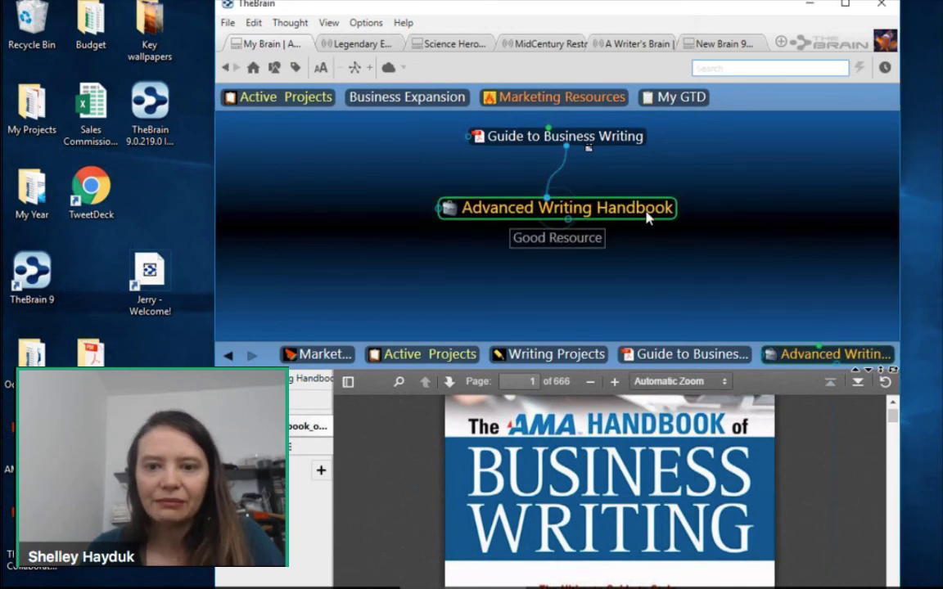
click(613, 137)
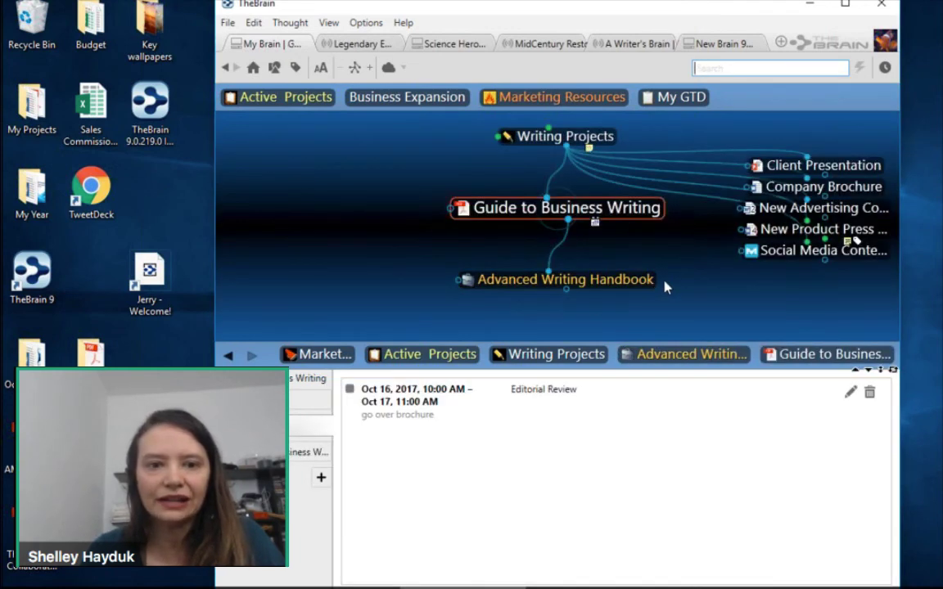
Activate the Competitor type to display the thoughts that use it, and enlarge the thought view's height.
click(282, 73)
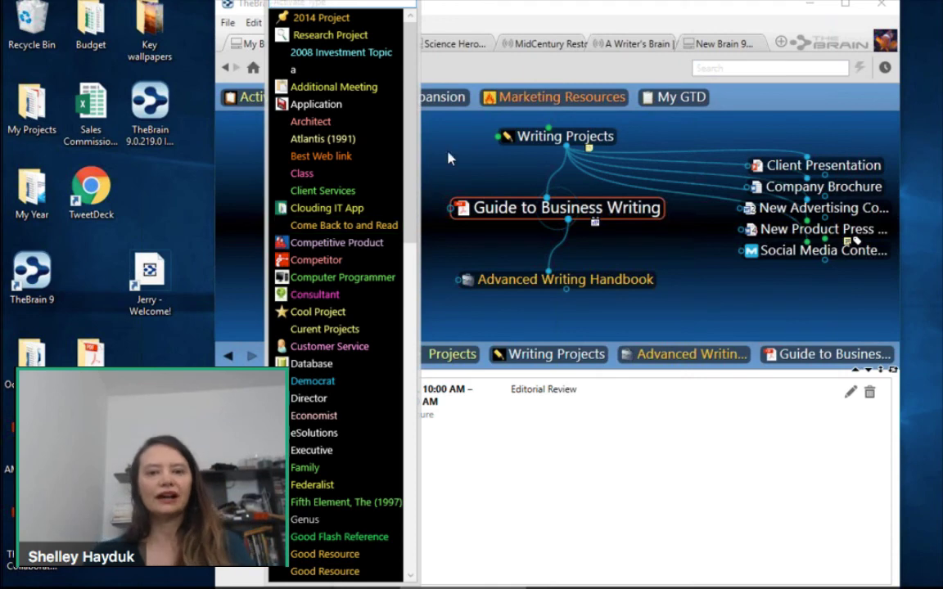
click(360, 132)
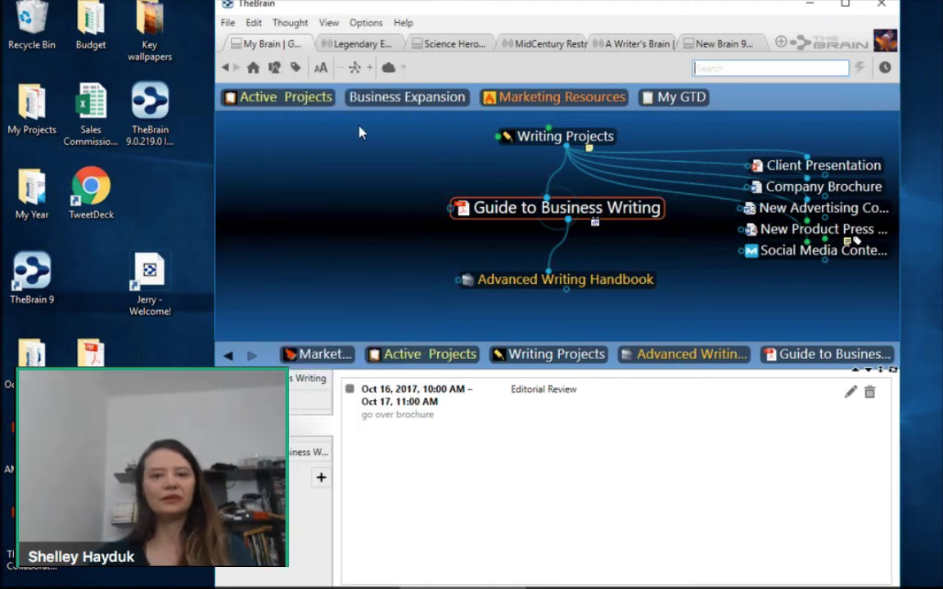
click(274, 72)
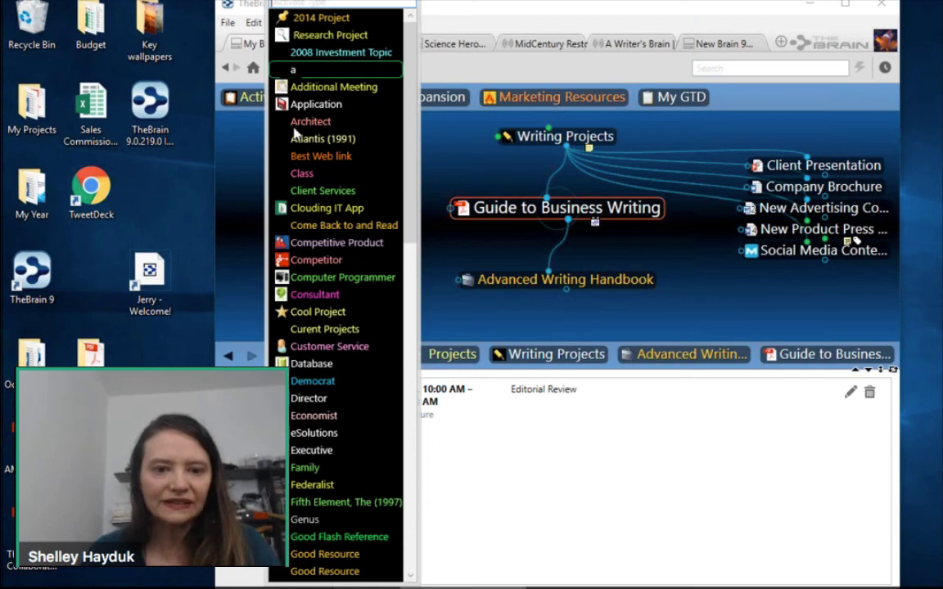
click(314, 264)
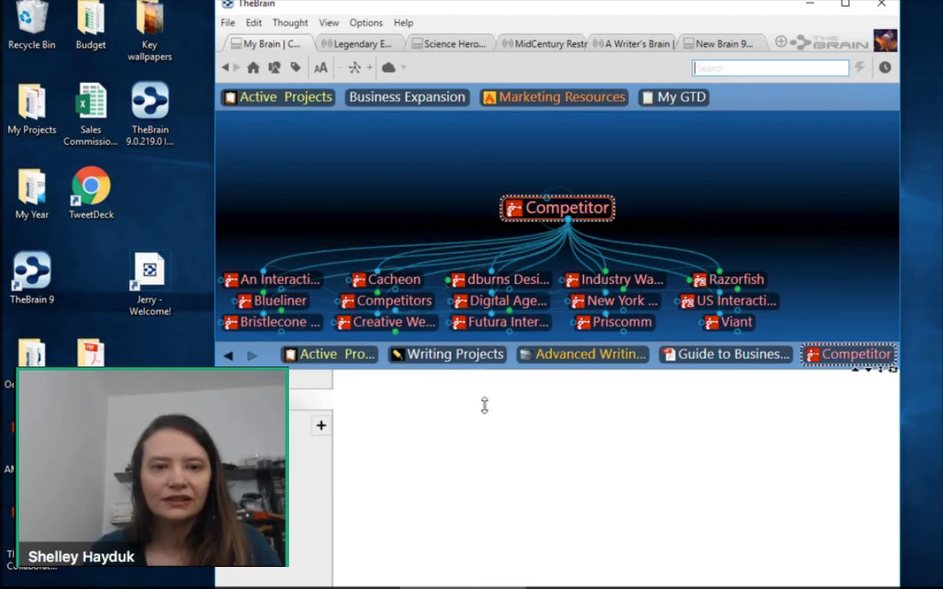
drag(484, 405, 475, 447)
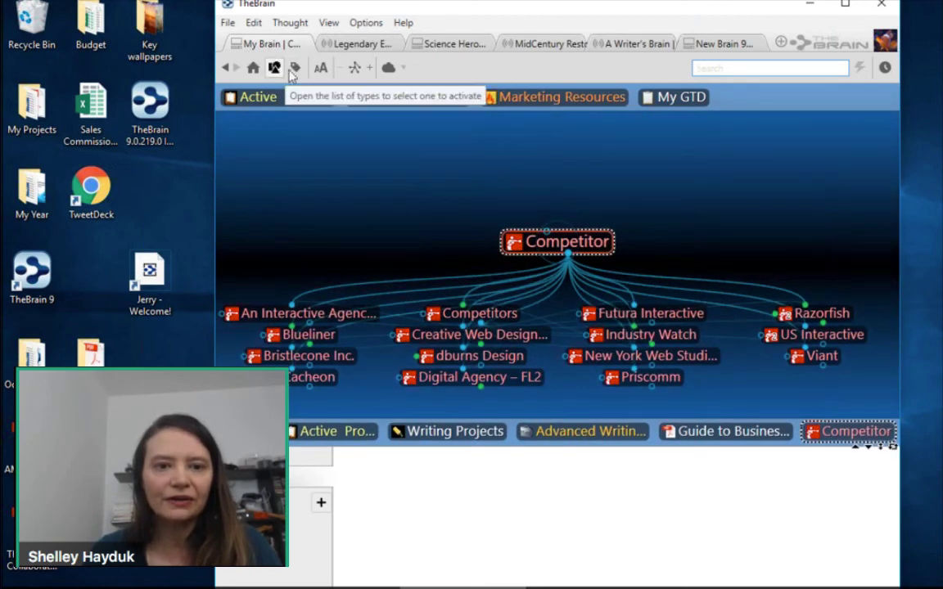
Activate the 6 month timeframe tag to display its tagged thoughts, and widen and reposition the program window.
click(295, 68)
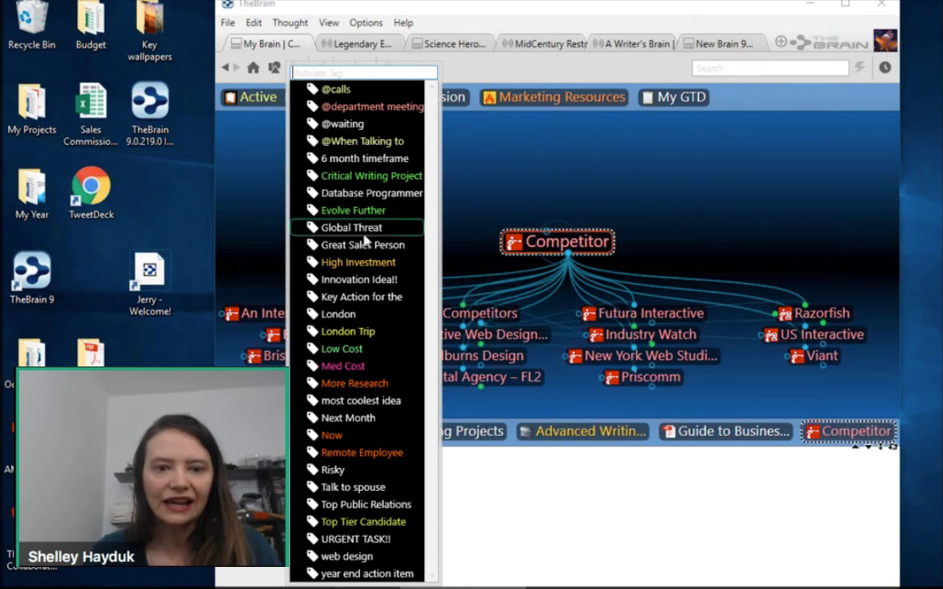
click(348, 160)
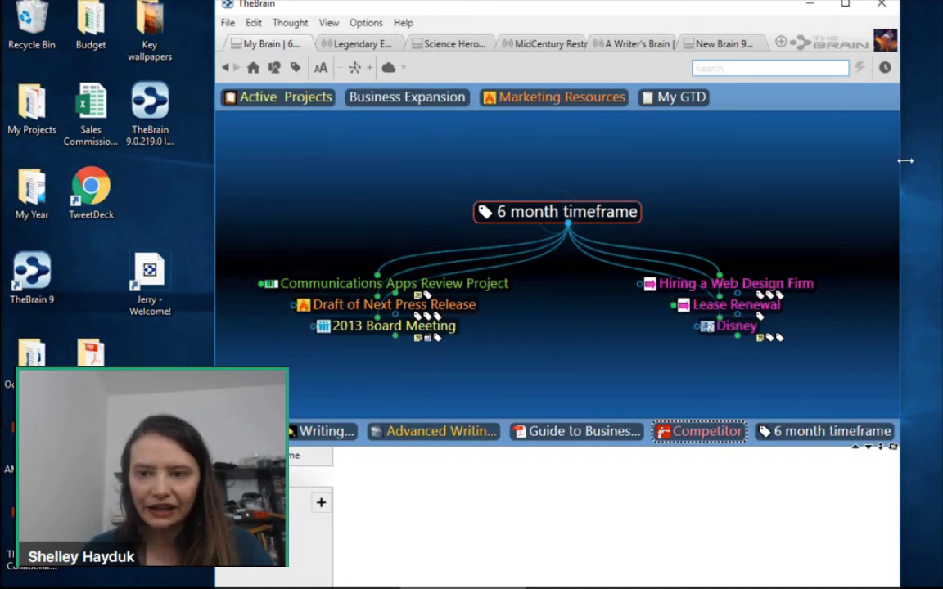
drag(905, 160, 941, 160)
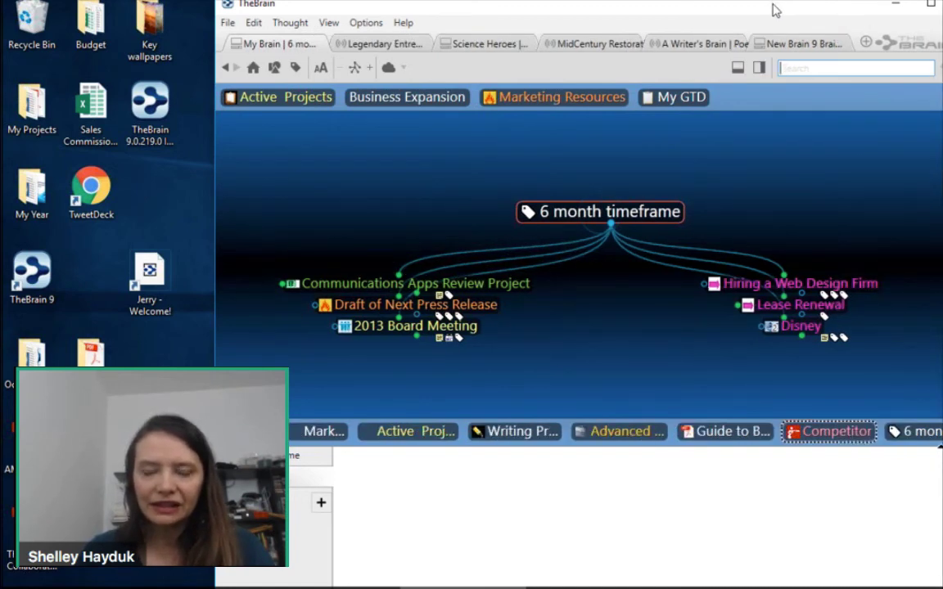
drag(775, 10, 572, 0)
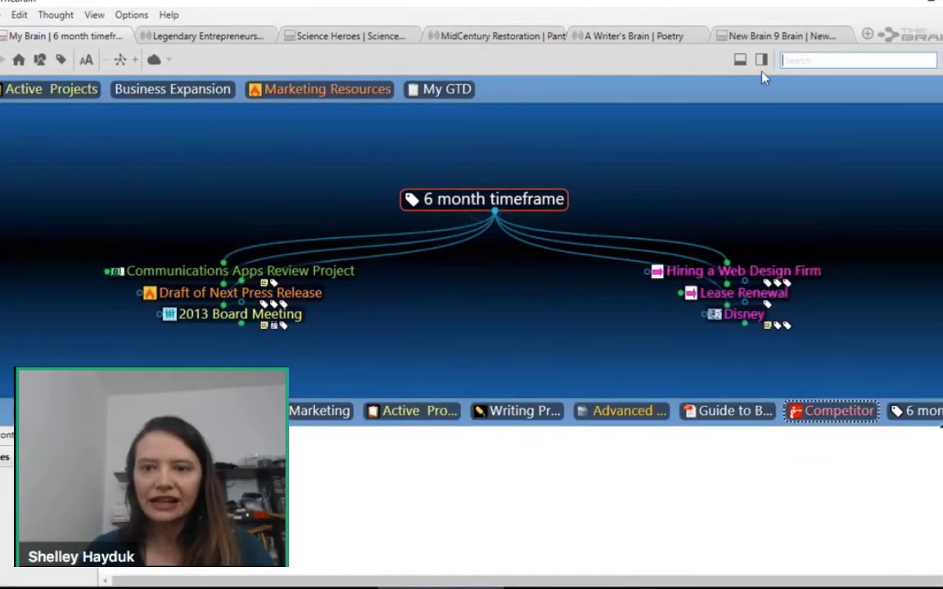
Open the thought report beside the thought view, filter it By Attachments and look through the listed thoughts.
click(761, 59)
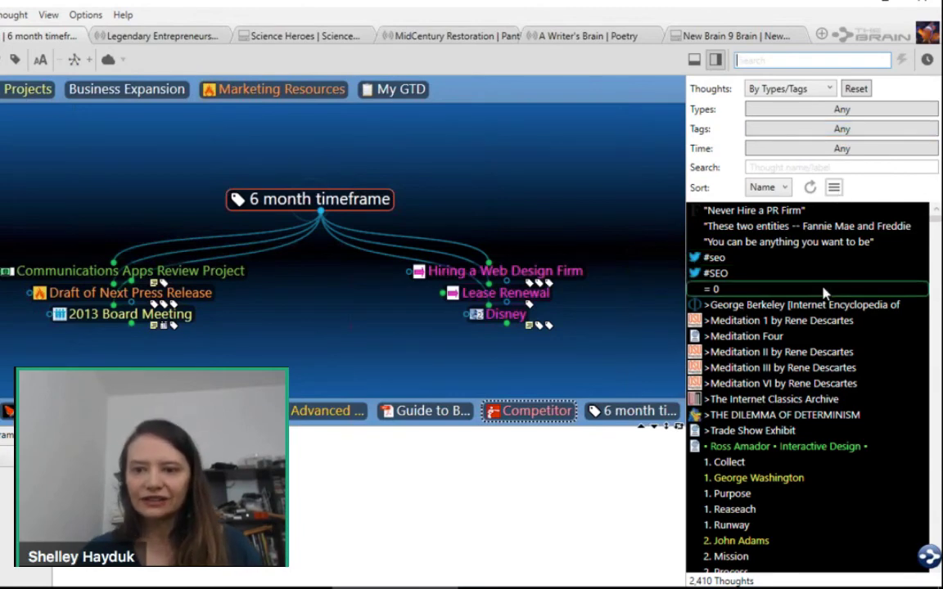
click(856, 93)
click(828, 89)
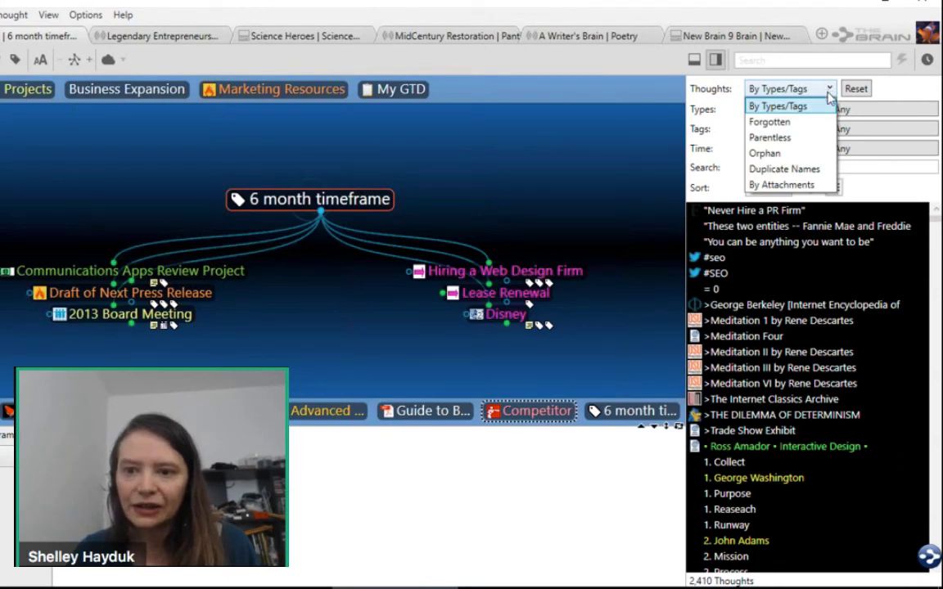
click(782, 184)
scroll(837, 323, down, 2)
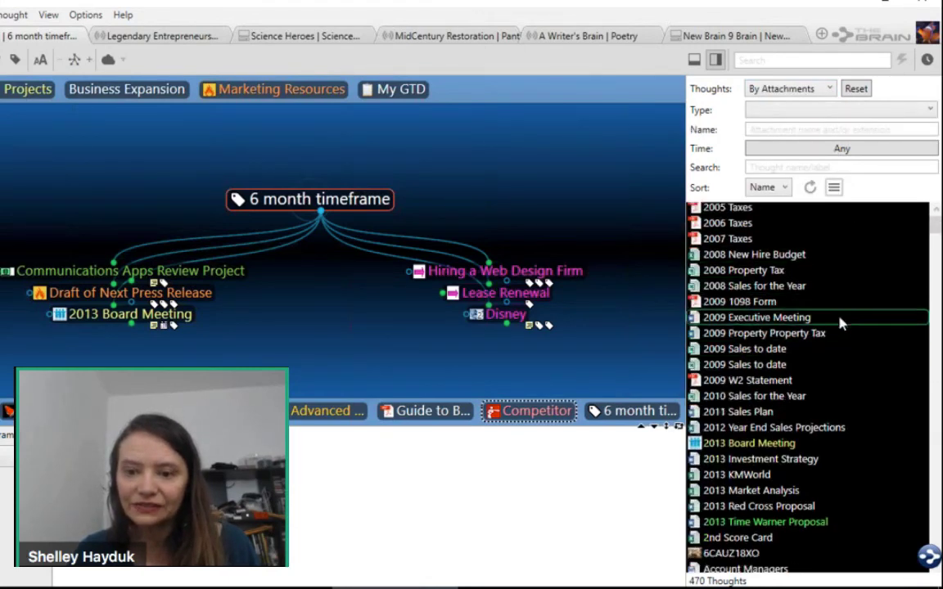
scroll(837, 324, down, 1)
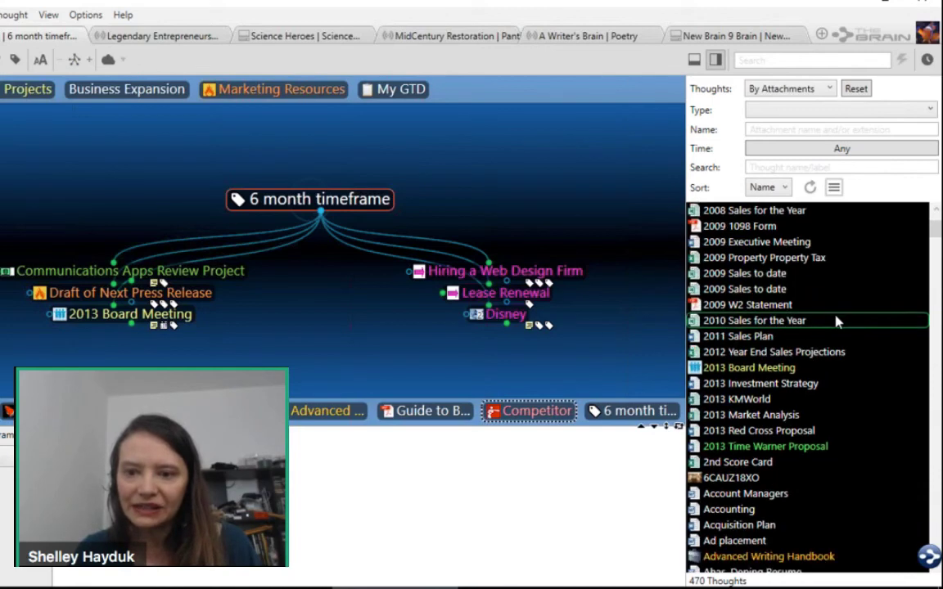
scroll(837, 321, down, 1)
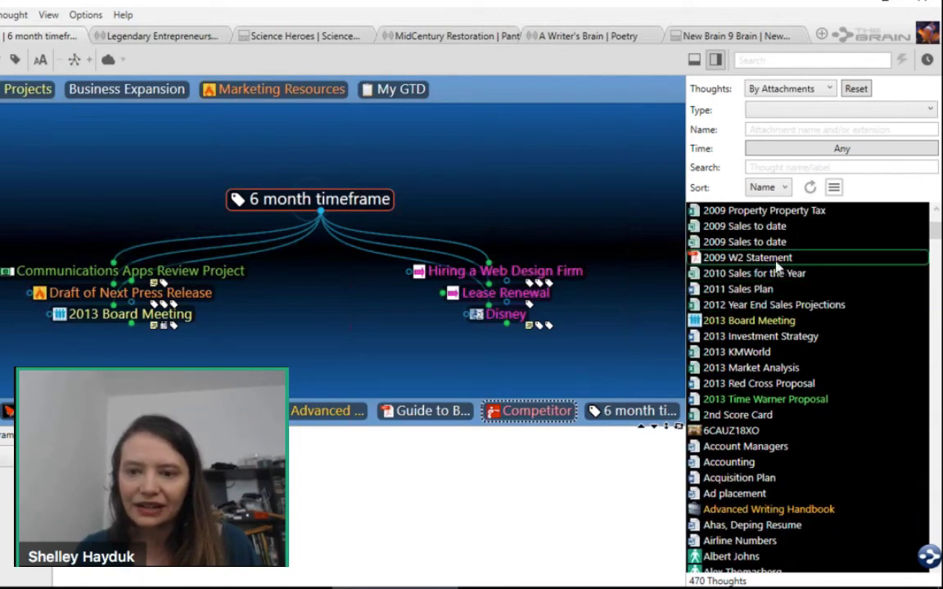
scroll(829, 307, down, 4)
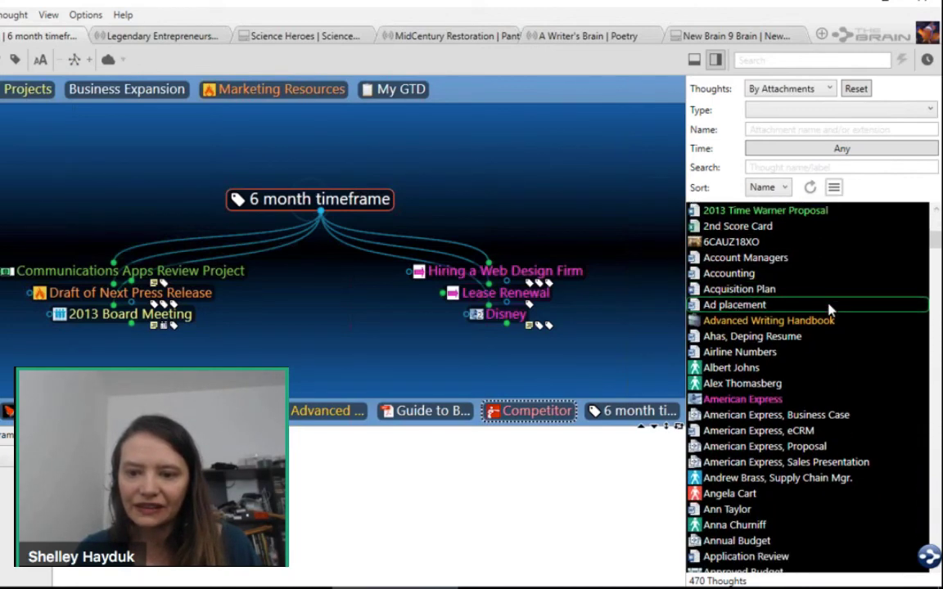
scroll(829, 309, up, 1)
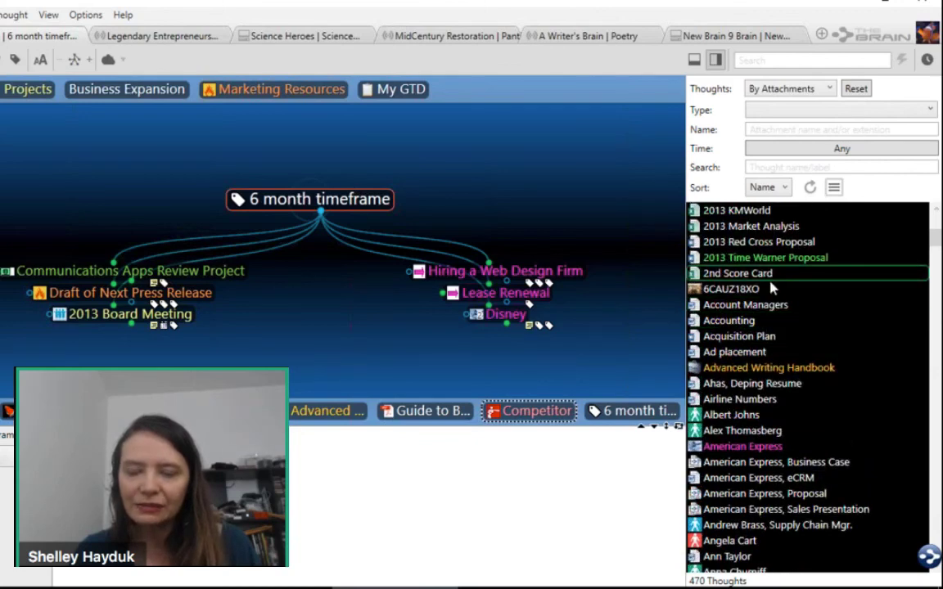
scroll(773, 287, up, 2)
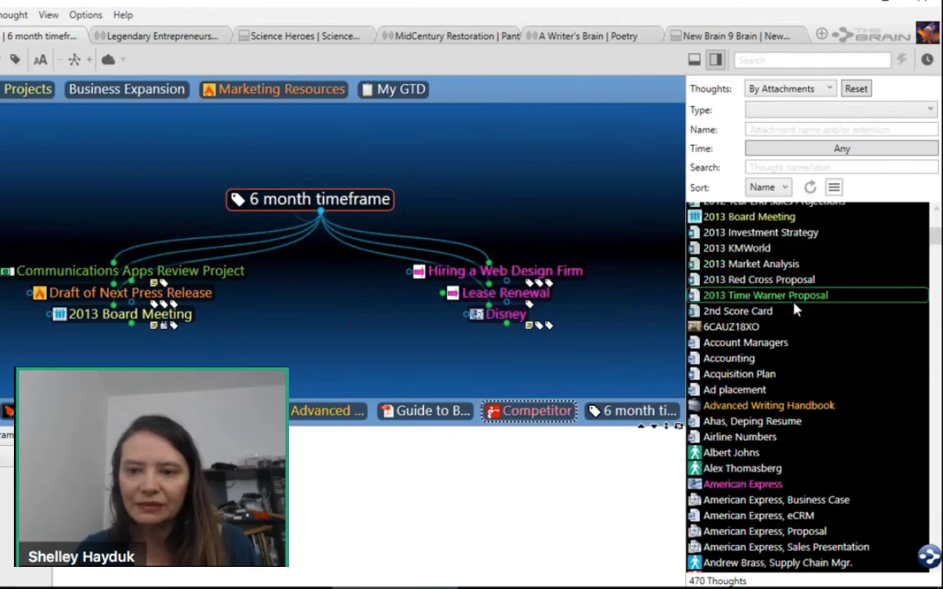
Switch the thought report's filter to By Types/Tags and look through its alphabetical list of thoughts.
click(828, 90)
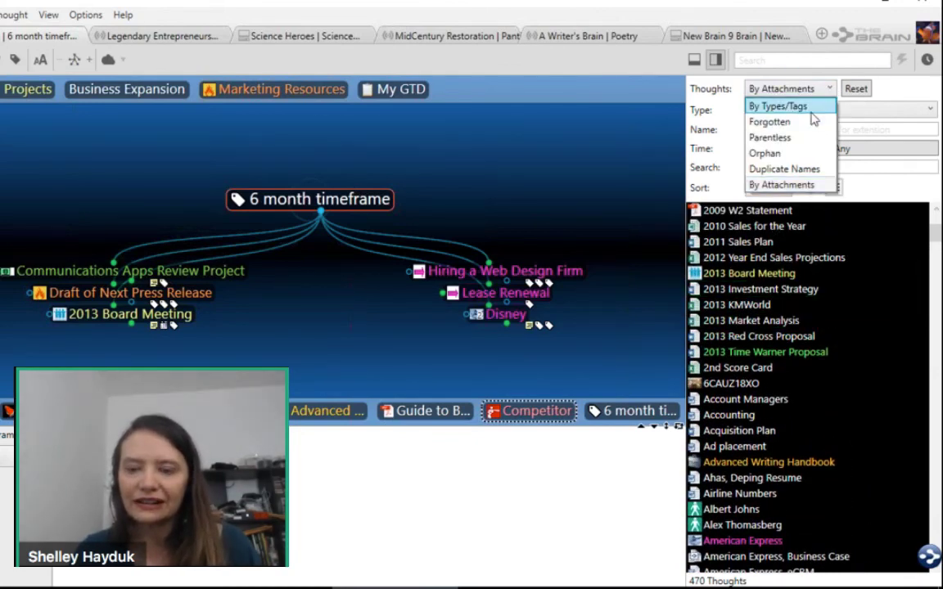
click(811, 109)
scroll(839, 340, down, 10)
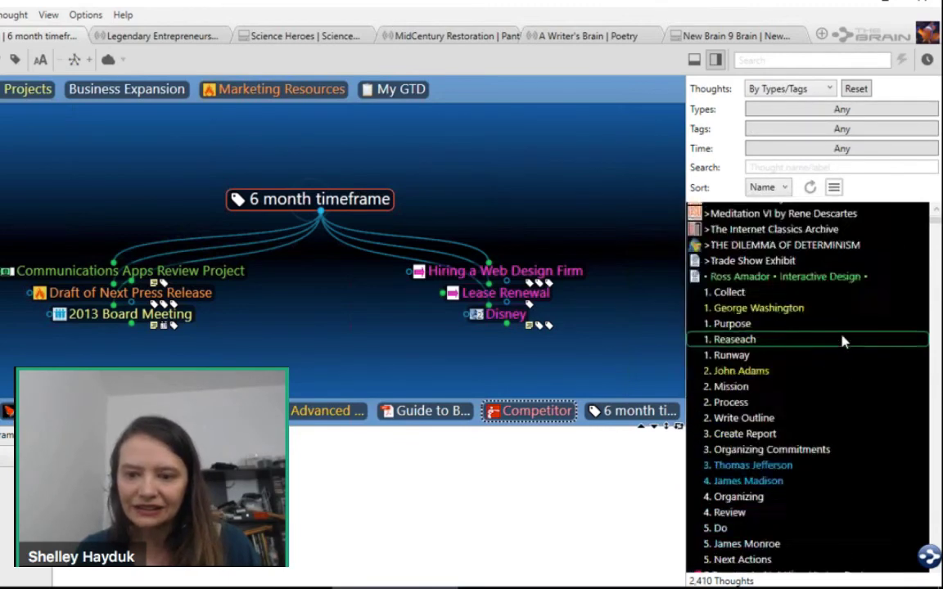
scroll(841, 324, down, 10)
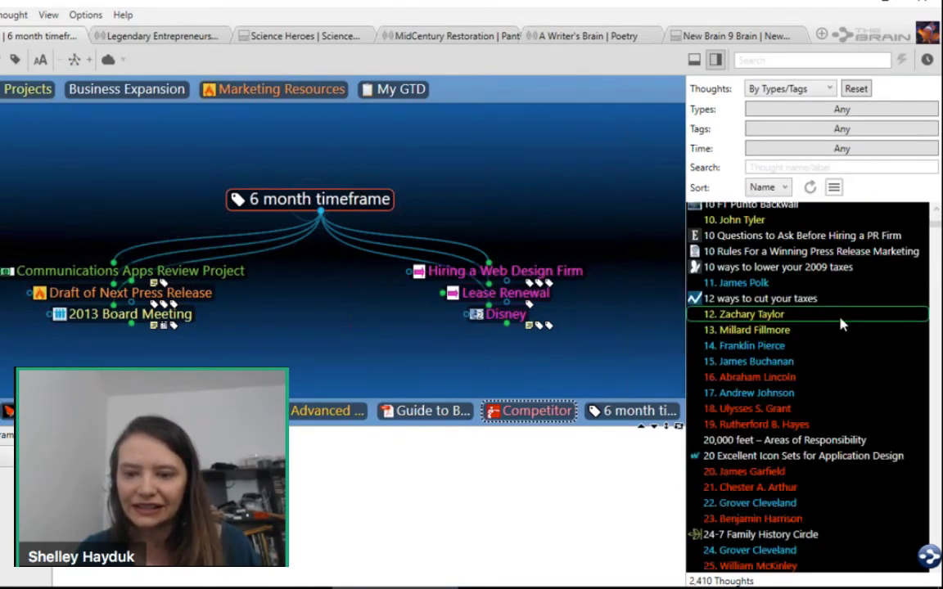
scroll(839, 321, down, 10)
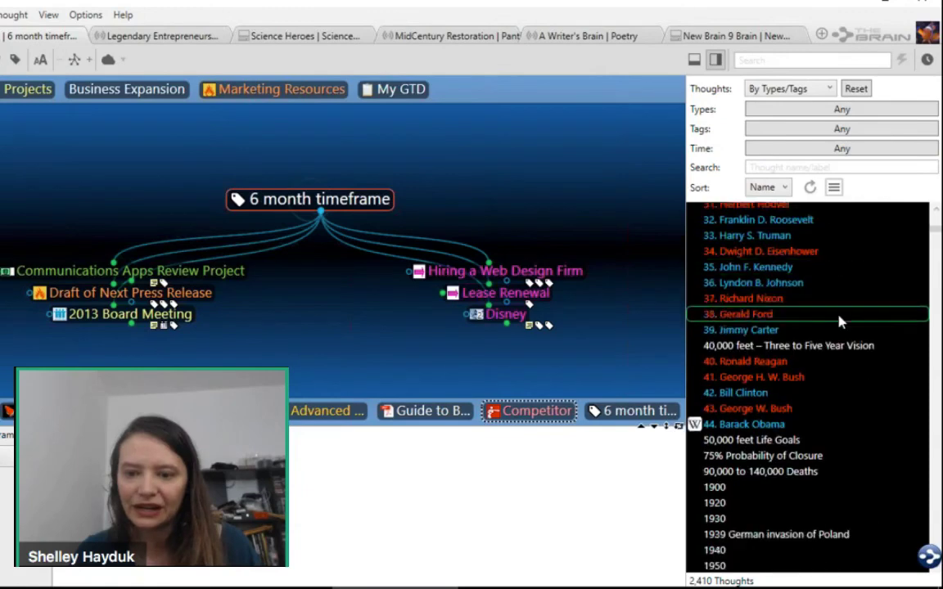
scroll(838, 319, down, 9)
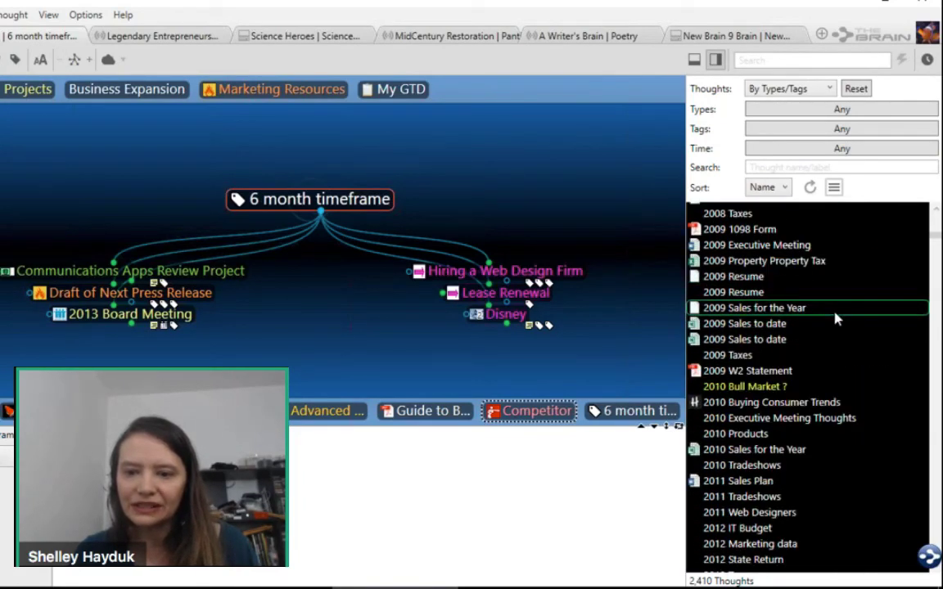
scroll(836, 319, down, 5)
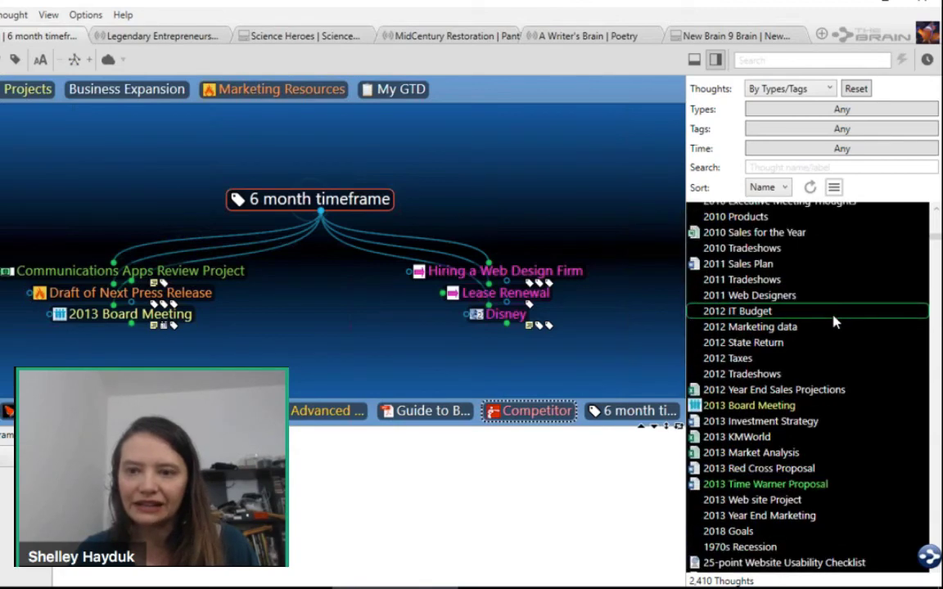
scroll(835, 351, down, 3)
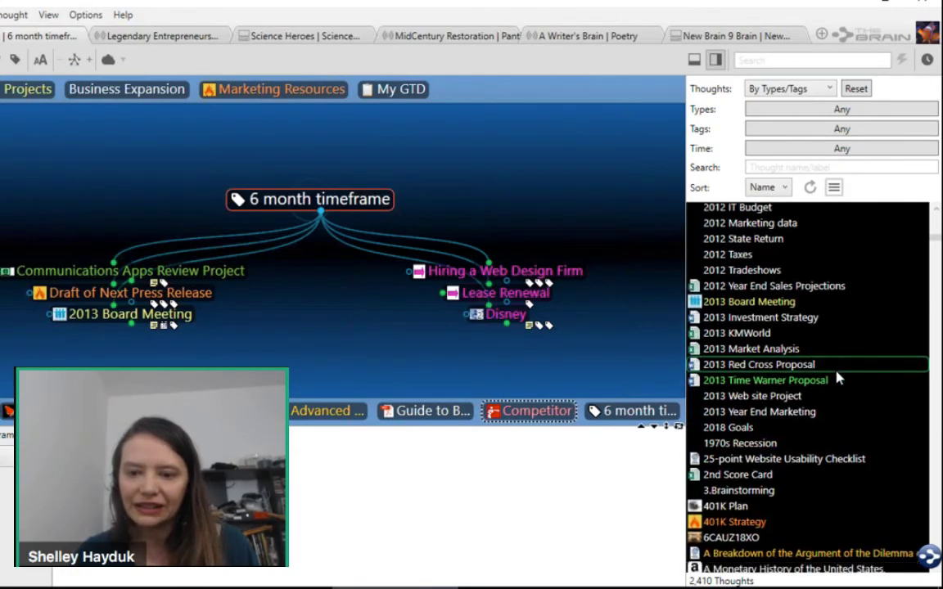
Activate the report's thought "A Breakdown of the Argument of the Dilemma of...", and go to its parent thought William James.
scroll(838, 377, down, 1)
scroll(837, 377, down, 1)
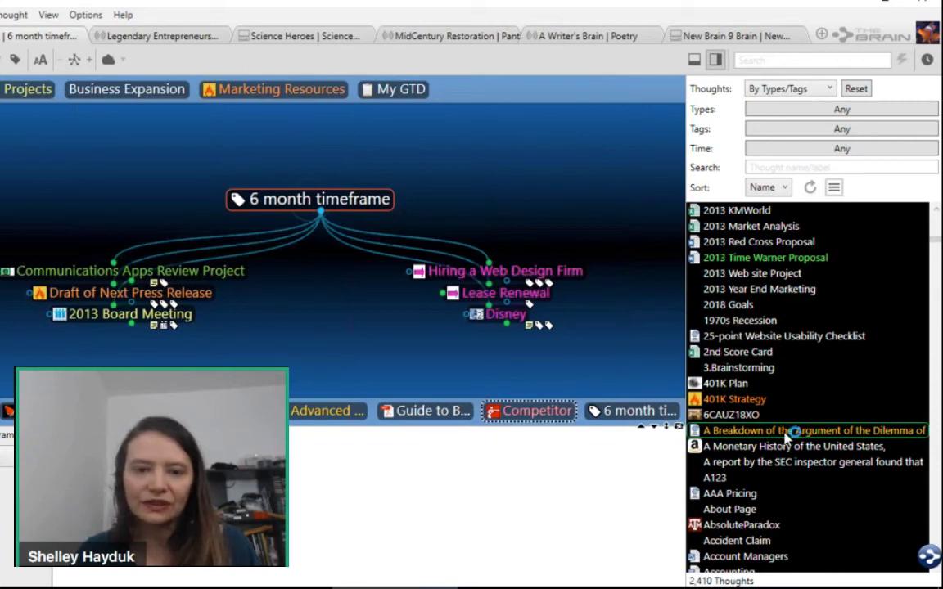
click(785, 432)
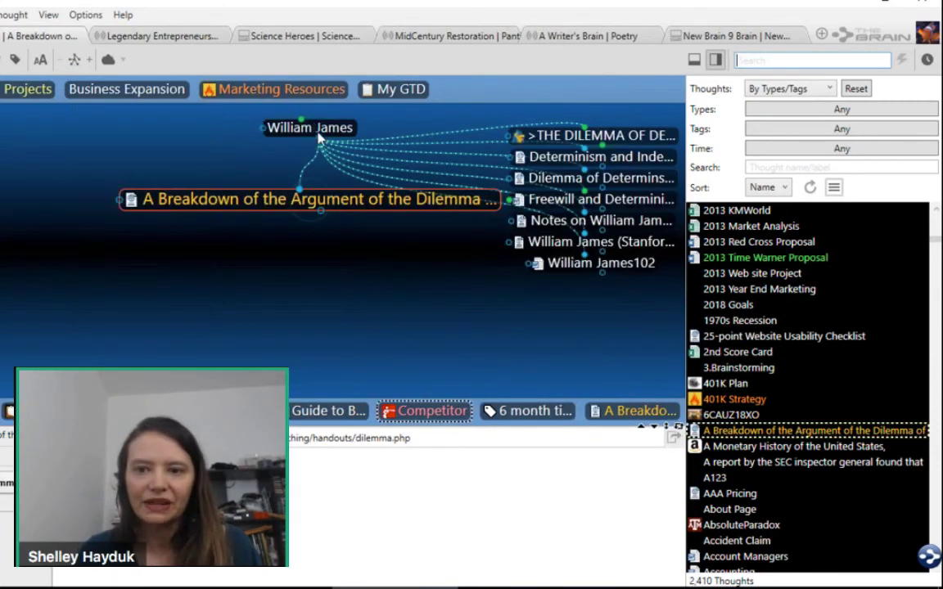
click(314, 127)
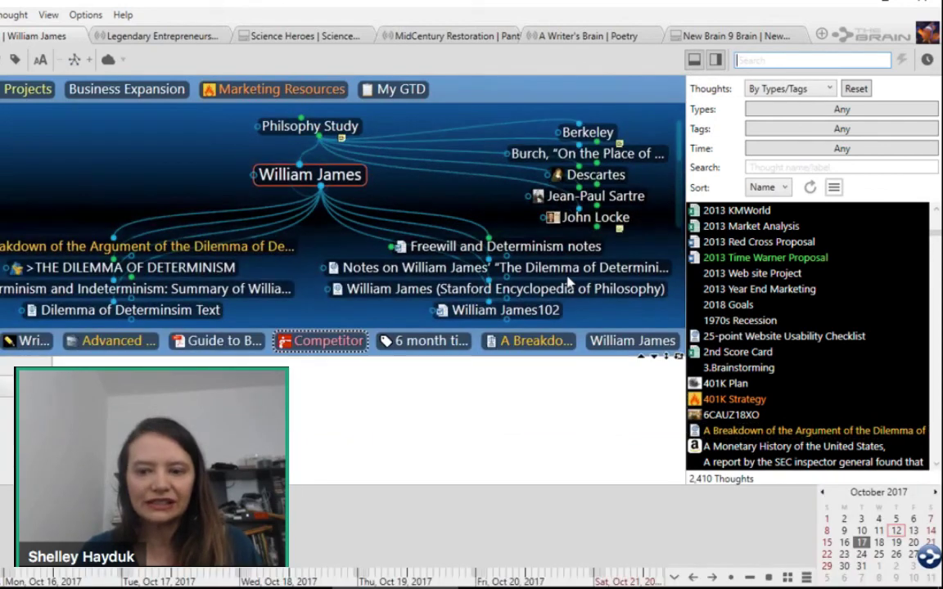
Close the thought report so the notes sit below the thought view, and activate the past thought Writing Projects.
click(693, 60)
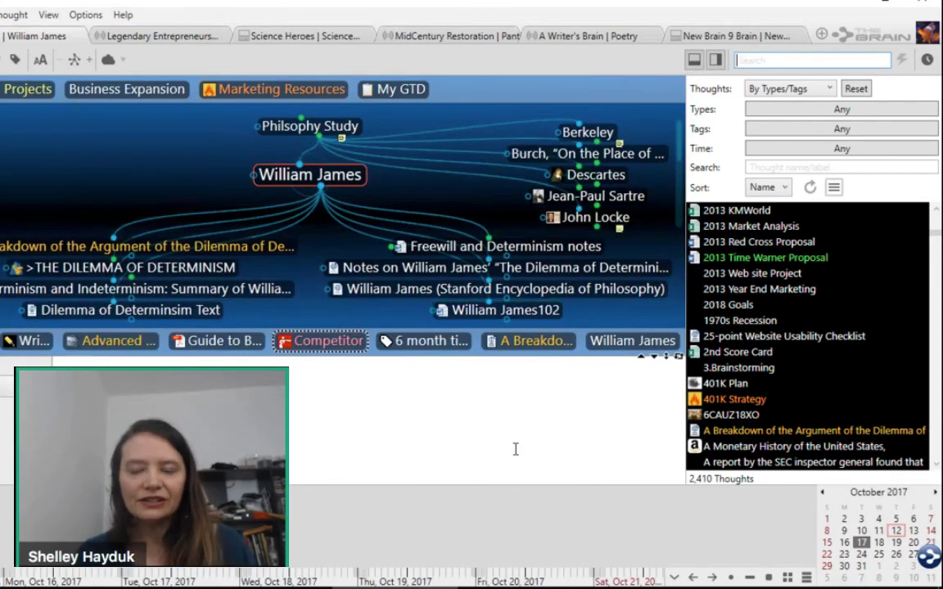
click(715, 59)
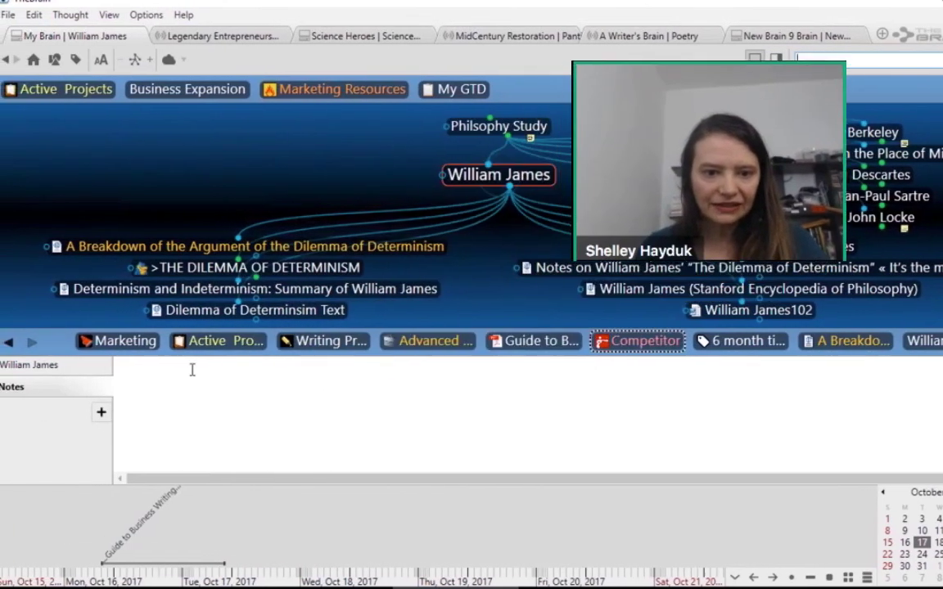
click(315, 342)
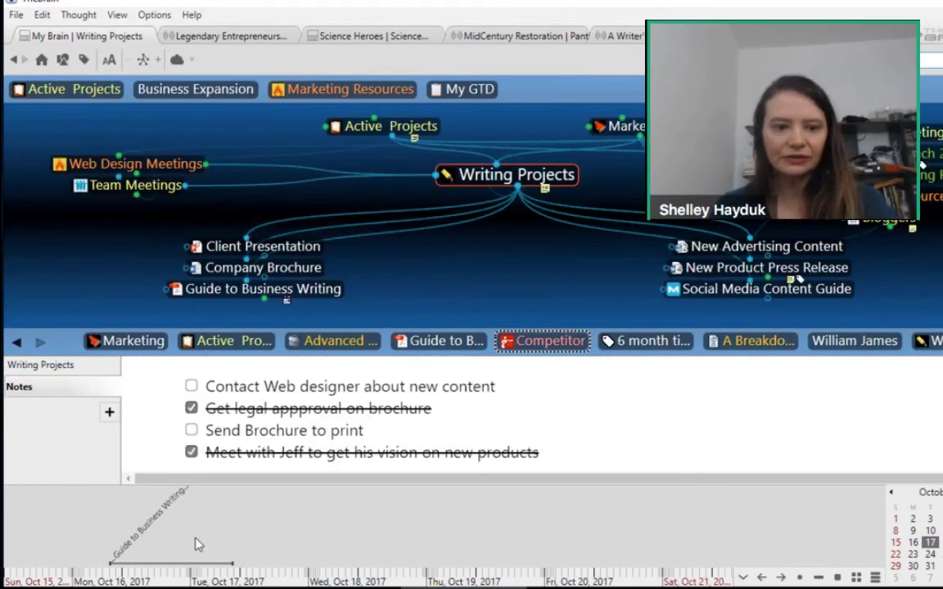
Open the Guide to Business Writing event from the timeline, and navigate back through Writing Projects to Web Design Meetings.
click(152, 528)
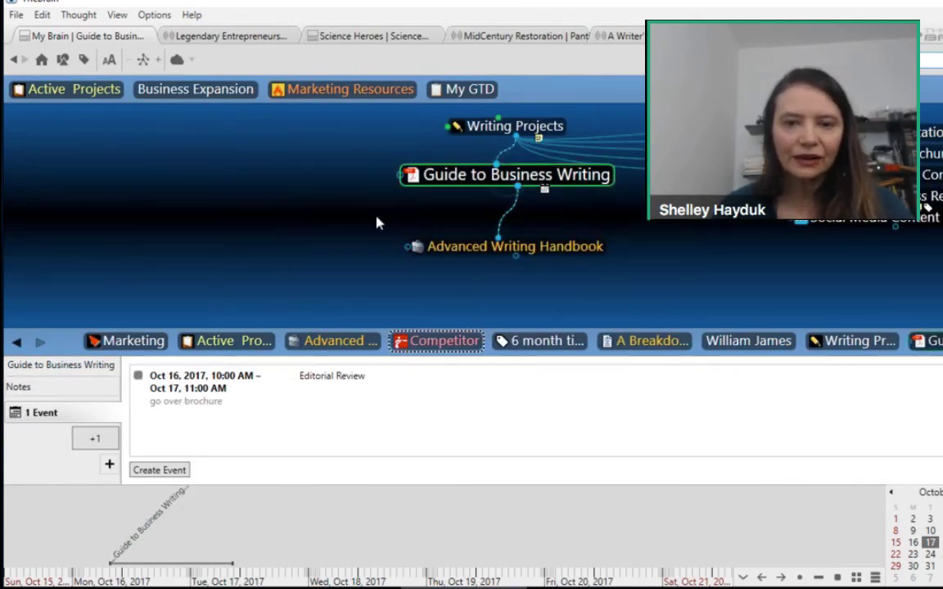
click(540, 131)
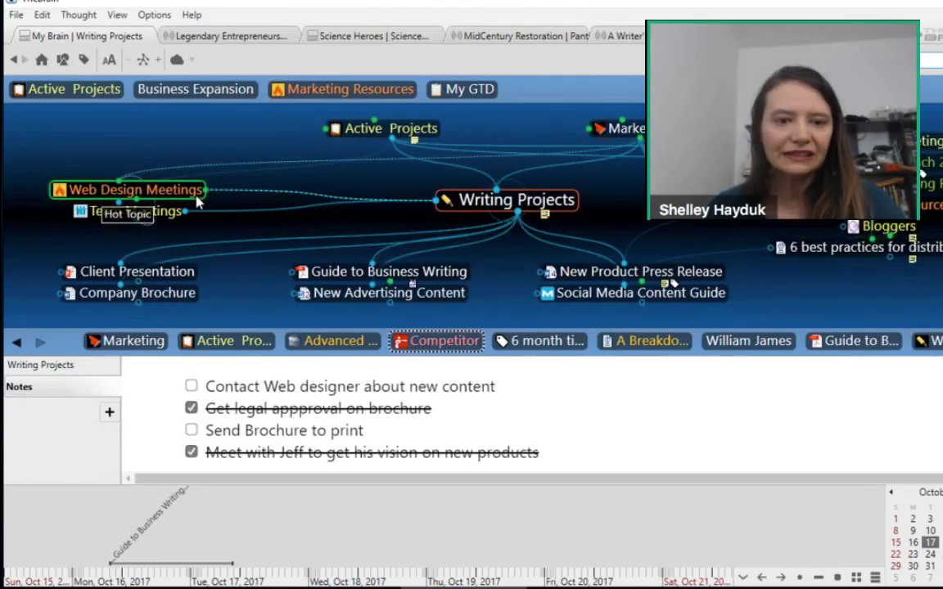
click(131, 189)
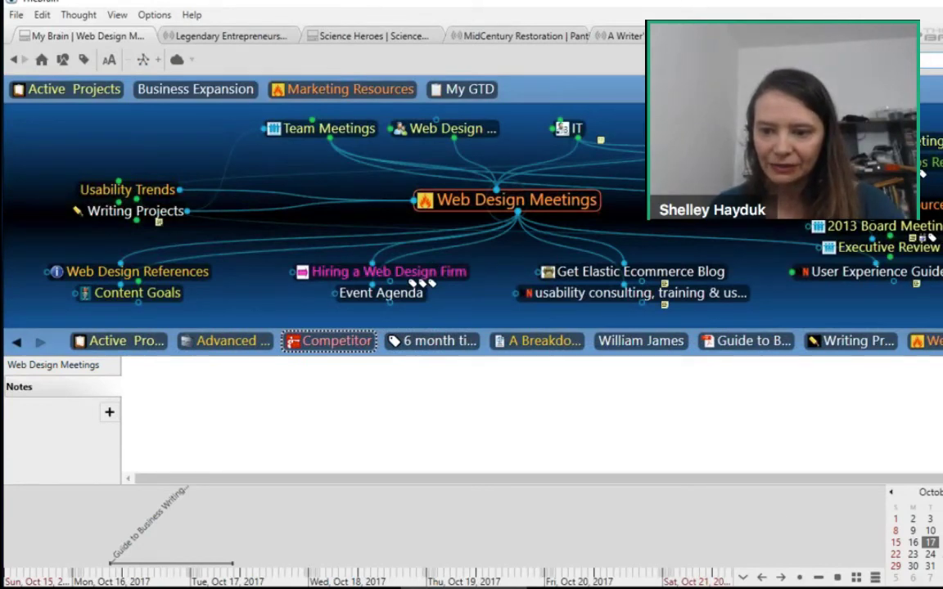
Move the timeline to November 8, 2017, and look at the calendar's options for Google Calendar settings.
click(942, 493)
click(937, 533)
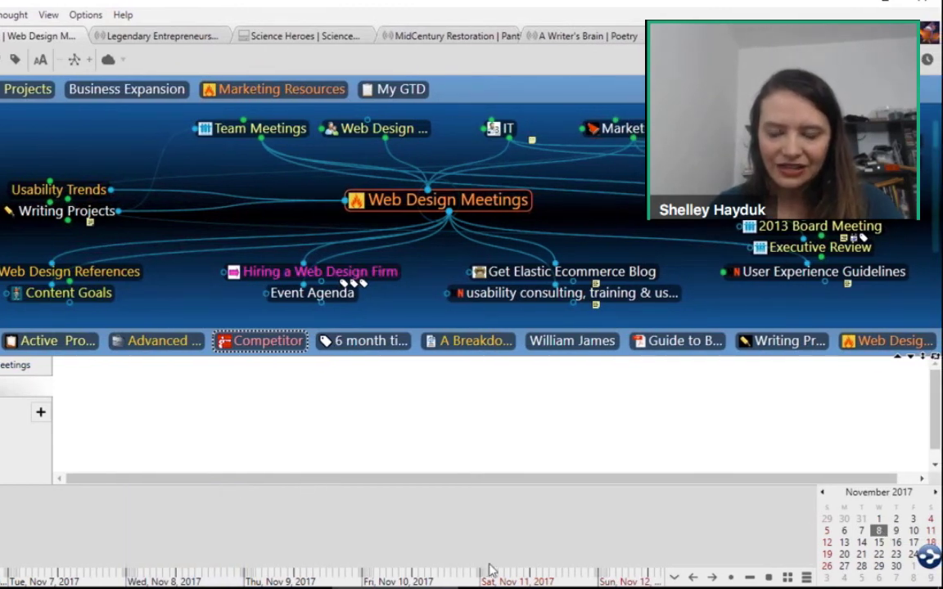
click(807, 578)
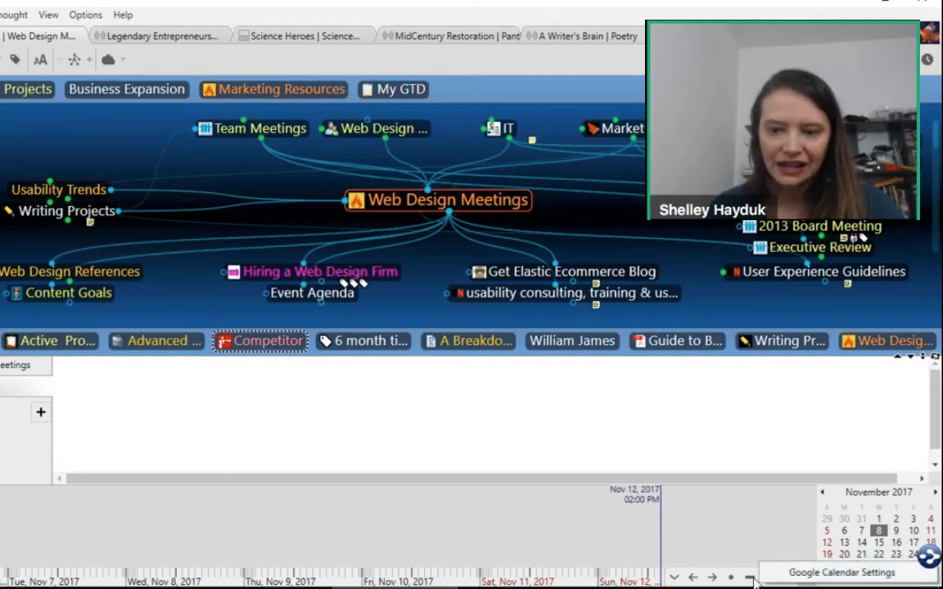
click(744, 549)
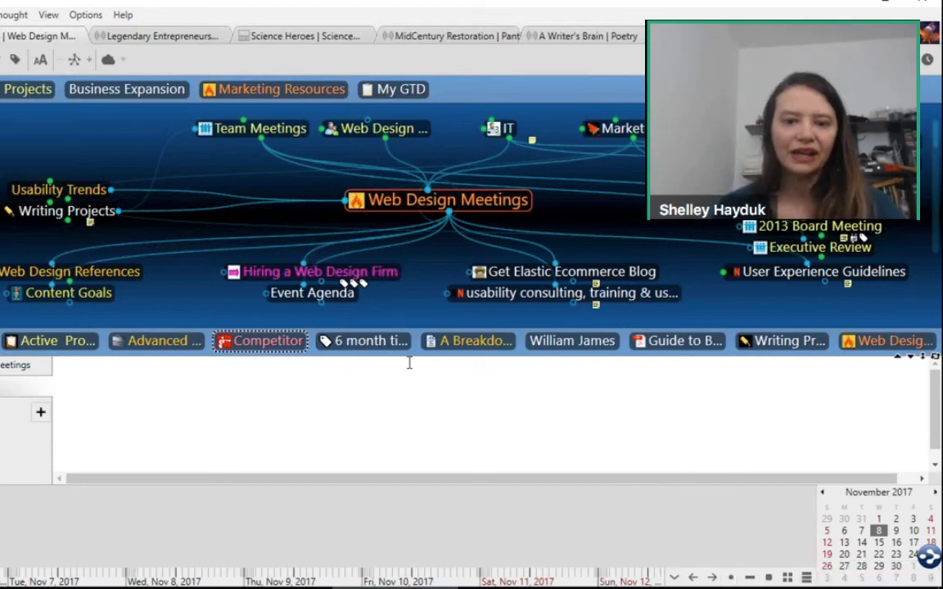
Give the thought view more height, activate Active Projects, and restore the program window down beside the desktop icons.
drag(412, 358, 393, 442)
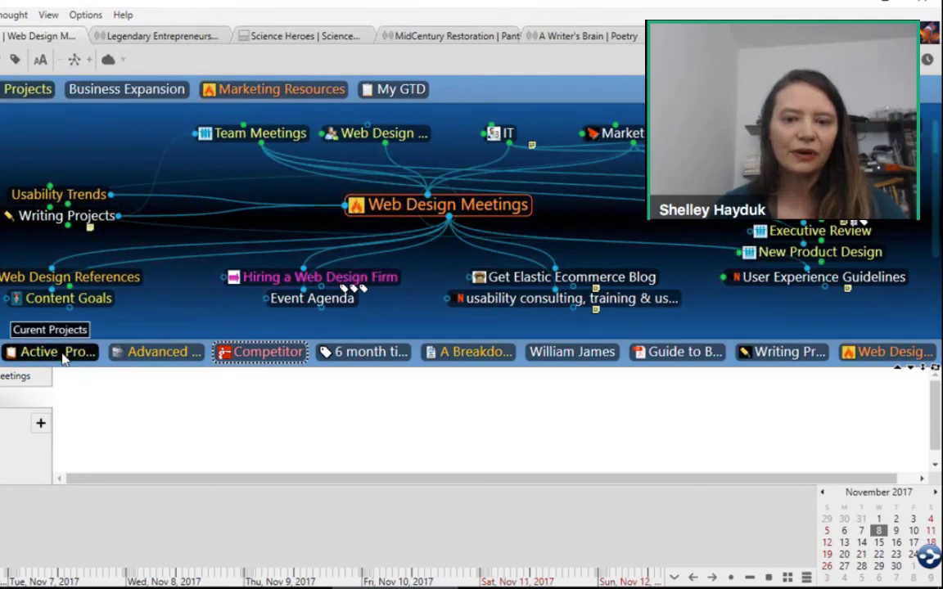
click(64, 358)
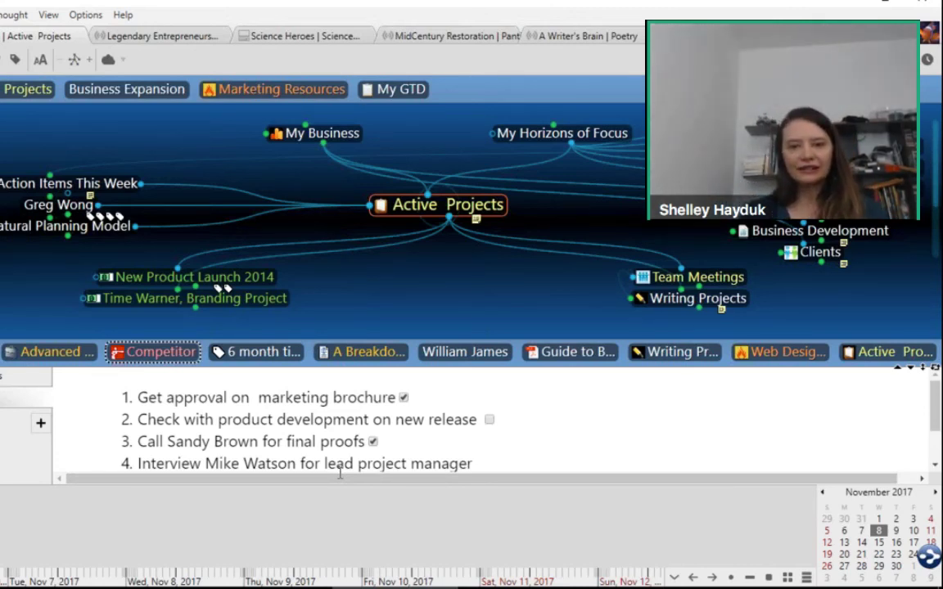
click(882, 5)
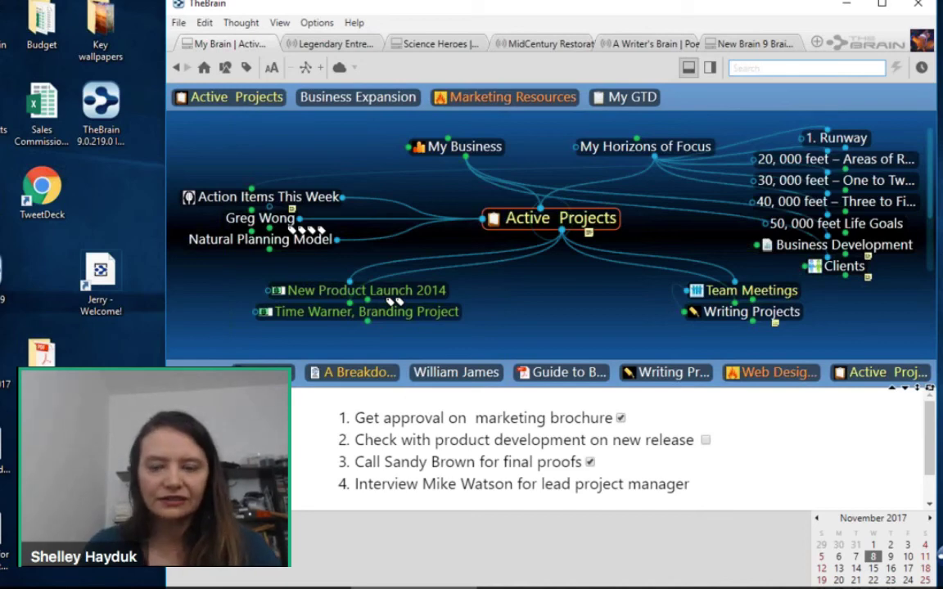
Search for "sale", activate the Sales thought and go to its child thought Sales Figures.
text(e)
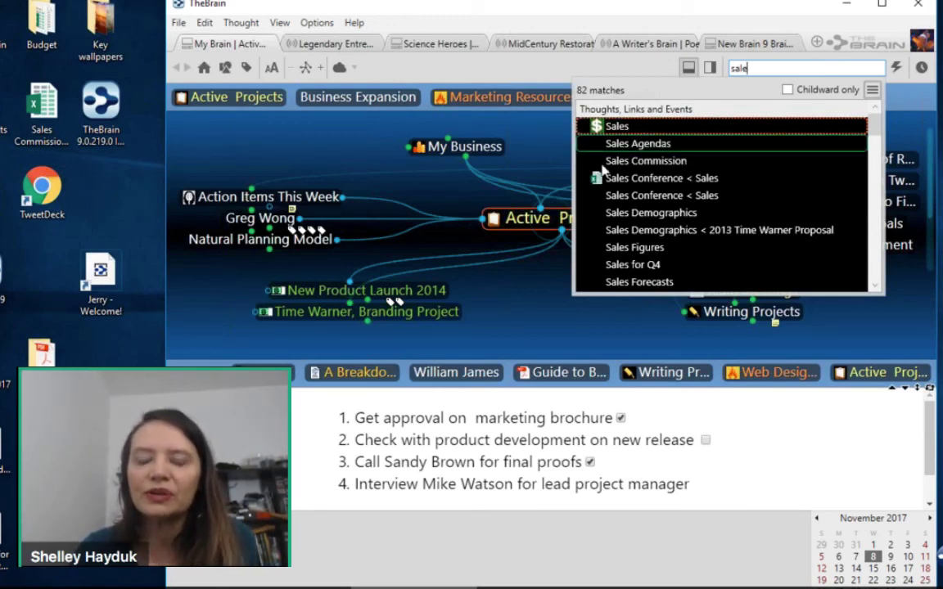
click(620, 131)
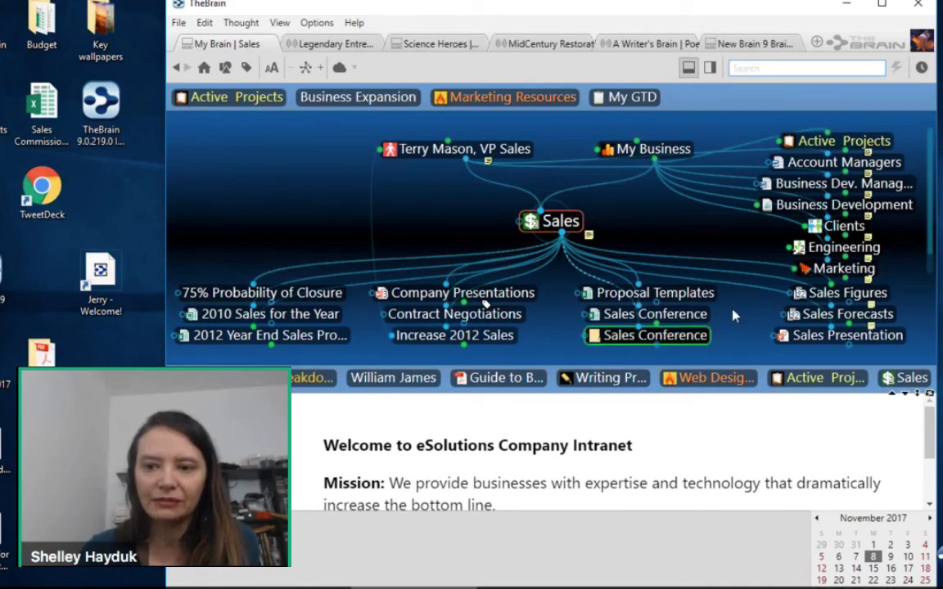
click(843, 292)
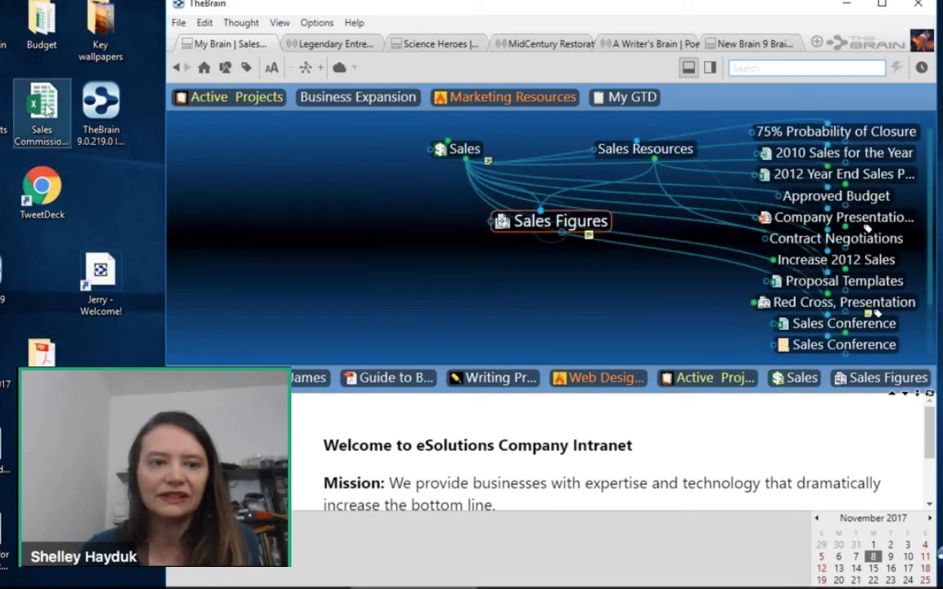
Add the Sales Commission spreadsheet from the desktop as a child thought of Sales Figures and activate it.
drag(43, 109, 528, 293)
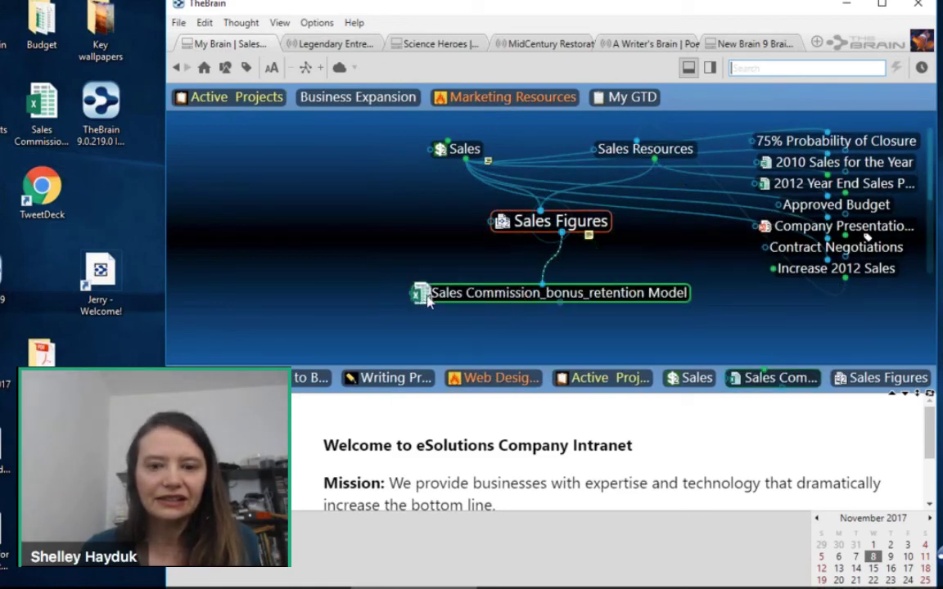
click(485, 295)
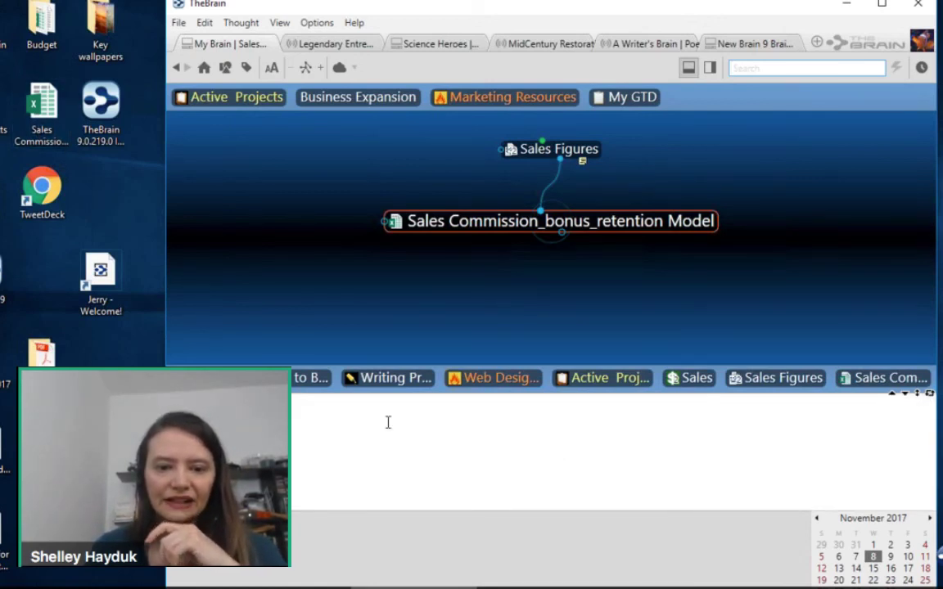
Write the note "This new commission structure will increase sales" for the Sales Commission_bonus_retention Model thought.
click(386, 422)
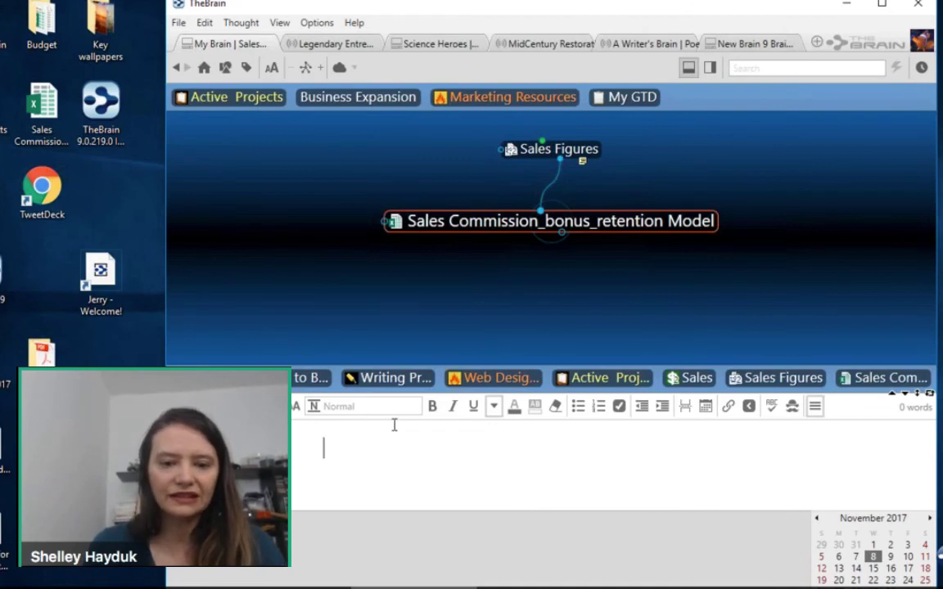
text(these)
key(BackSpace)
key(BackSpace)
key(BackSpace)
key(BackSpace)
key(BackSpace)
text(This)
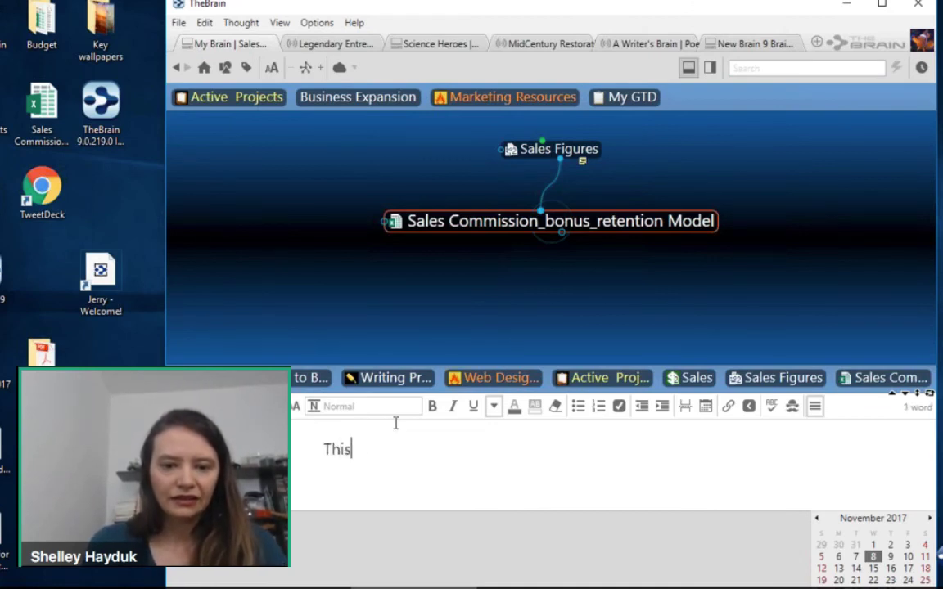
text( new cpom)
key(BackSpace)
key(BackSpace)
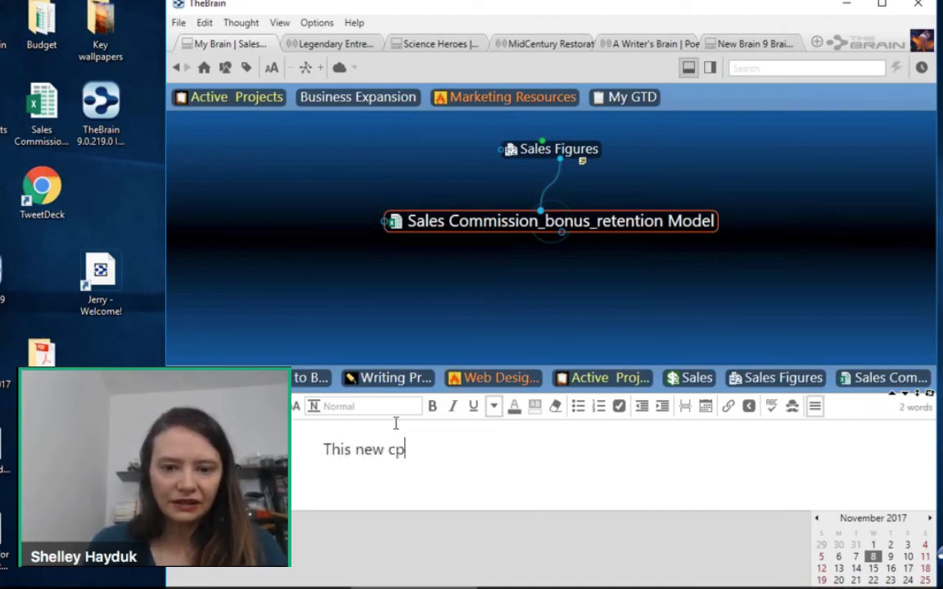
key(BackSpace)
text(om)
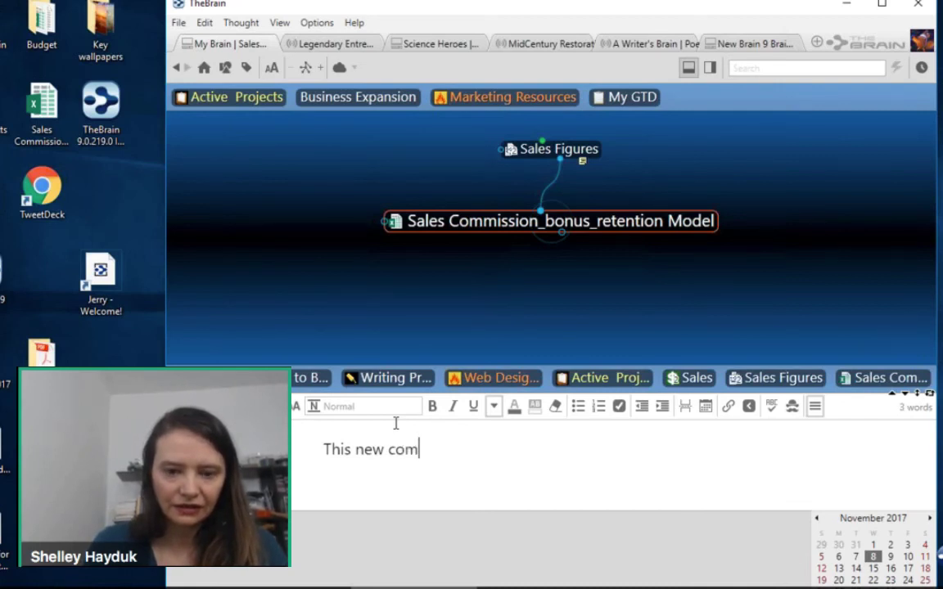
text(missi)
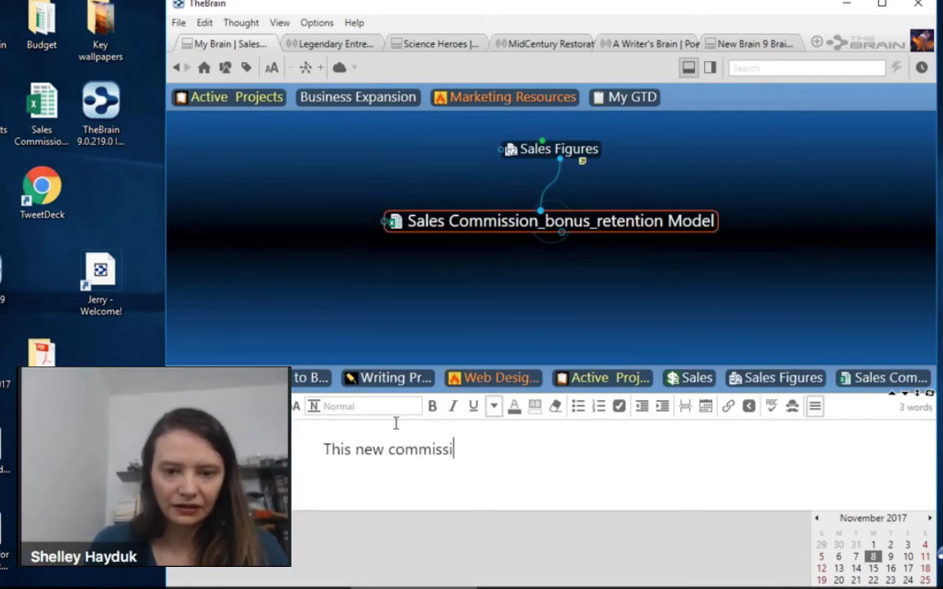
text(on structure )
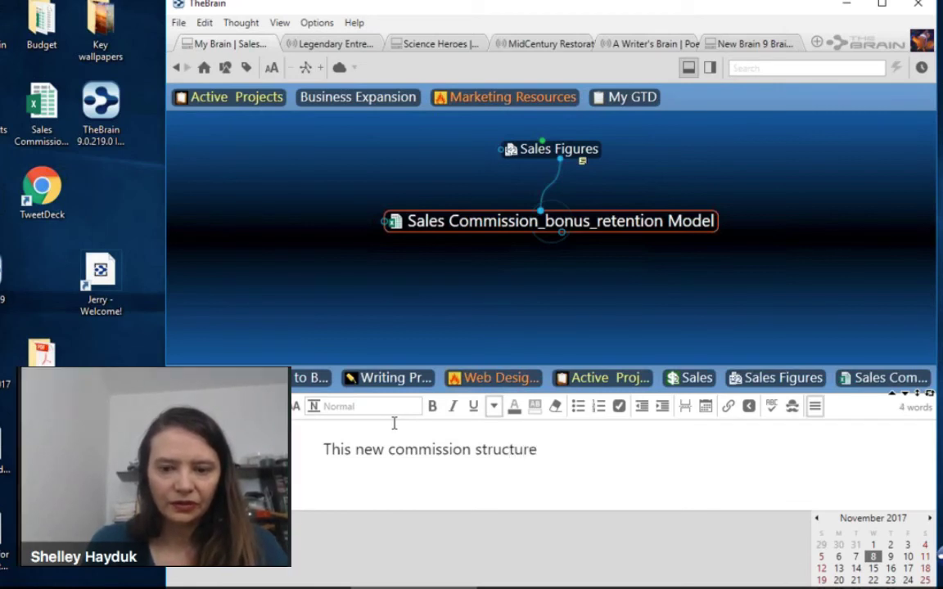
text(will in)
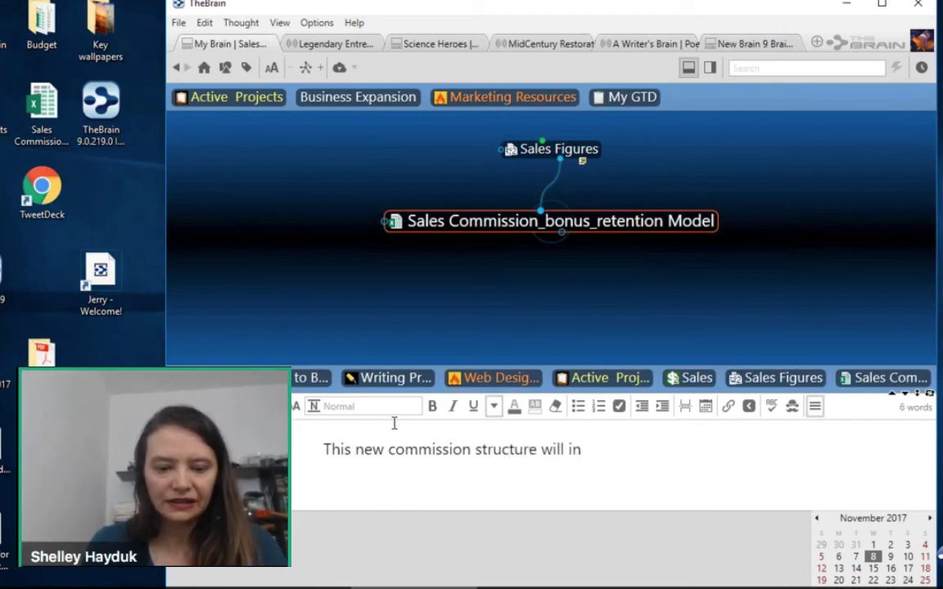
text(crease sales)
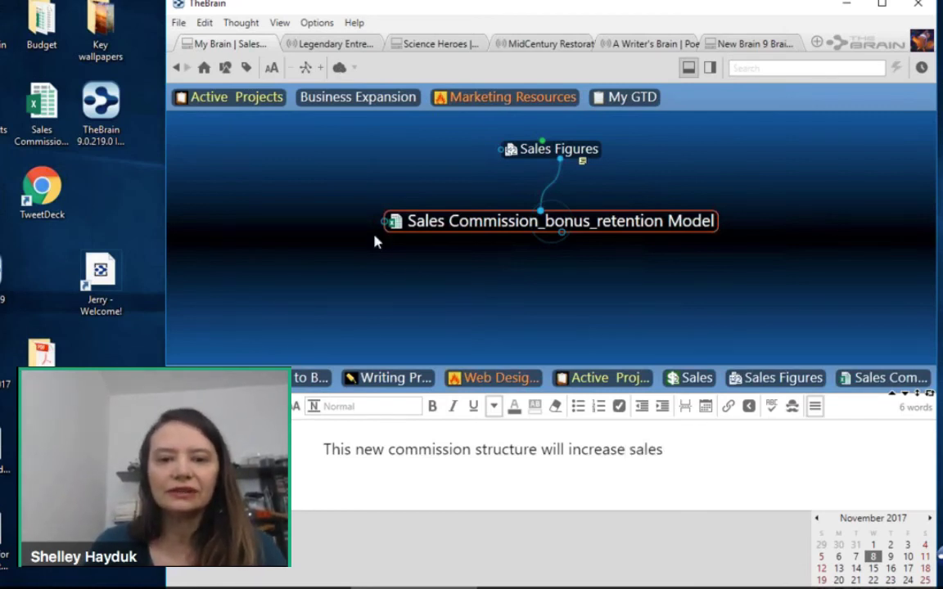
Link an existing orange-labelled person thought to the Sales Commission_bonus_retention Model as a jump thought.
drag(383, 223, 290, 234)
text(fre)
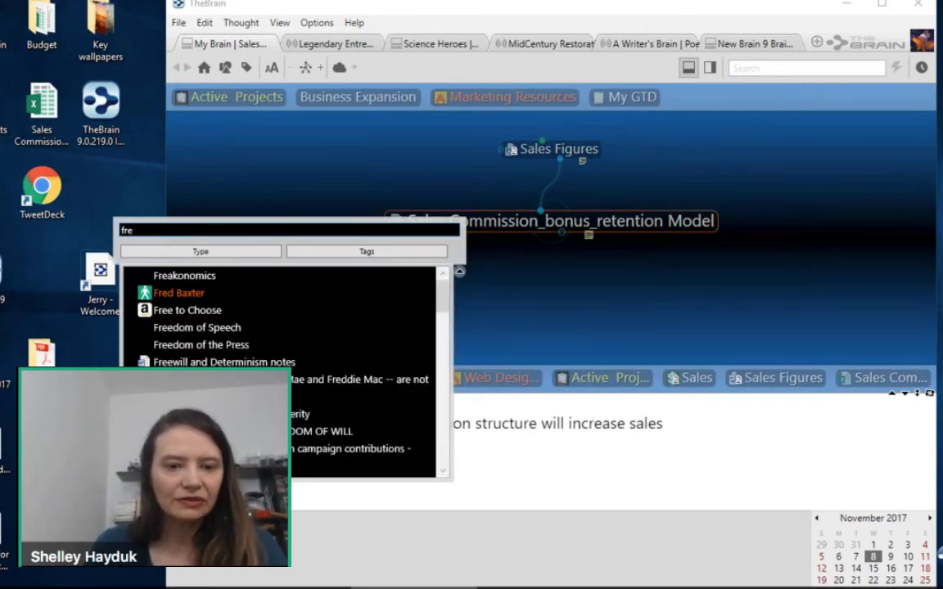
click(184, 292)
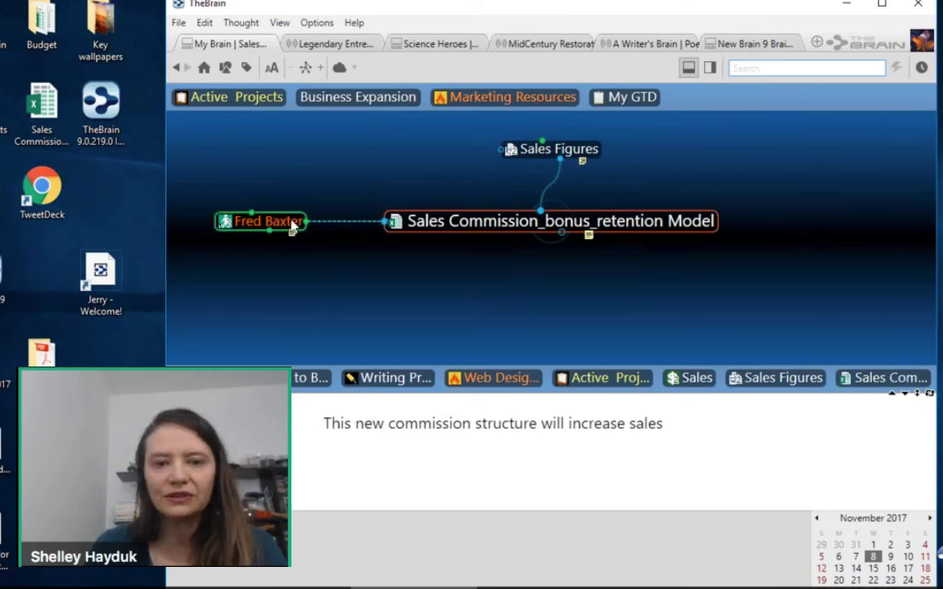
Activate the linked person's thought and look at its connections and notes.
click(292, 230)
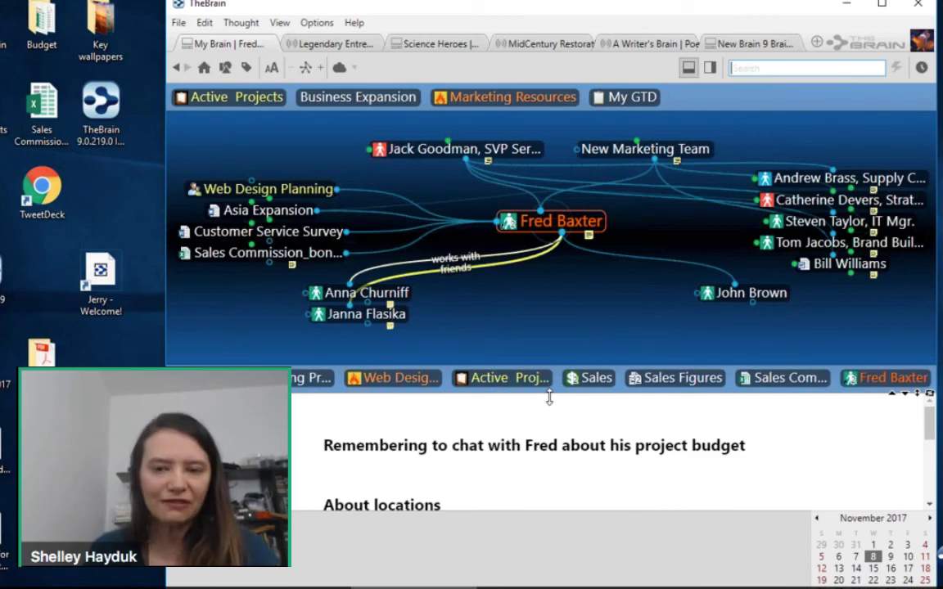
click(550, 459)
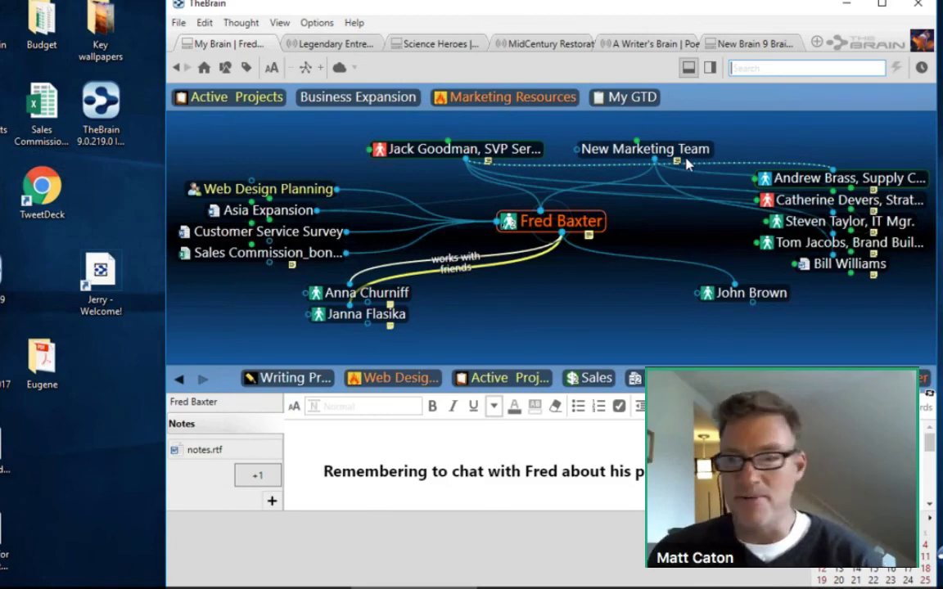
click(575, 147)
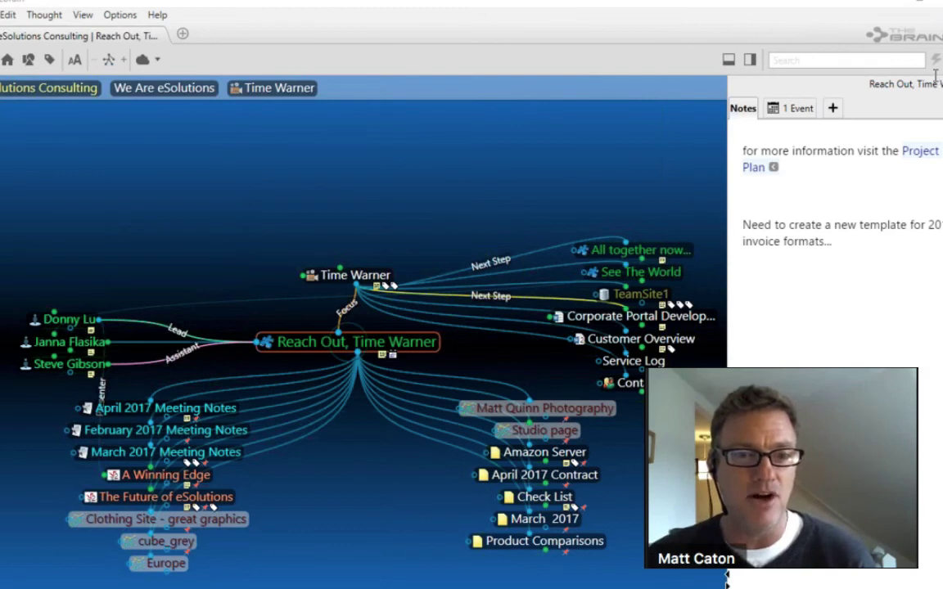
Go from Reach Out, Time Warner to its parent Time Warner, and check the Account Lead thought's properties.
click(341, 280)
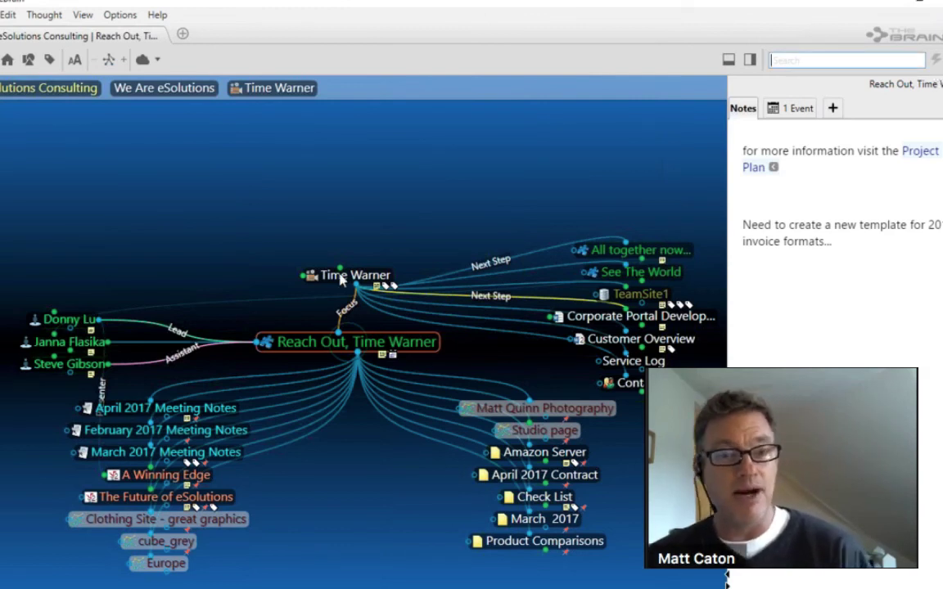
click(341, 279)
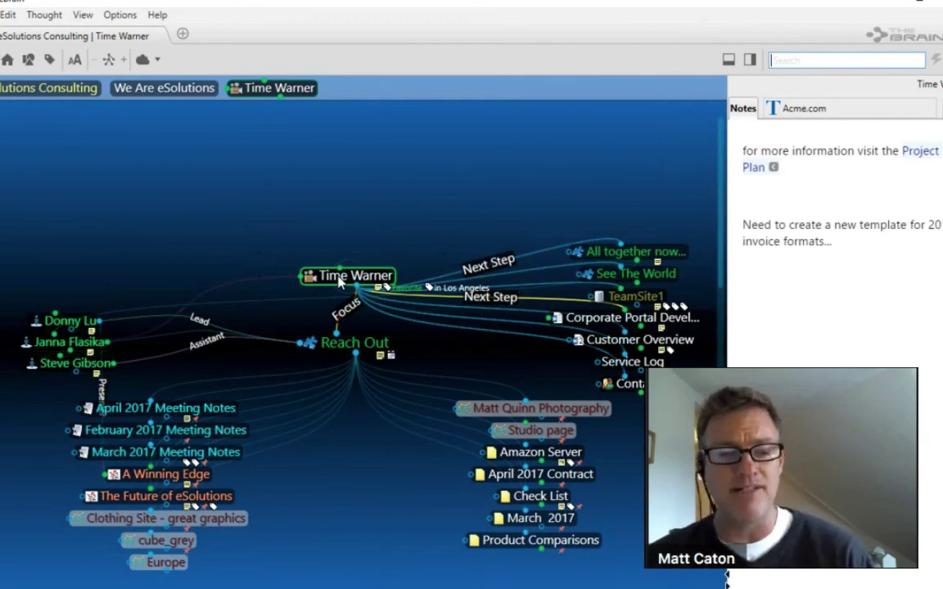
click(341, 280)
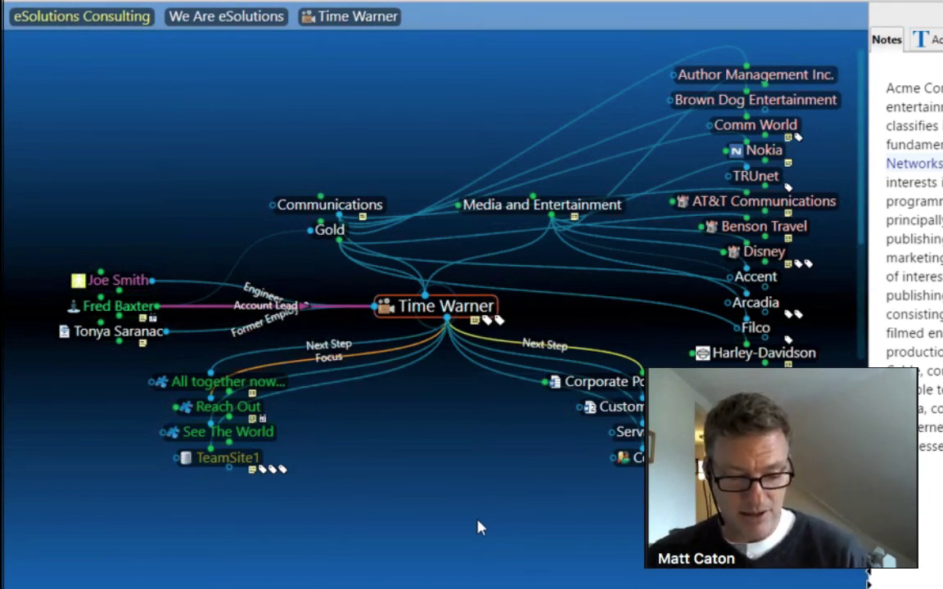
right_click(122, 311)
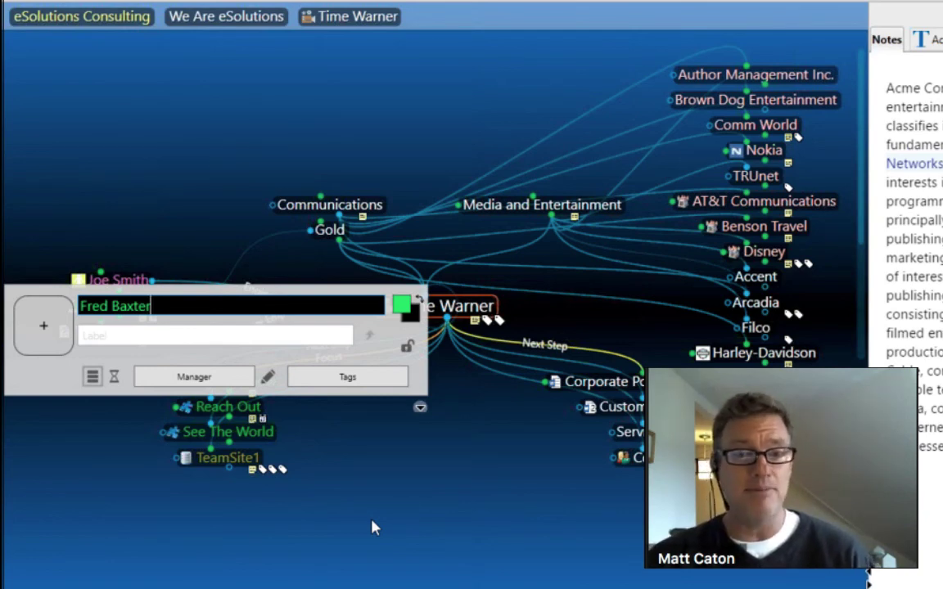
key(Return)
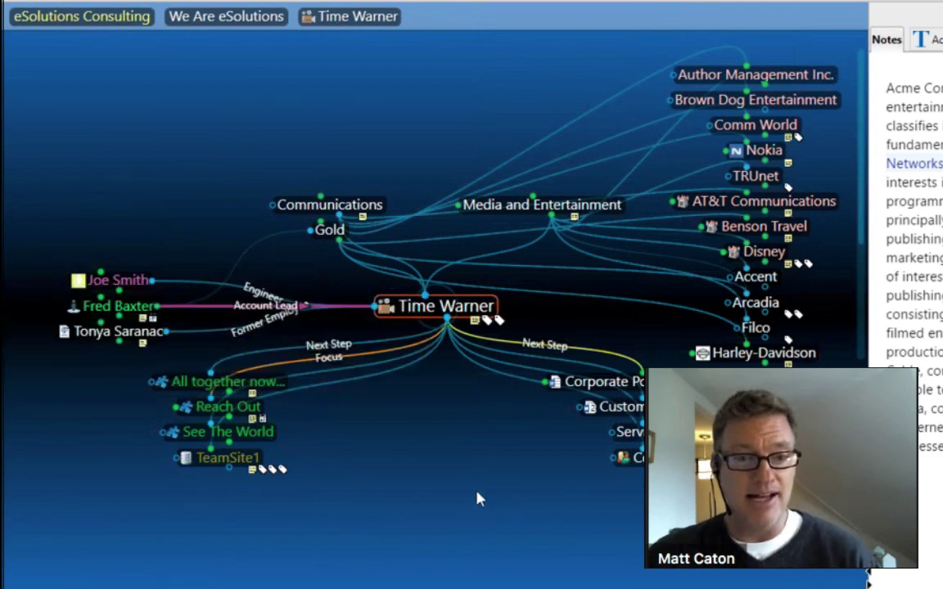
Open the Time Warner thought's properties, browse the built-in Sports icons, and leave without choosing one.
click(438, 310)
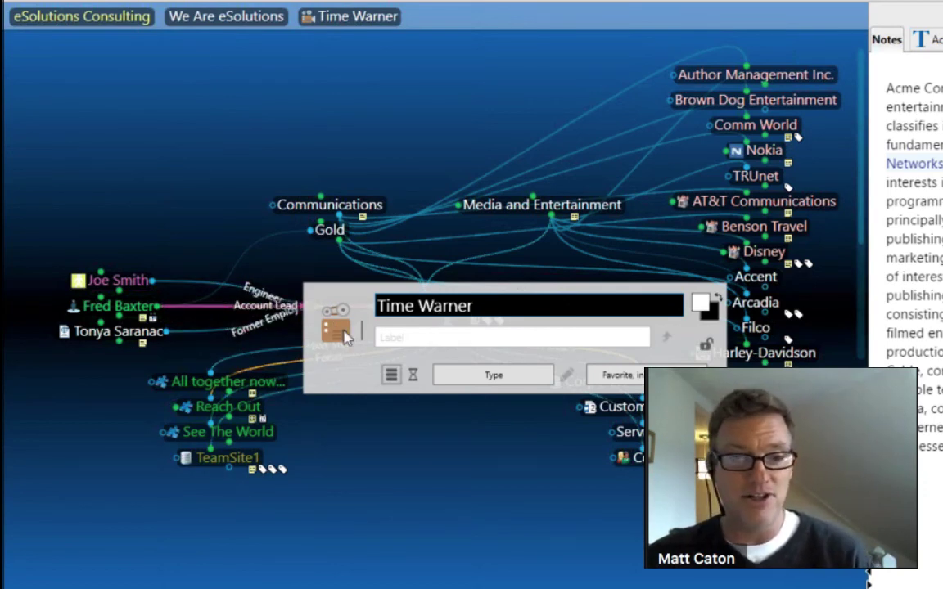
click(336, 329)
click(419, 337)
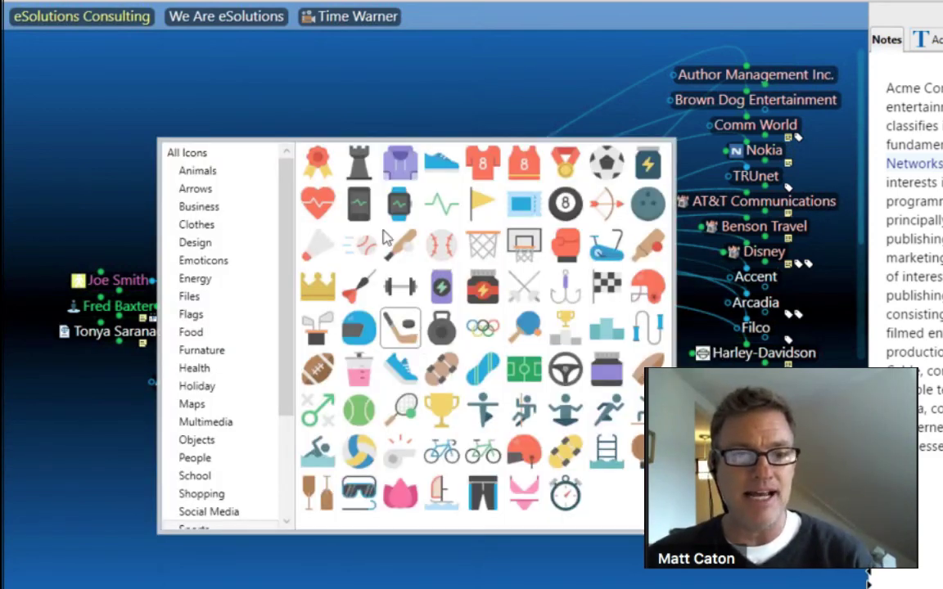
click(330, 131)
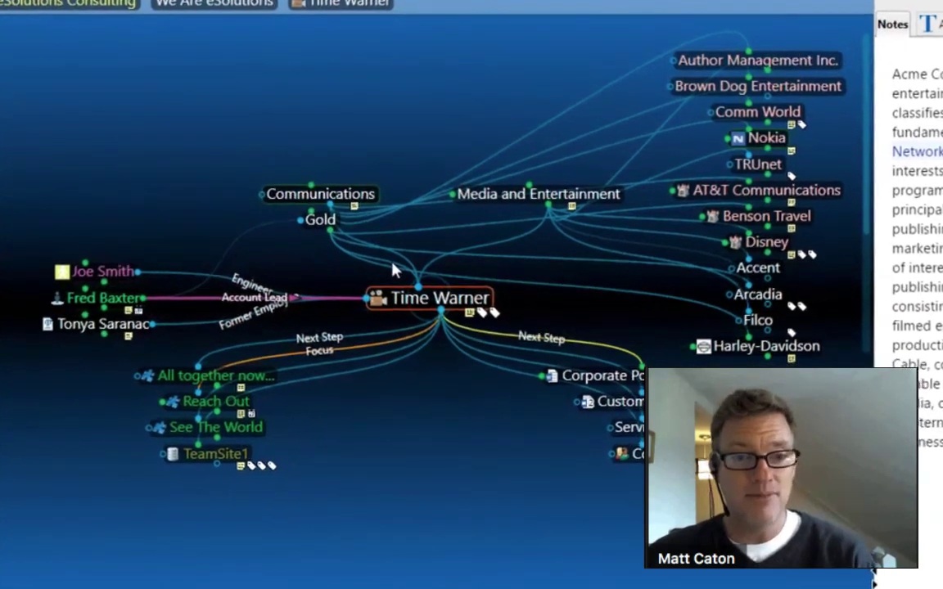
Examine the Time Warner thought's modification history from the newest to the oldest entries and close it.
click(419, 304)
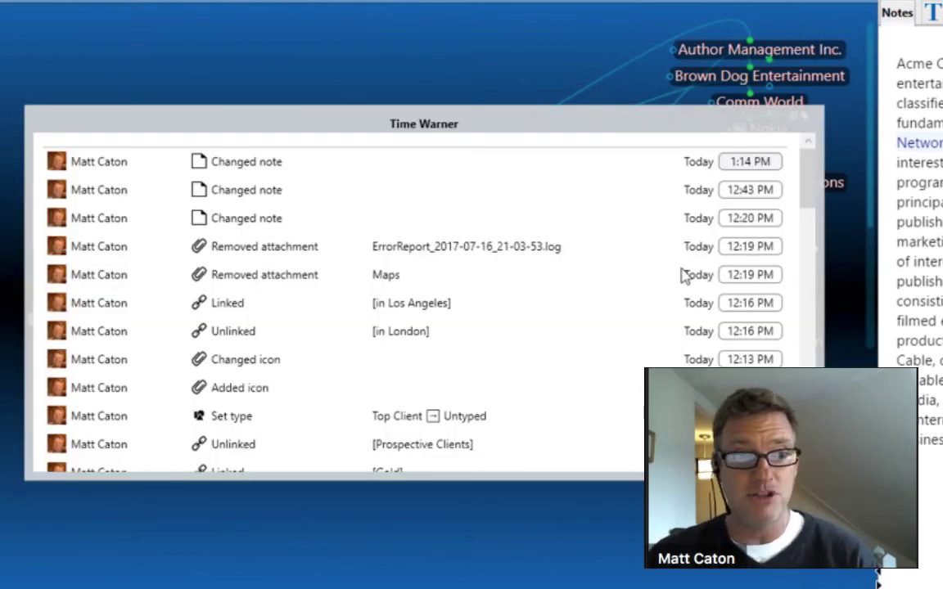
drag(813, 190, 807, 393)
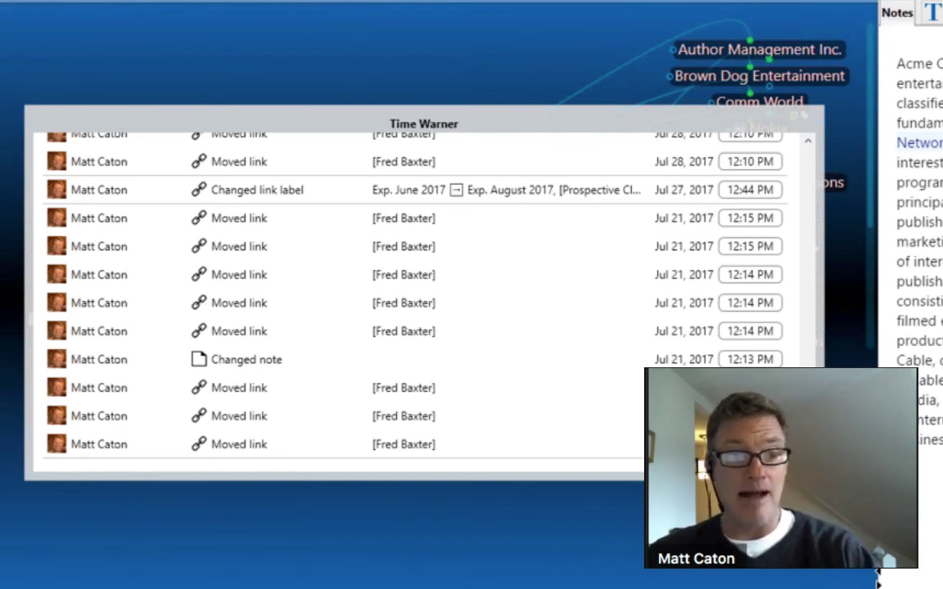
drag(807, 401, 807, 361)
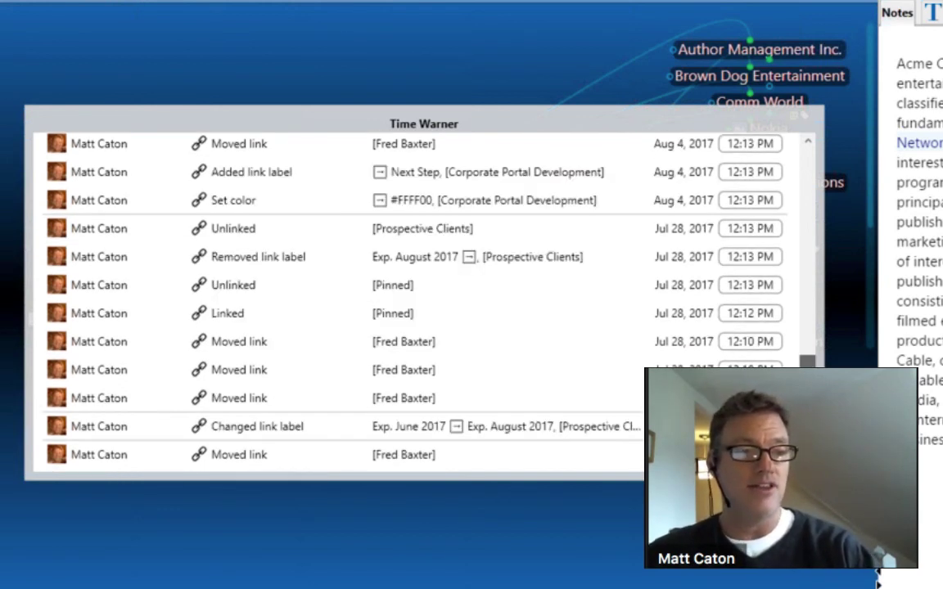
scroll(80, 248, up, 2)
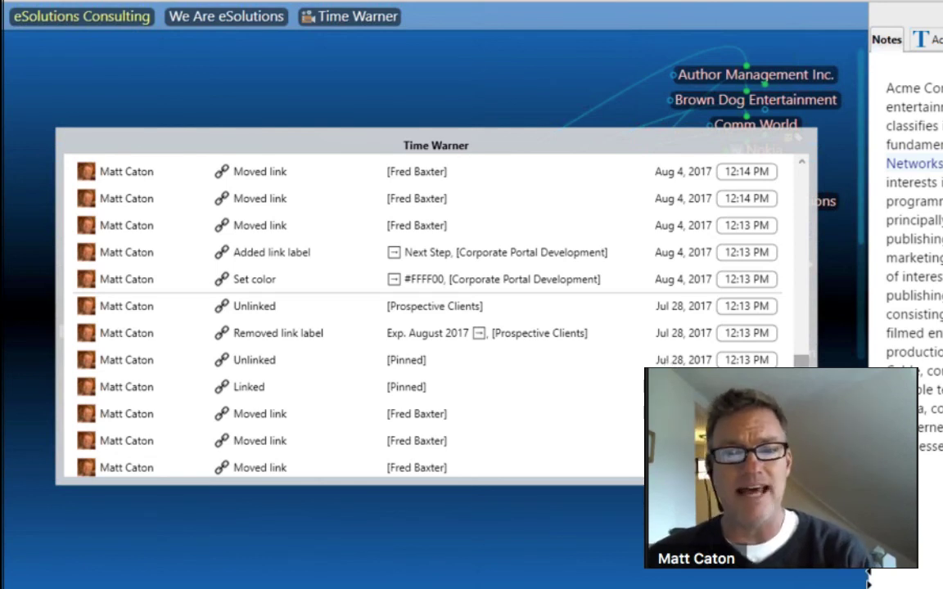
drag(805, 368, 807, 304)
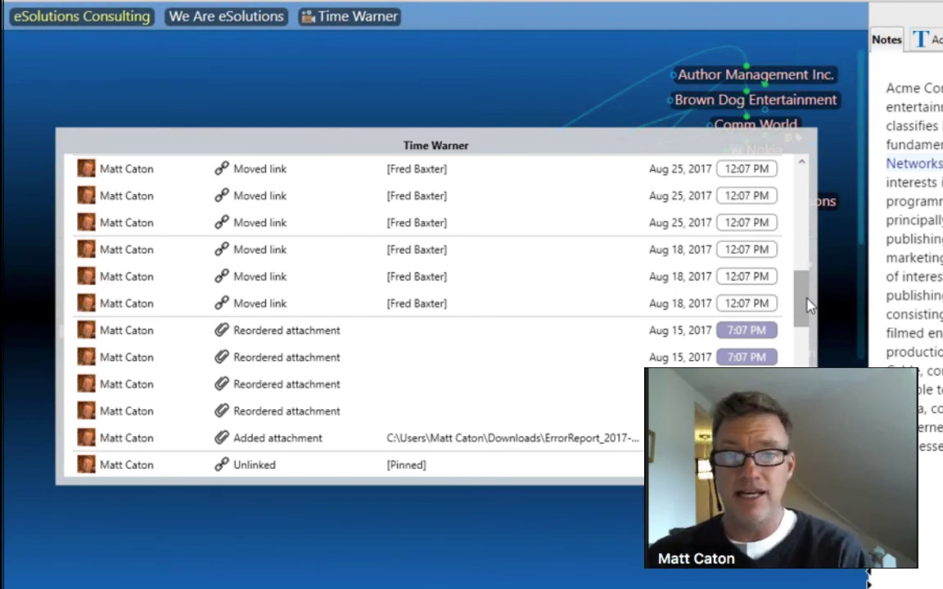
scroll(803, 281, up, 1)
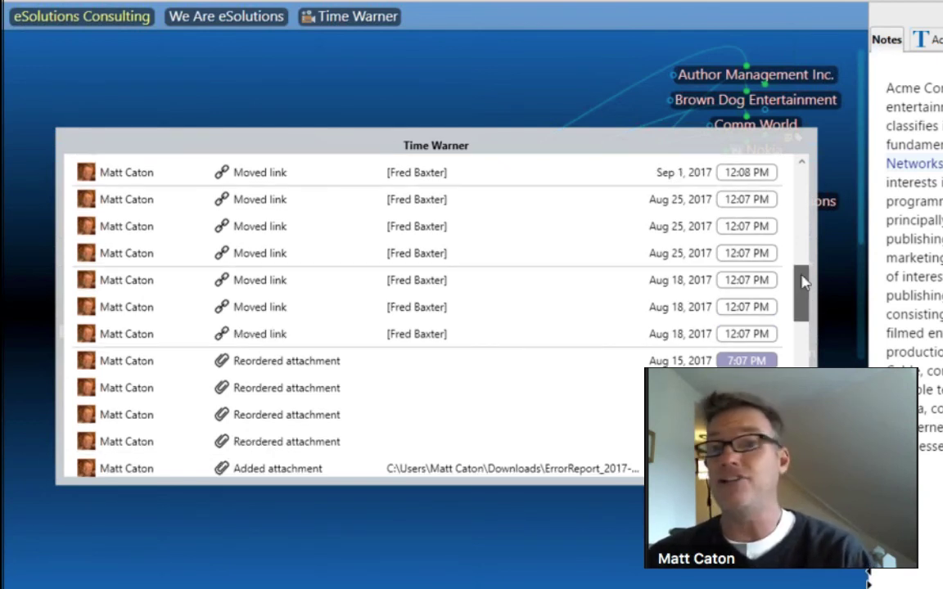
drag(803, 281, 493, 70)
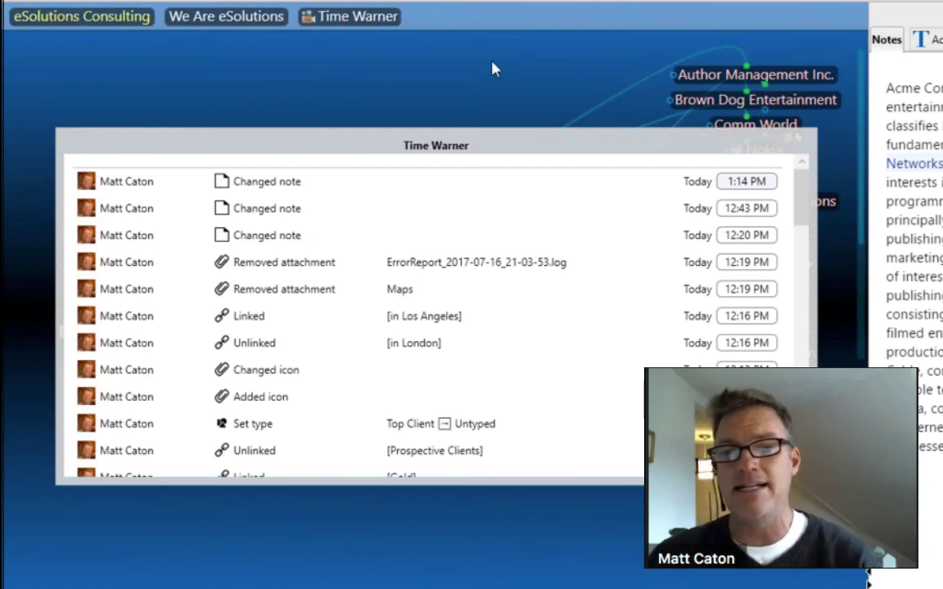
click(491, 63)
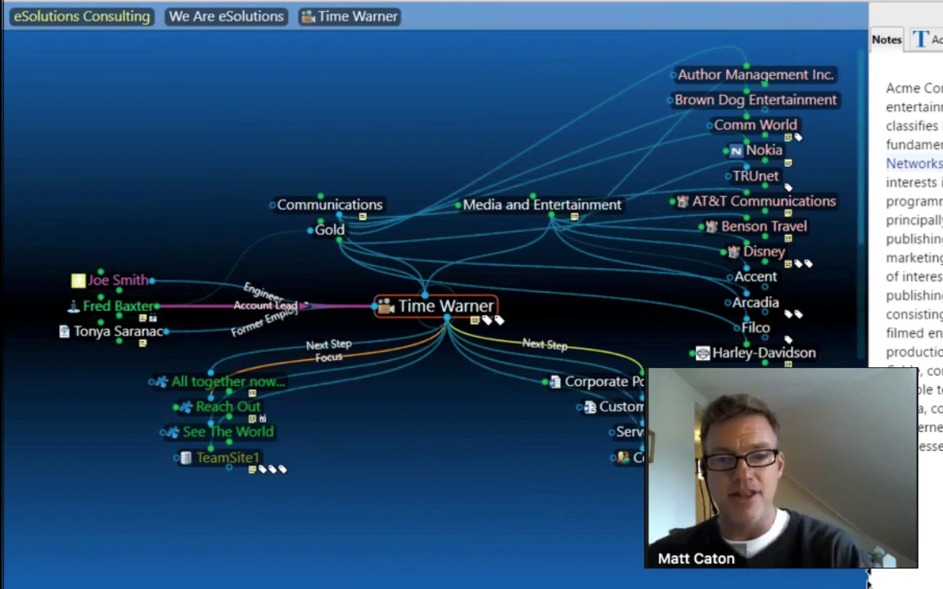
Collapse the notes area so the plex fills the window around the Time Warner thought.
click(869, 584)
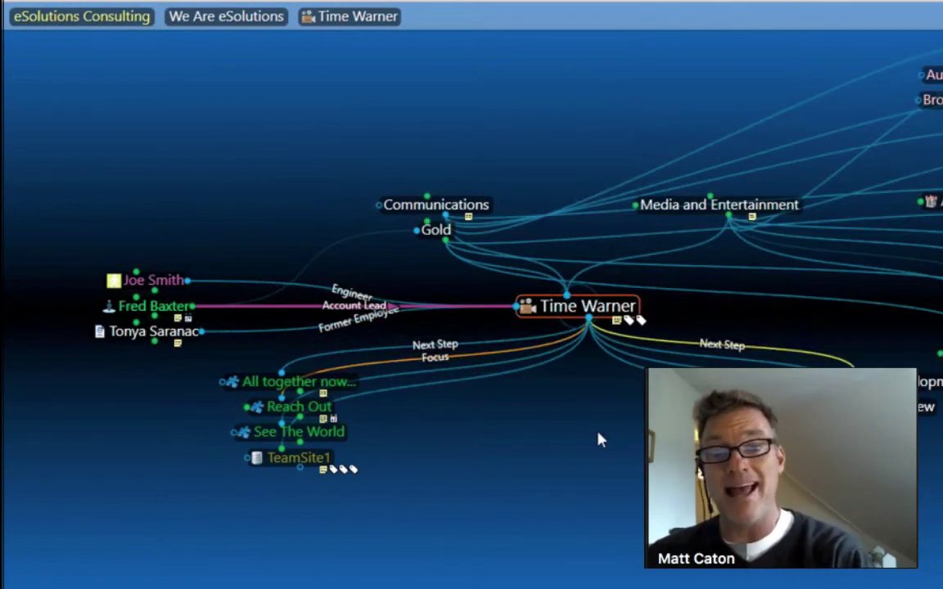
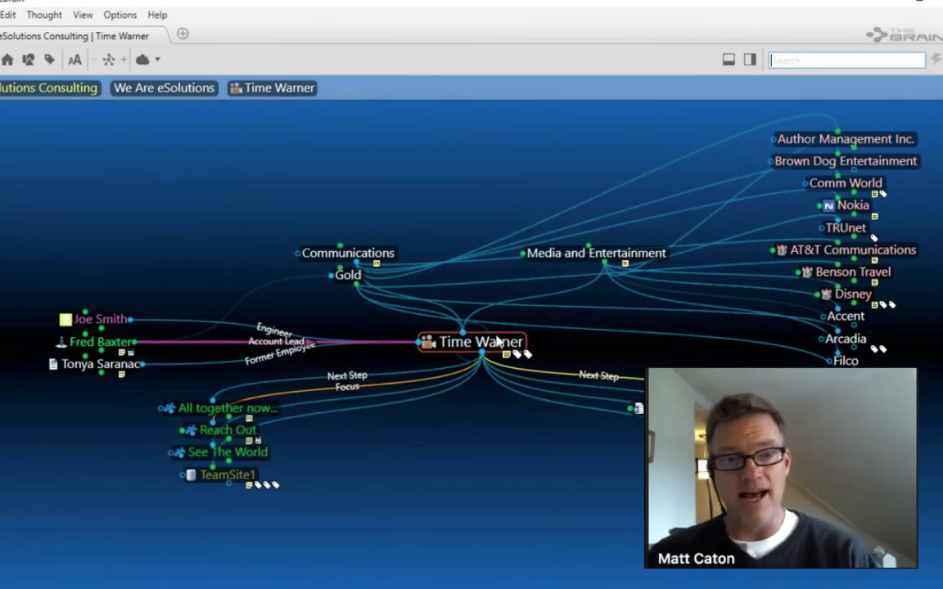
click(491, 343)
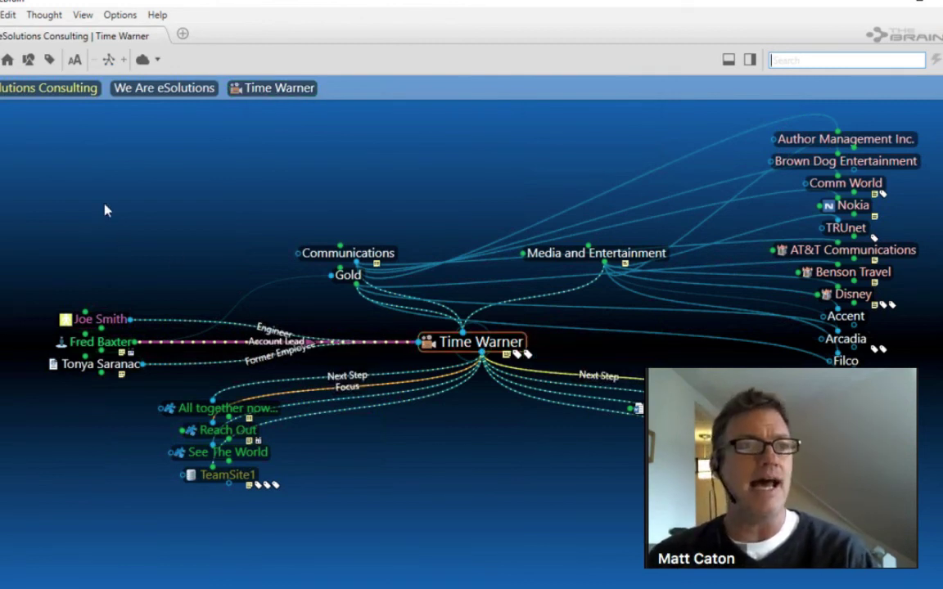
Activate the Review tag to see its tagged thoughts, visit Studio page, and return to Time Warner through Reach Out.
click(50, 62)
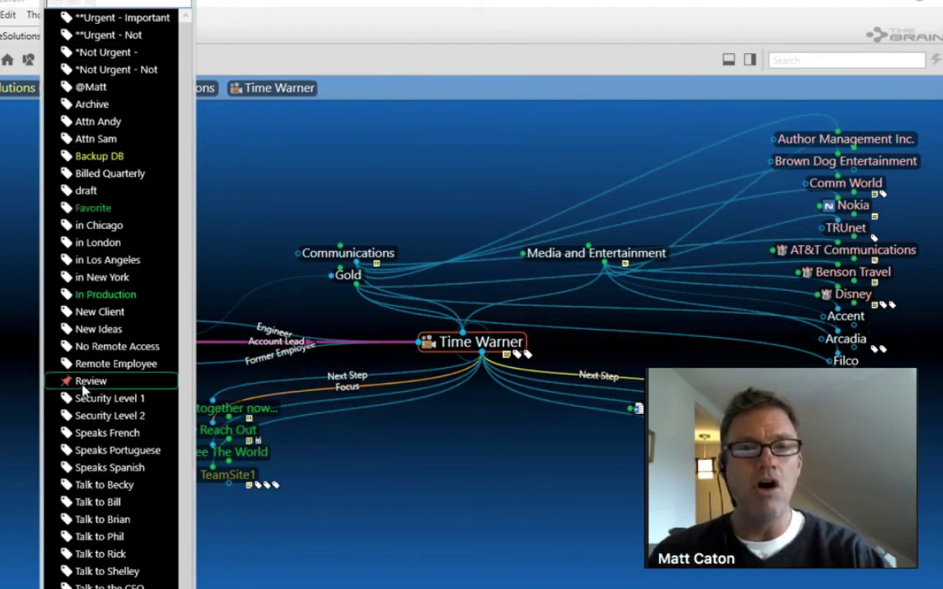
click(83, 386)
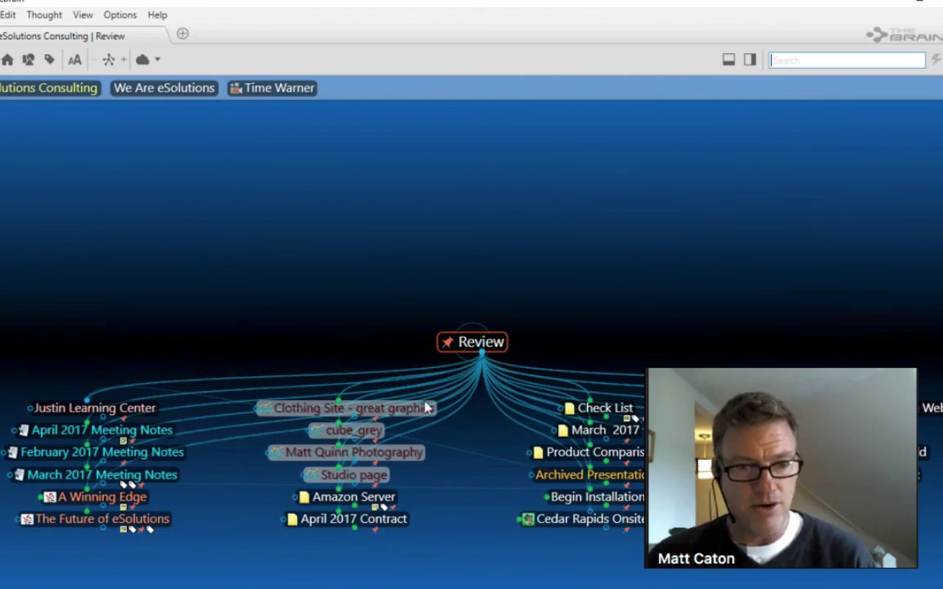
click(359, 481)
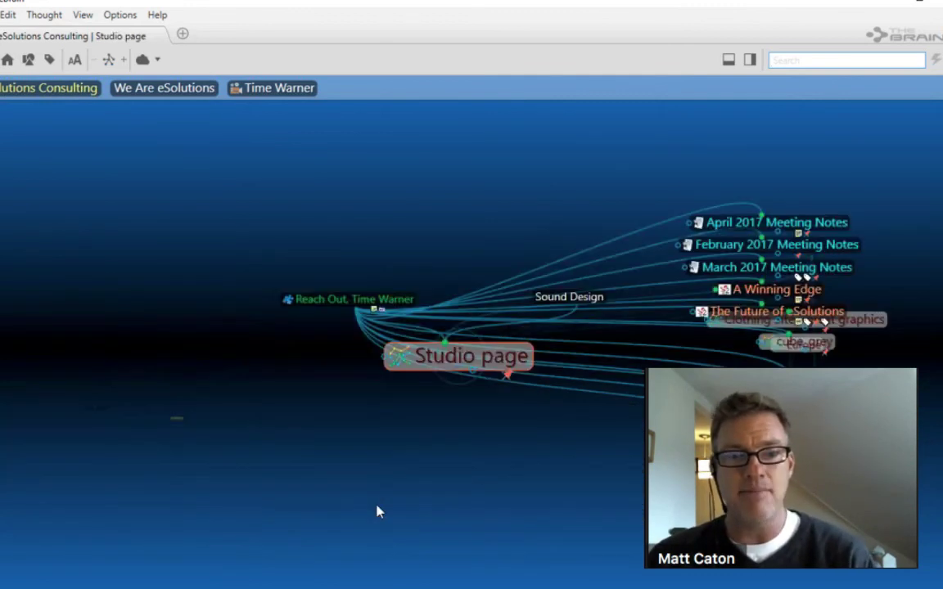
click(351, 300)
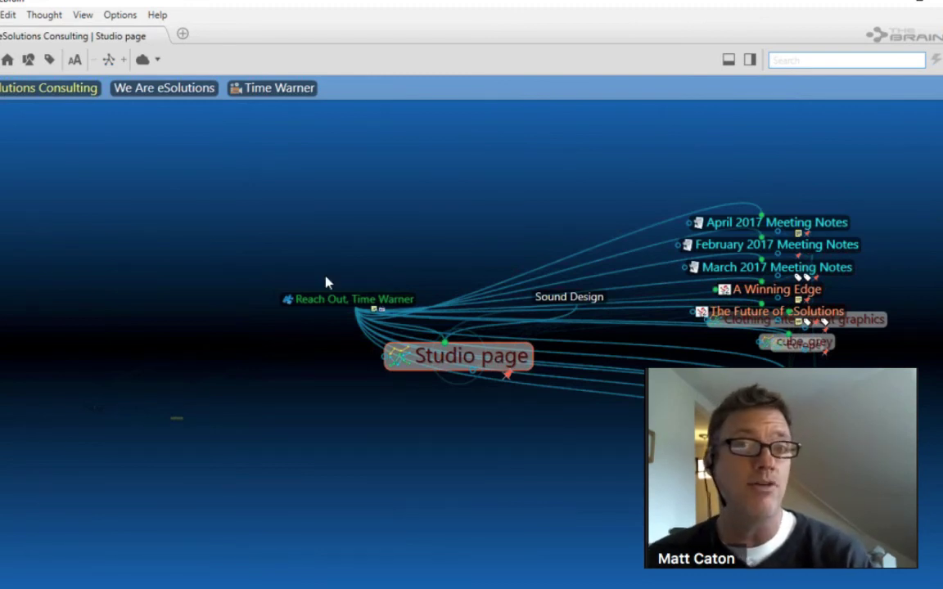
click(440, 276)
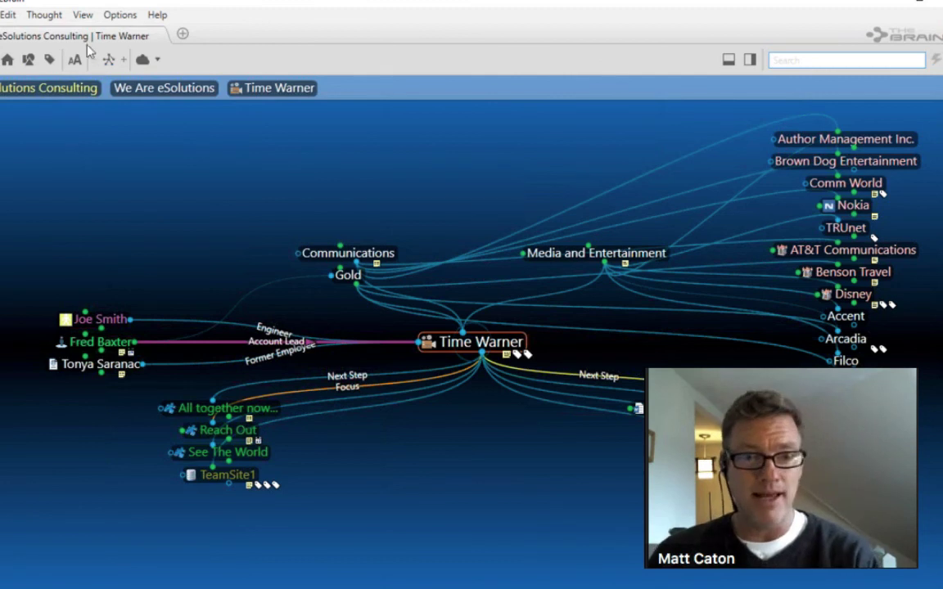
Check the display choices for tags text and tags icons in Preferences, and look through the keyboard shortcut list.
click(120, 15)
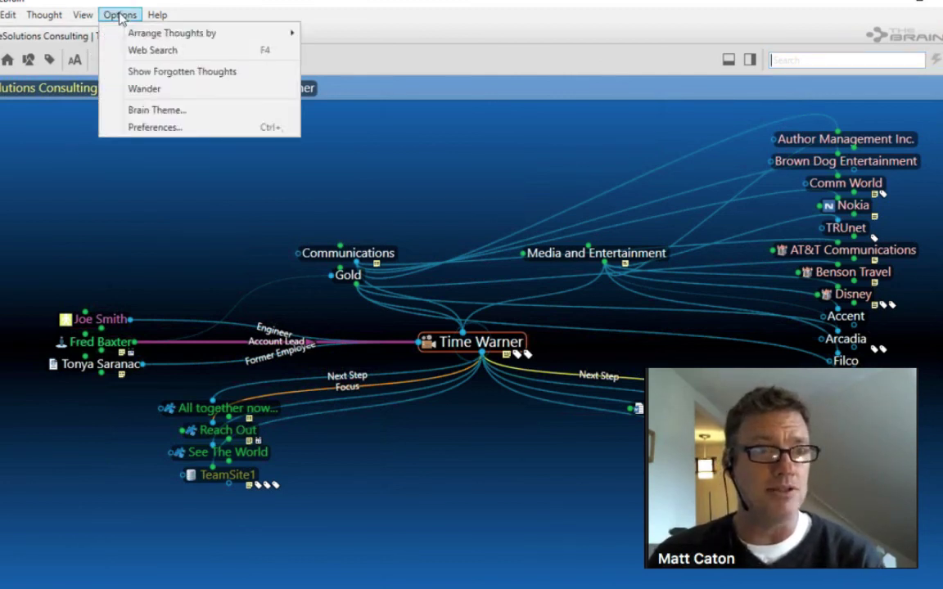
click(139, 126)
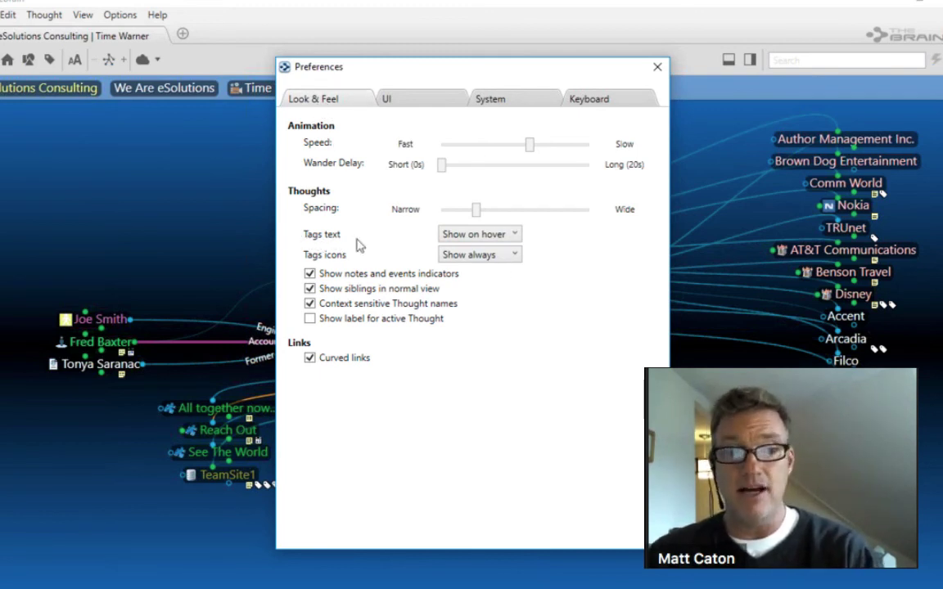
click(495, 235)
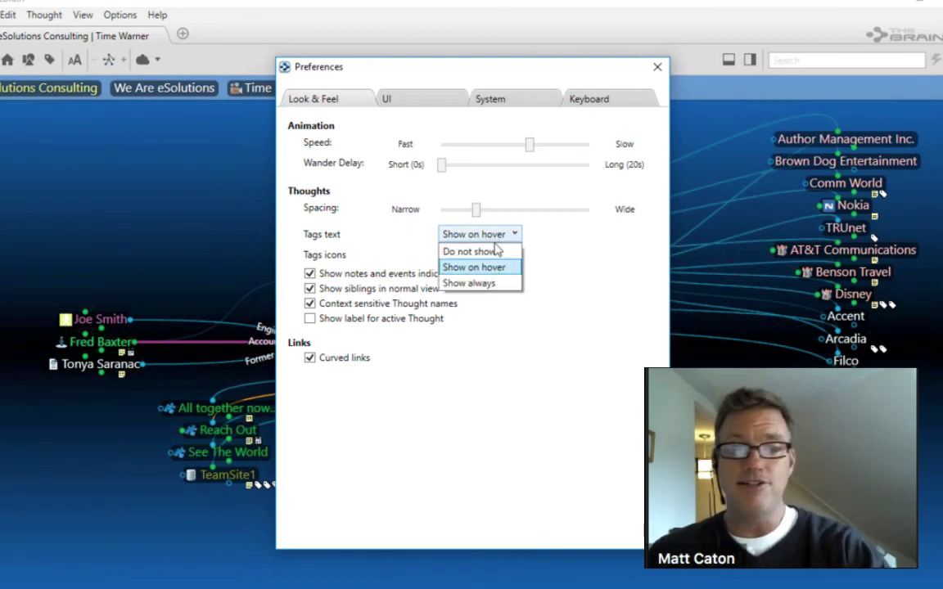
click(584, 263)
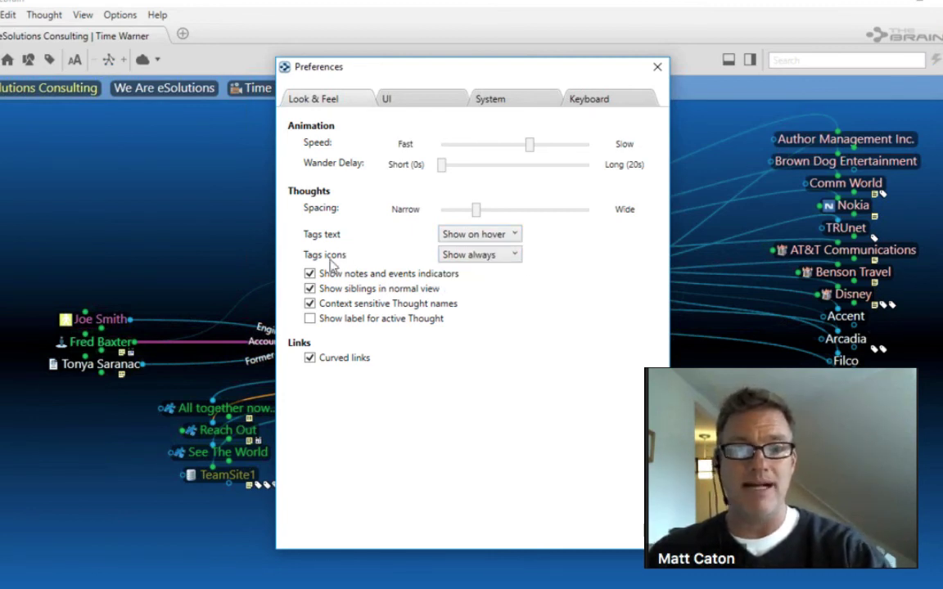
click(494, 257)
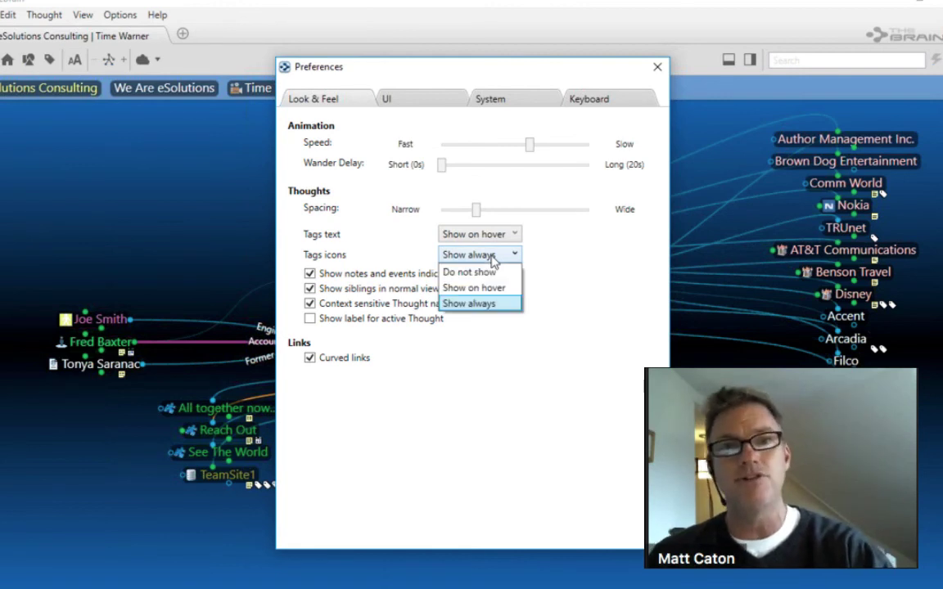
click(580, 269)
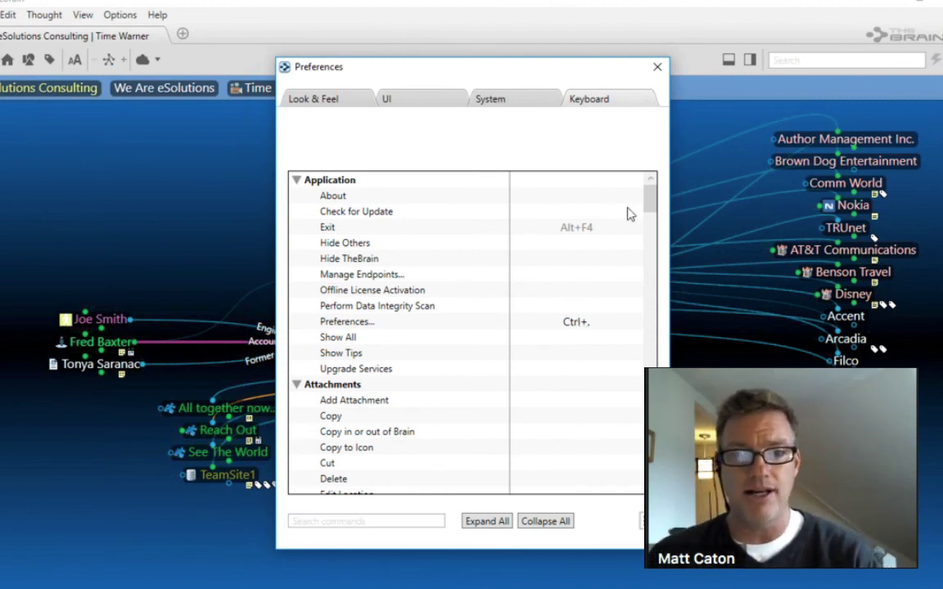
drag(652, 200, 650, 438)
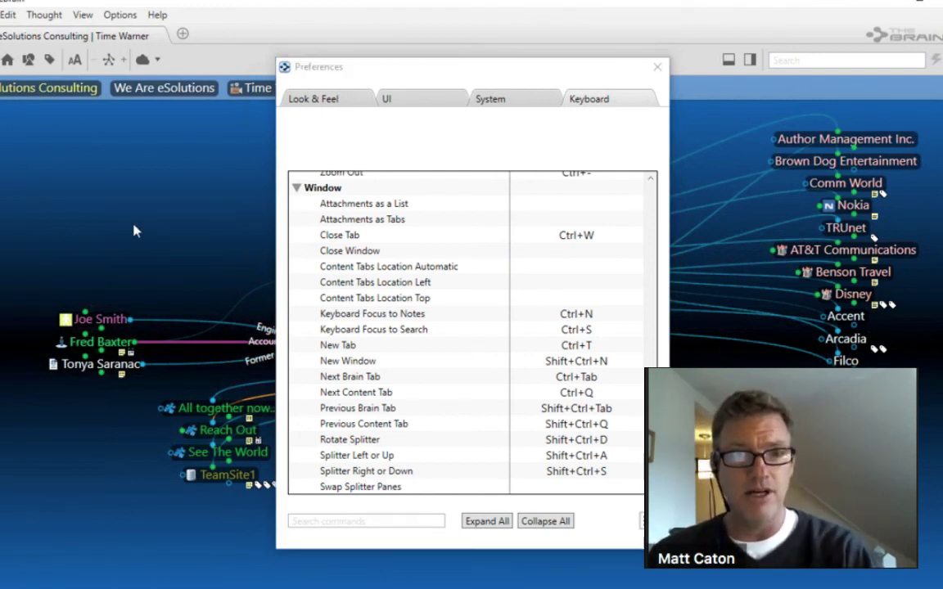
click(656, 69)
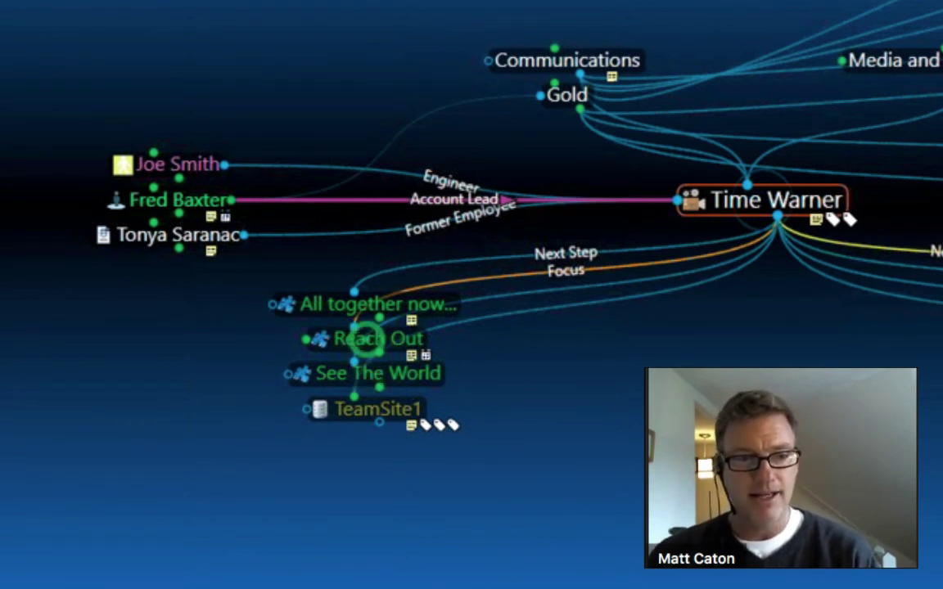
Go to Reach Out, check the properties of February 2017 Meeting Notes, and return to Time Warner.
click(367, 339)
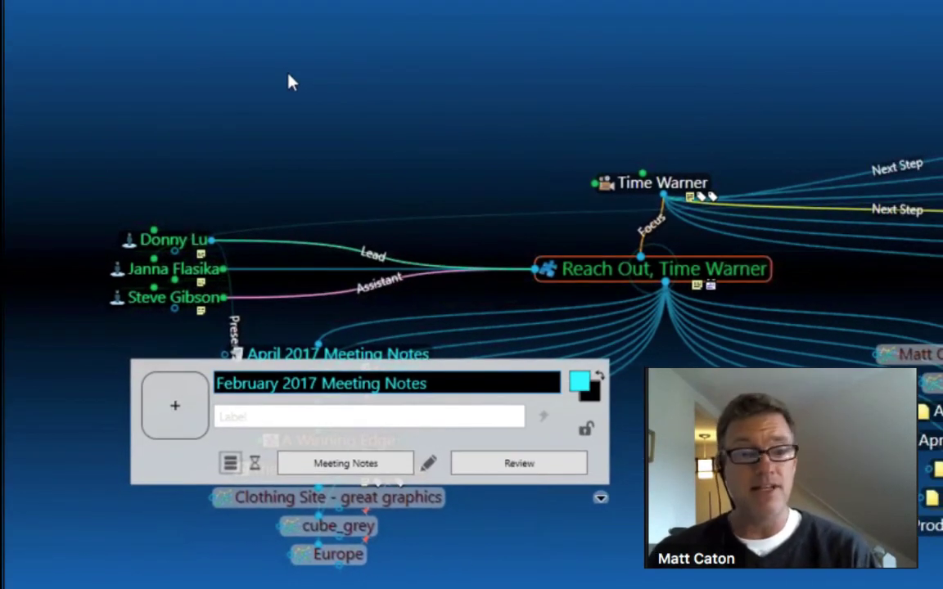
click(446, 125)
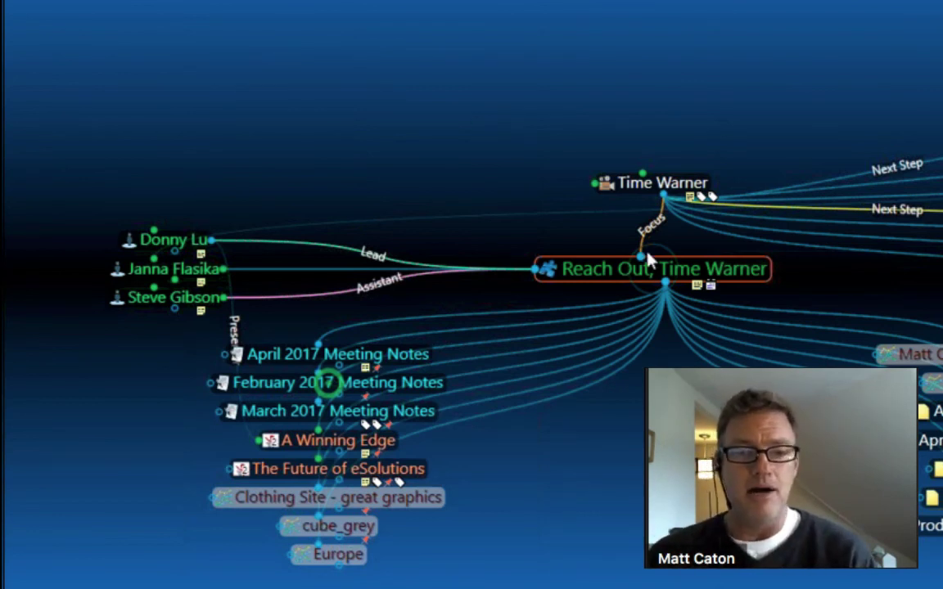
click(655, 186)
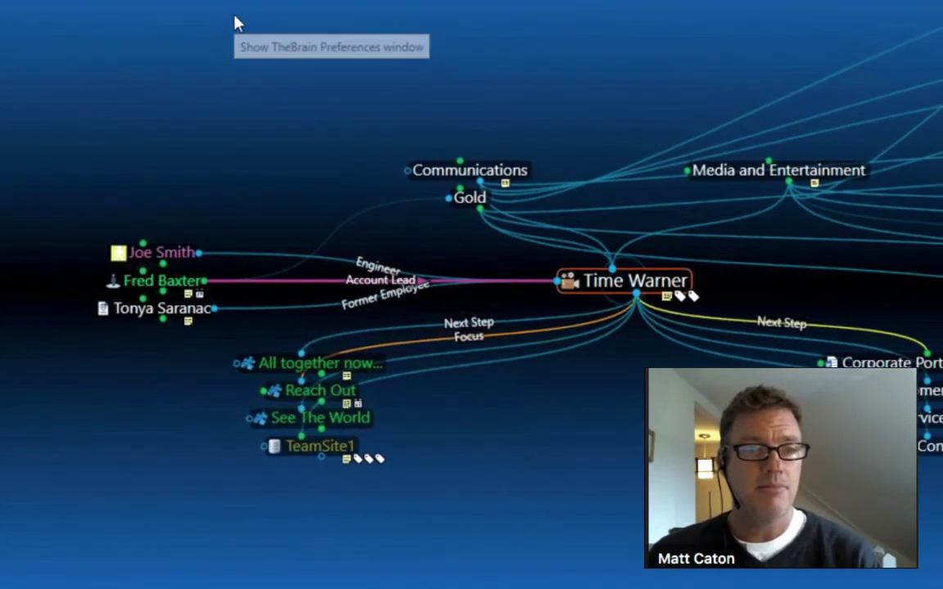
In Preferences, find the Delete command for thoughts by searching "dele" and assign it the keyboard shortcut Shift+Ctrl+Z.
click(234, 22)
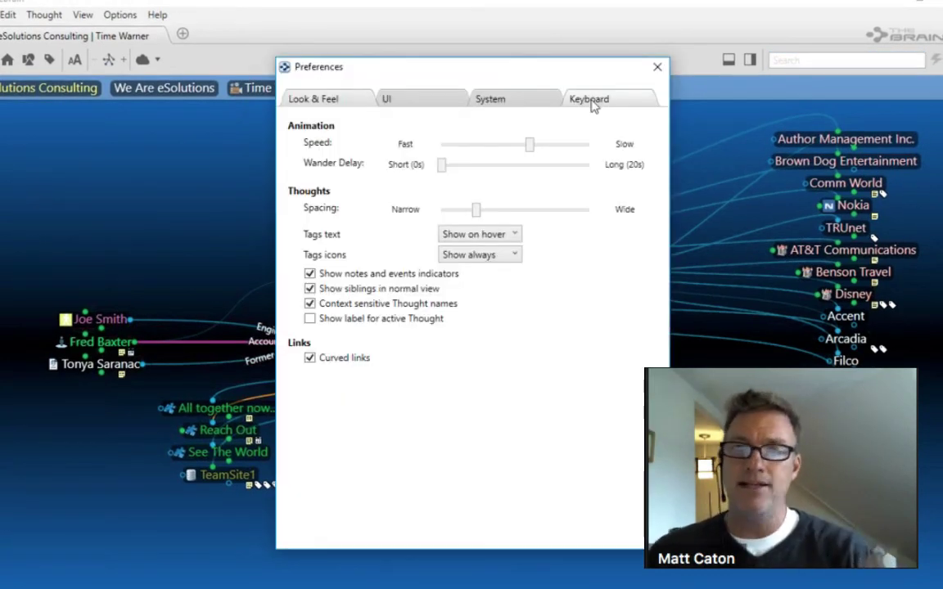
click(589, 99)
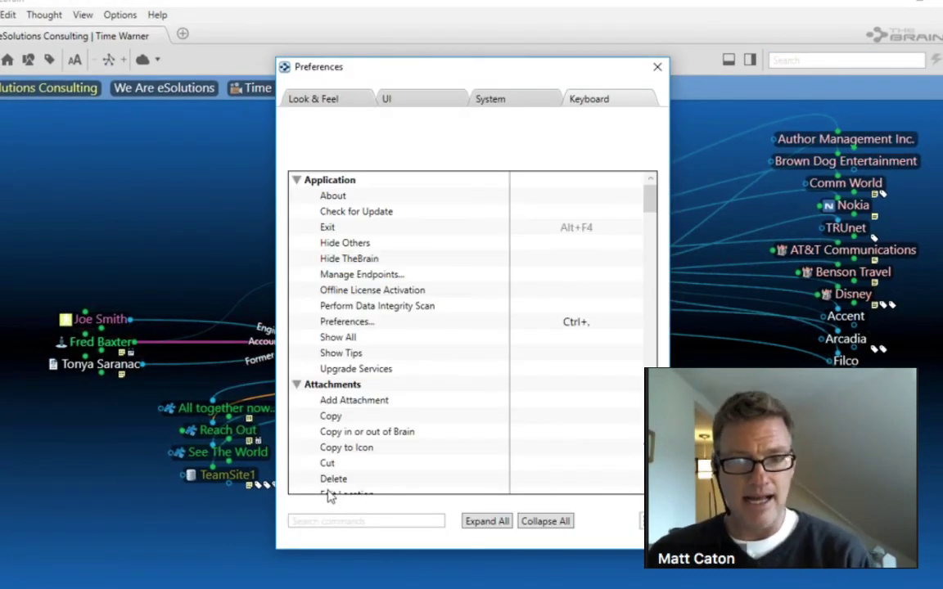
click(335, 524)
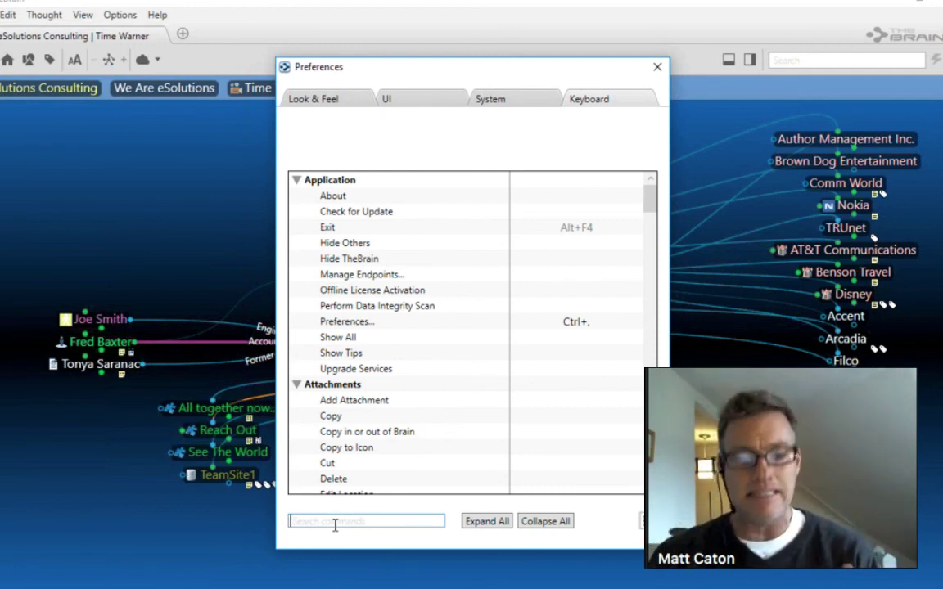
text(dele)
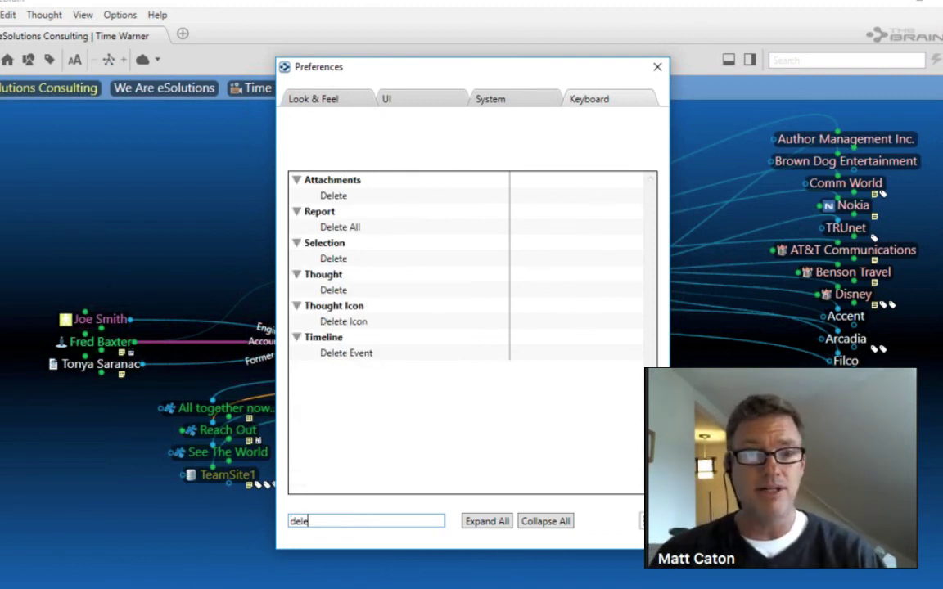
click(361, 296)
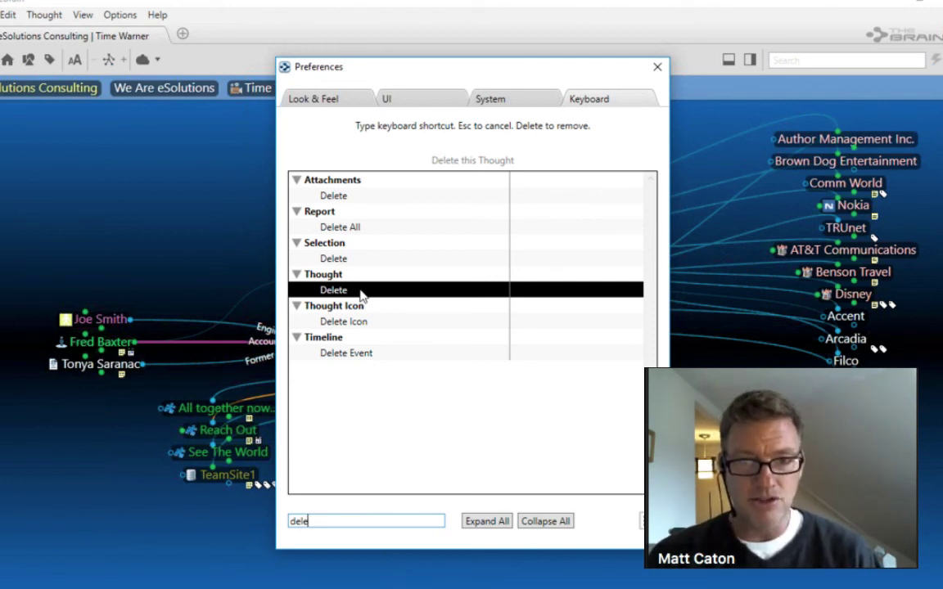
key(ctrl+z)
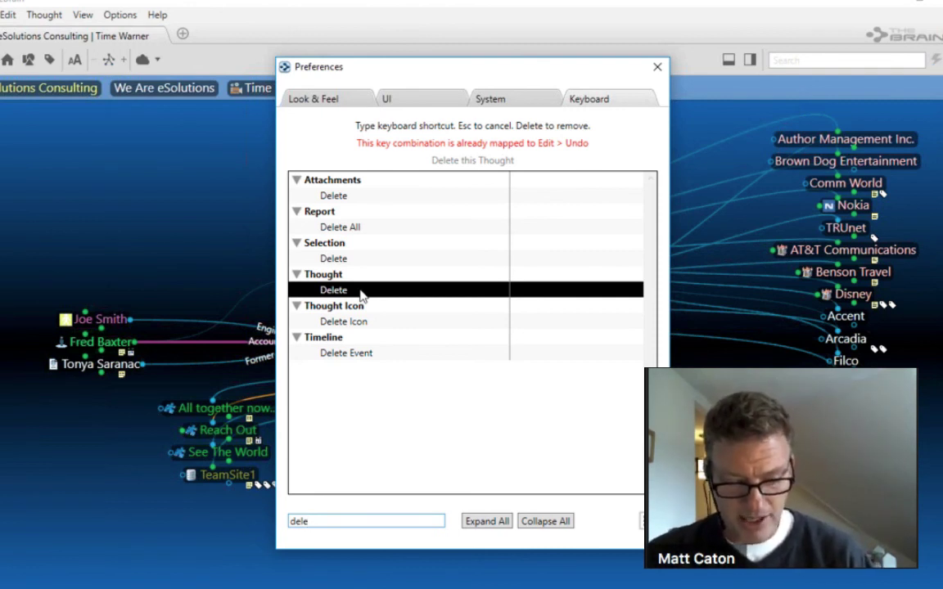
key(ctrl+shift+z)
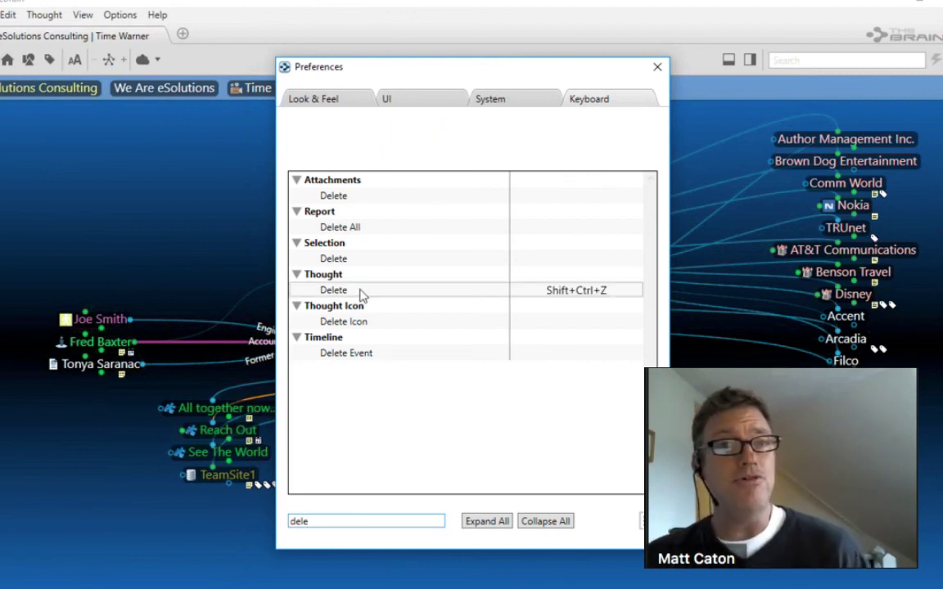
click(657, 68)
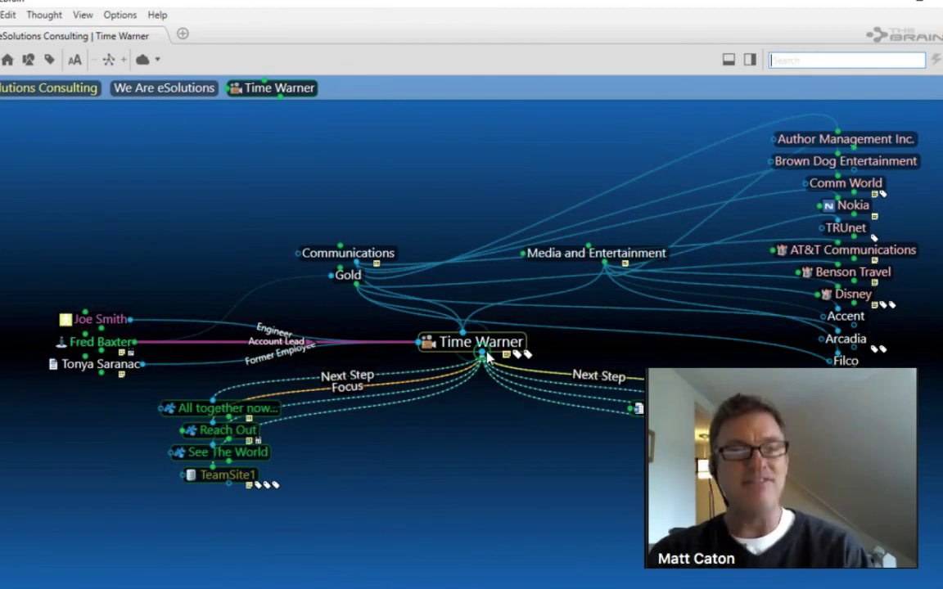
Create a child thought named New Presentation under Time Warner, activate it, and delete it.
drag(484, 354, 469, 485)
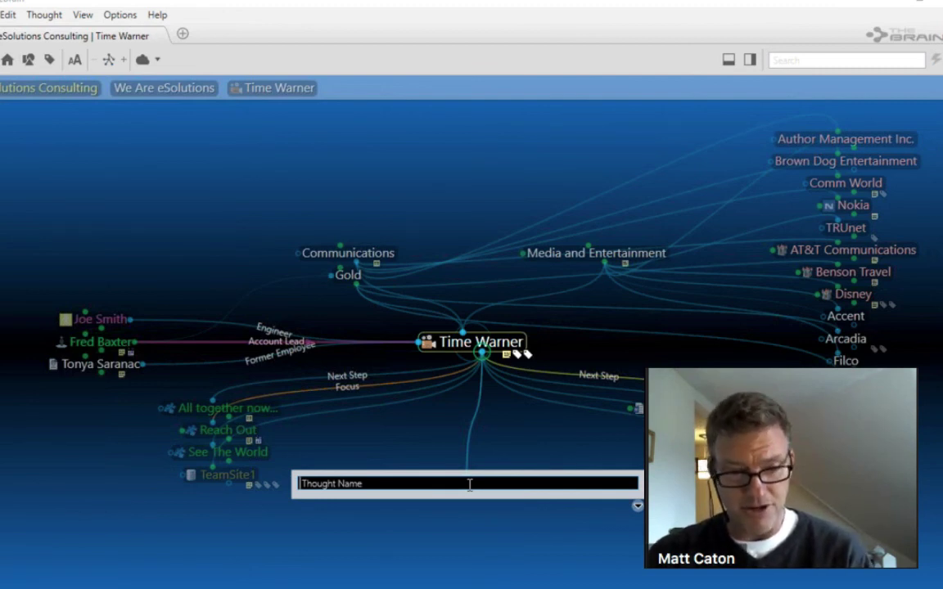
text(New)
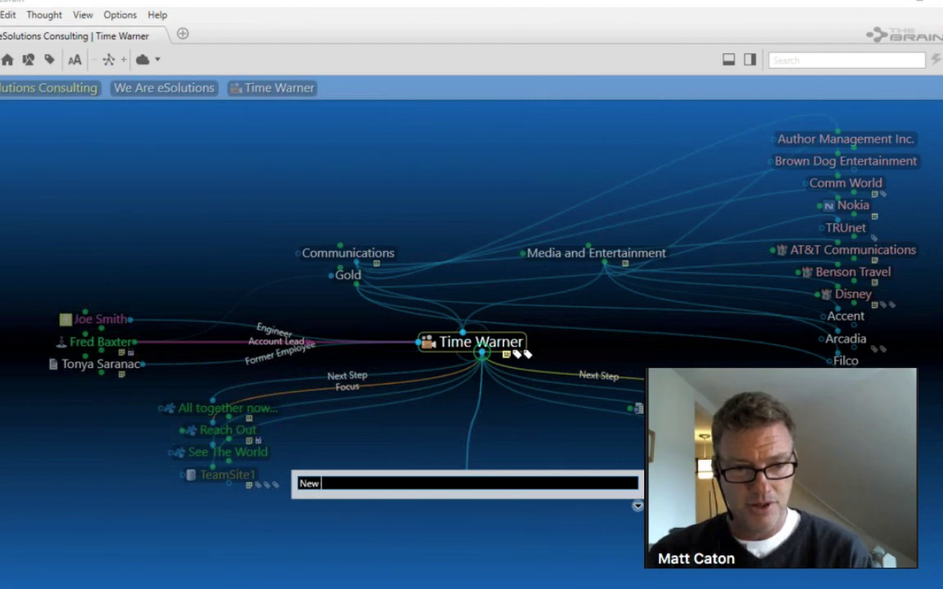
text( Presentation)
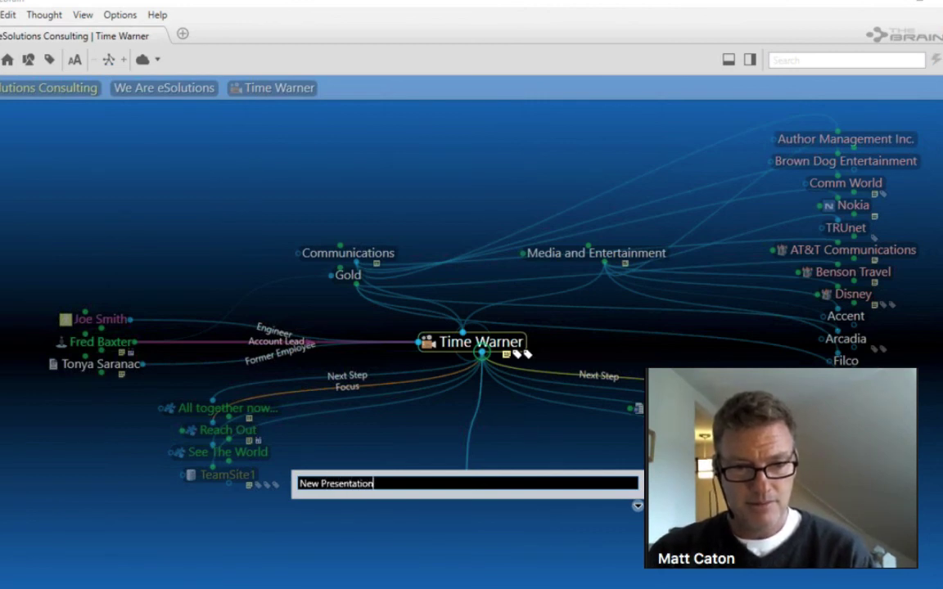
key(Return)
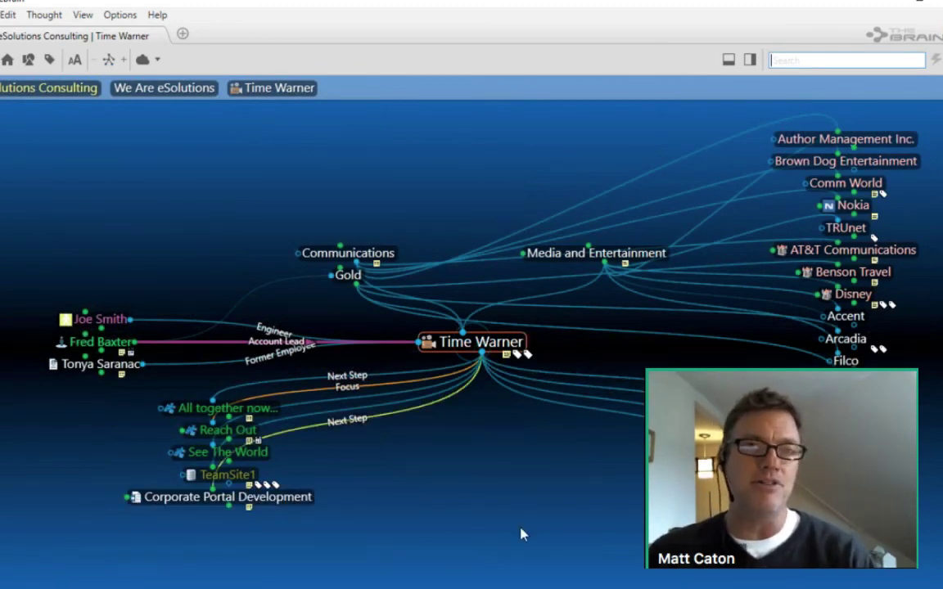
key(ctrl+l)
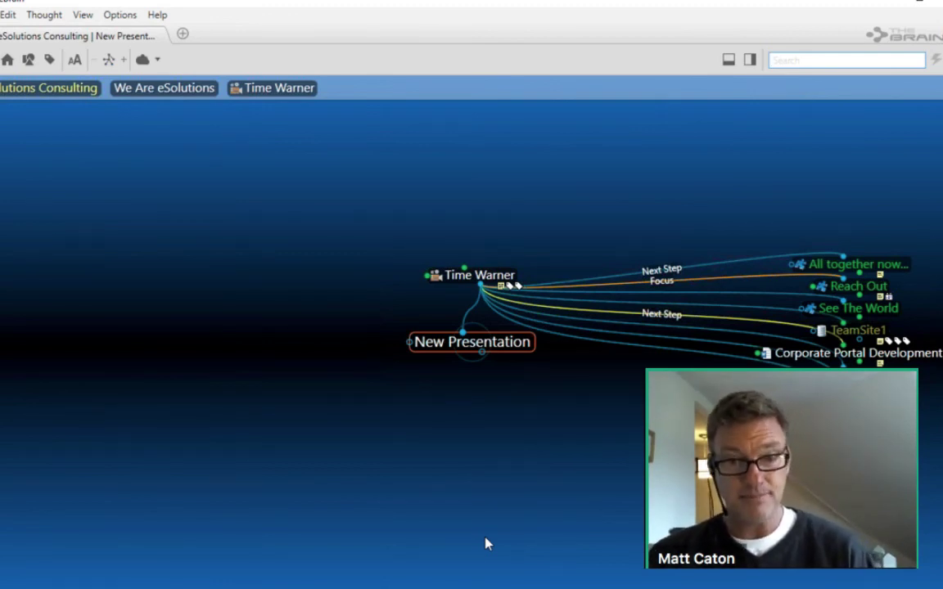
key(alt+Left)
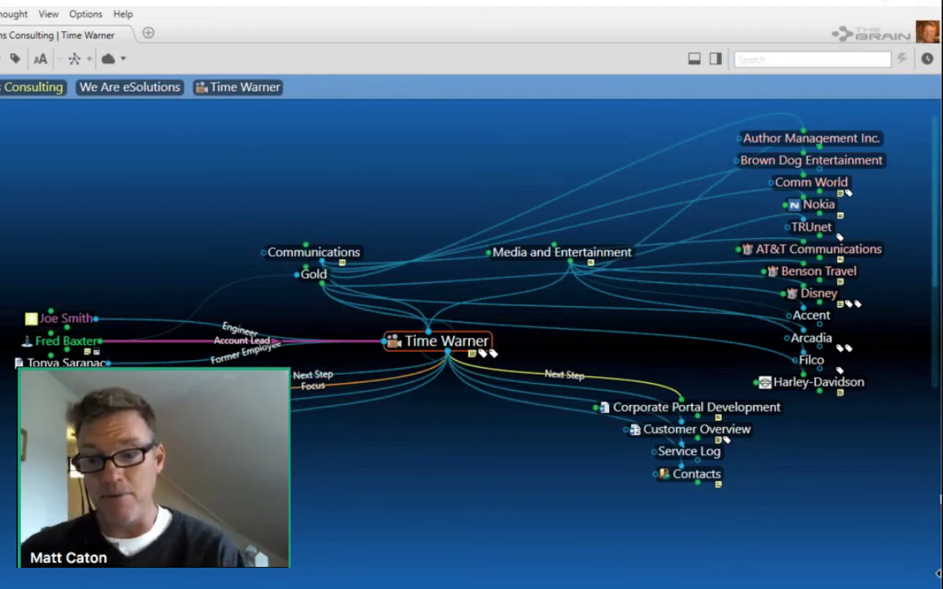
Reopen the notes area beside the plex and widen it to about a third of the window.
click(938, 579)
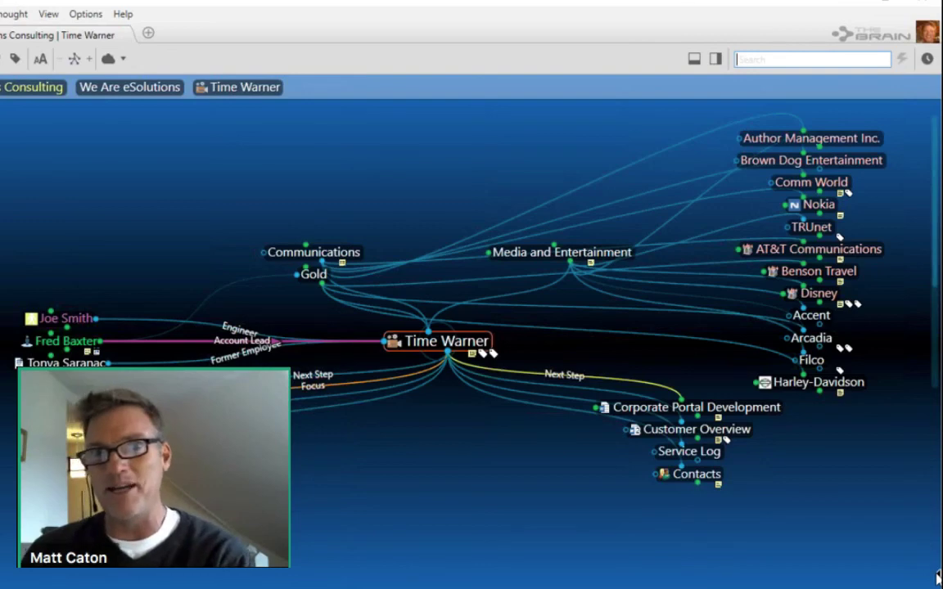
drag(937, 578, 683, 542)
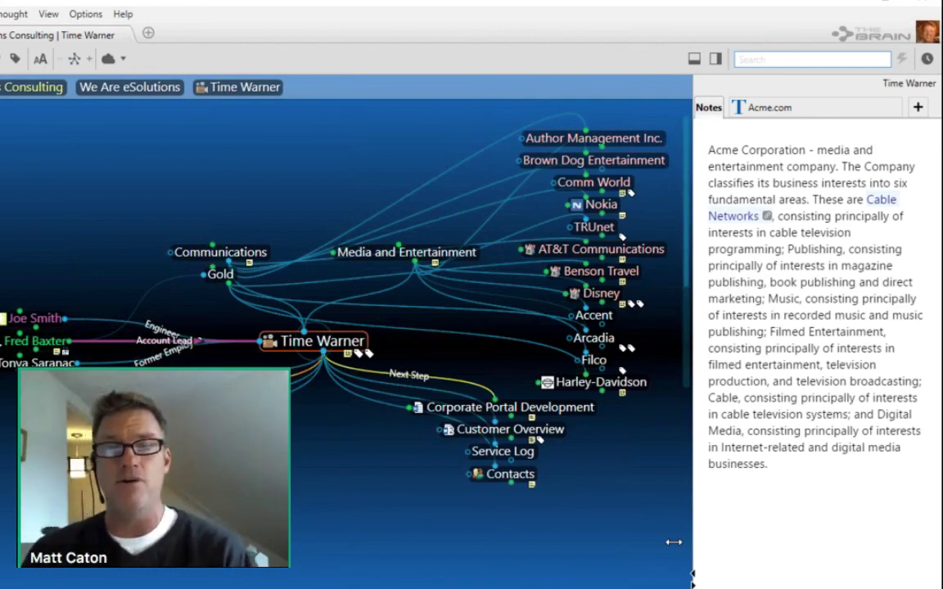
drag(674, 542, 661, 542)
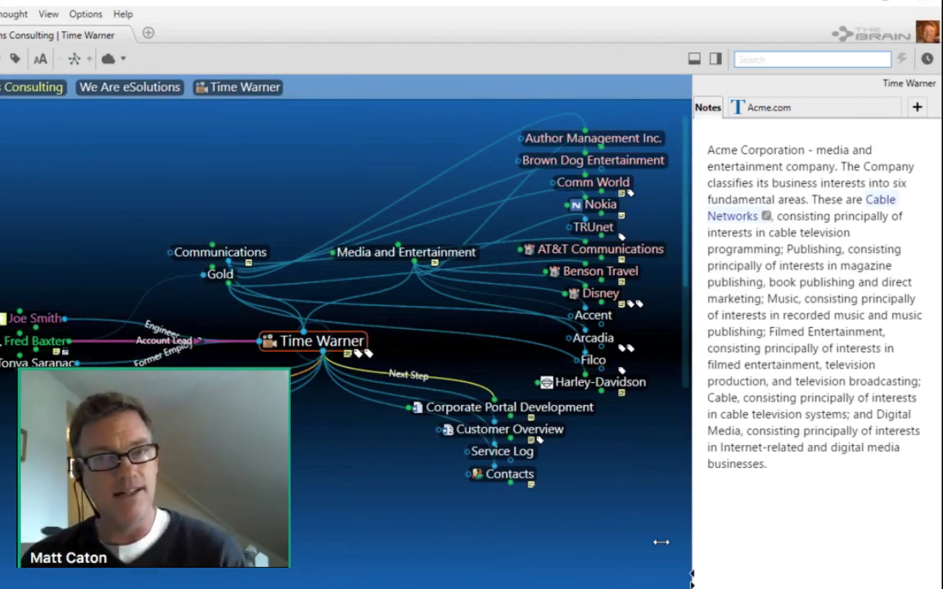
drag(661, 542, 658, 542)
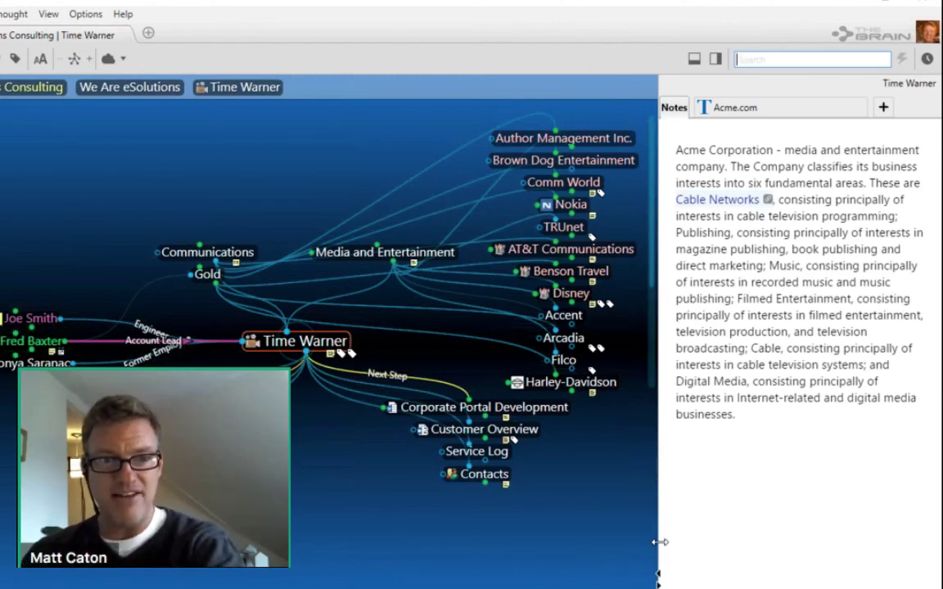
In the Time Warner note, replace the dash after Acme Corporation with a paragraph break and capitalize Media.
click(782, 429)
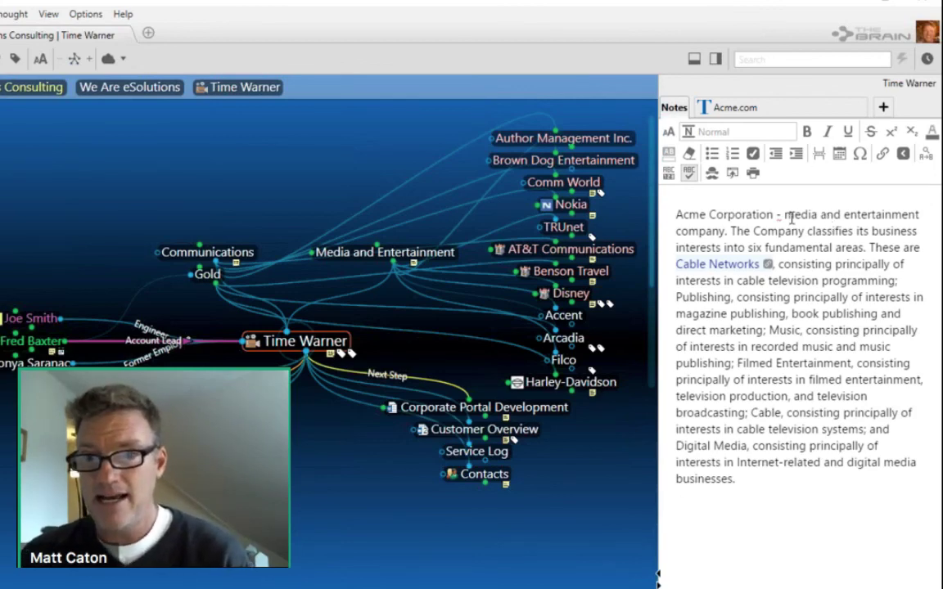
click(817, 221)
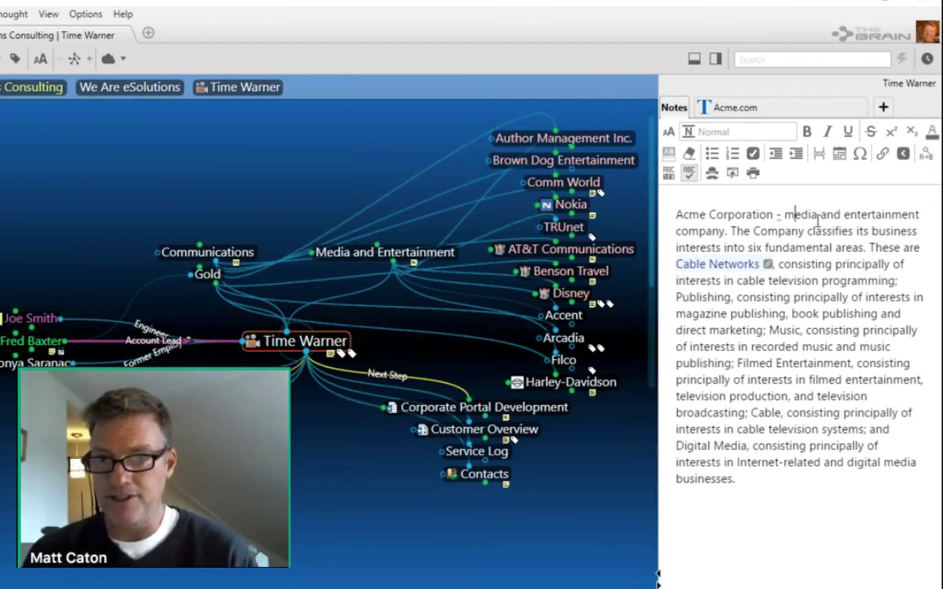
key(BackSpace)
key(BackSpace)
key(BackSpace)
key(BackSpace)
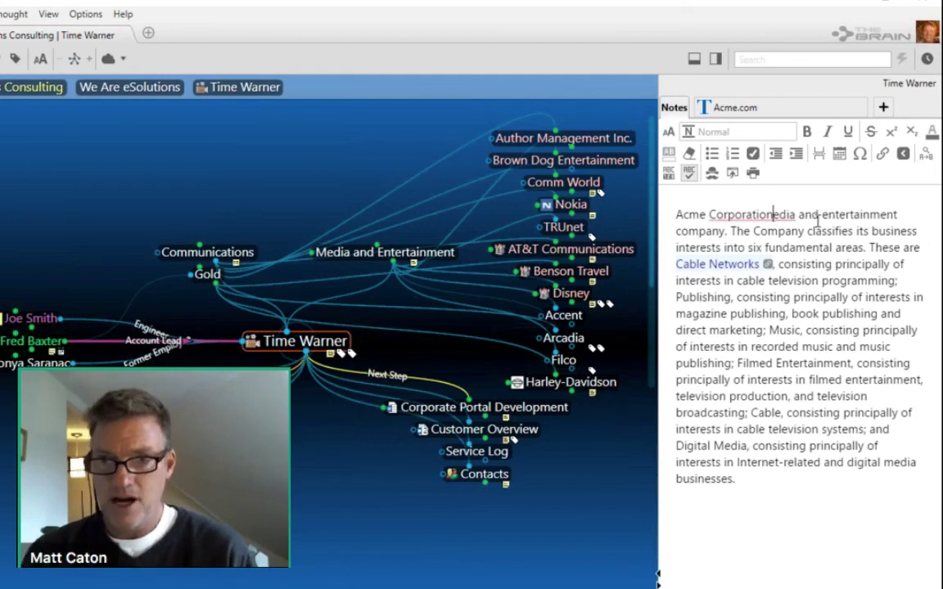
key(Return)
text(M)
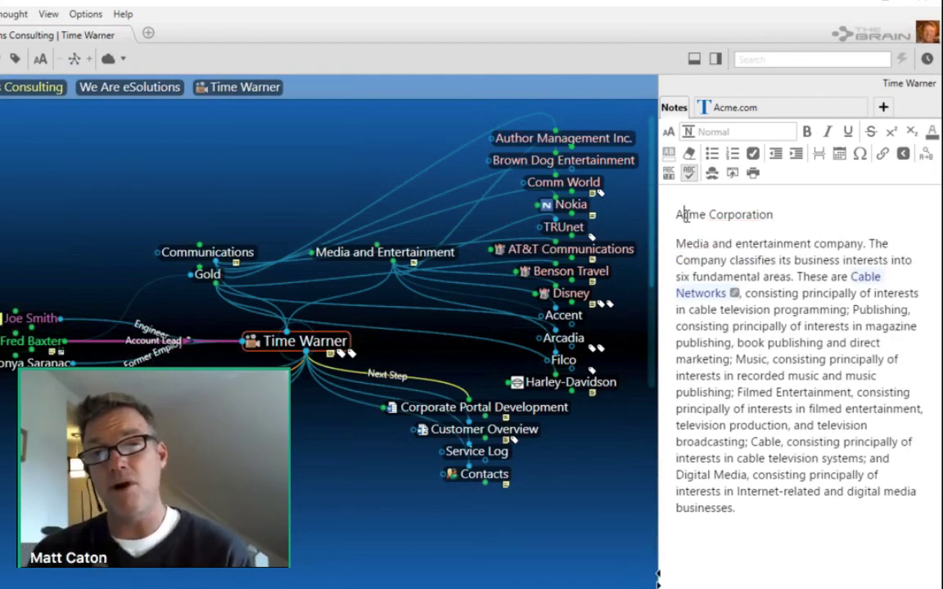
Apply a large heading paragraph style to the Acme Corporation line in the note.
click(683, 214)
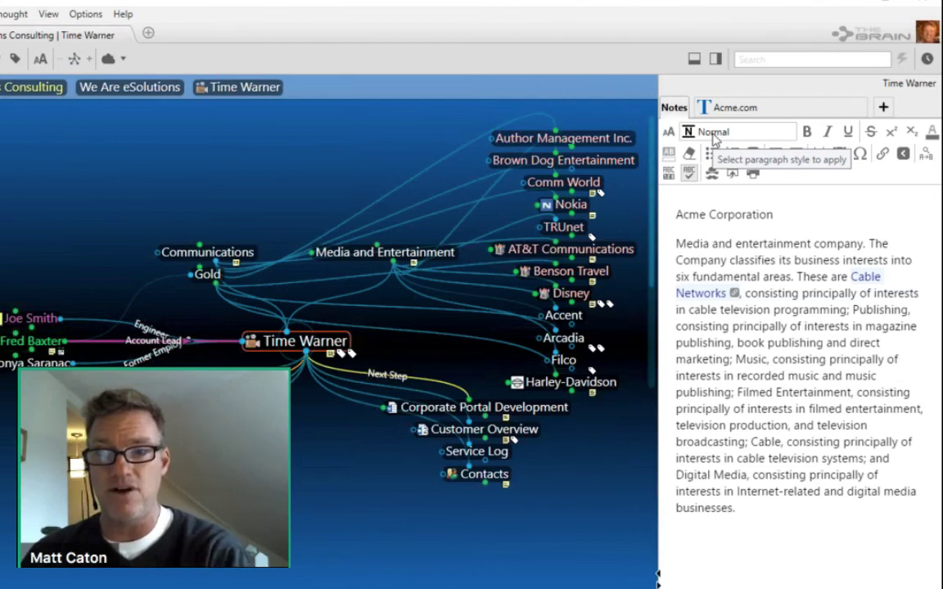
click(714, 135)
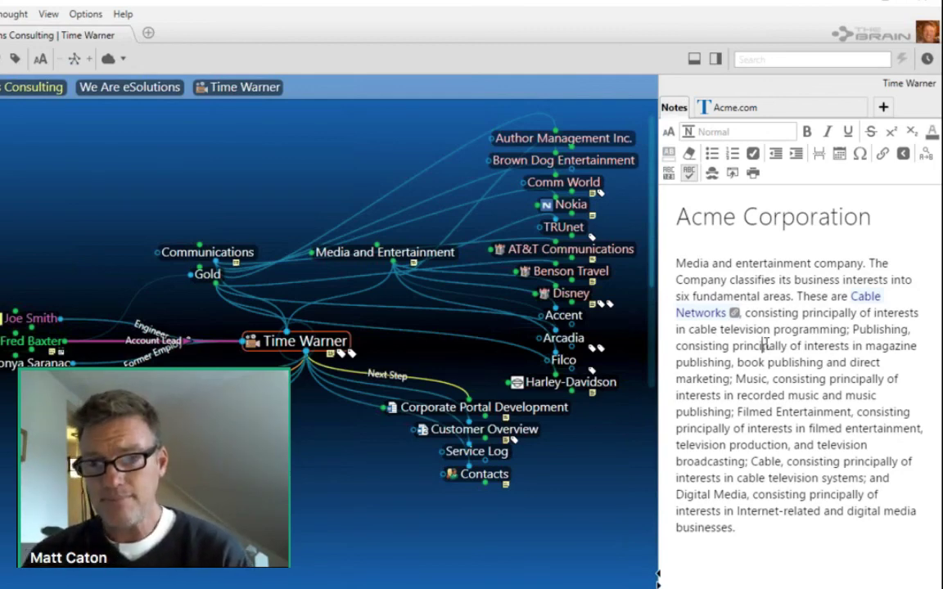
click(762, 346)
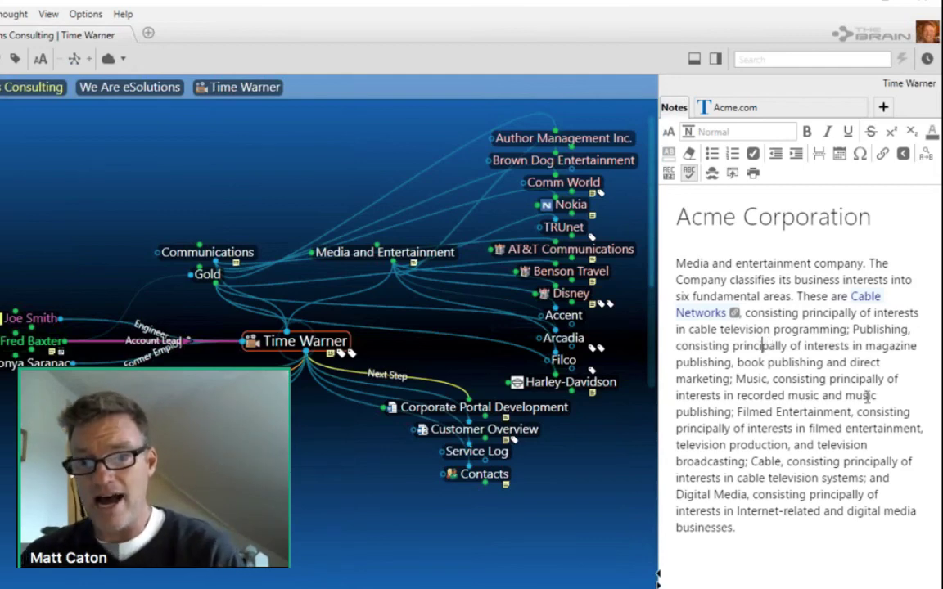
Split the note before "Cable, consisting principally" and add blank lines between the two paragraphs.
click(751, 460)
key(Return)
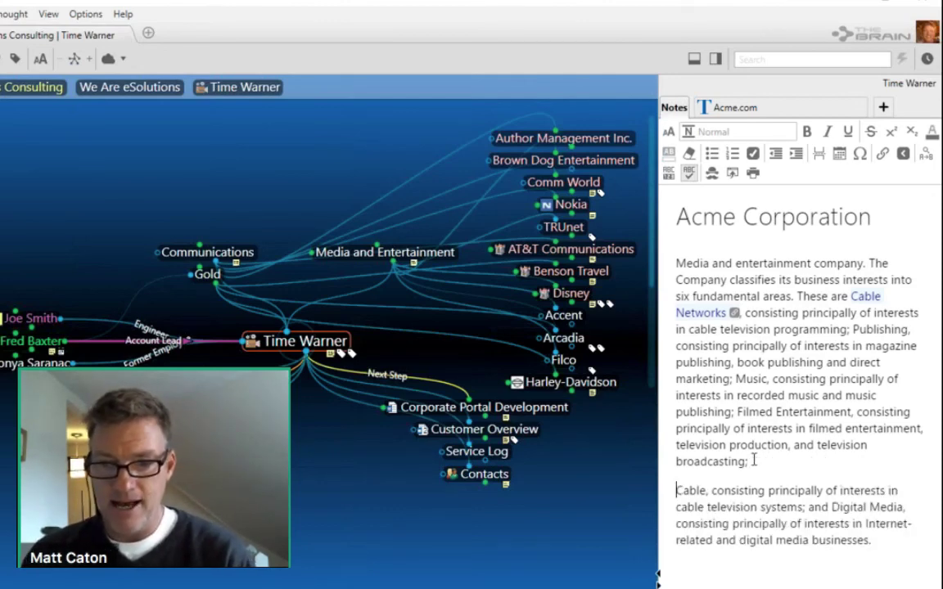
key(Return)
key(Return)
click(703, 492)
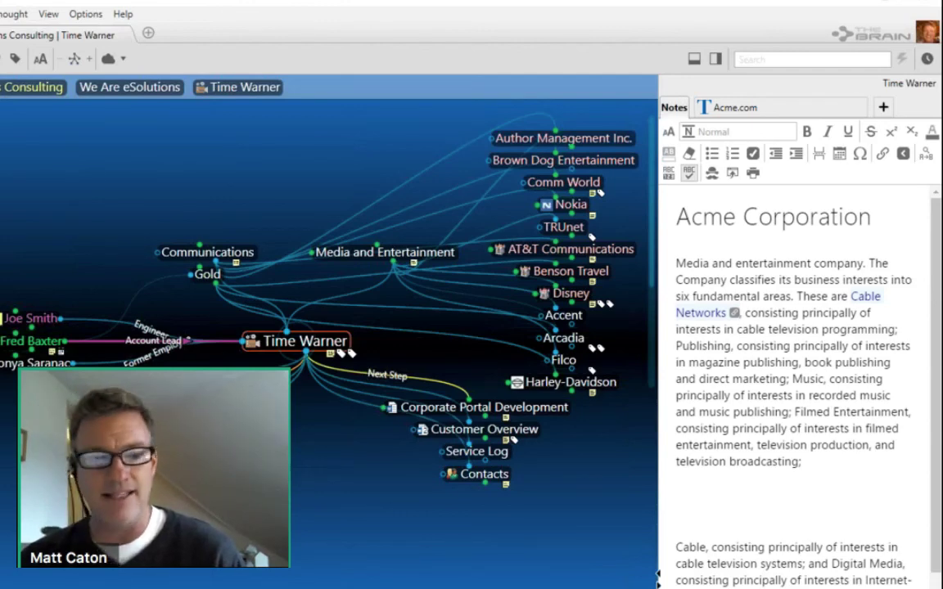
Switch to the browser, place its window beside the note, and embed the open YouTube video in the gap above the Cable paragraph.
key(alt+Tab)
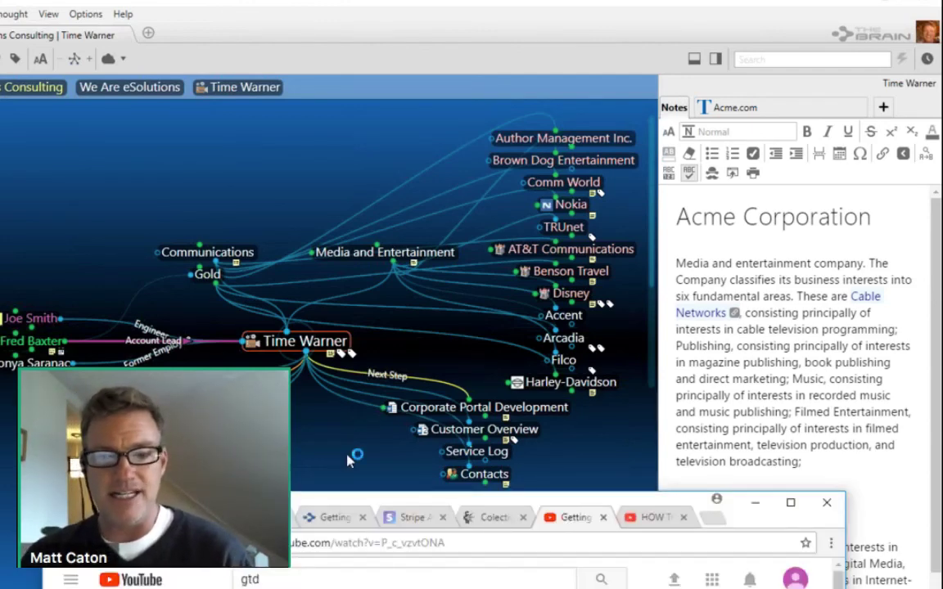
drag(523, 495, 439, 142)
click(327, 360)
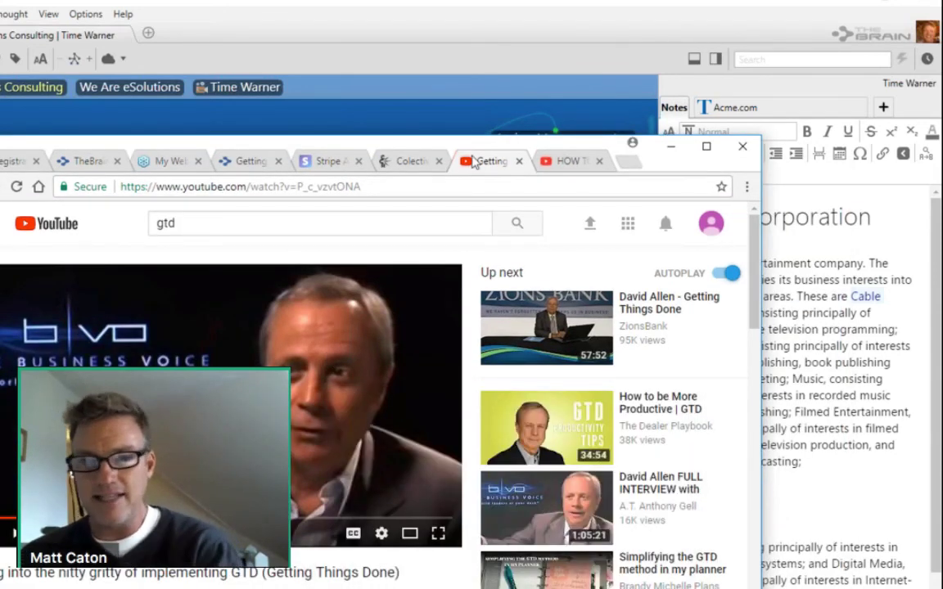
drag(472, 160, 422, 489)
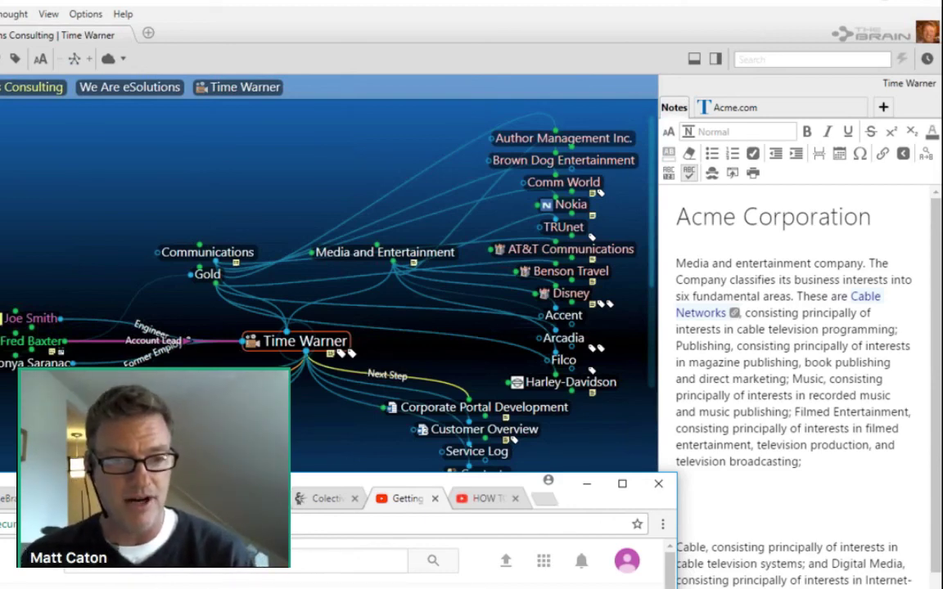
drag(288, 455, 696, 487)
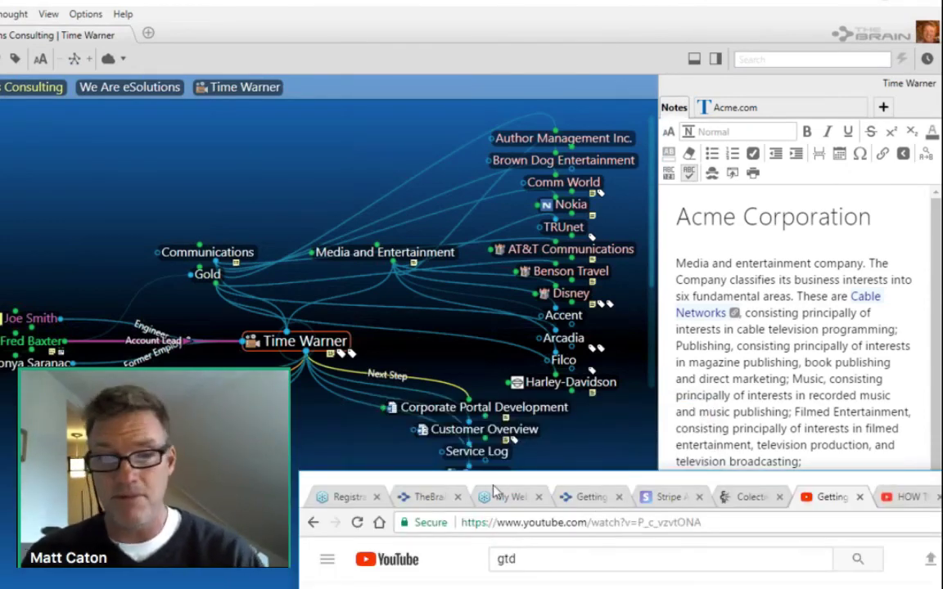
drag(493, 486, 435, 541)
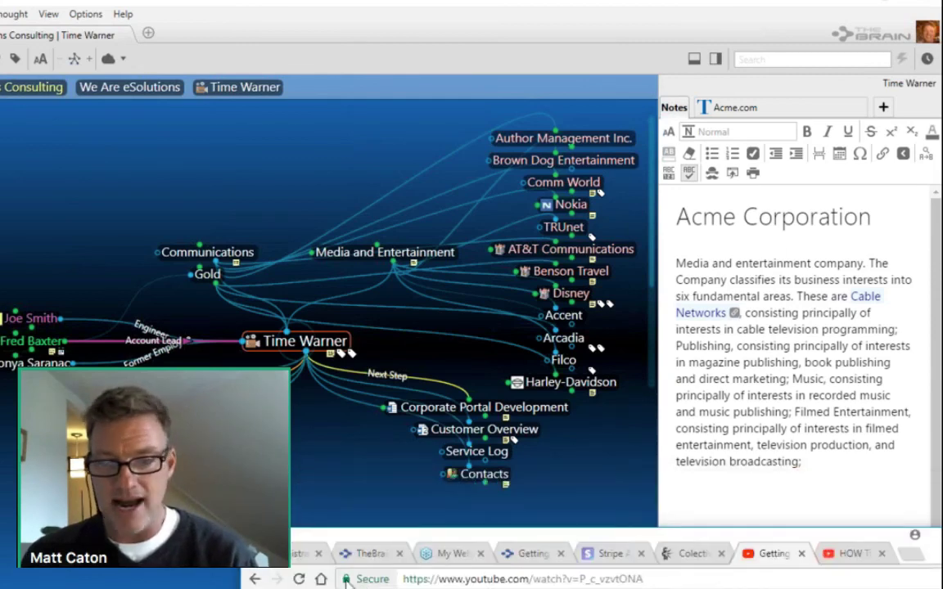
drag(350, 578, 692, 502)
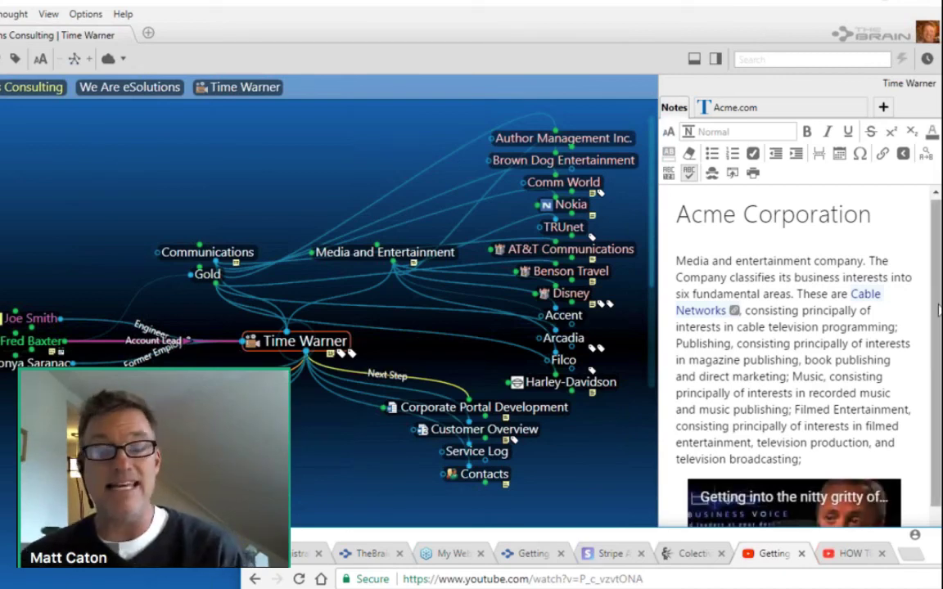
Add the line "Here is a great tour on GTD" directly above the embedded video in the note.
scroll(938, 352, down, 2)
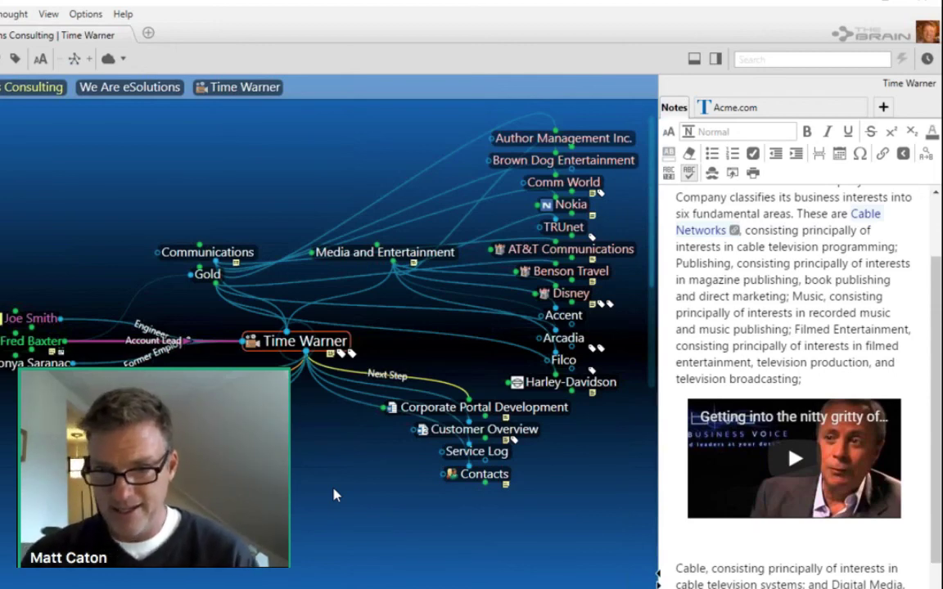
key(Return)
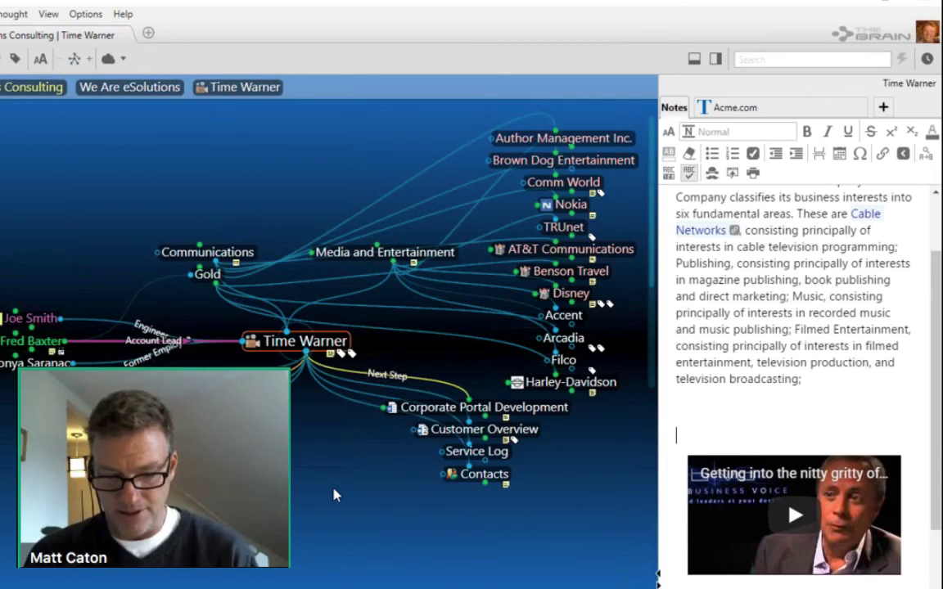
text(Here is)
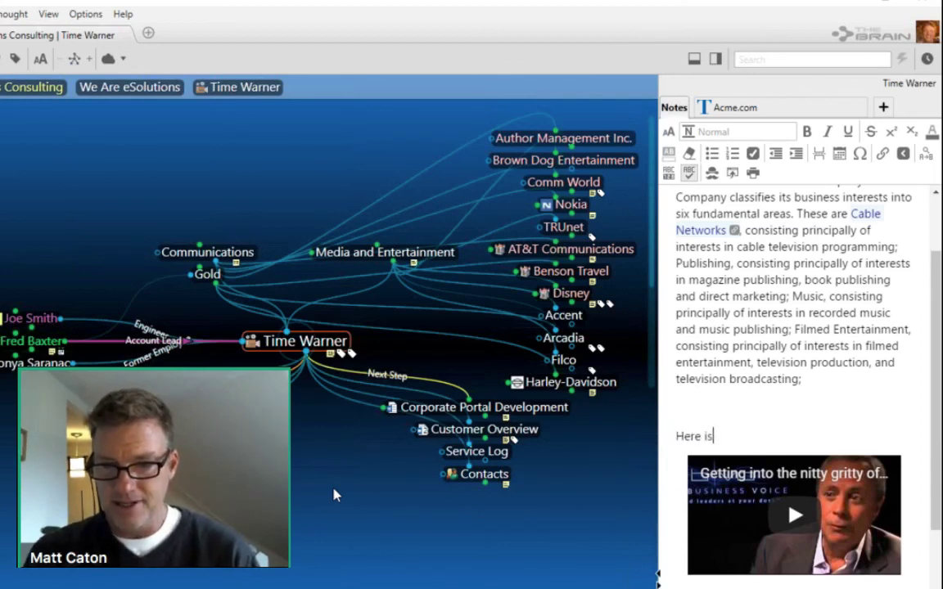
text( a great t)
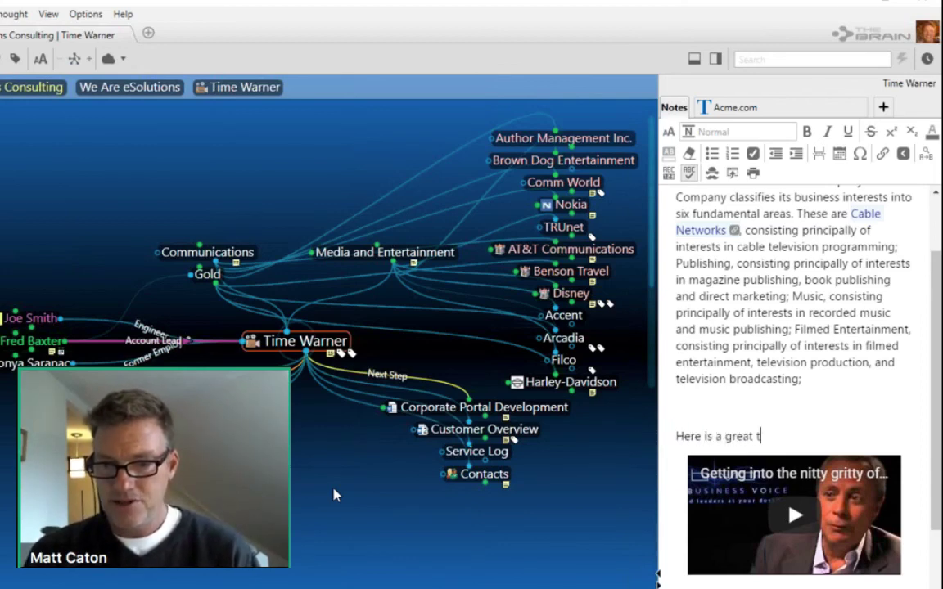
text(our on GTD)
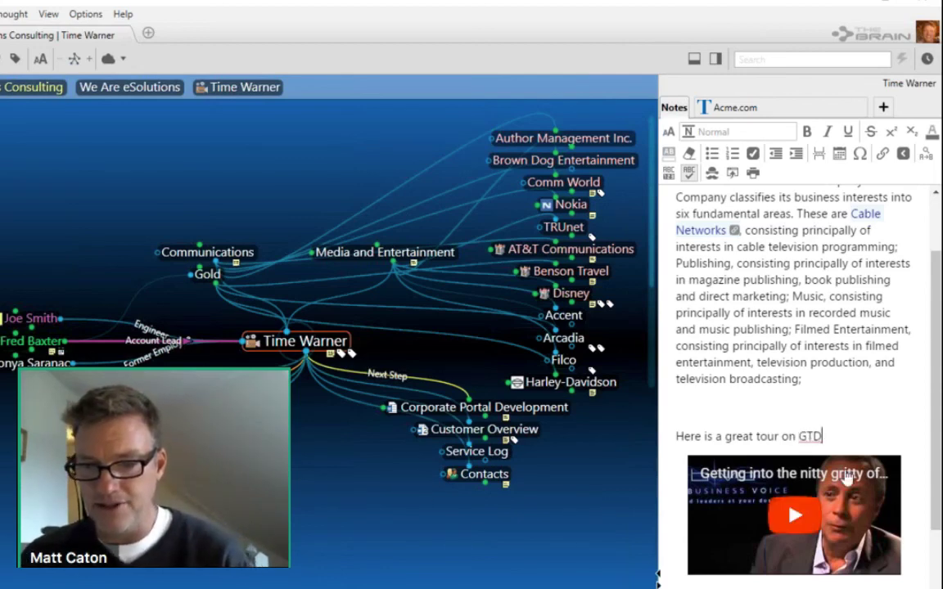
Apply the Heading paragraph style to the "Here is a great tour on GTD" line.
click(754, 436)
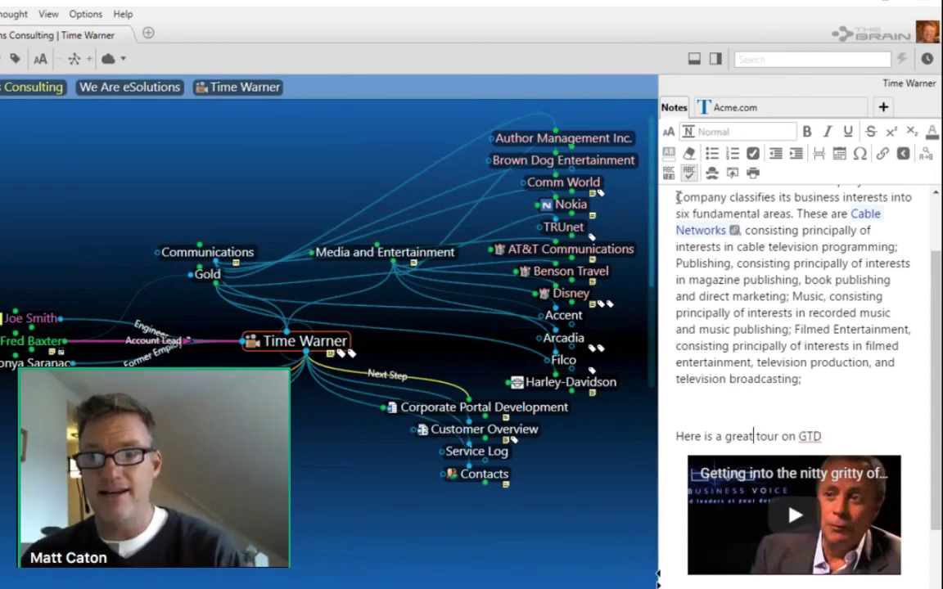
click(728, 136)
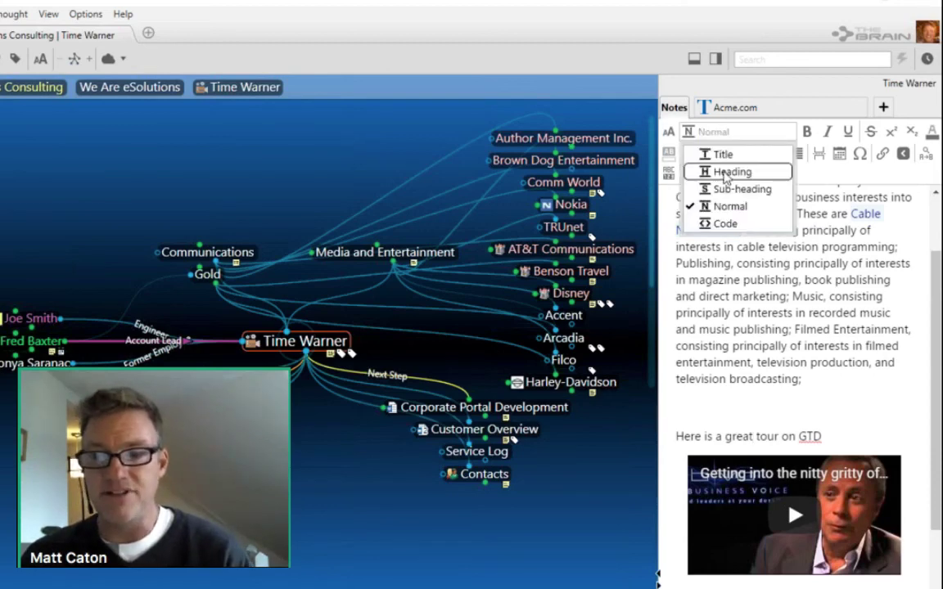
click(727, 172)
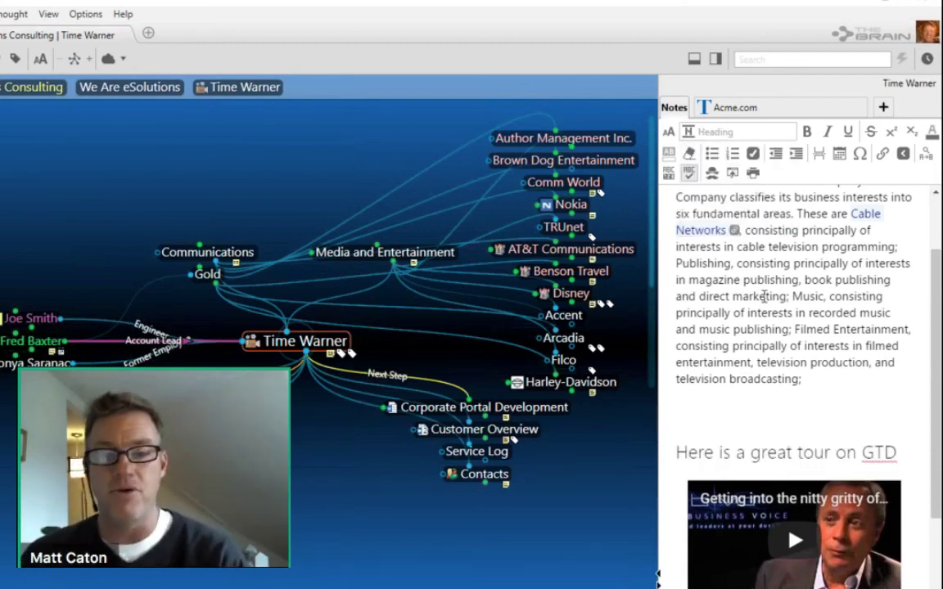
Review the note around the embedded video and apply the DelRey notes style.
scroll(764, 296, down, 1)
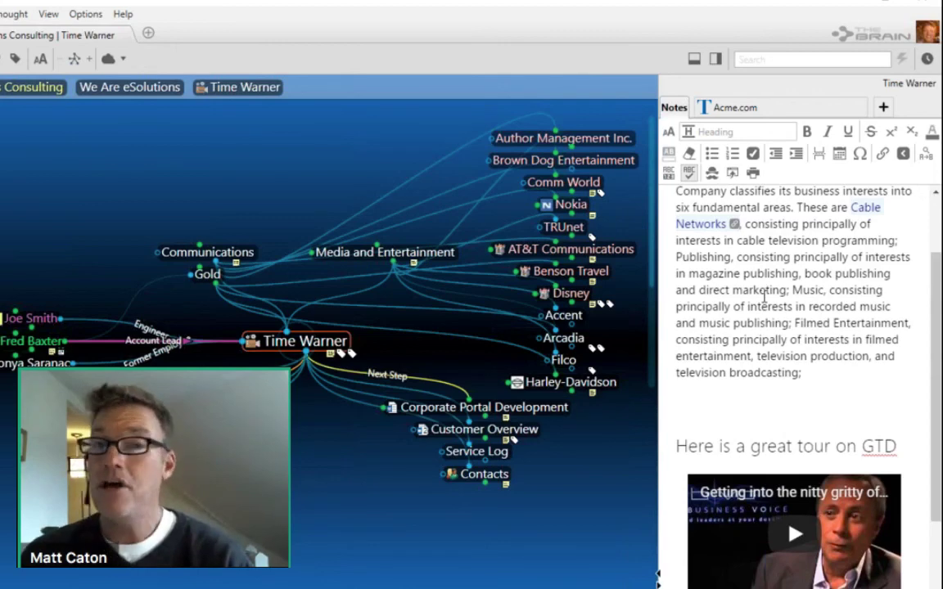
scroll(763, 294, down, 3)
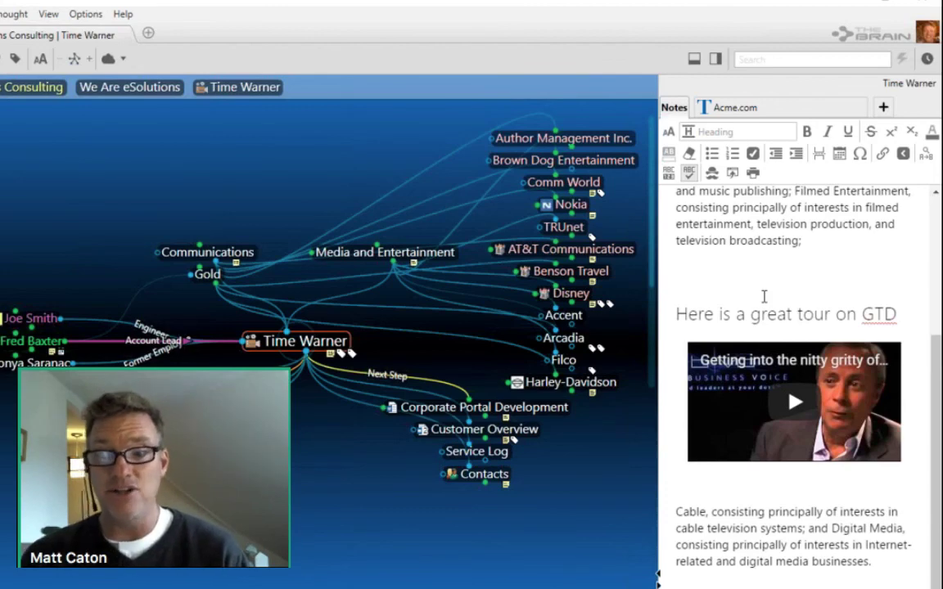
scroll(763, 296, up, 5)
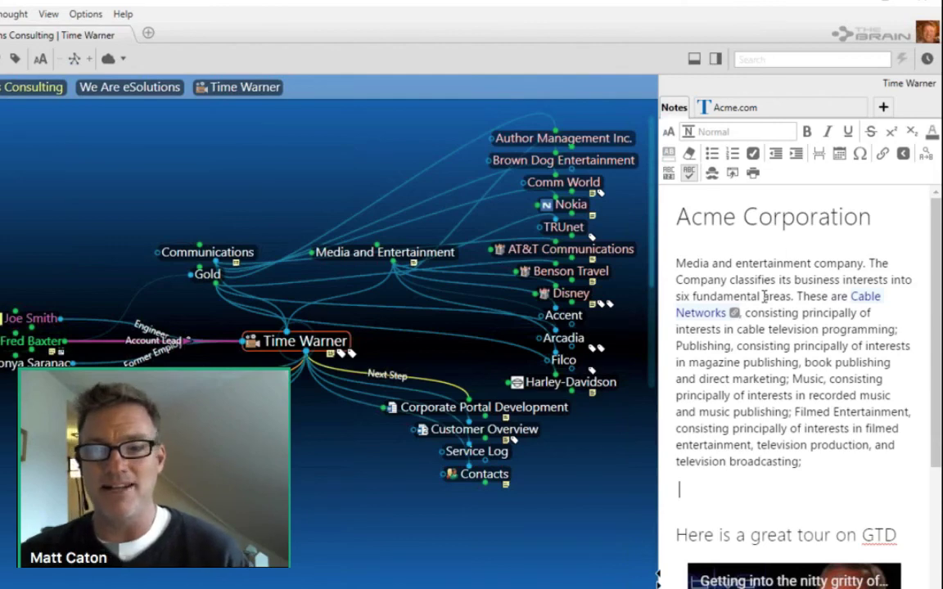
click(711, 175)
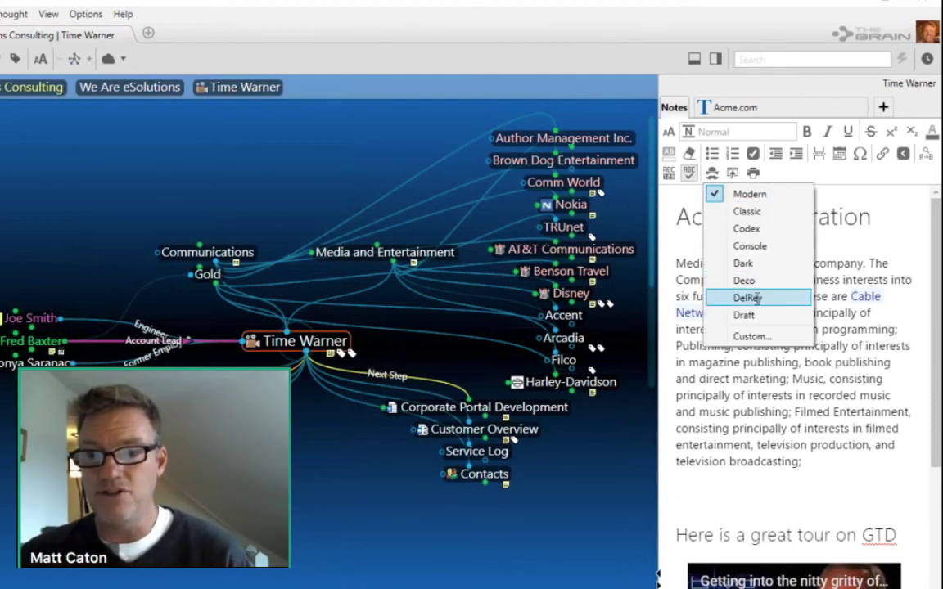
click(757, 299)
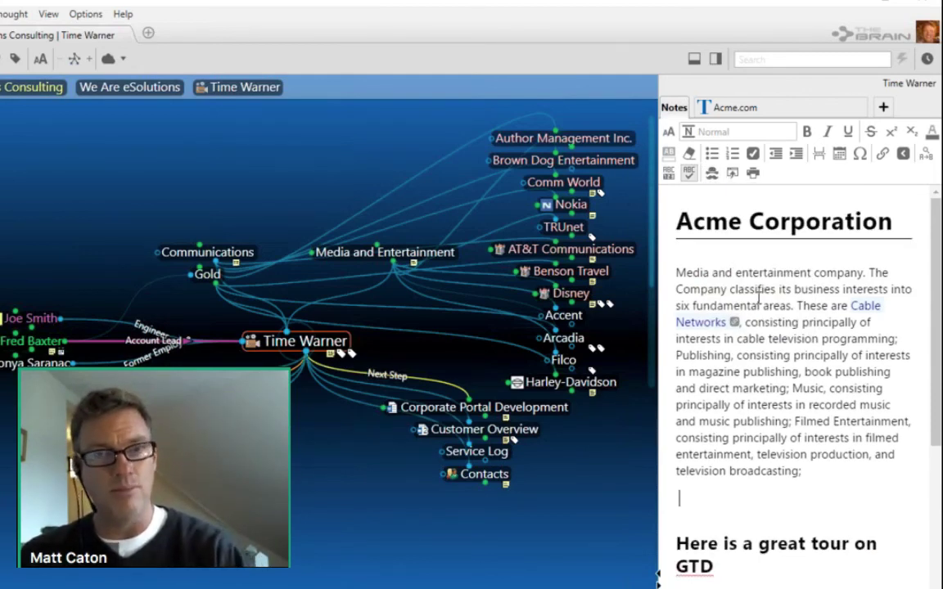
Check the restyled note and set the notes style to Classic.
scroll(759, 298, down, 3)
scroll(760, 299, up, 3)
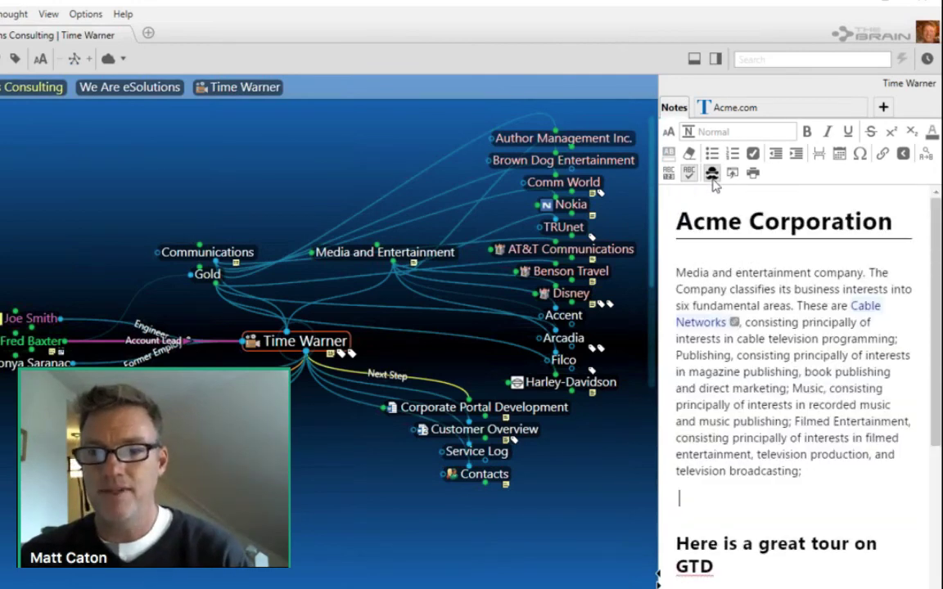
click(712, 179)
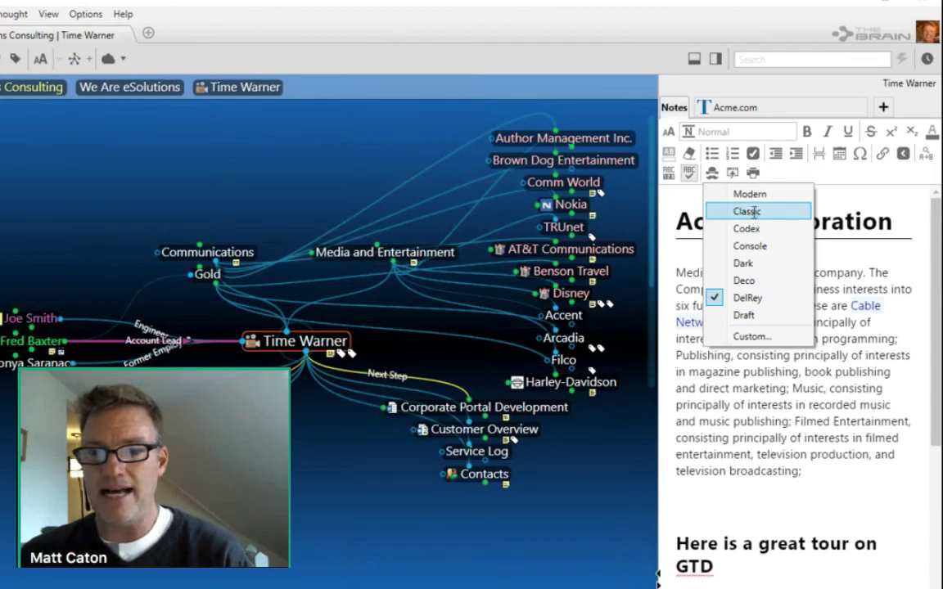
click(753, 212)
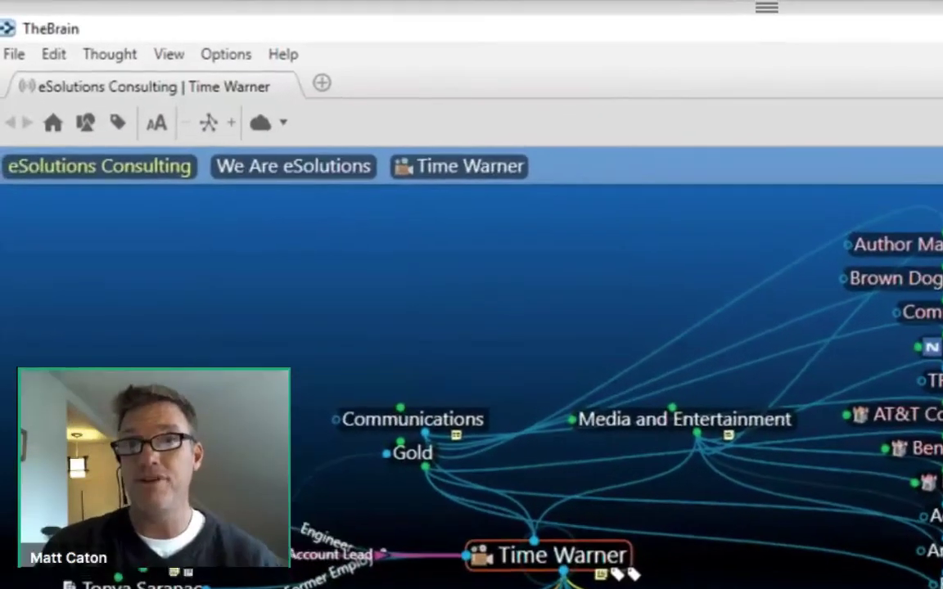
Examine the notes style choices in the Brain Theme options, including Custom, and close the dialog without changing anything.
click(229, 59)
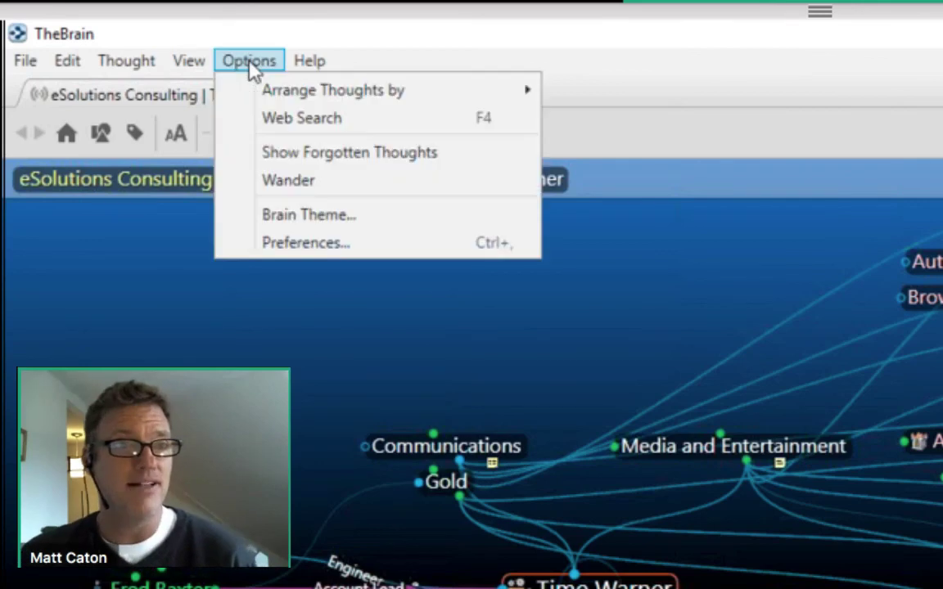
click(317, 216)
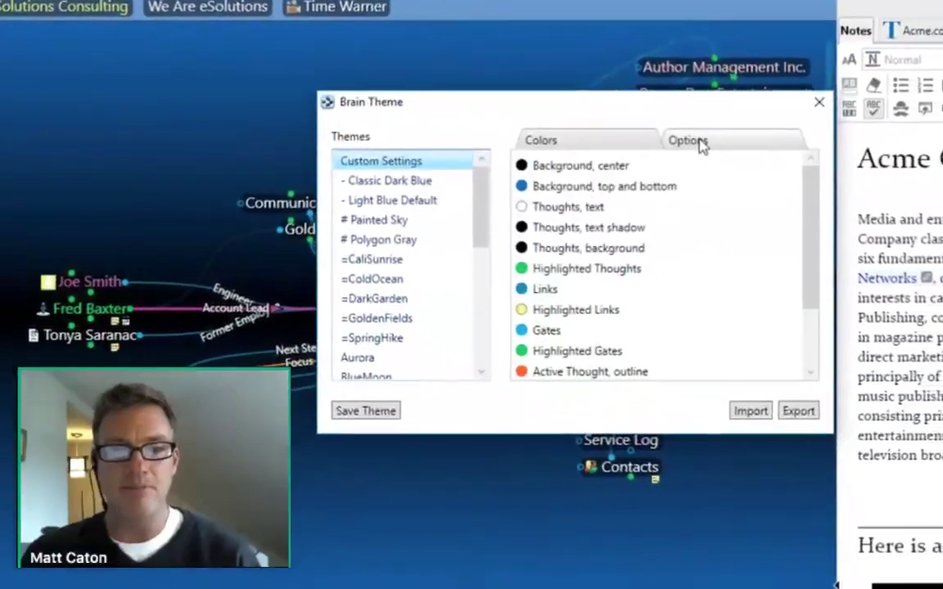
click(714, 159)
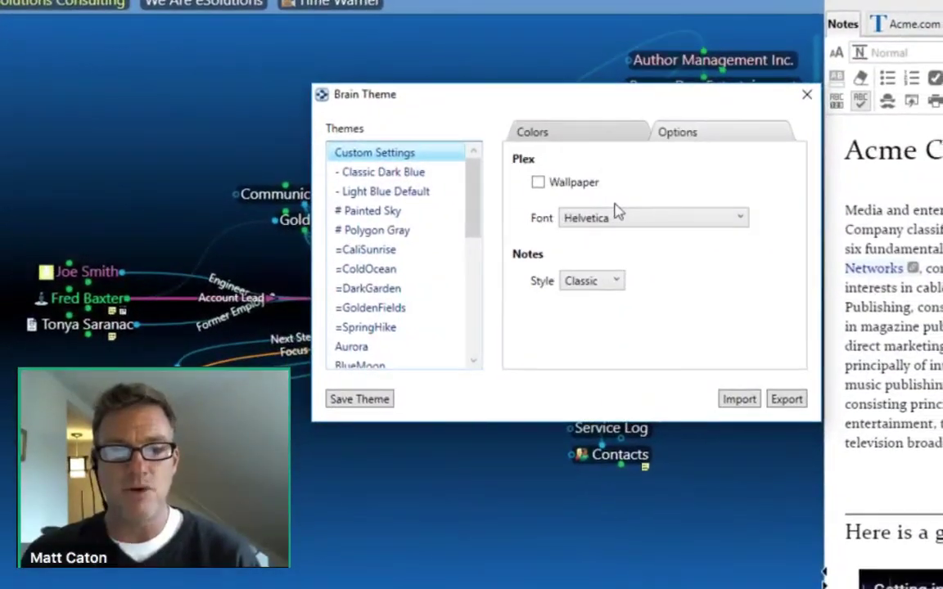
click(652, 316)
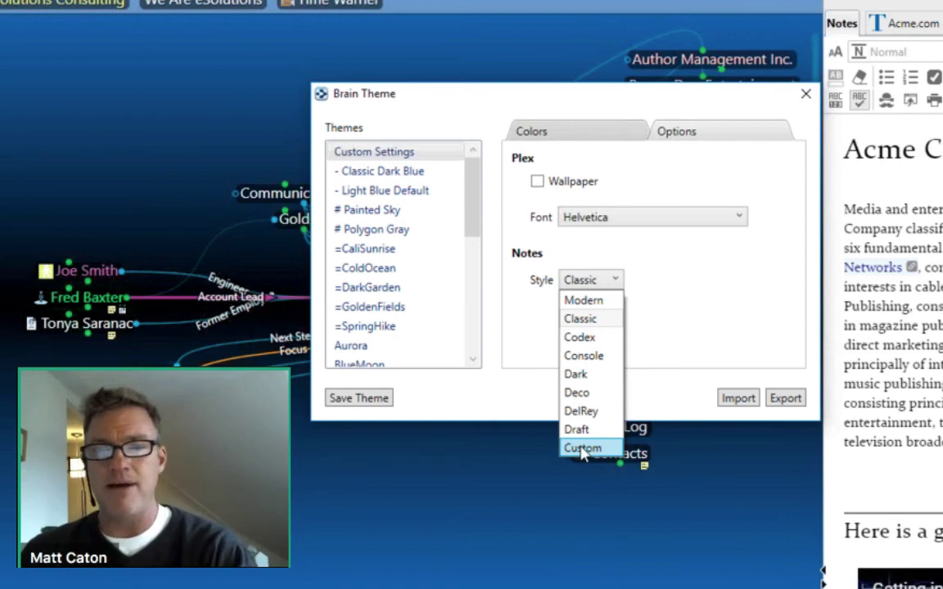
click(528, 410)
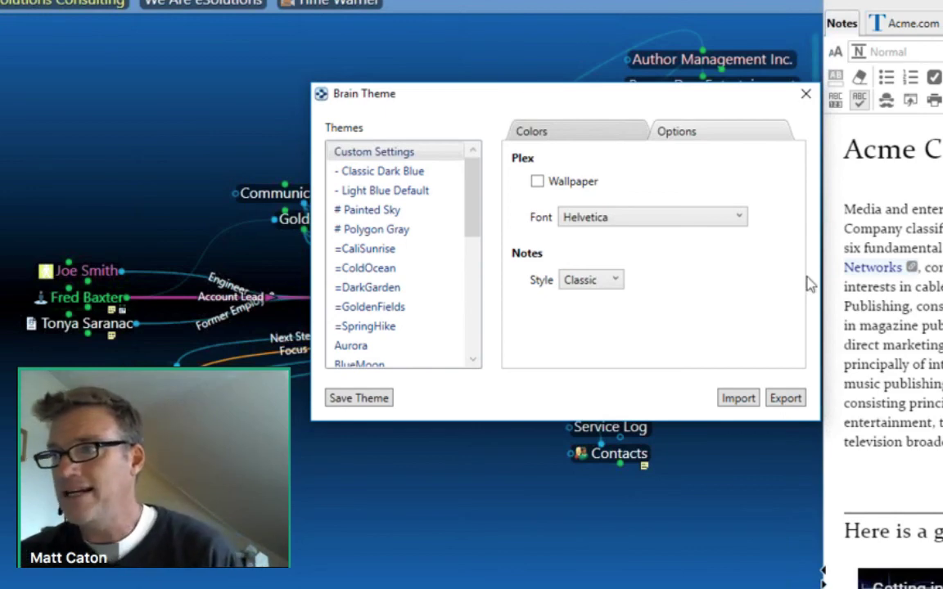
click(806, 99)
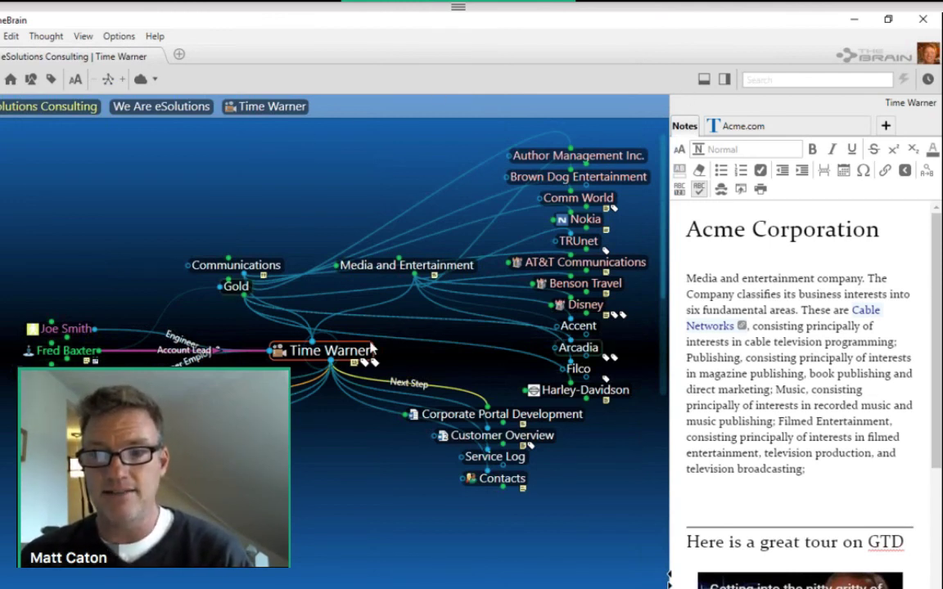
Show the Acme.com web attachment of the Time Warner thought, widen the content area and browse the page.
click(743, 126)
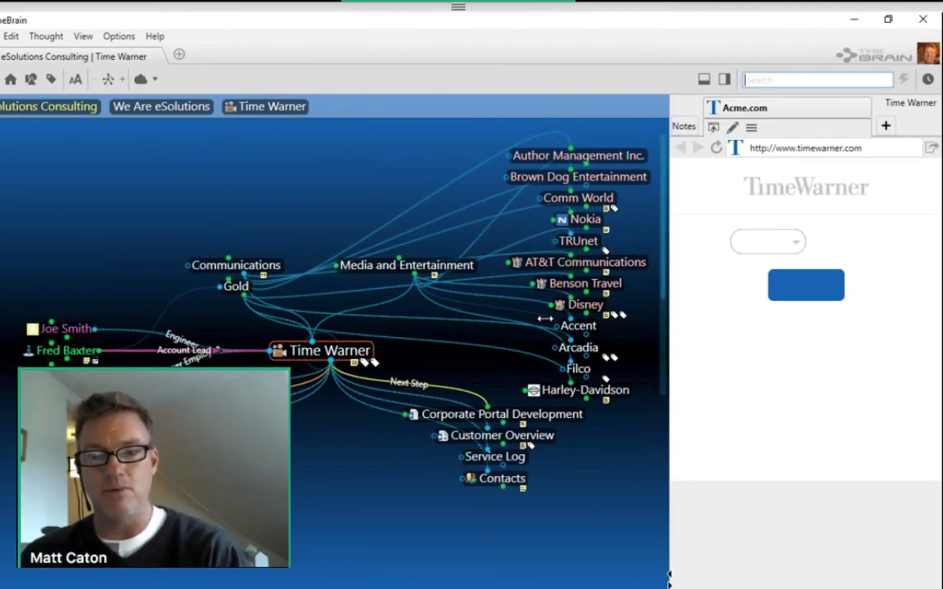
drag(545, 318, 532, 320)
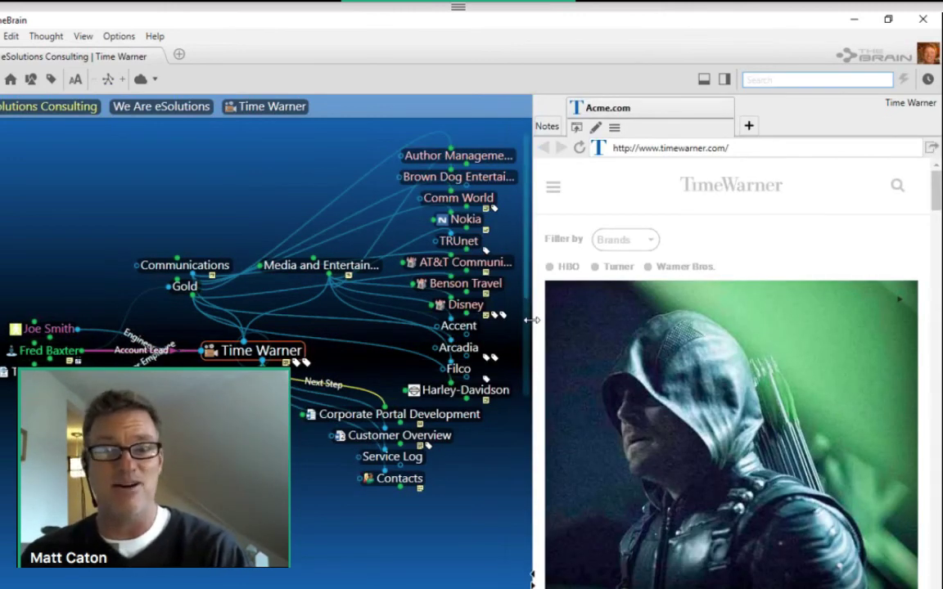
scroll(651, 314, down, 10)
scroll(652, 314, up, 3)
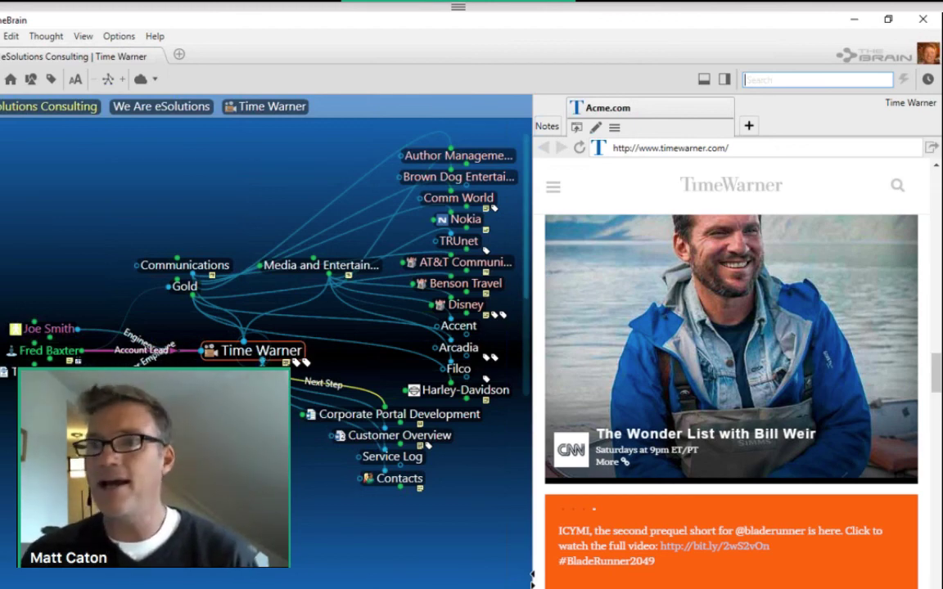
Activate the Reach Out, Time Warner thought, arrange the window beside the desktop icons, and add Website Budget.xlsx from the desktop as a child thought.
click(181, 415)
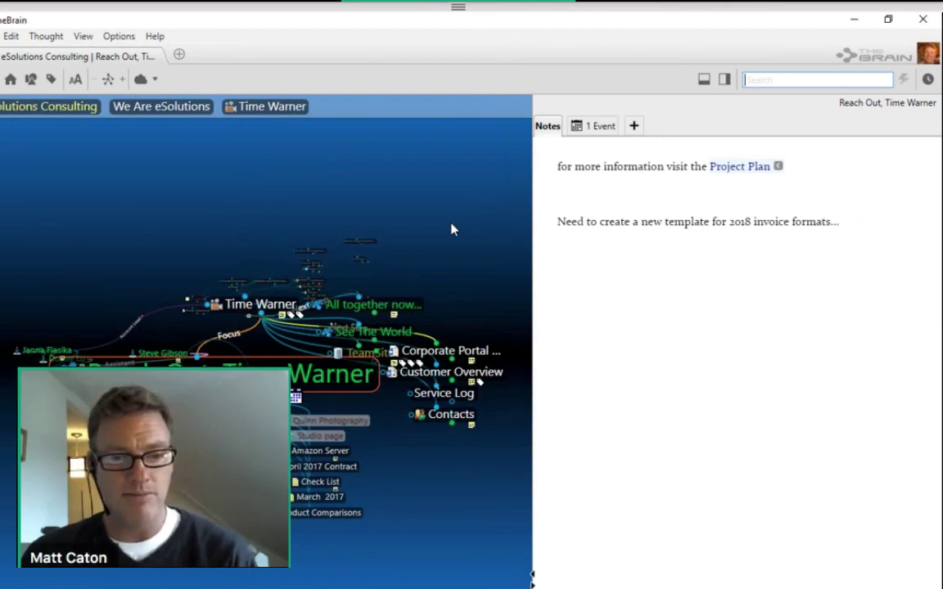
drag(457, 19, 458, 41)
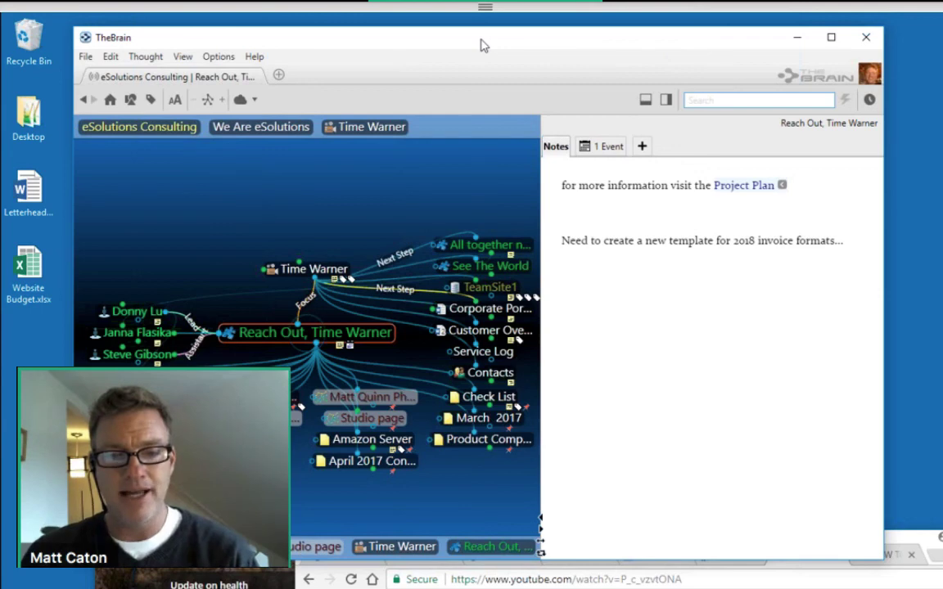
drag(481, 44, 590, 36)
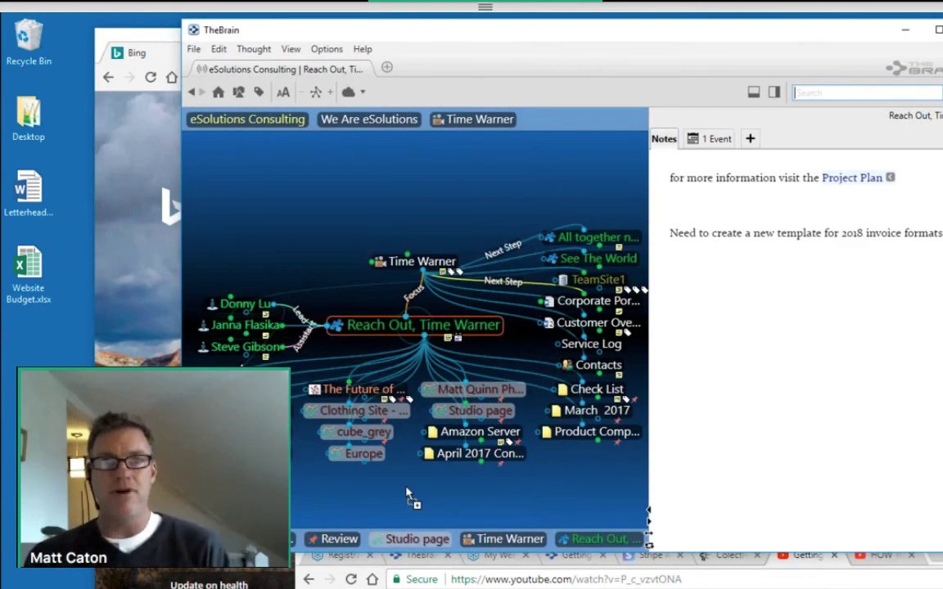
drag(406, 495, 413, 497)
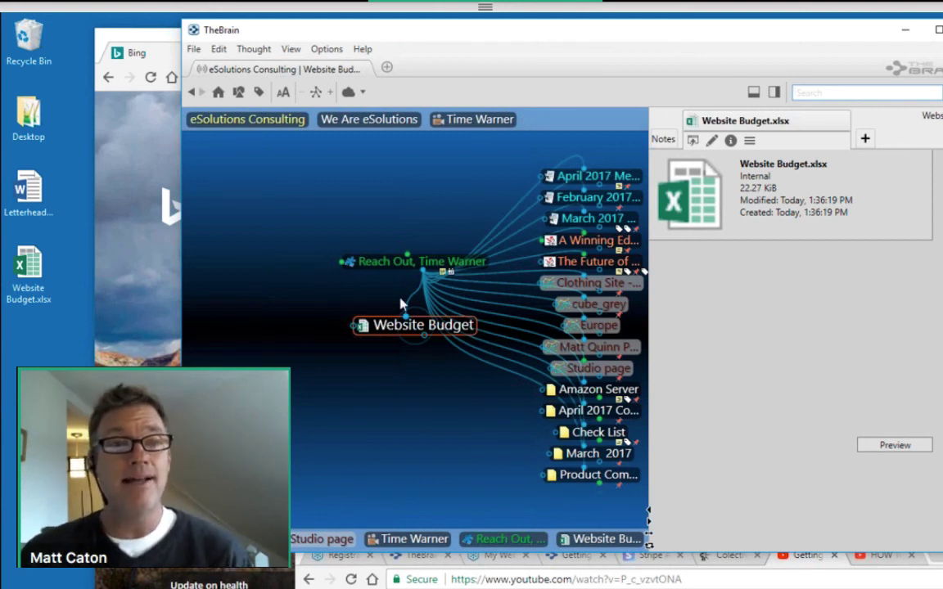
Examine the UI preferences for how dropped files are handled (move, copy or link) and close Preferences without changing the setting.
click(327, 50)
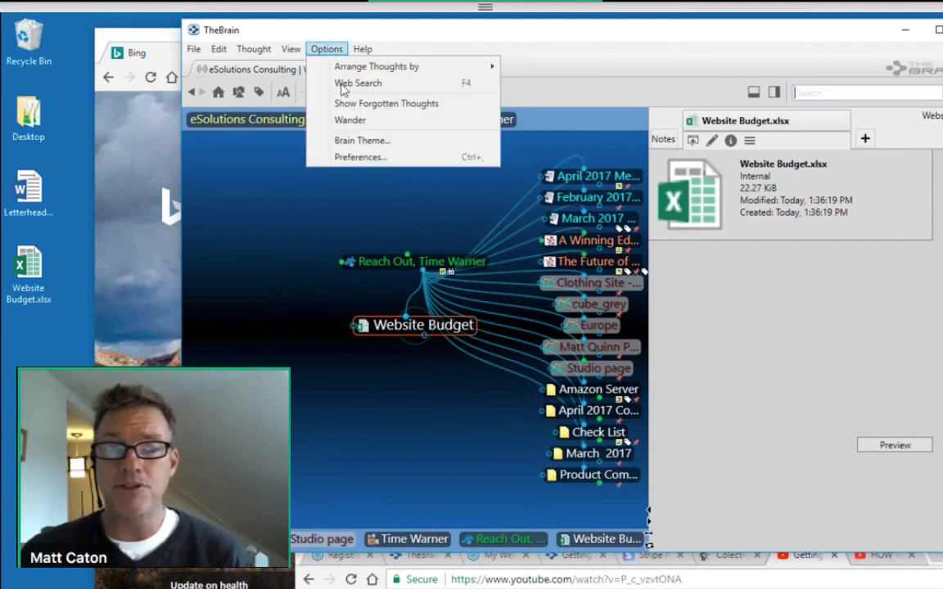
click(366, 160)
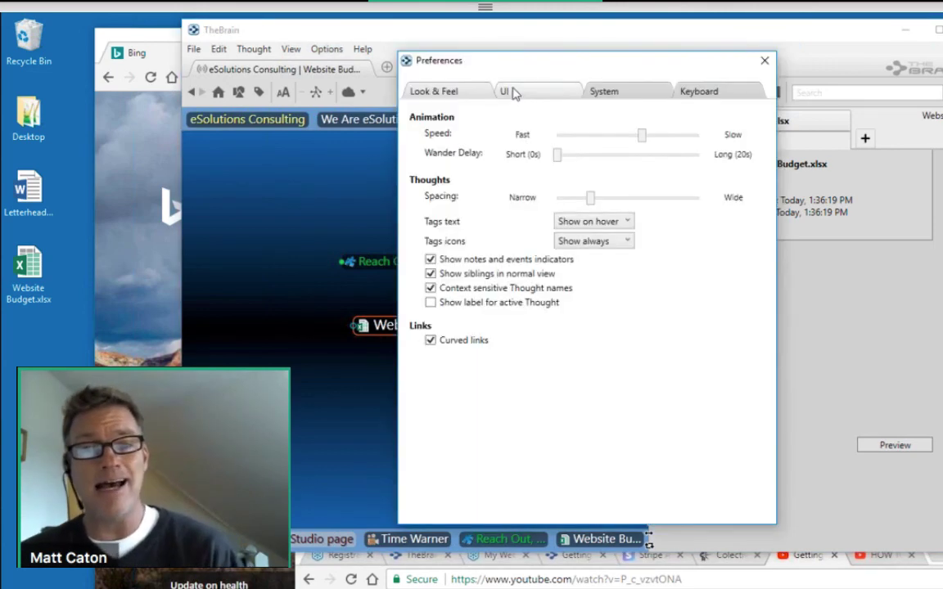
click(508, 92)
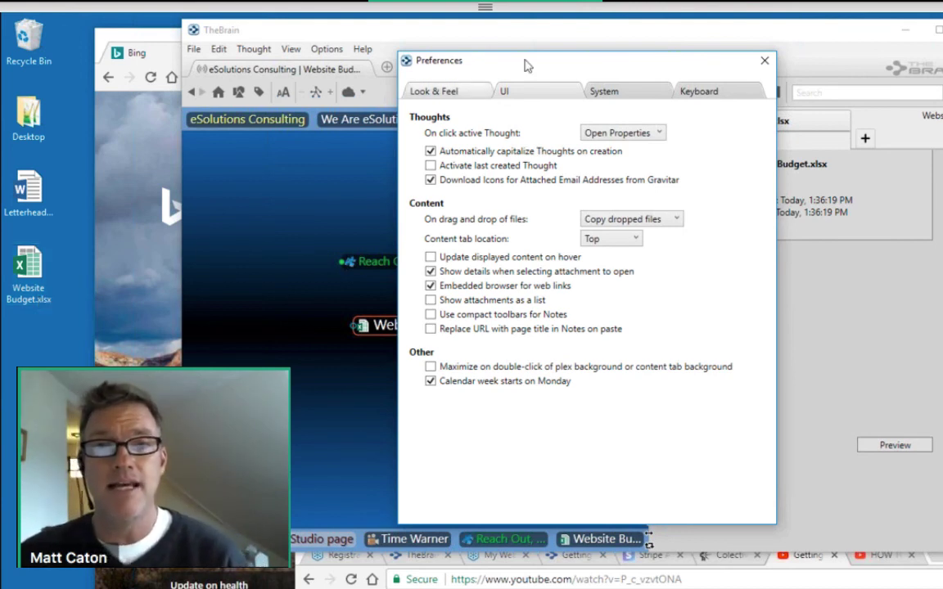
click(654, 219)
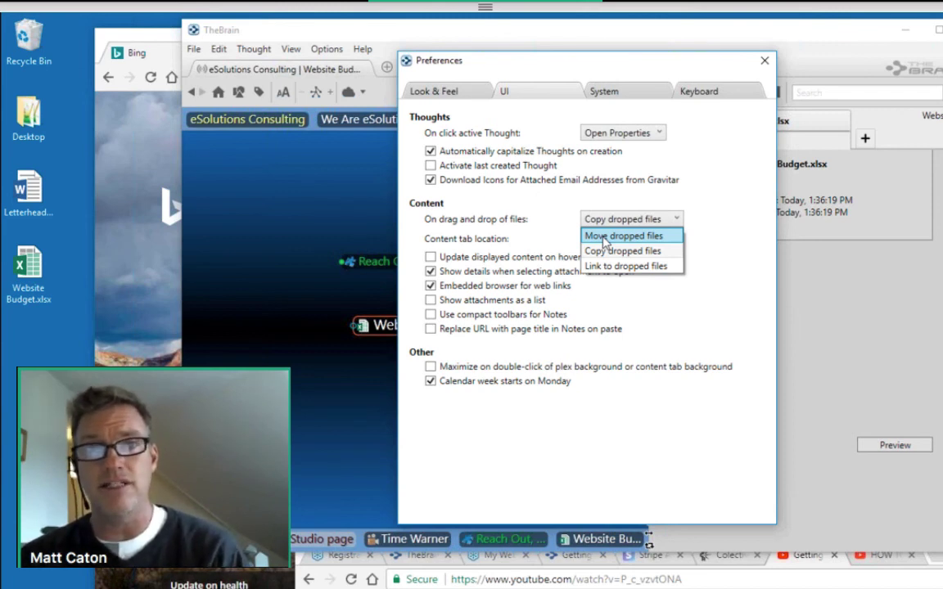
click(765, 63)
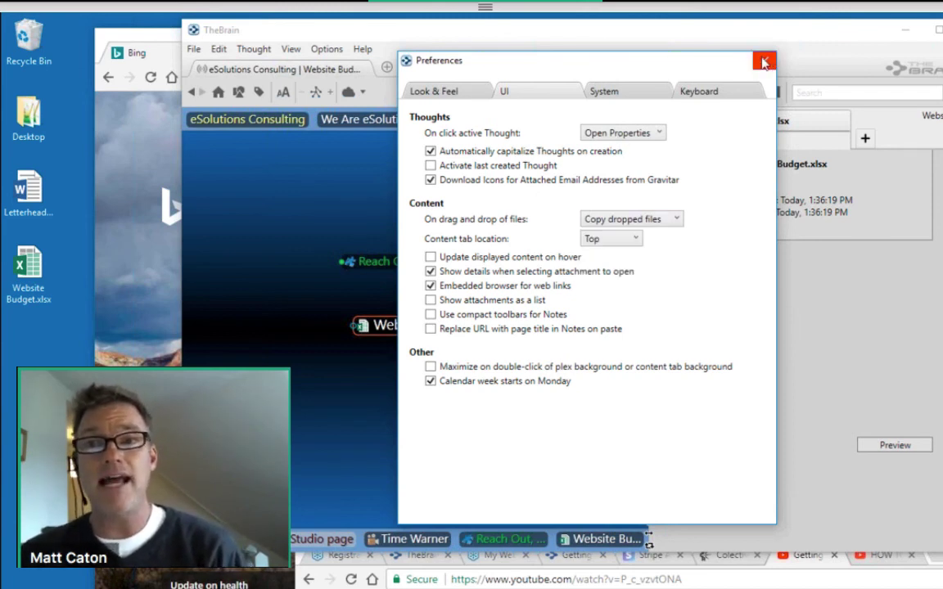
click(768, 64)
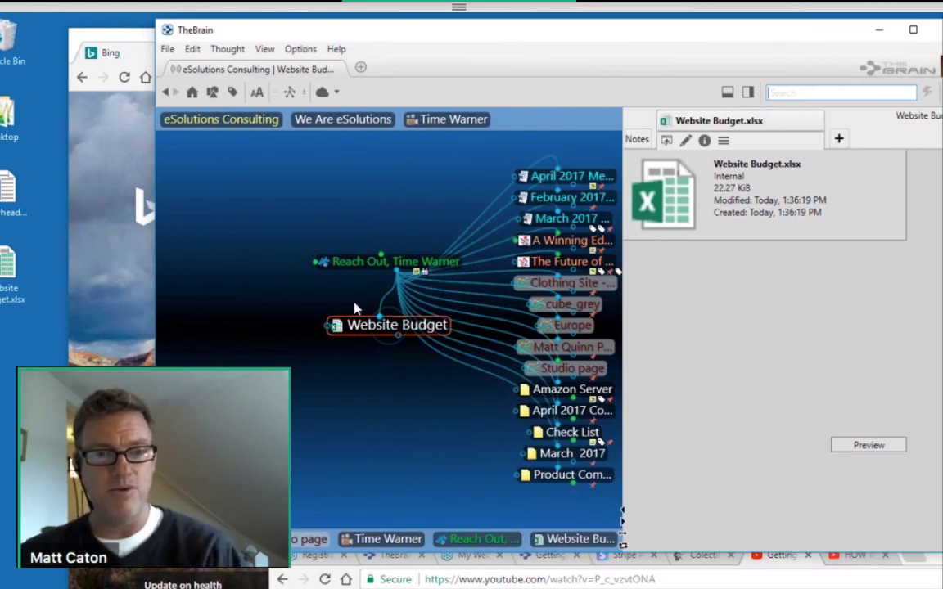
Look over the file actions for the Website Budget.xlsx attachment and request its preview.
right_click(666, 123)
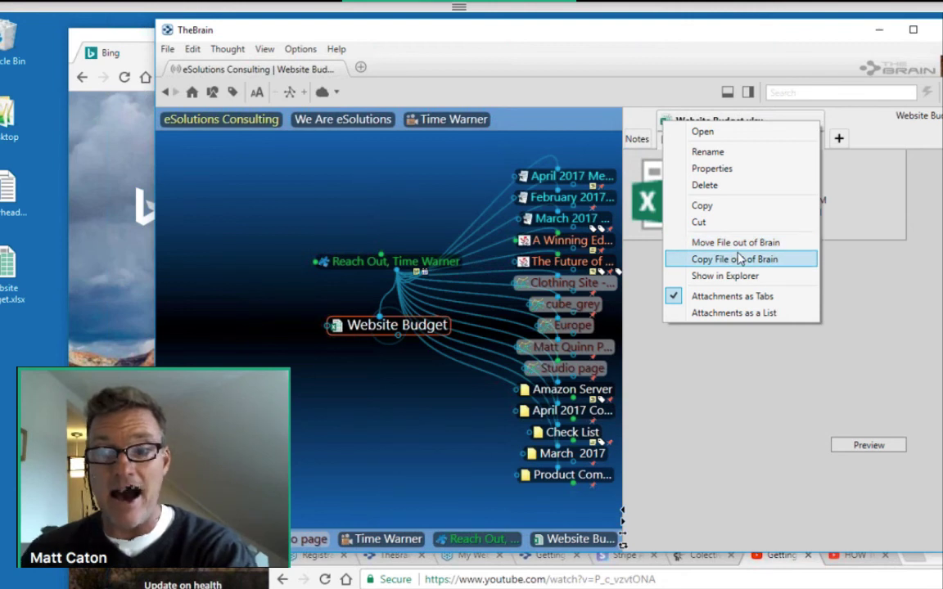
click(878, 455)
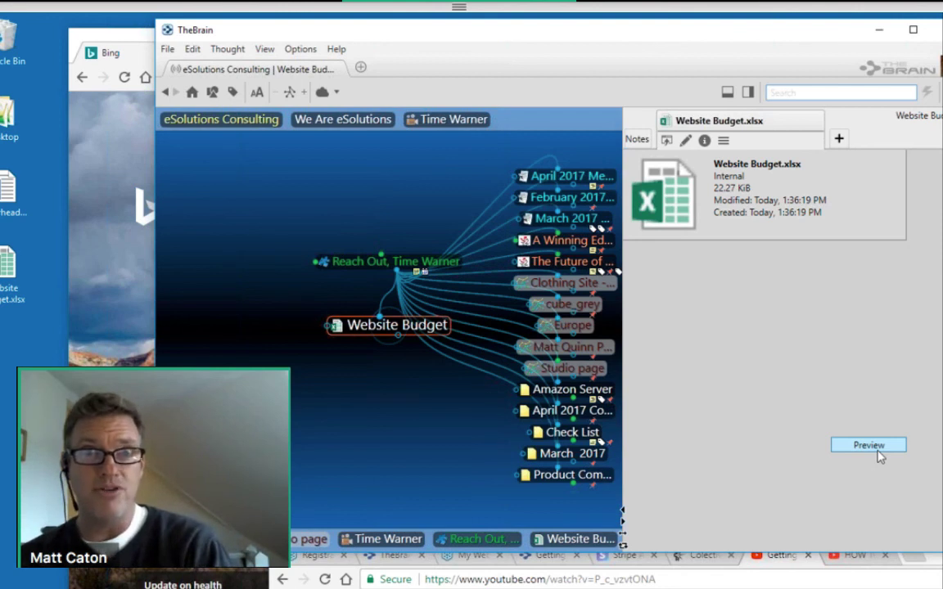
Preview the Website Budget.xlsx attachment and open the spreadsheet in Excel for viewing before returning to TheBrain.
click(869, 450)
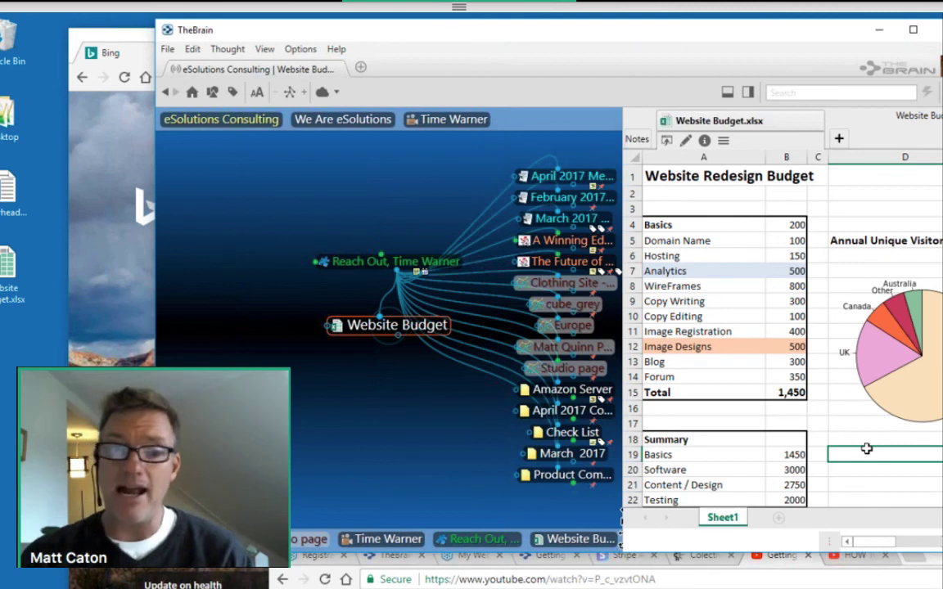
click(337, 330)
click(336, 328)
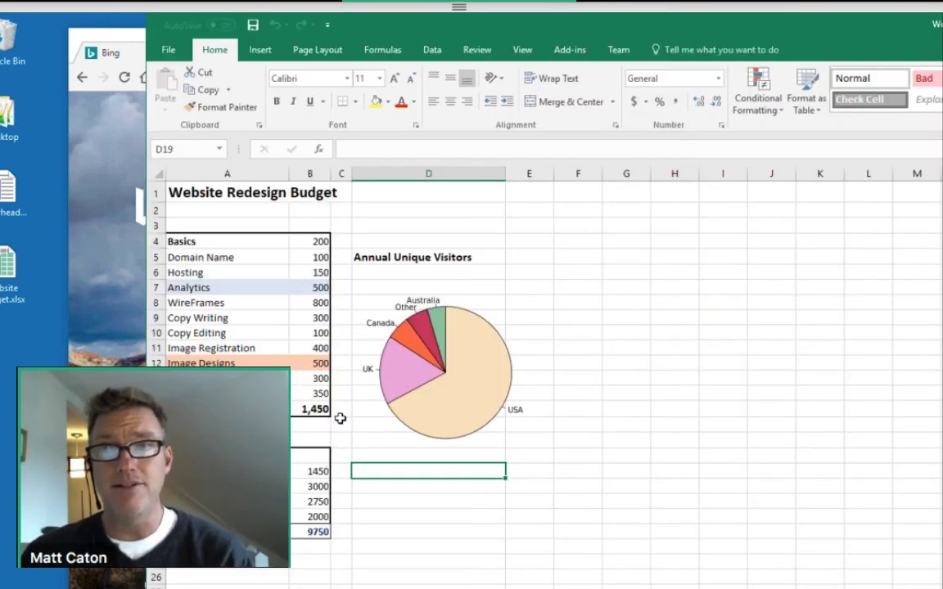
drag(831, 24, 0, 151)
click(863, 146)
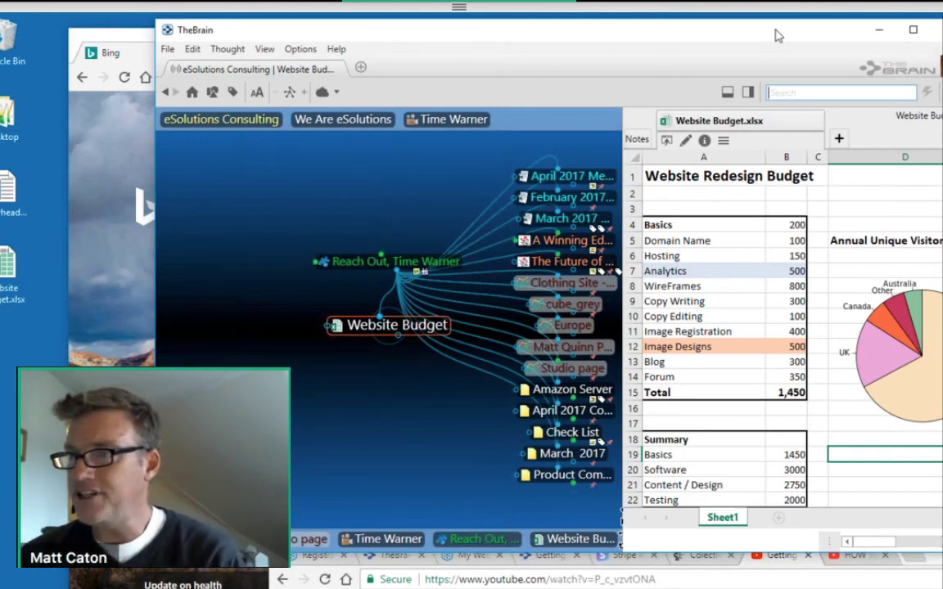
Move TheBrain window so all of it fits on screen and make Time Warner the active thought.
drag(777, 35, 630, 39)
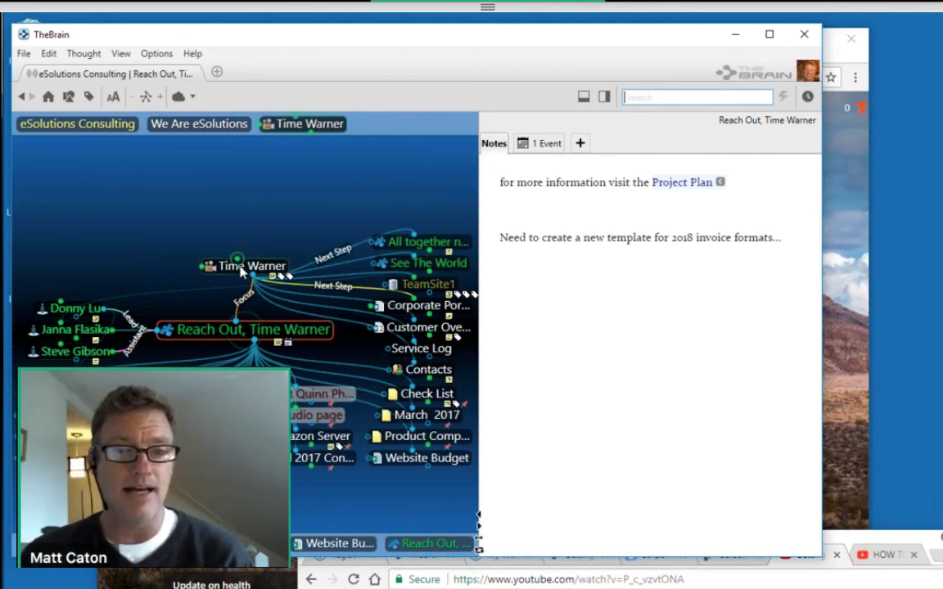
click(242, 268)
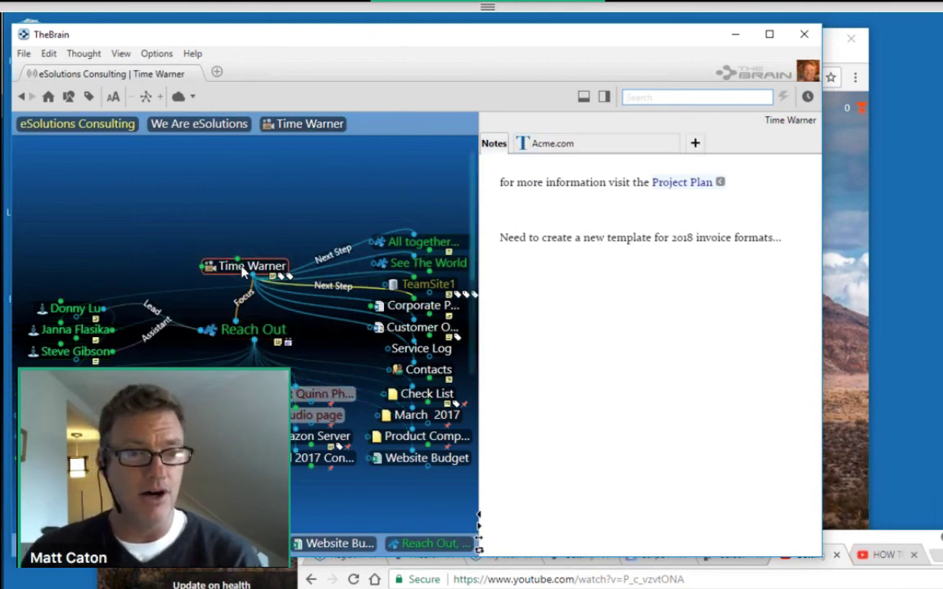
click(243, 270)
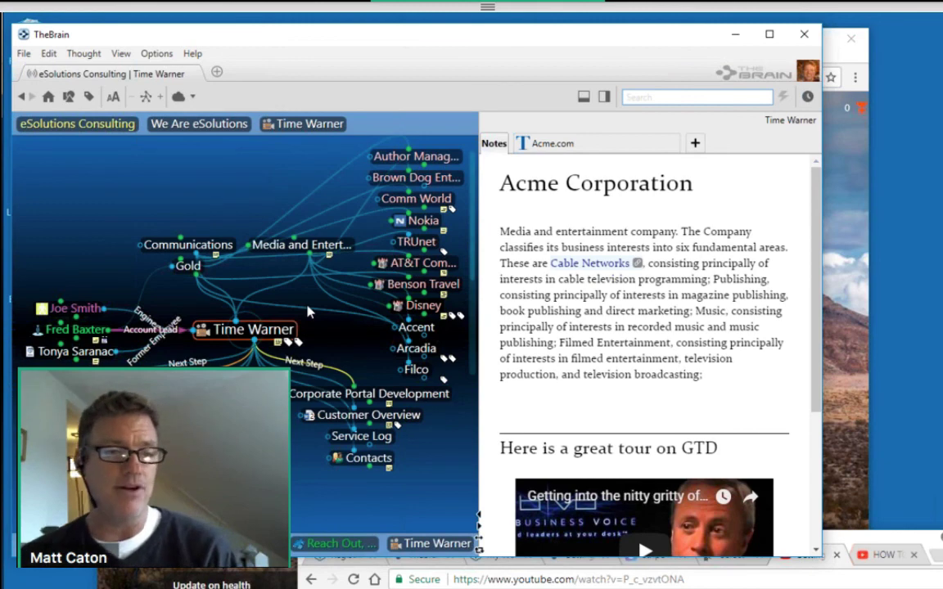
Maximize the window and examine the types and tags that can be assigned to the Time Warner thought.
click(255, 338)
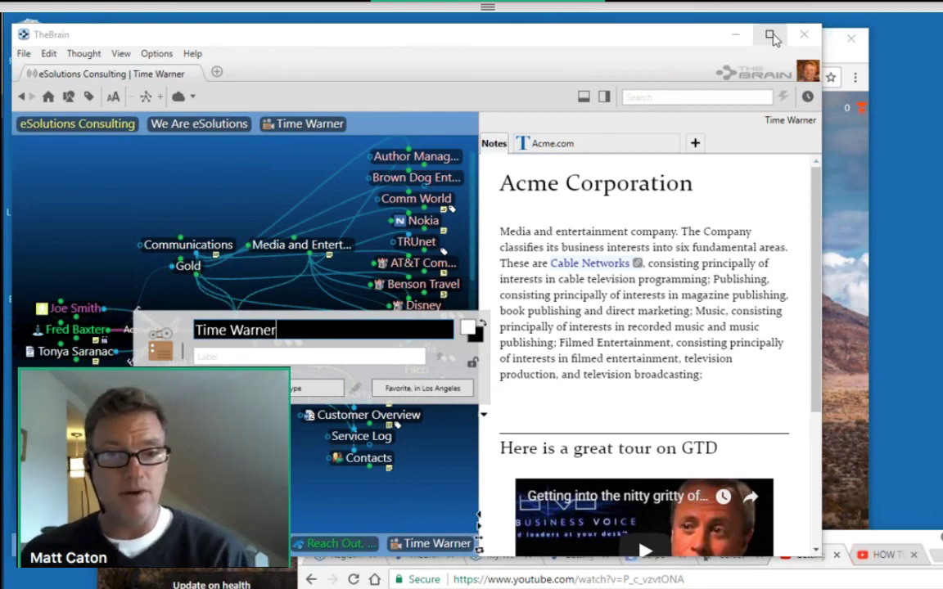
click(771, 37)
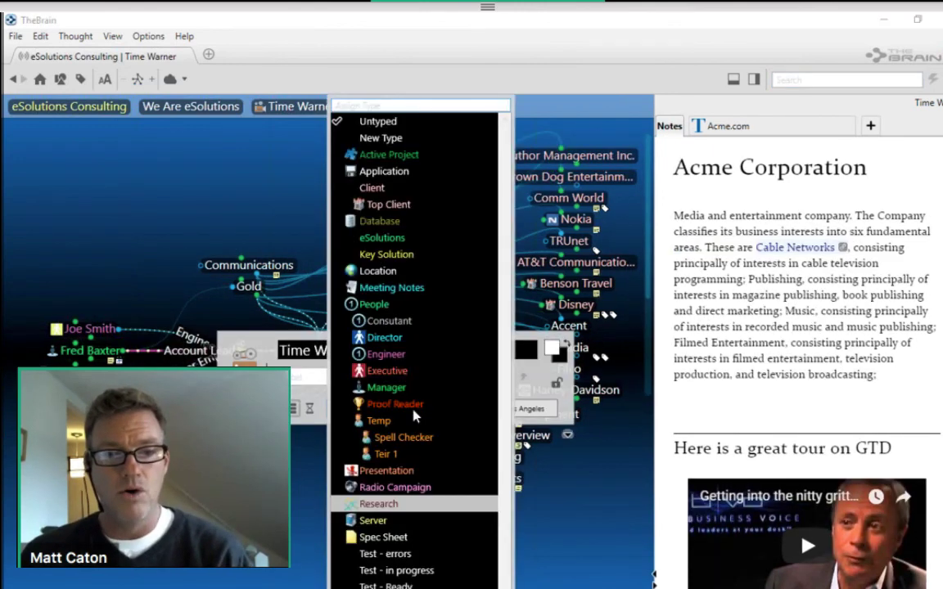
click(513, 417)
click(514, 417)
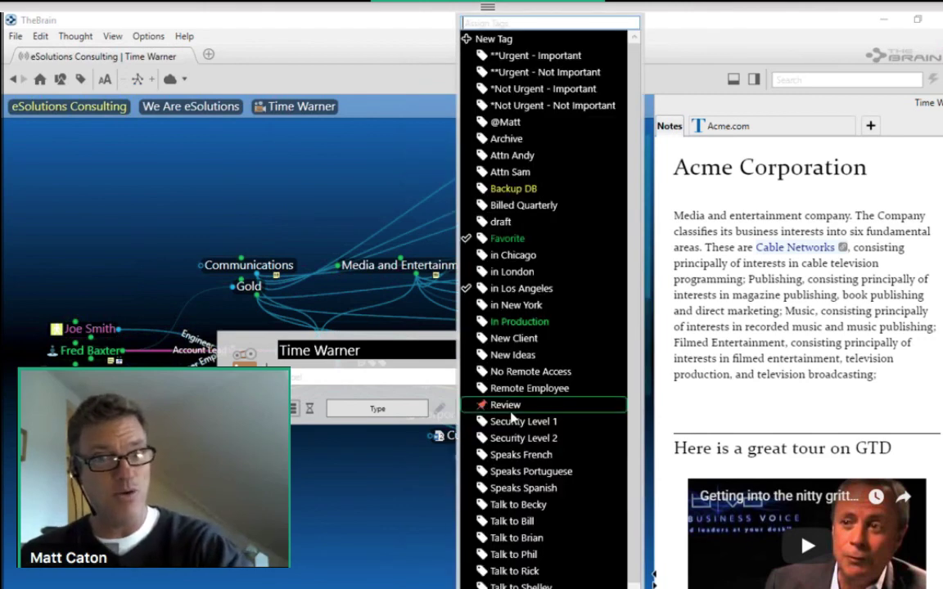
click(313, 181)
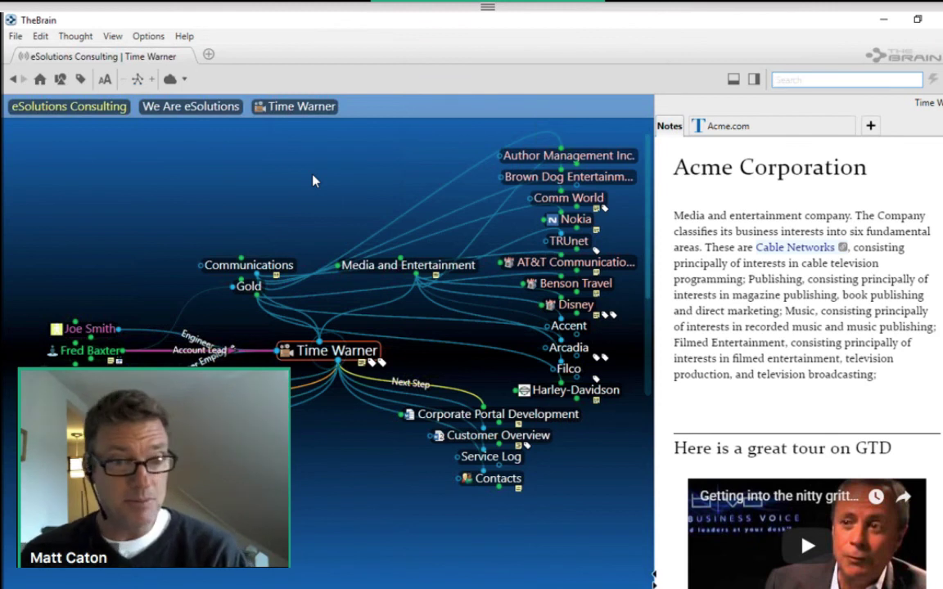
Activate the Favorite tag and open its properties.
mouse_move(324, 355)
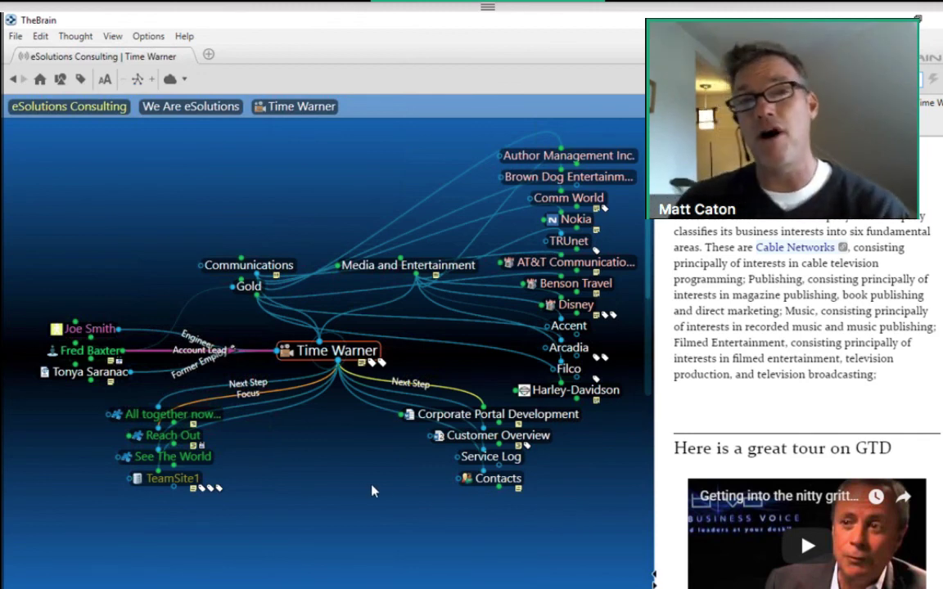
click(82, 81)
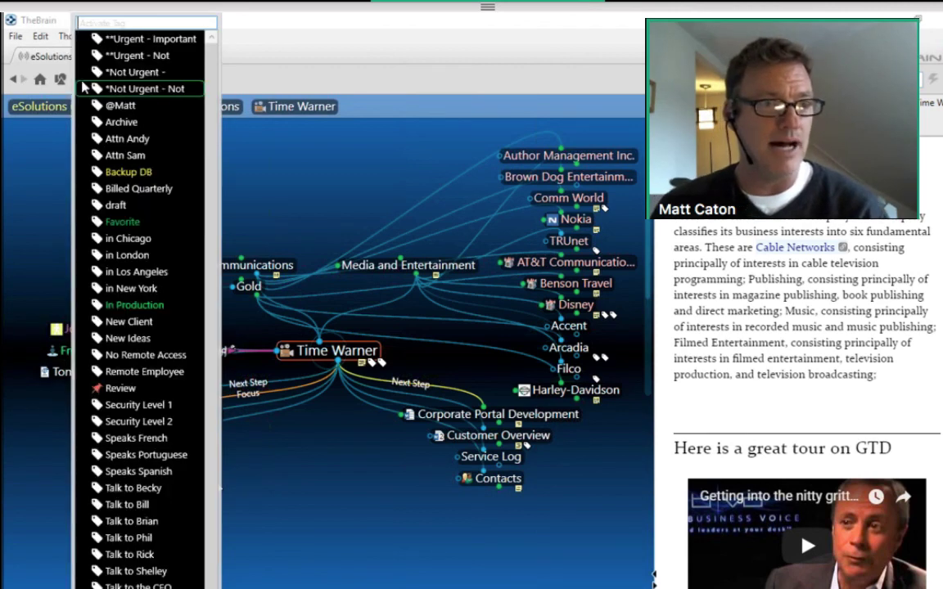
click(135, 227)
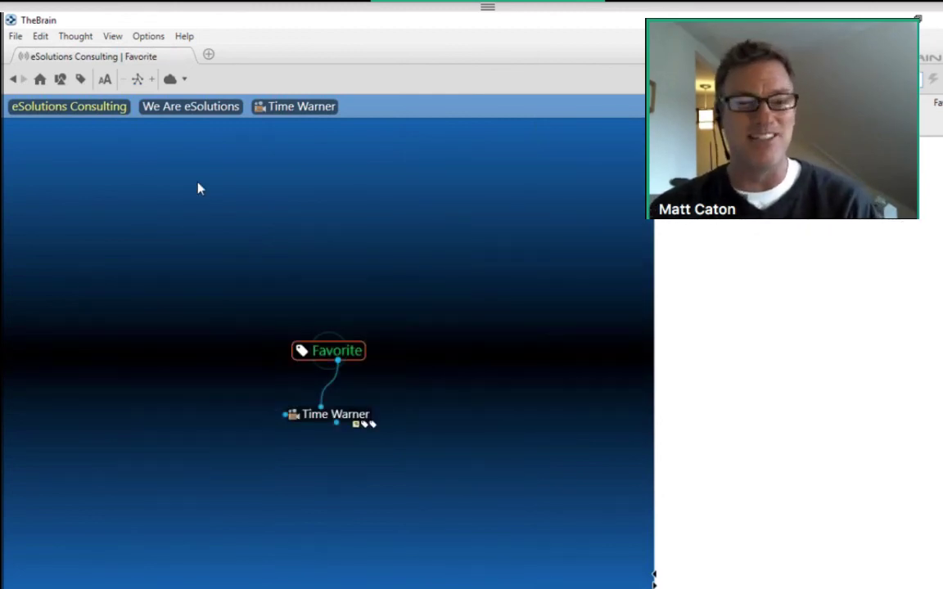
click(342, 355)
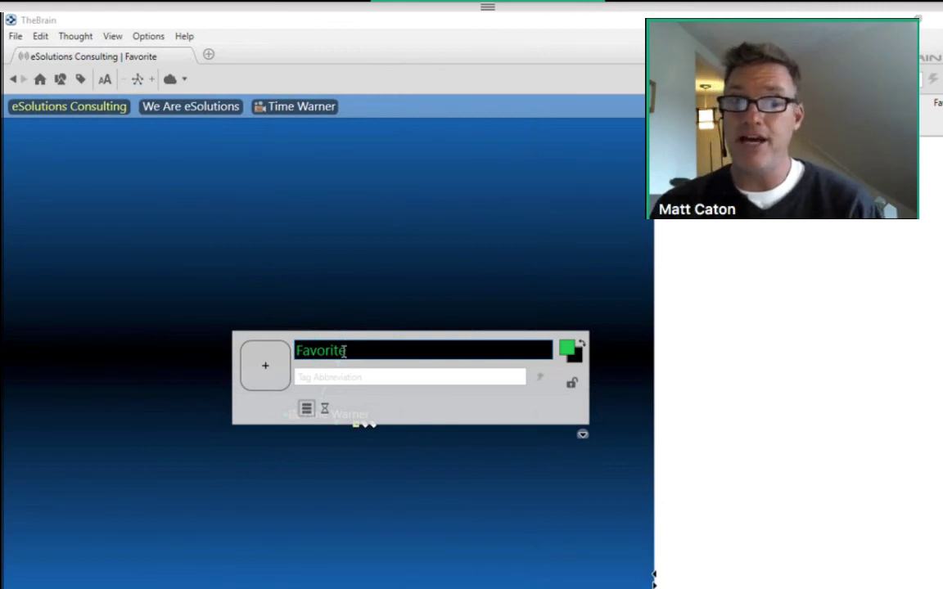
click(325, 376)
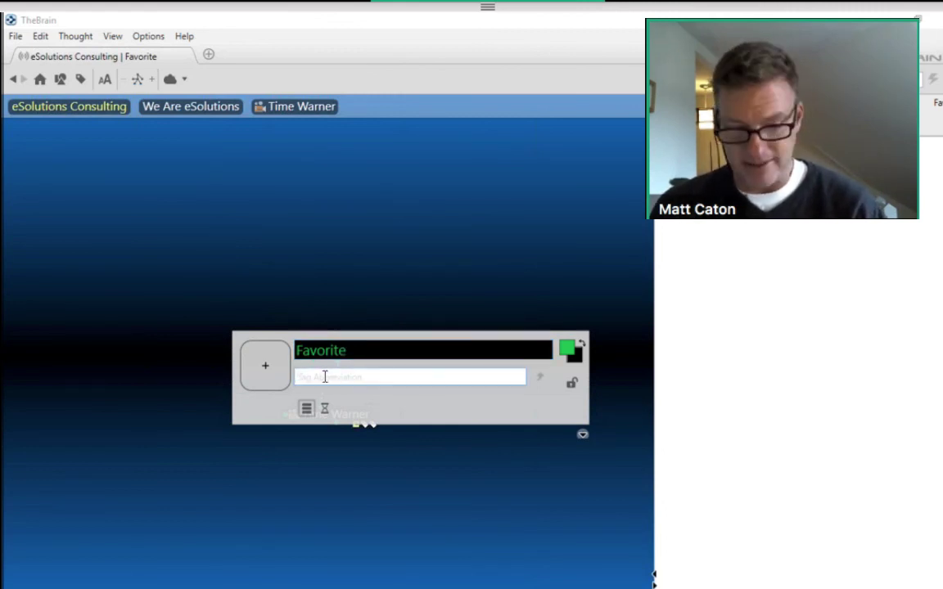
text(*)
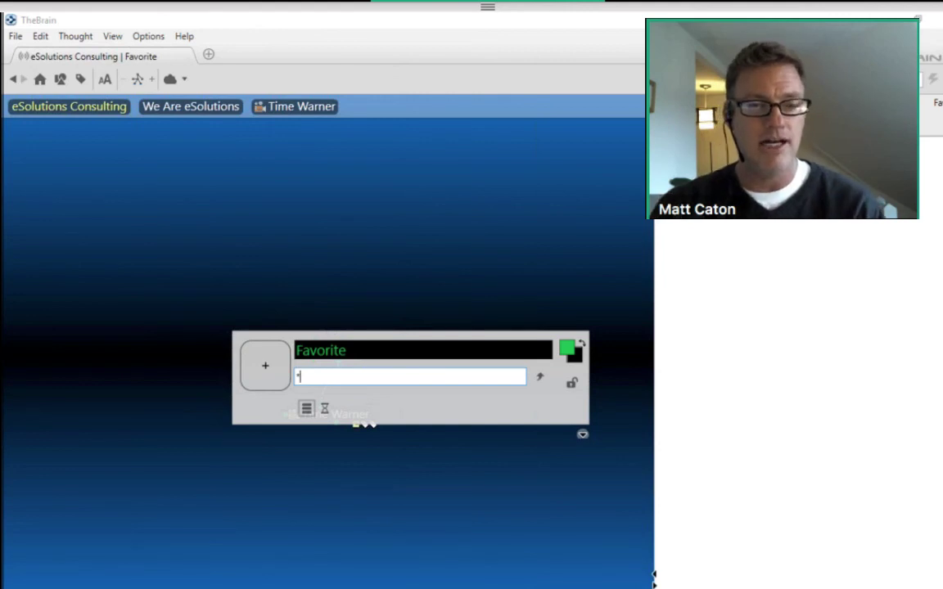
key(BackSpace)
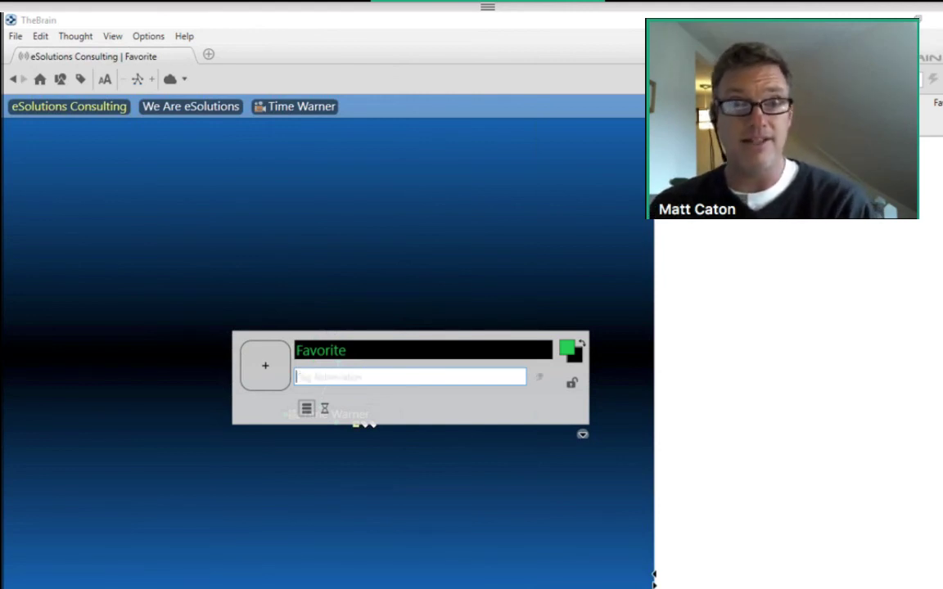
Assign the gold trophy stock icon to the Favorite tag and go back to the Time Warner thought.
click(266, 373)
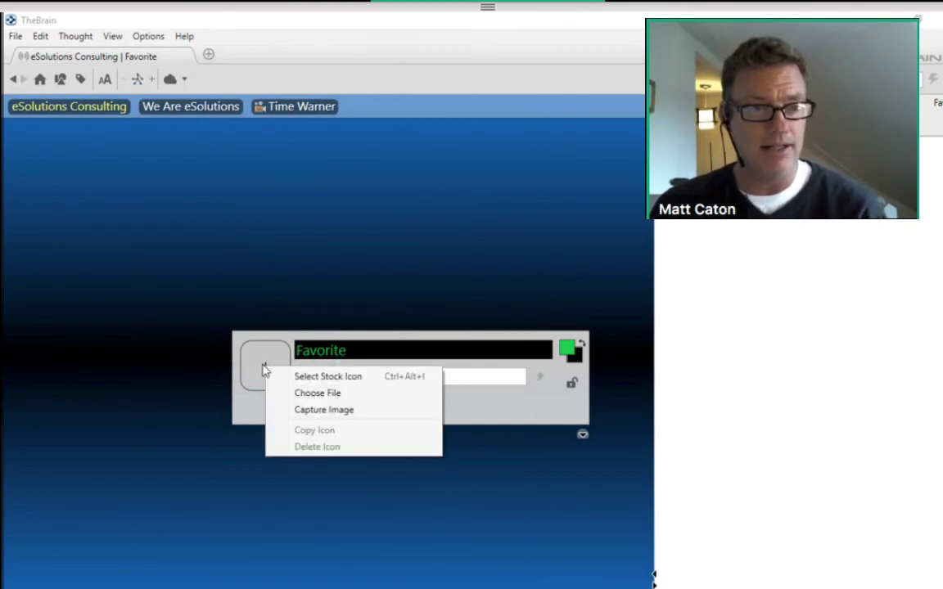
click(306, 375)
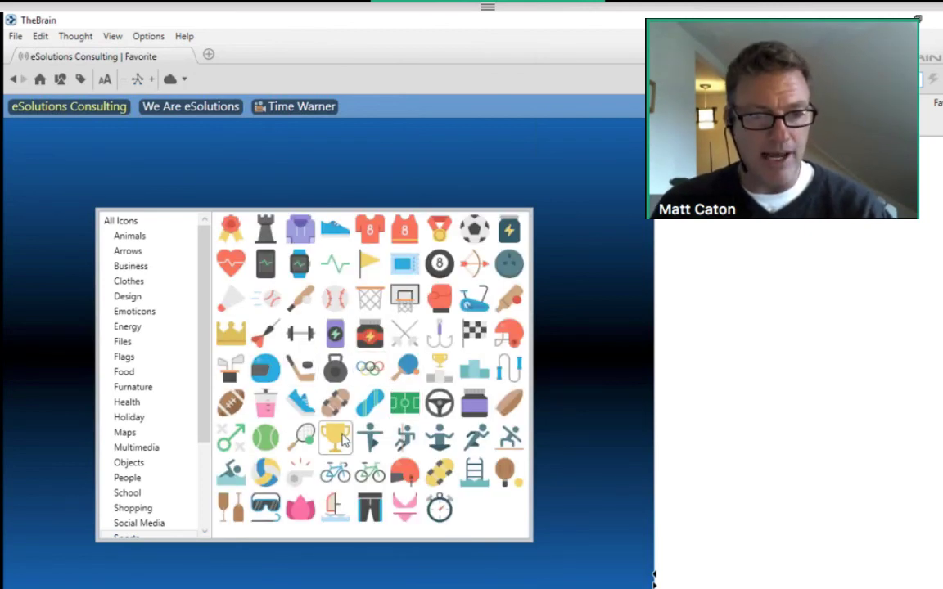
click(342, 441)
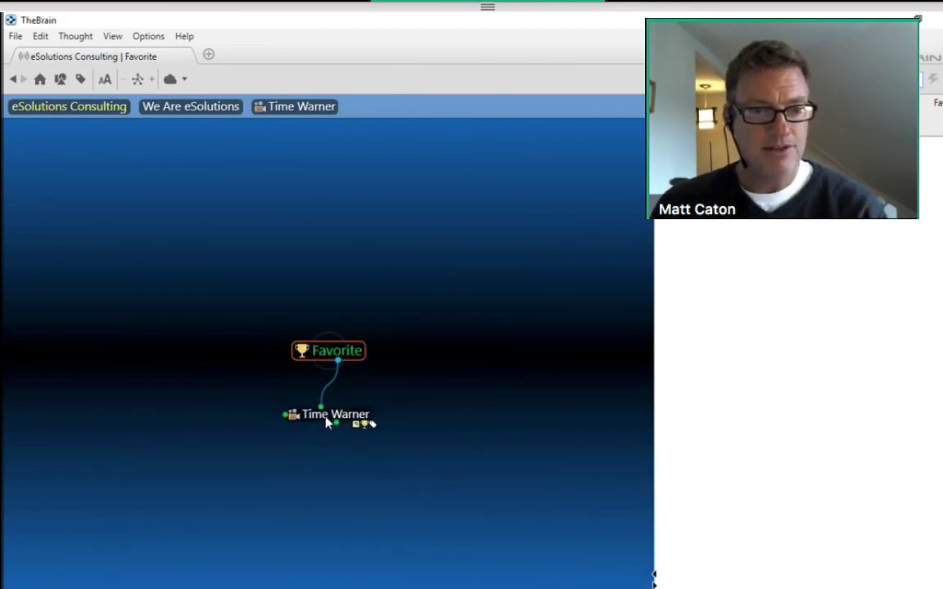
click(326, 417)
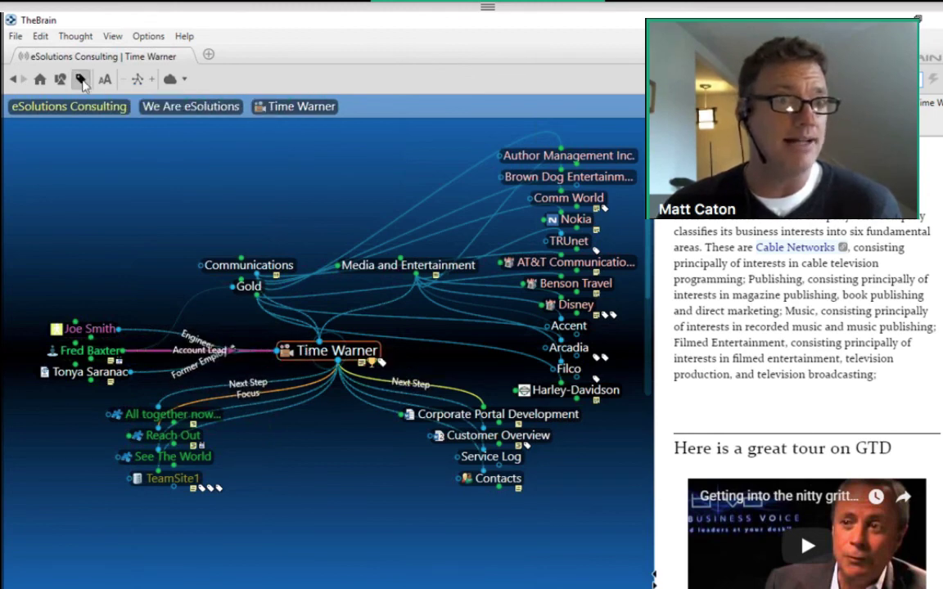
Activate the in Los Angeles tag and assign it the pink lotus stock icon.
click(81, 80)
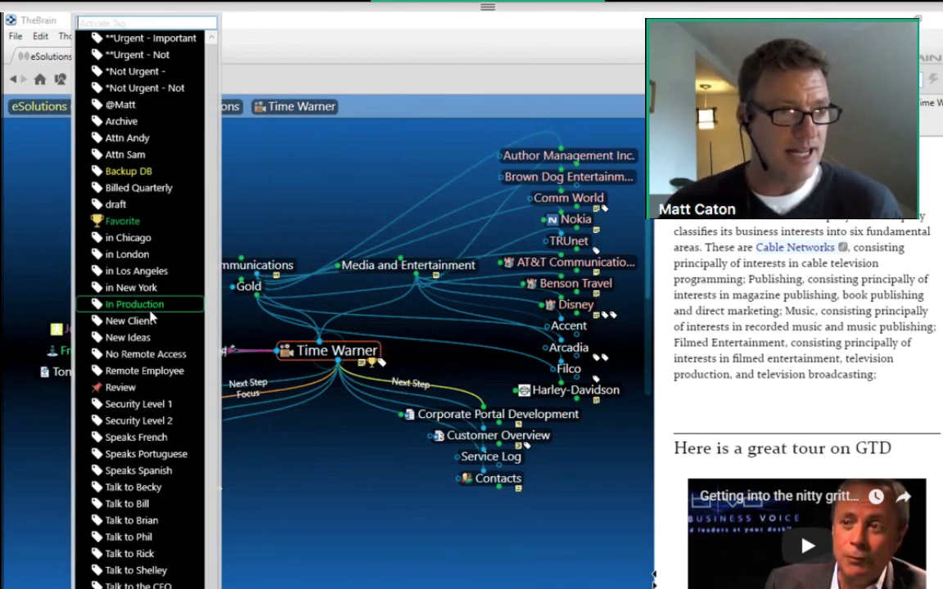
click(148, 273)
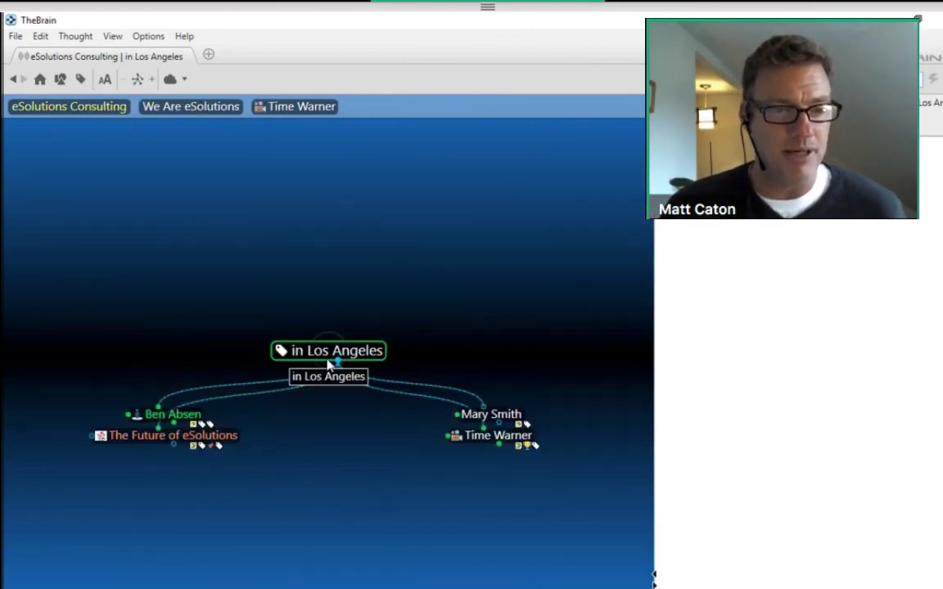
click(333, 357)
click(244, 365)
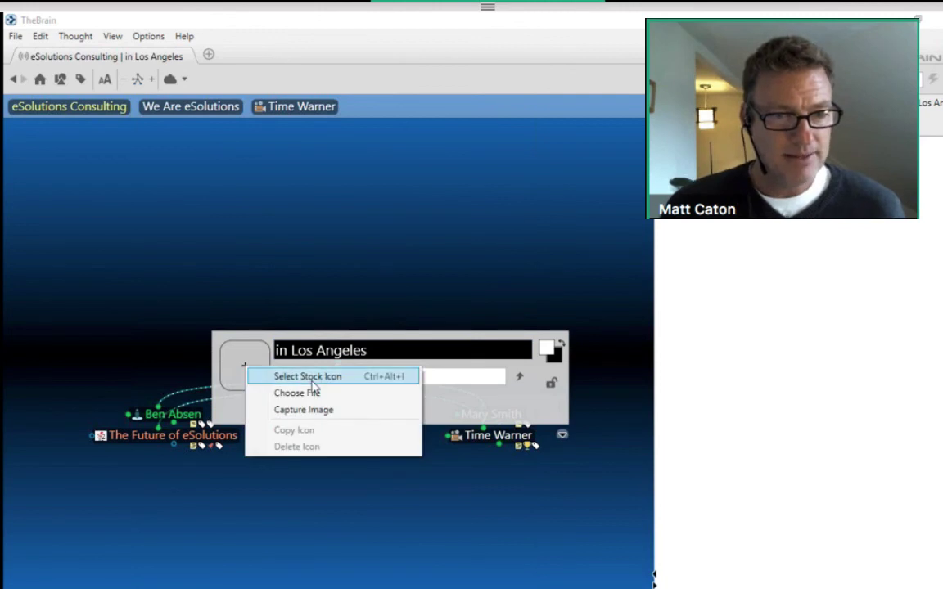
click(312, 377)
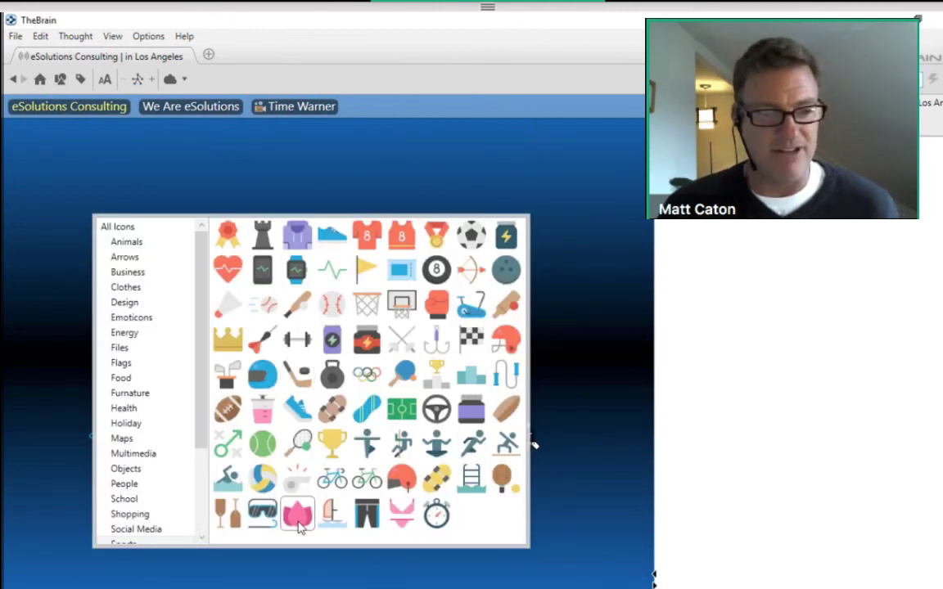
click(298, 516)
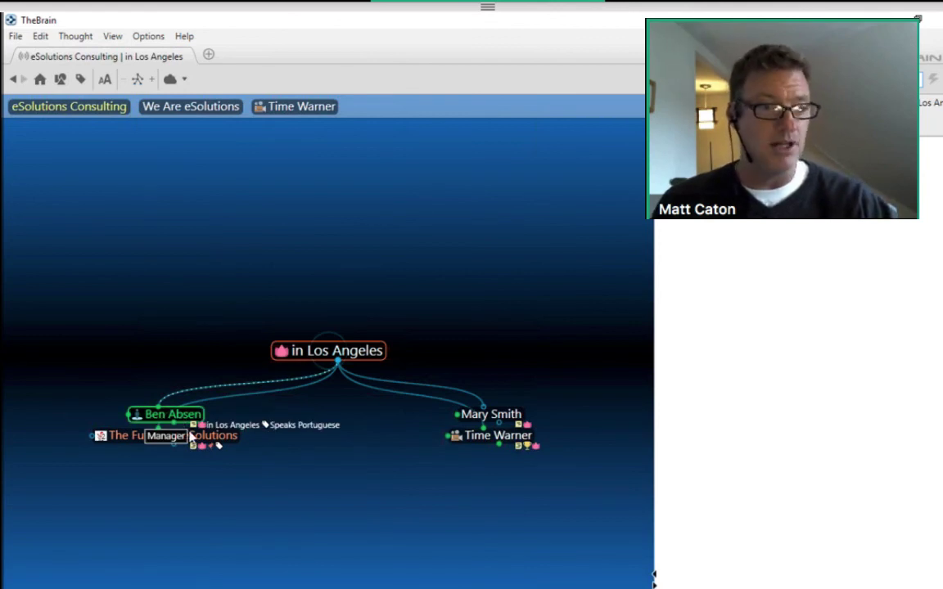
Return to the Time Warner thought and add the Favorite tag to its sibling thought Disney.
click(487, 440)
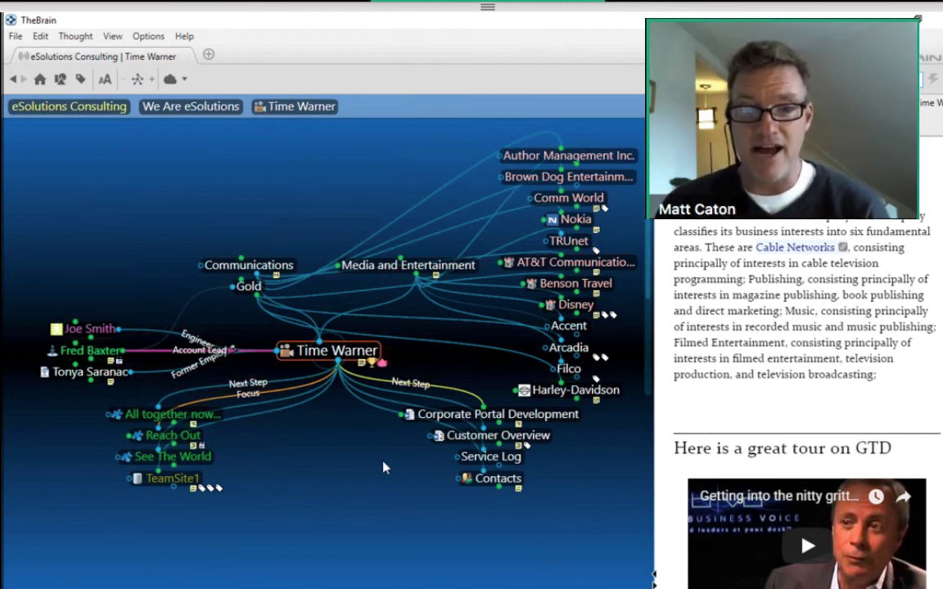
alt+click(581, 307)
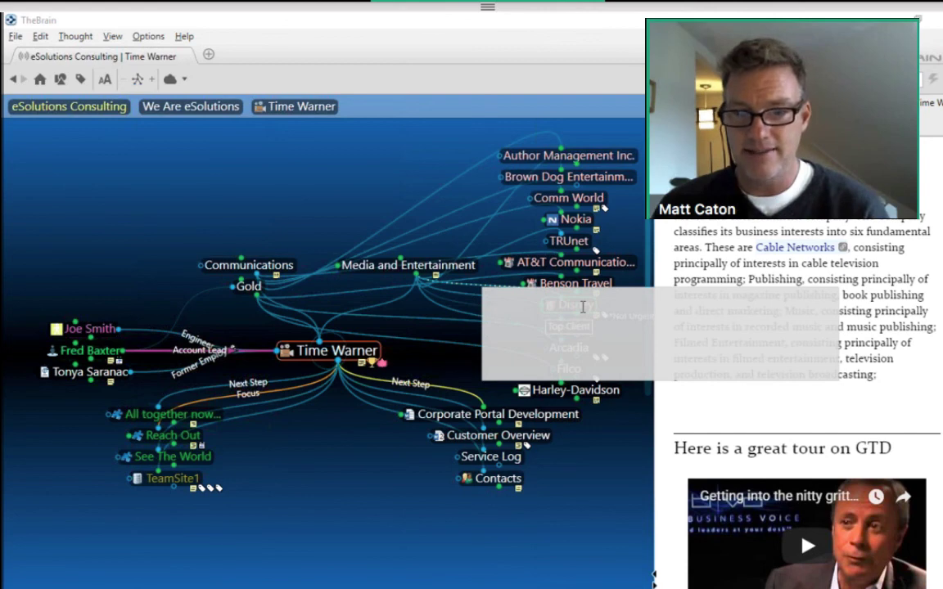
click(722, 368)
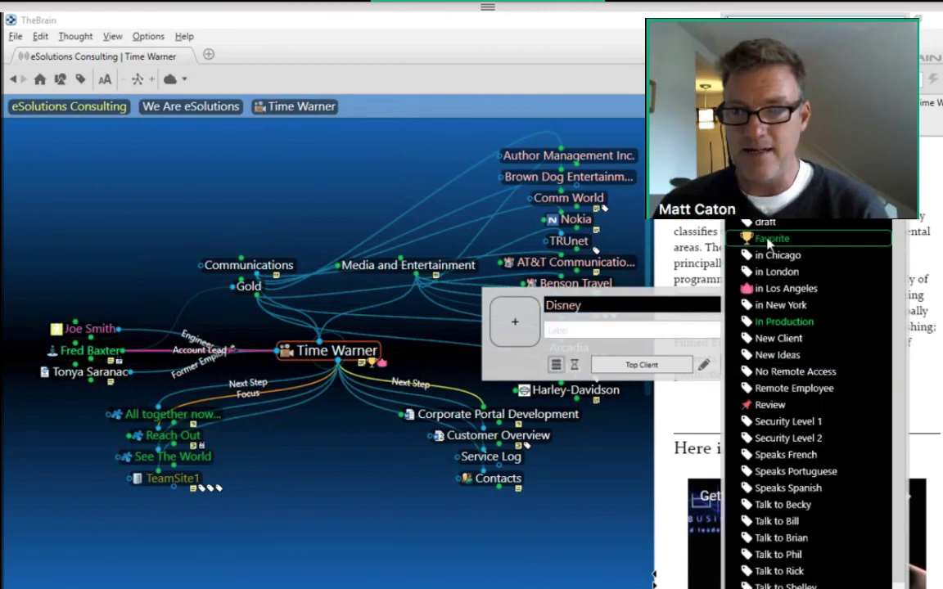
click(338, 149)
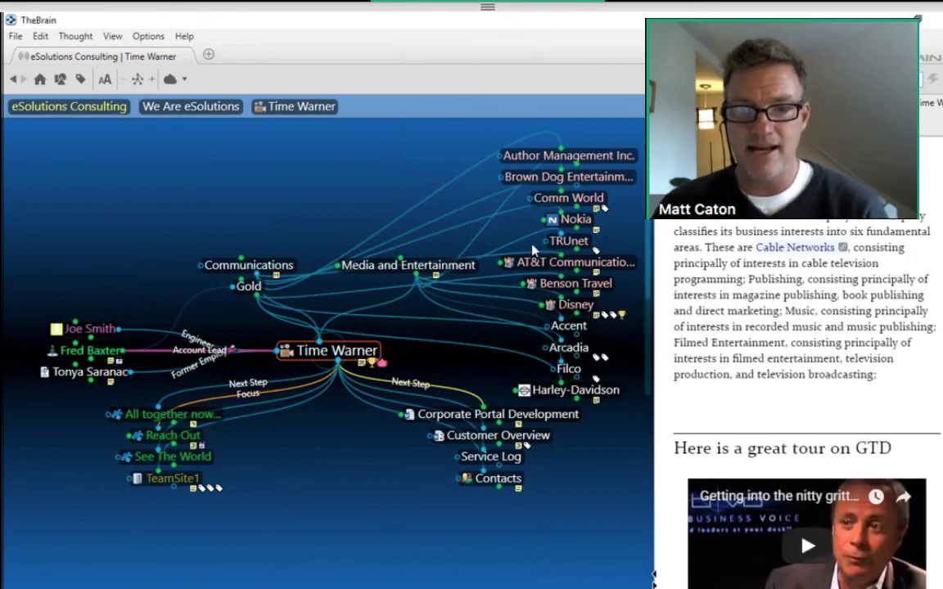
Activate the Arcadia thought and add the Favorite tag to it.
click(576, 351)
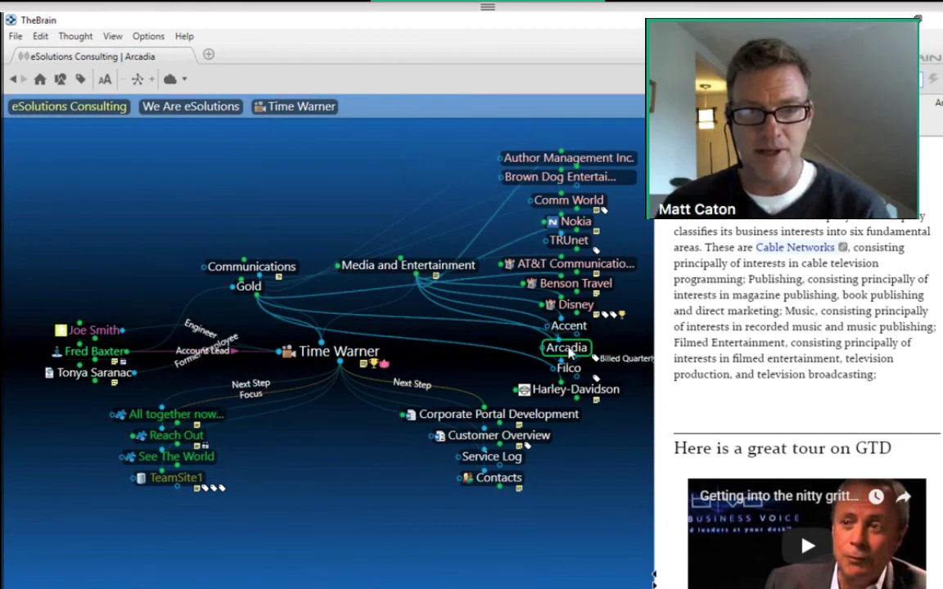
click(329, 351)
click(532, 413)
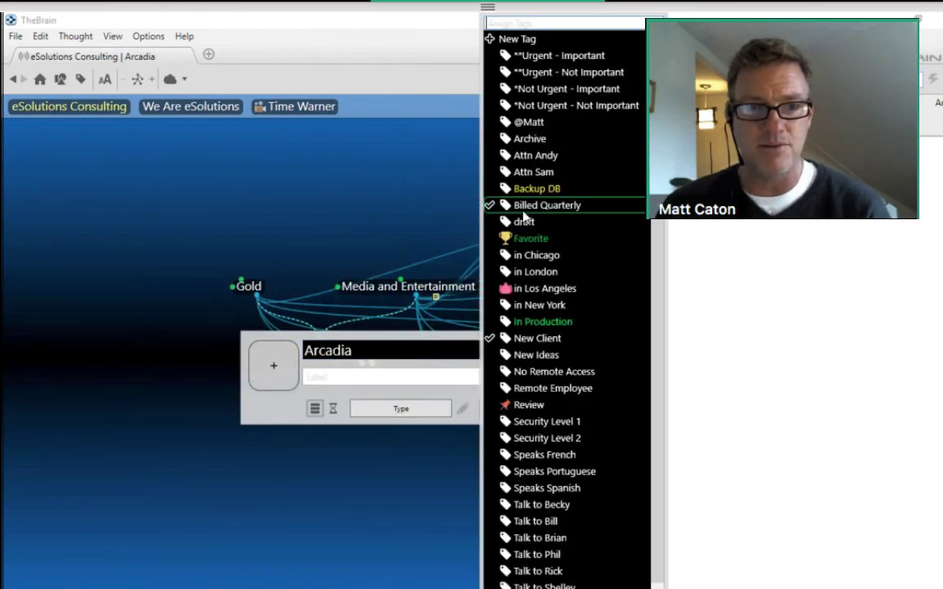
click(528, 238)
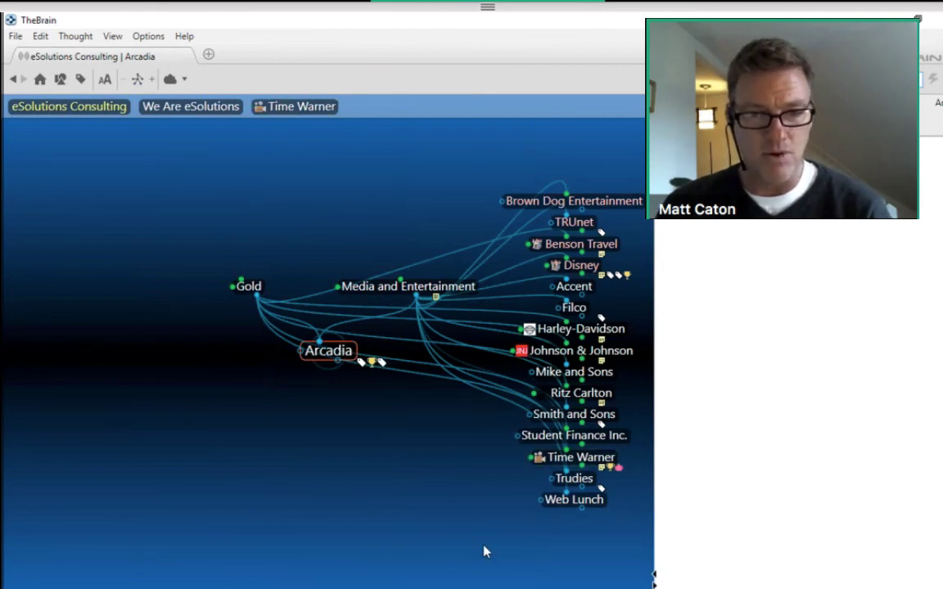
Make the pinned Time Warner thought active again and restore the window from its maximized size.
click(300, 108)
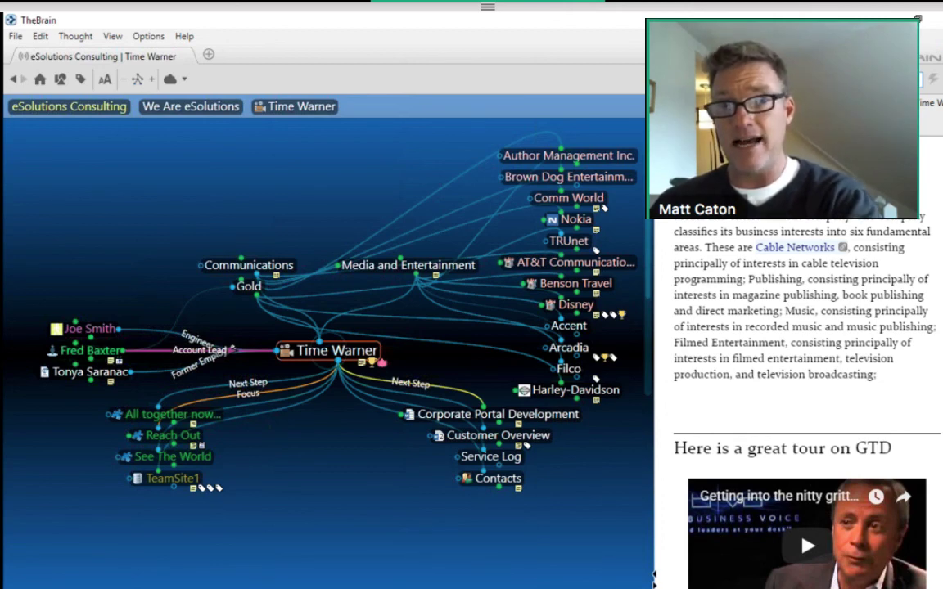
click(918, 21)
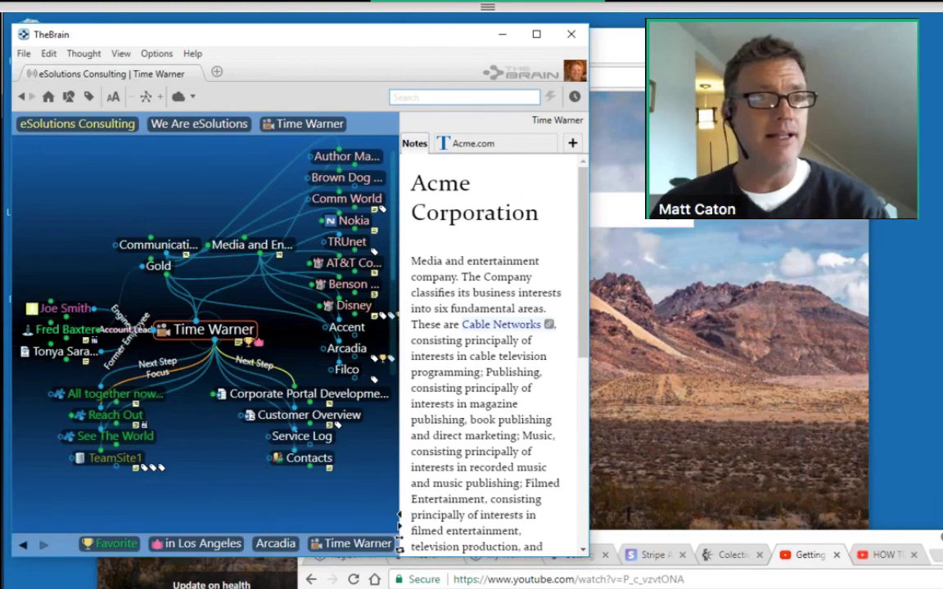
Maximize the window and display the Timeline below the thought map.
double_click(140, 34)
click(101, 36)
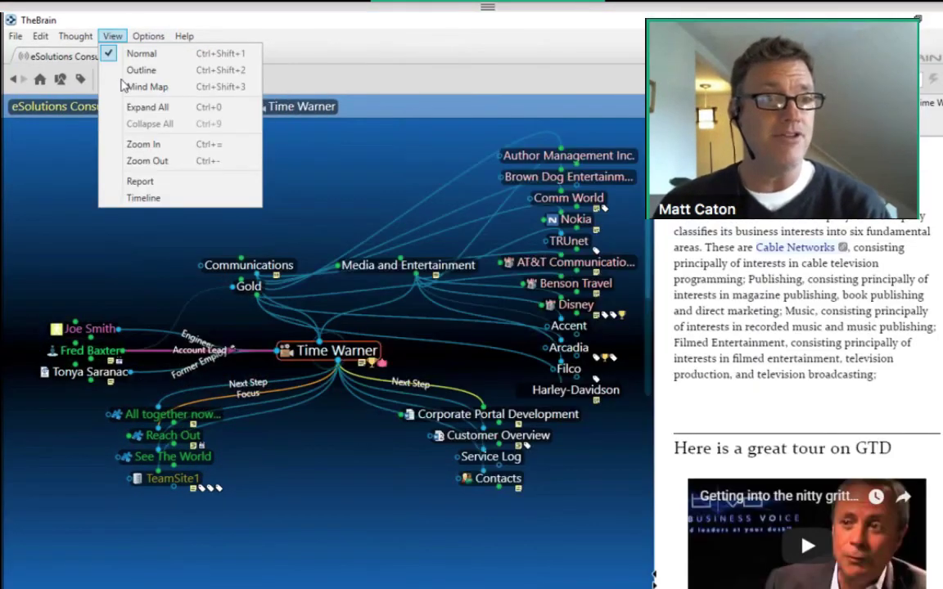
click(144, 199)
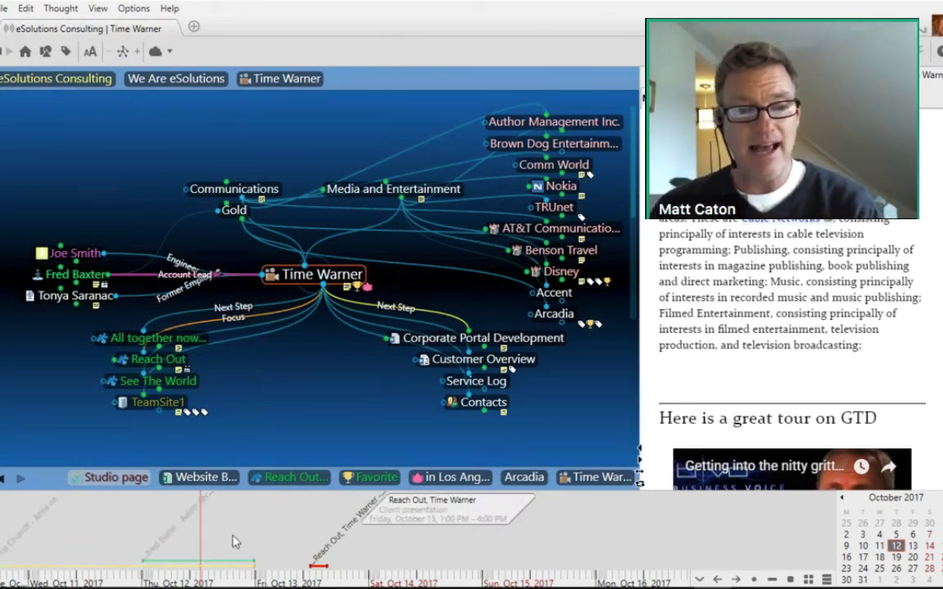
Examine the events around October 12, 2017 on the timeline at hourly, daily and multi-week scales.
drag(299, 528, 575, 533)
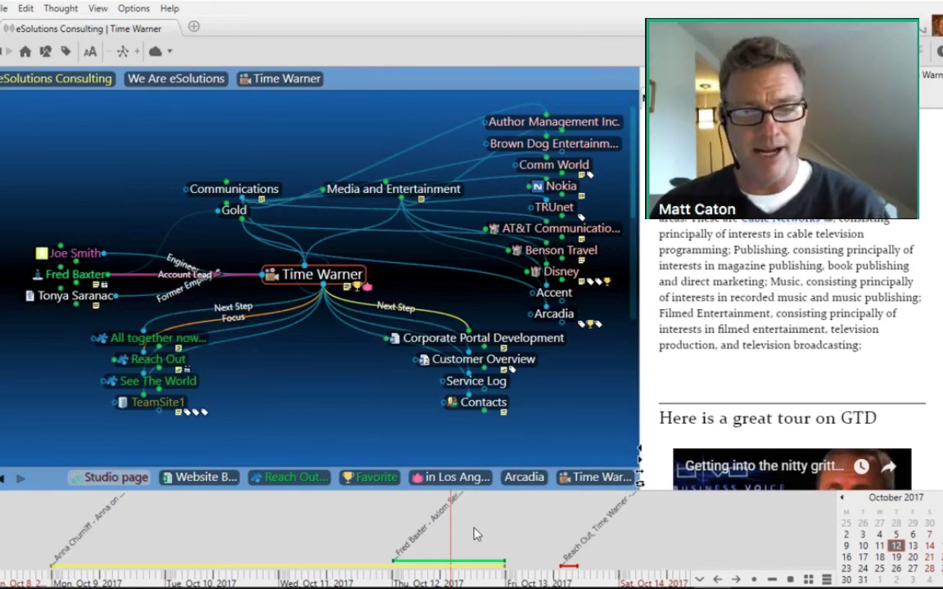
scroll(473, 534, down, 5)
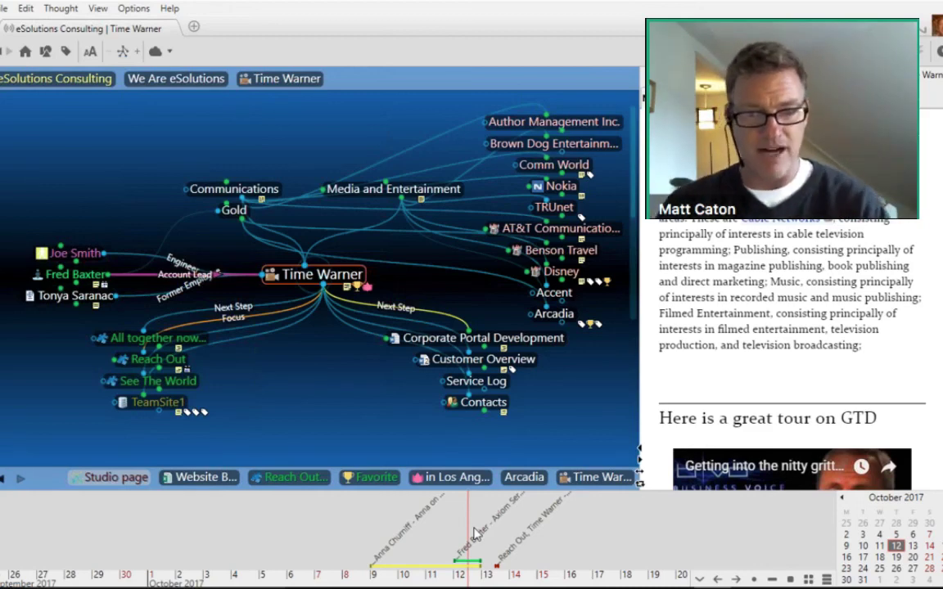
scroll(475, 535, up, 5)
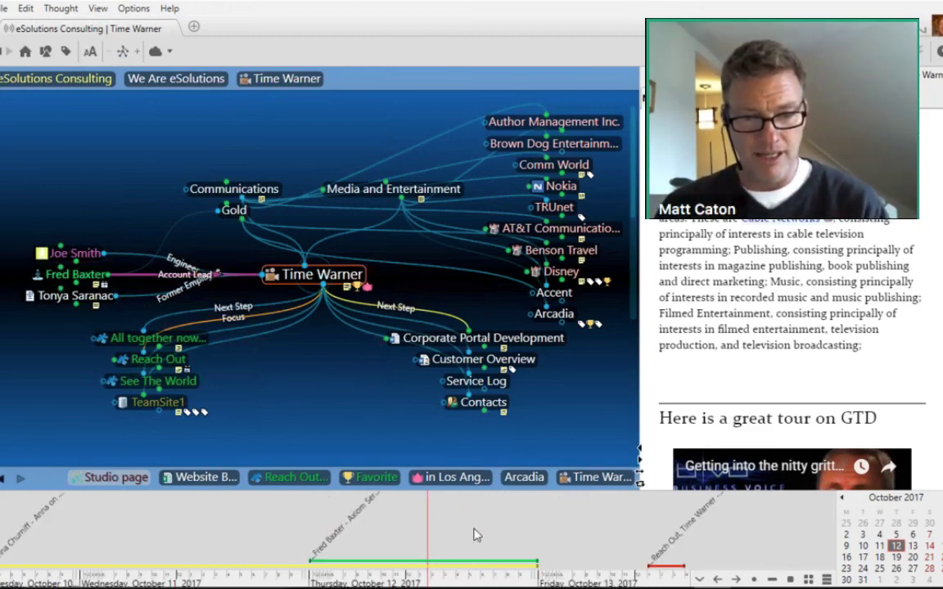
scroll(473, 534, up, 3)
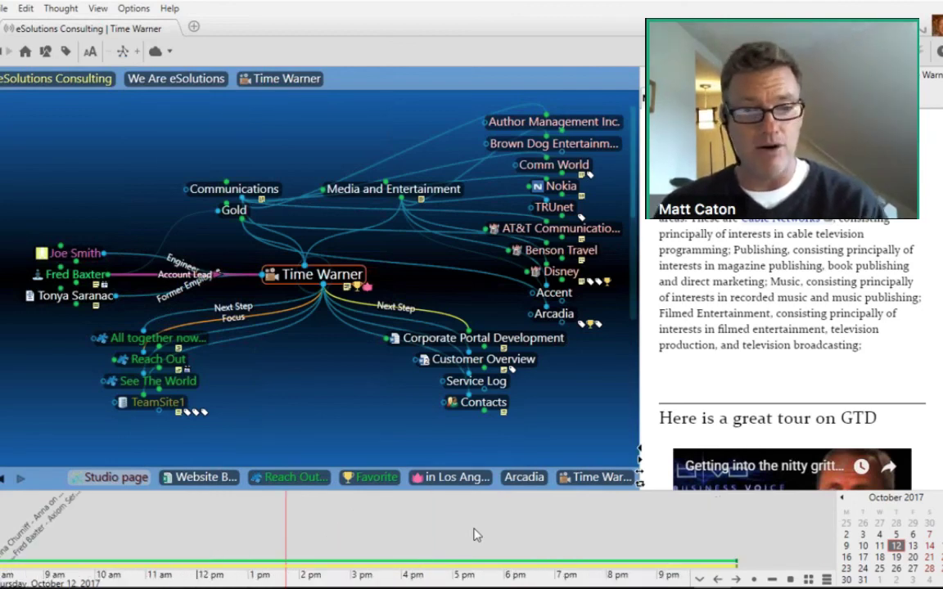
scroll(473, 535, up, 2)
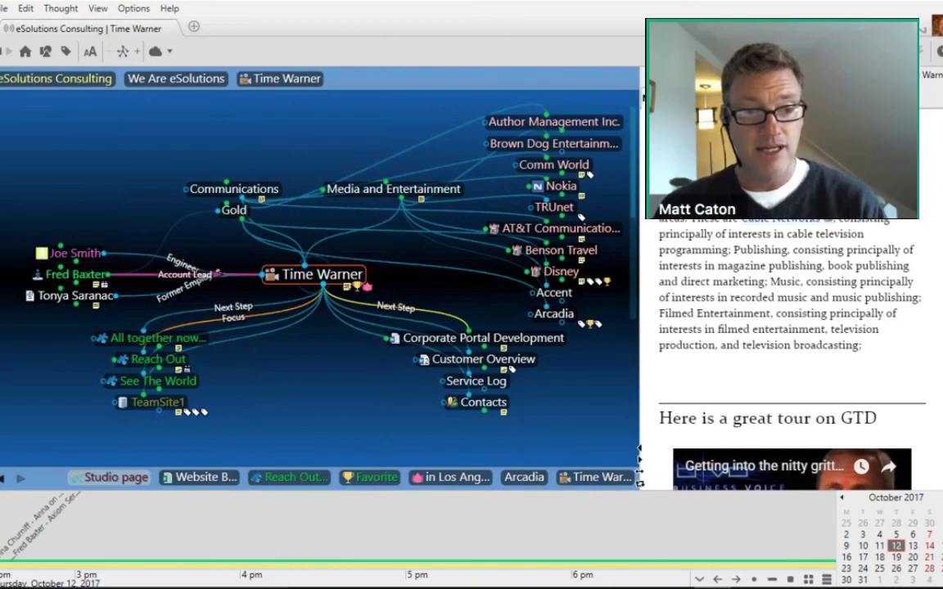
mouse_move(269, 582)
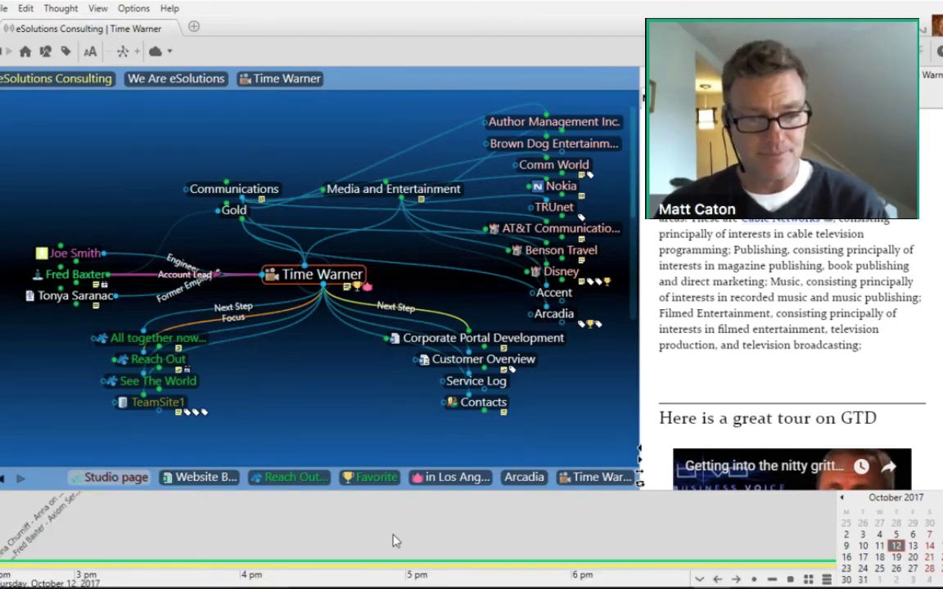
scroll(395, 536, down, 2)
scroll(395, 536, down, 4)
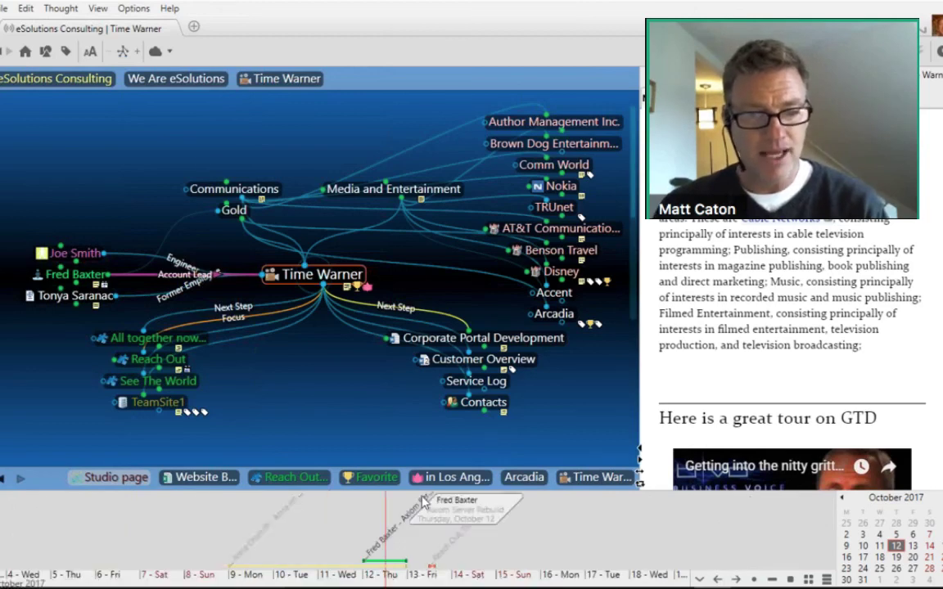
scroll(399, 536, up, 3)
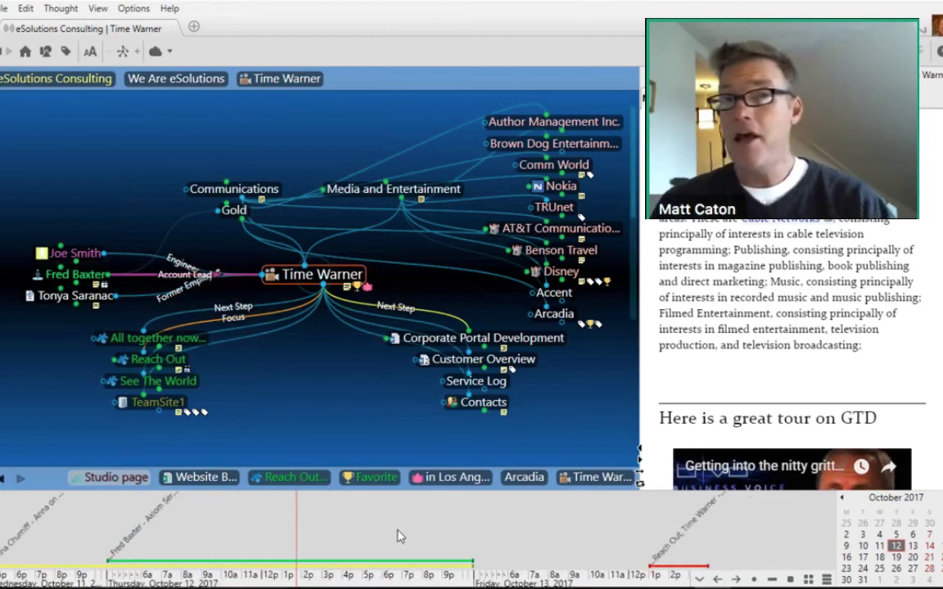
scroll(398, 536, down, 2)
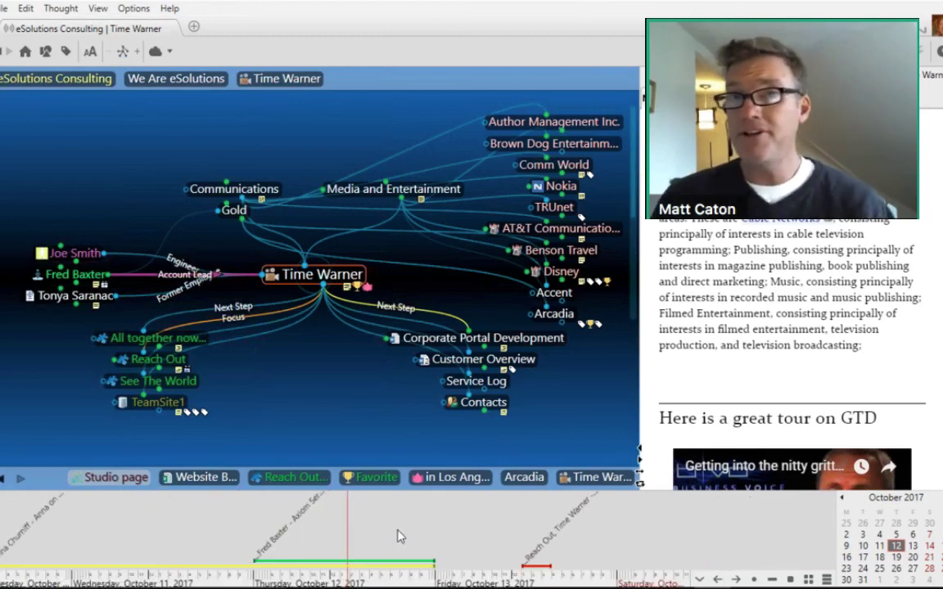
double_click(391, 572)
click(562, 510)
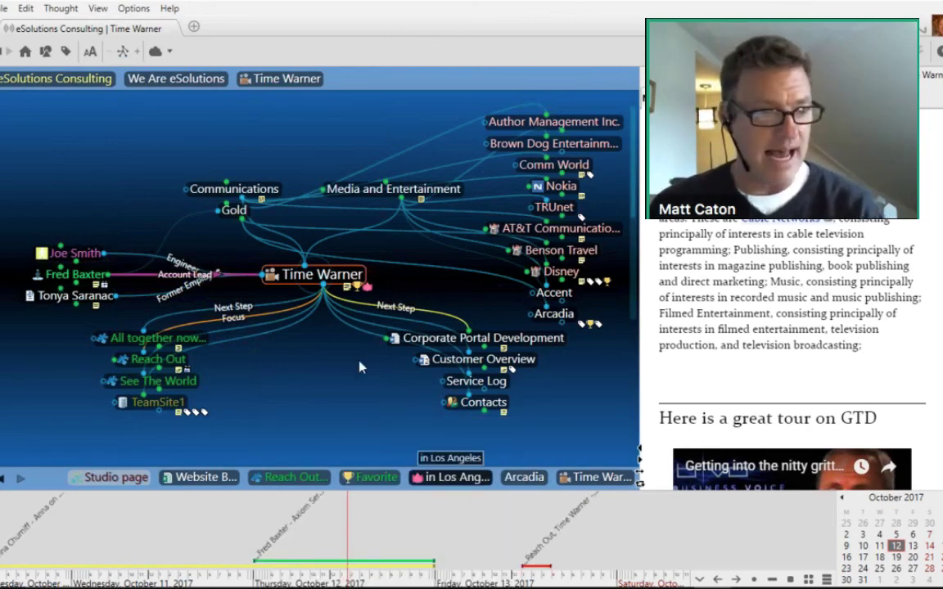
Activate The Future of eSolutions thought through the Reach Out project and create an event on it labelled In House Presentation.
click(145, 361)
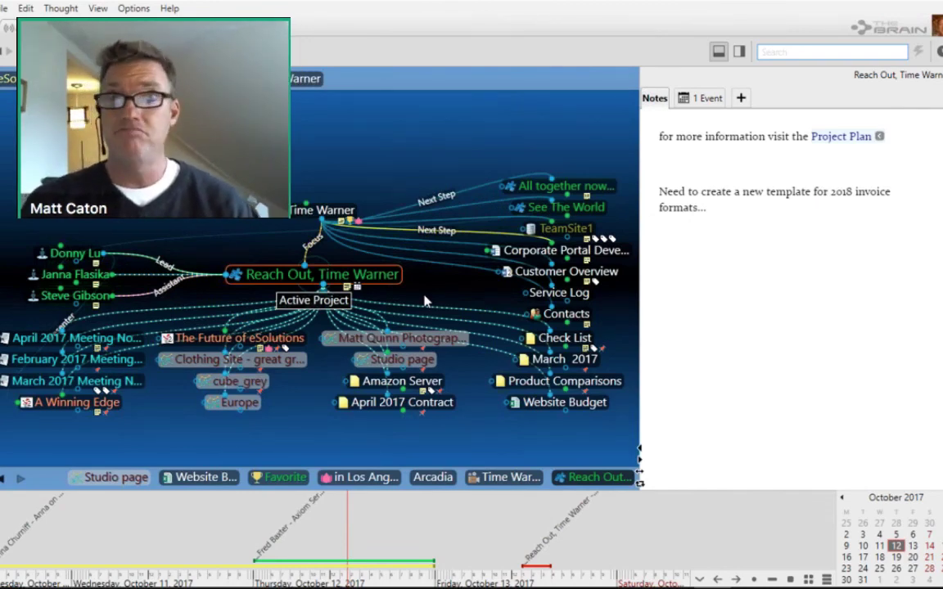
click(286, 338)
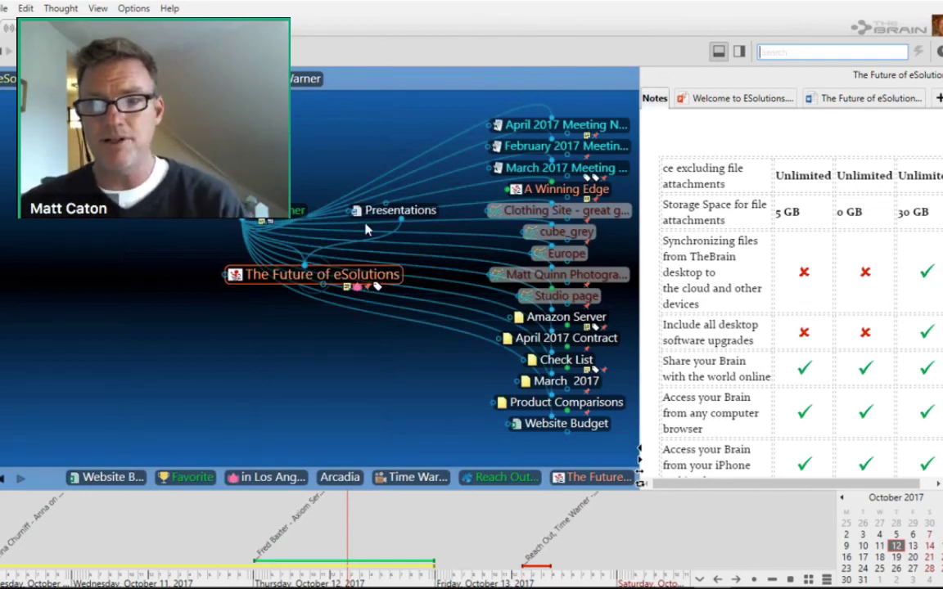
click(939, 98)
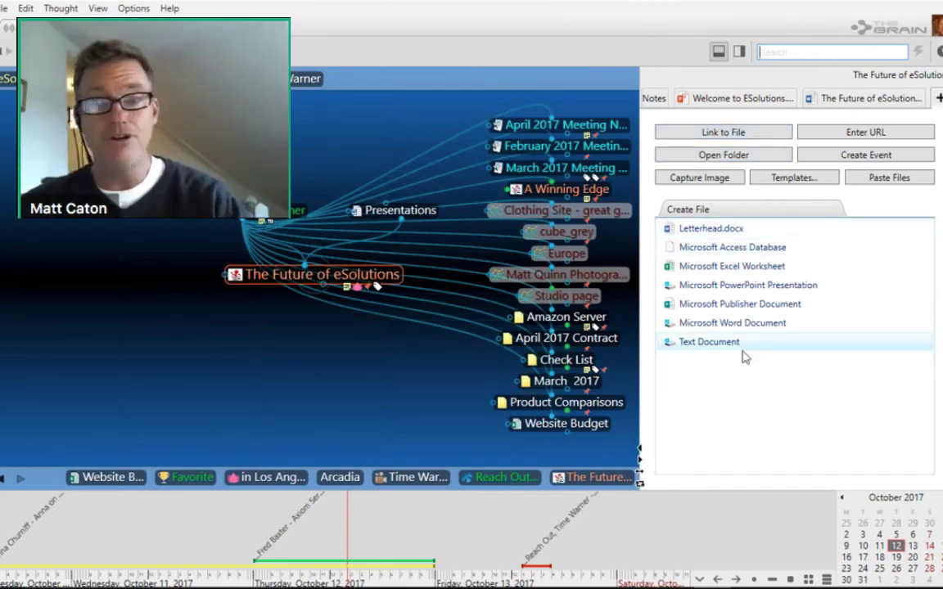
click(865, 155)
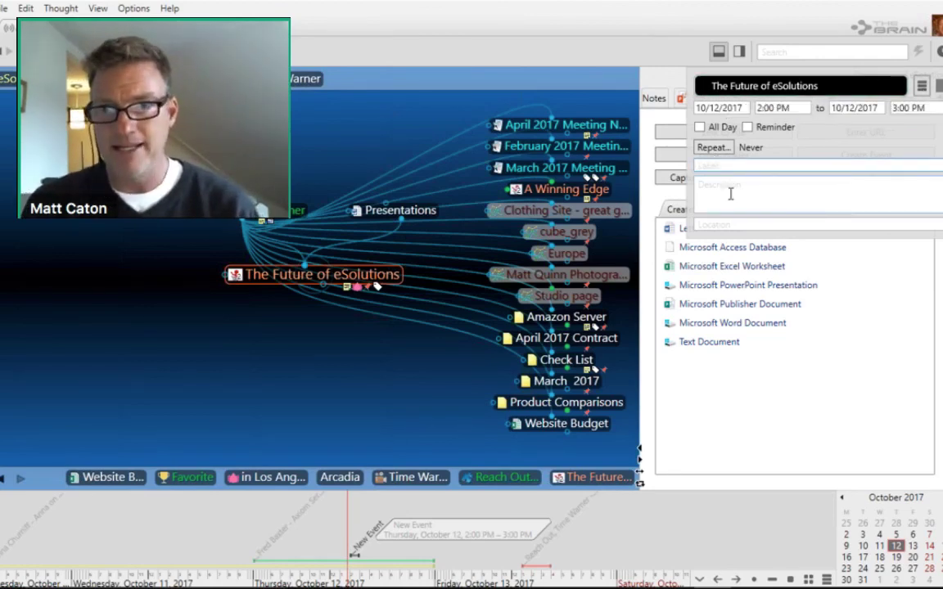
text(In House )
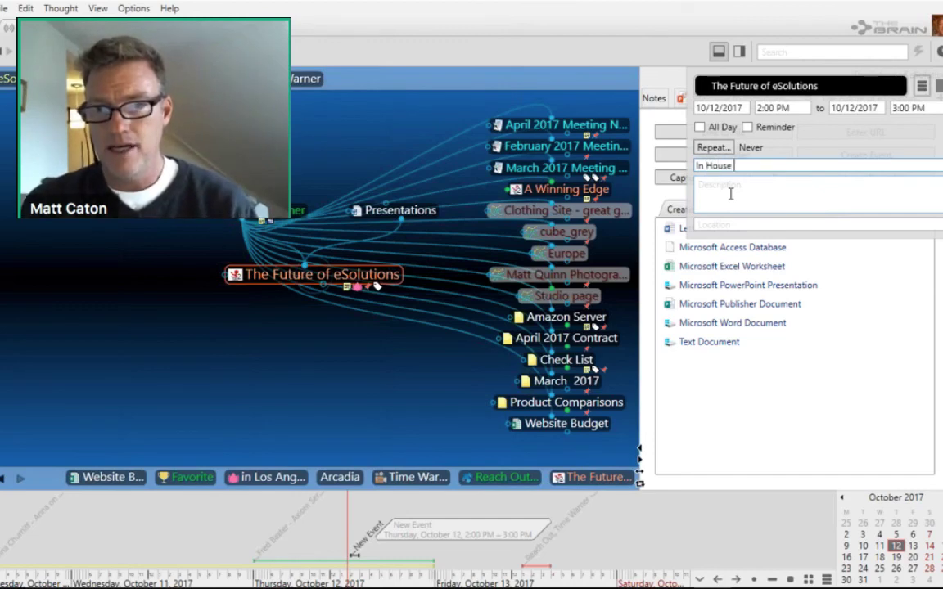
text(Presentation)
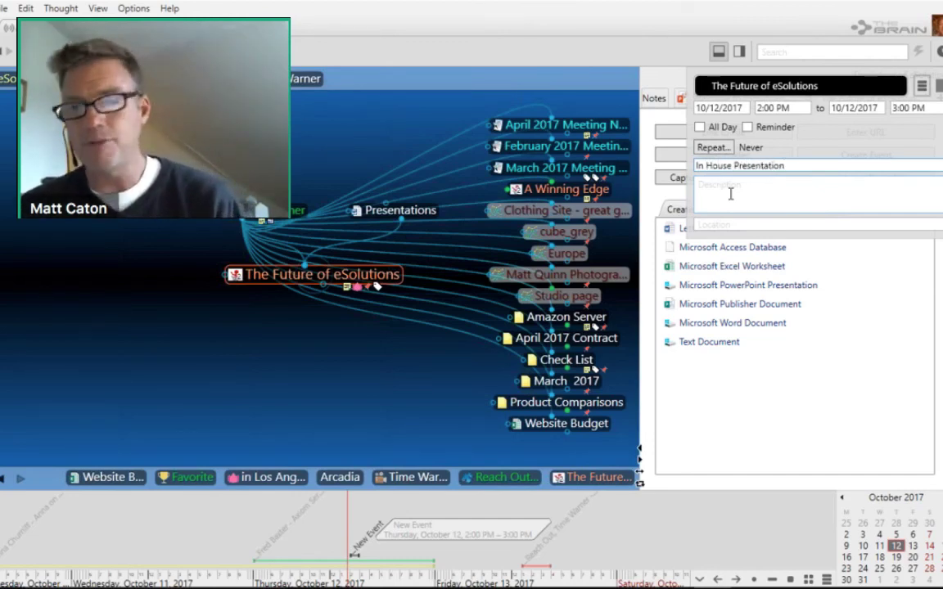
click(731, 193)
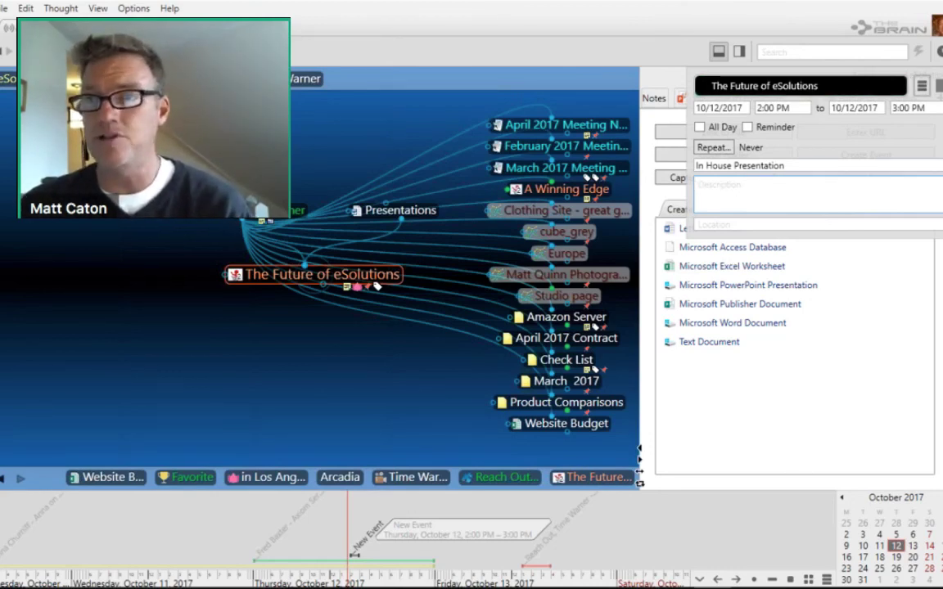
Give the new In House Presentation event a cyan colour and save it.
click(939, 86)
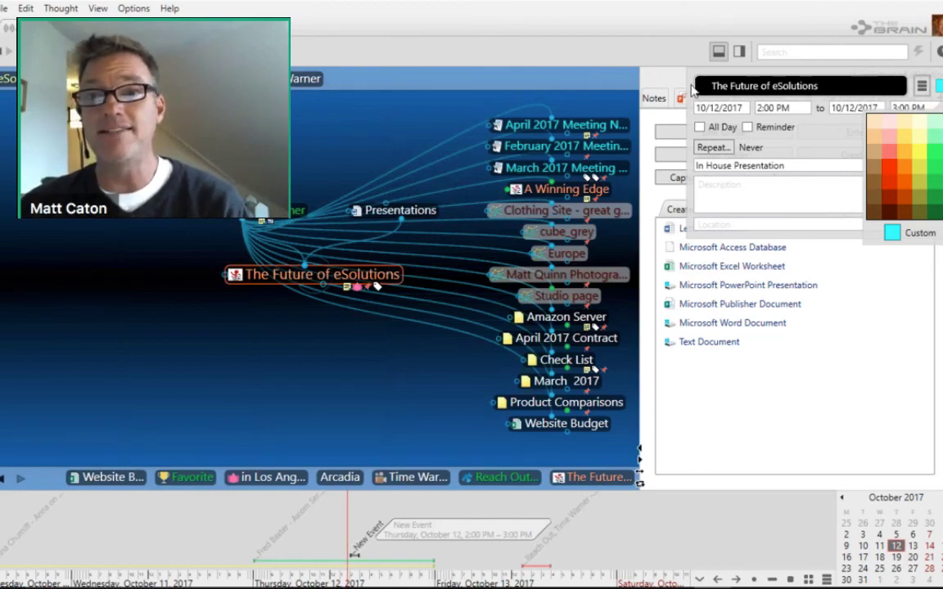
click(667, 85)
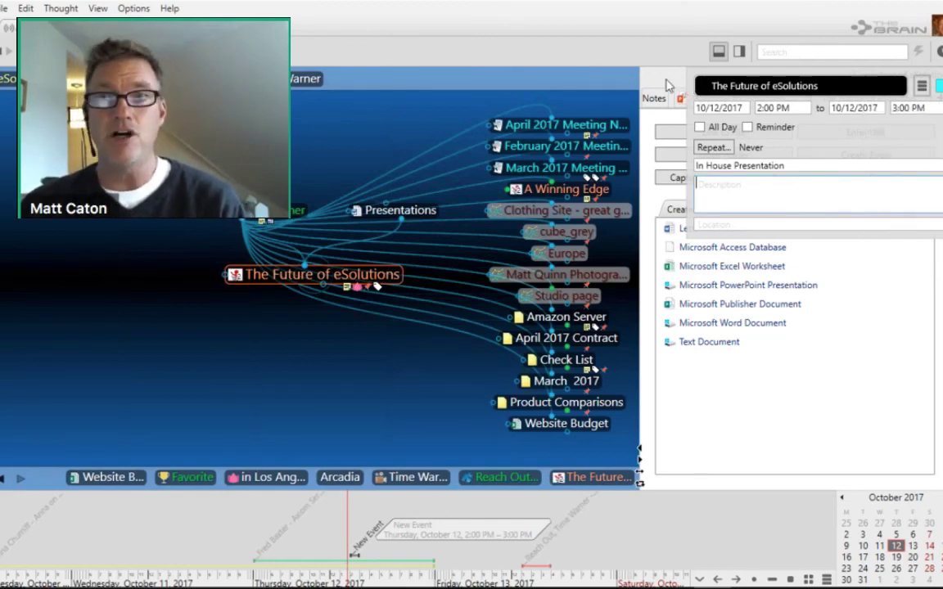
click(667, 85)
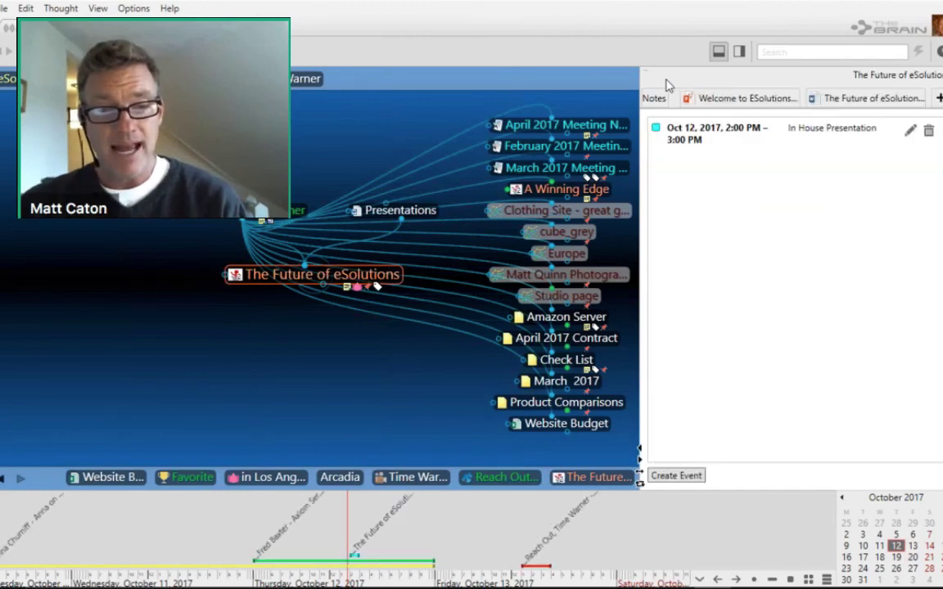
Reschedule the In House Presentation event on the timeline to 3:00–4:00 PM on October 12 and view its details.
mouse_move(376, 536)
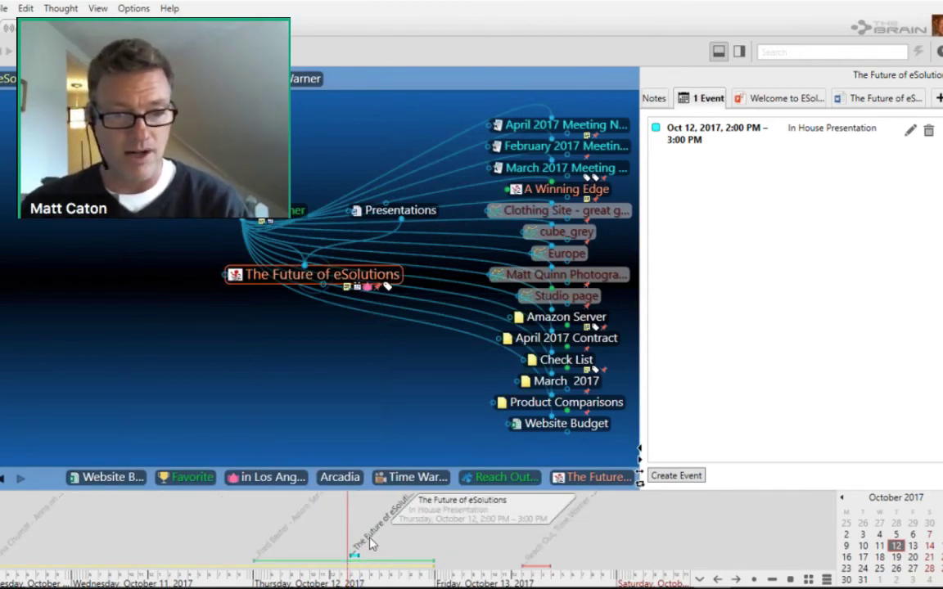
mouse_move(373, 542)
mouse_down()
mouse_move(436, 536)
mouse_move(378, 541)
mouse_up()
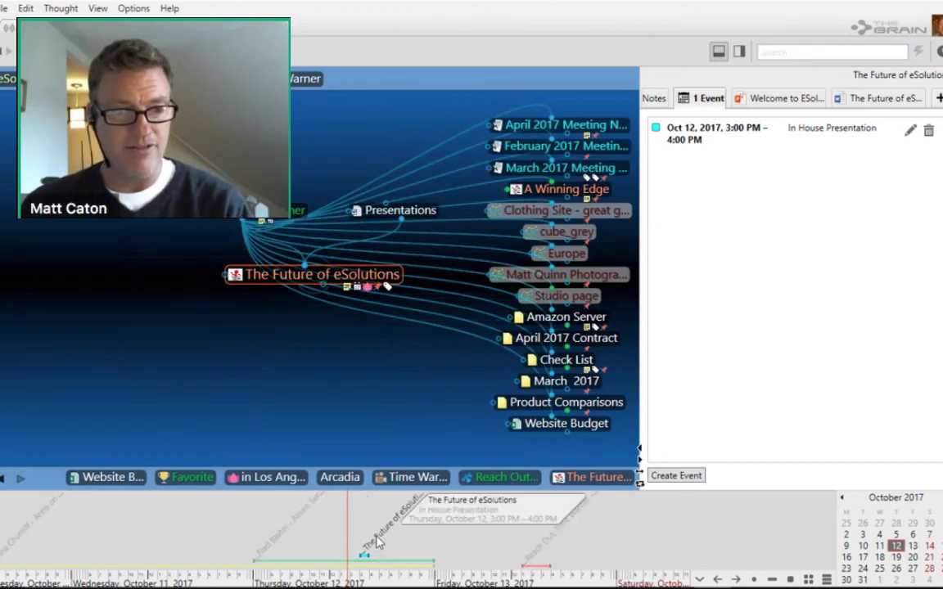
double_click(378, 541)
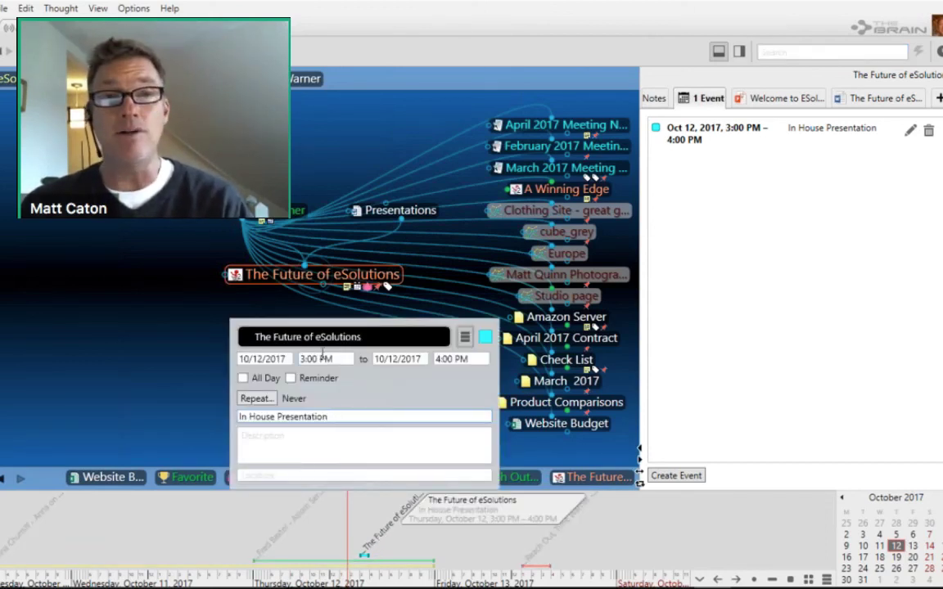
click(331, 540)
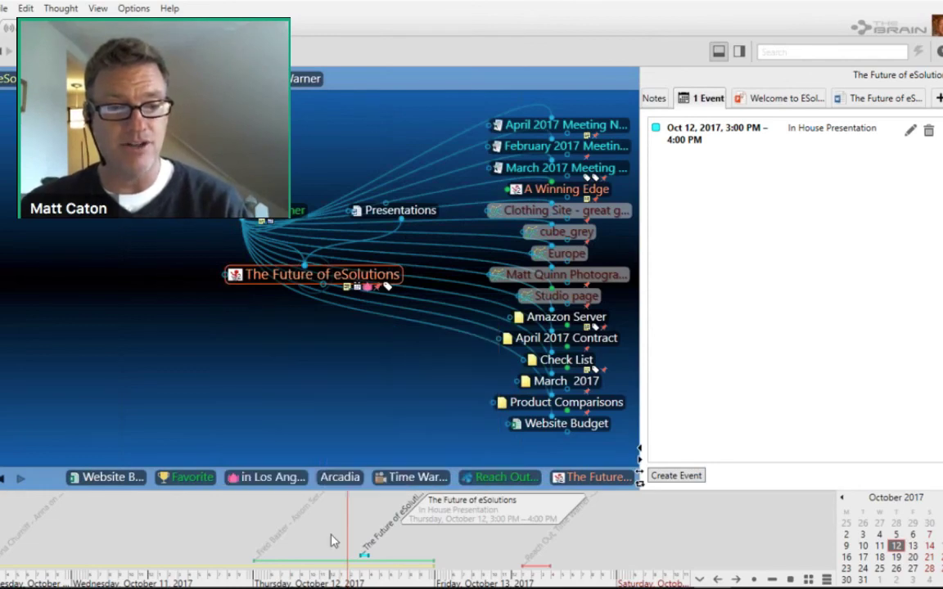
Adjust the employee holiday event on the timeline so that it runs until Friday, October 13.
drag(288, 528, 242, 528)
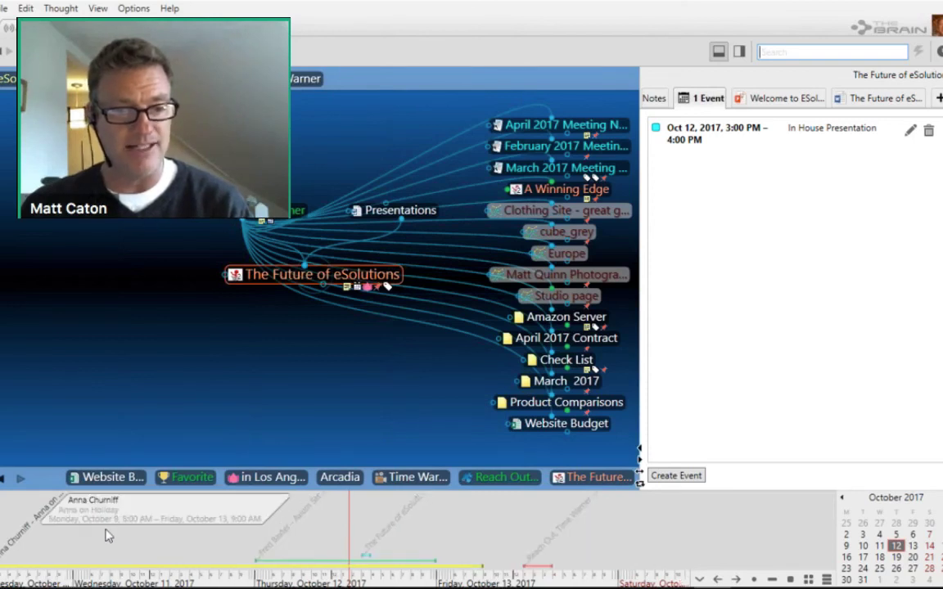
drag(106, 530, 158, 536)
scroll(158, 536, down, 2)
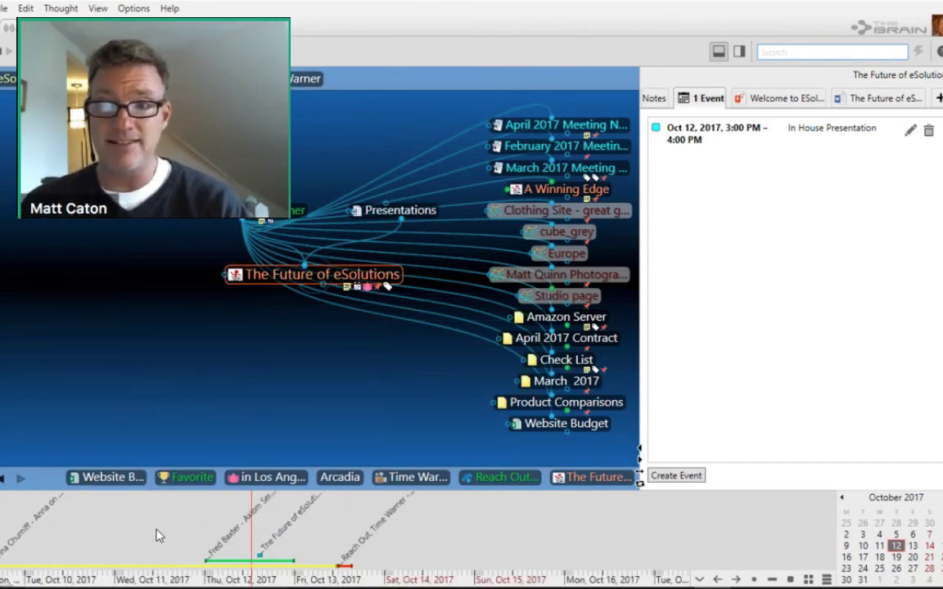
Add a reminder 1 day ahead to the In House Presentation event and snooze all reminders for 10 minutes.
click(910, 130)
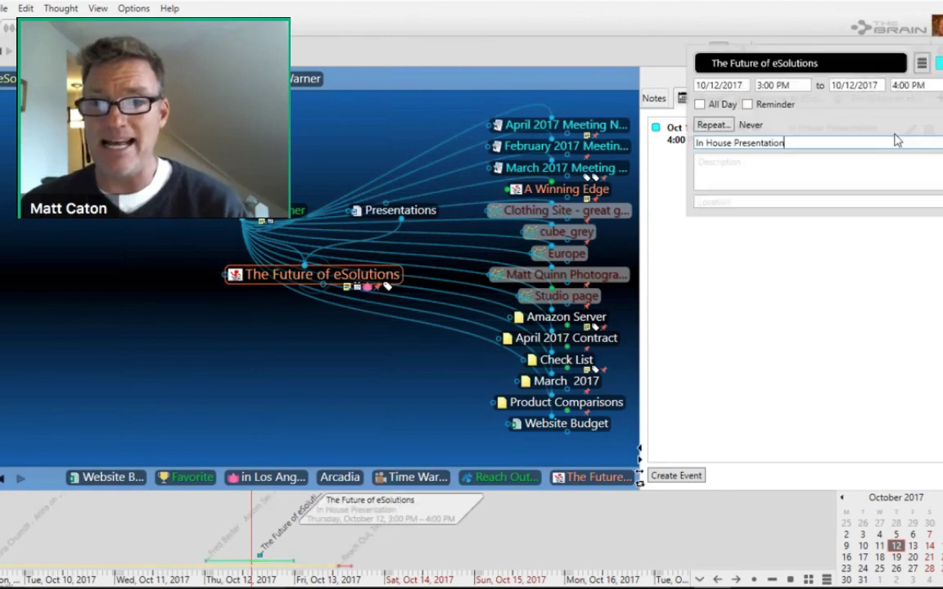
click(746, 104)
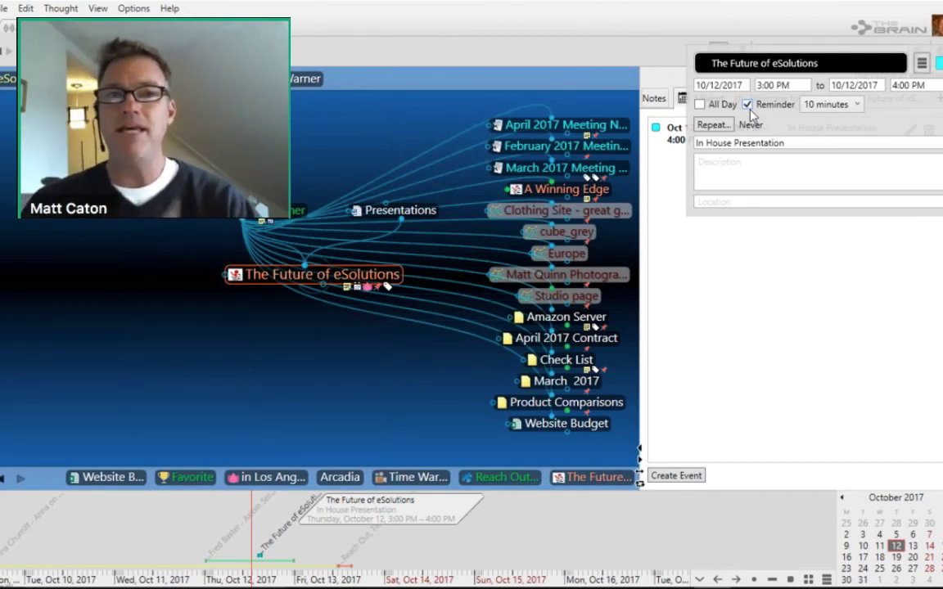
click(831, 104)
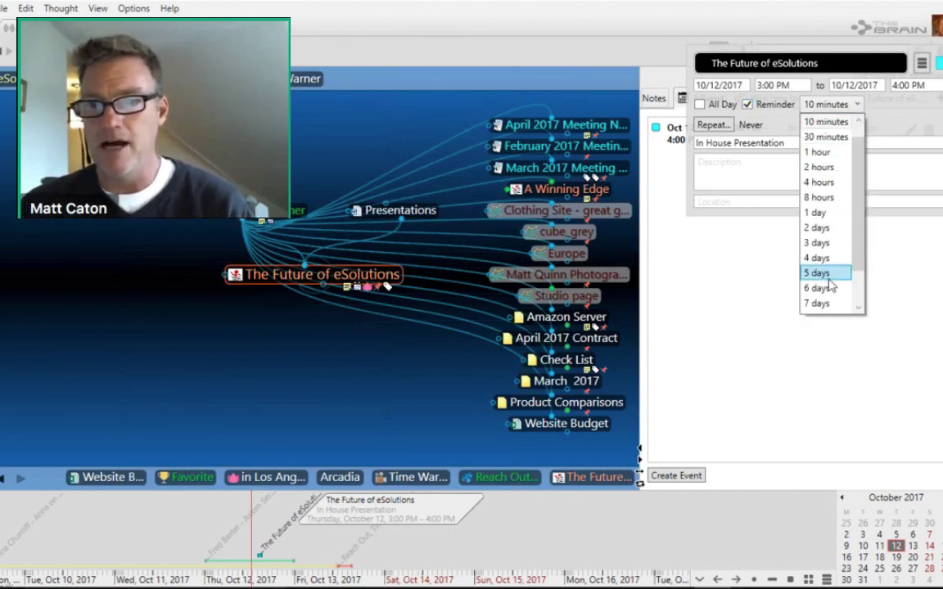
click(827, 215)
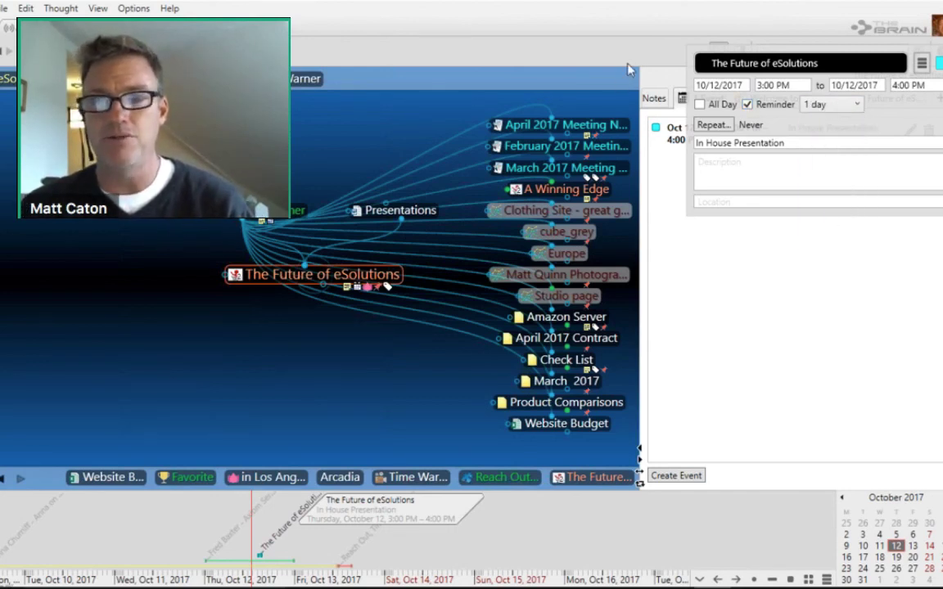
click(654, 78)
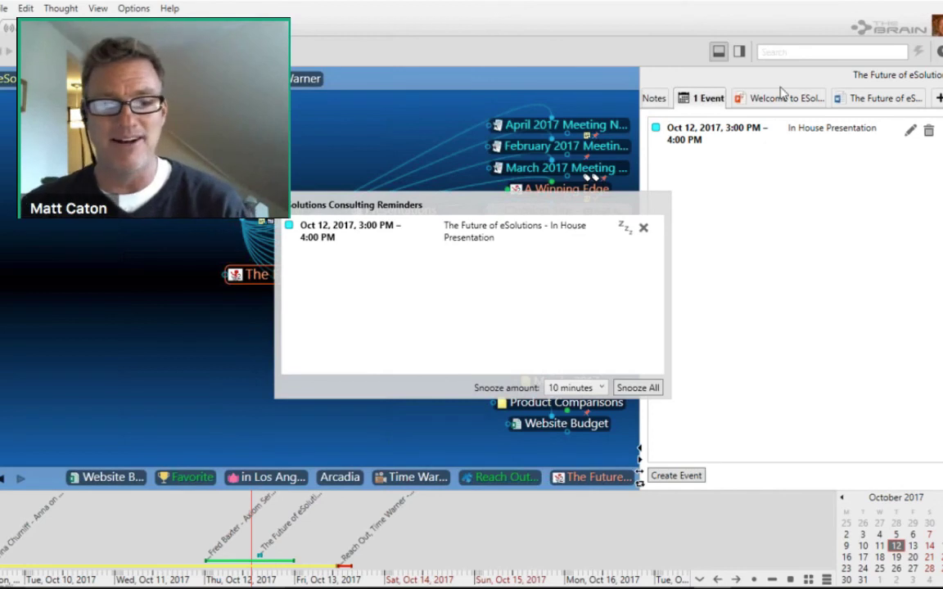
click(637, 388)
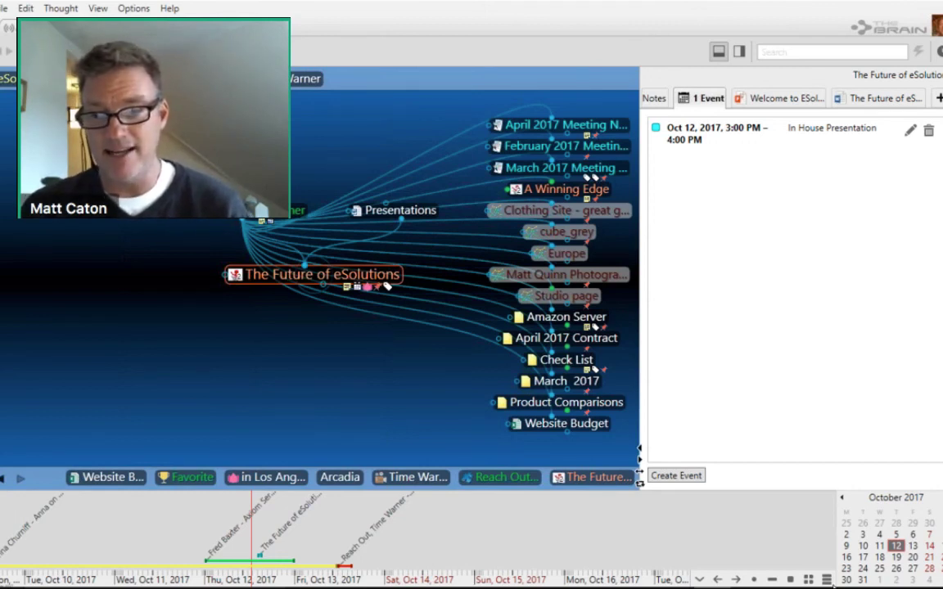
Check the timeline's Google Calendar Settings option and compare the week and month scales around October 2017.
click(825, 578)
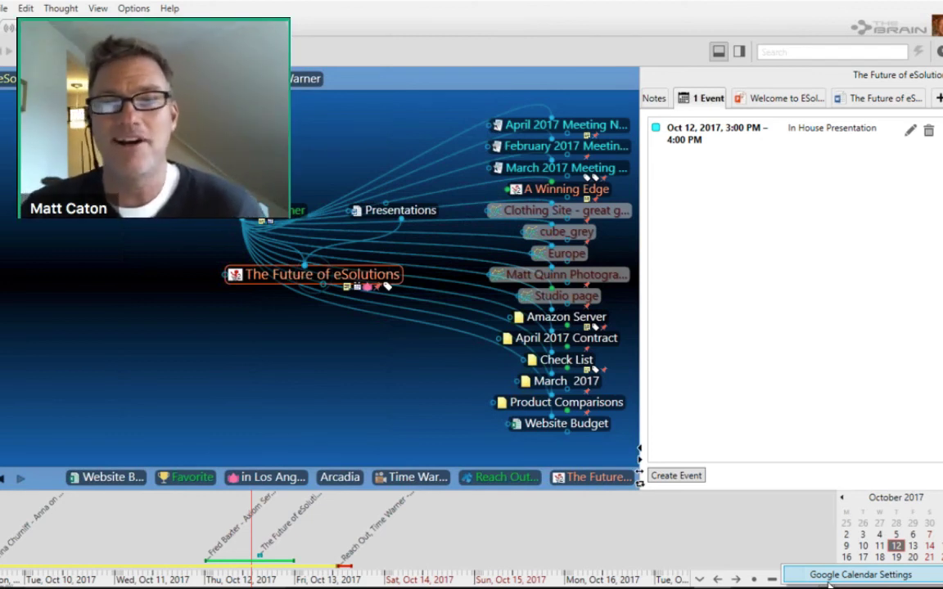
click(668, 539)
click(771, 579)
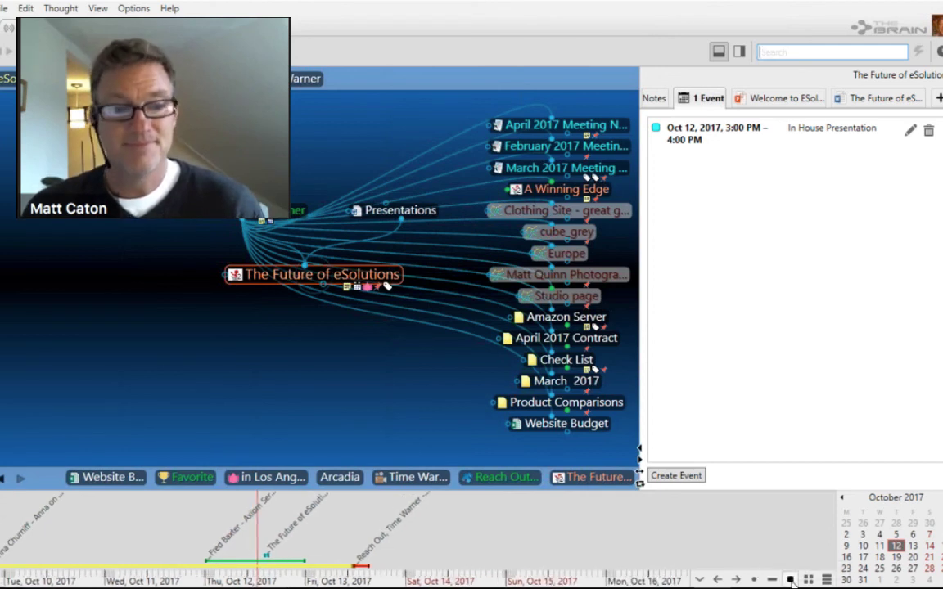
click(790, 579)
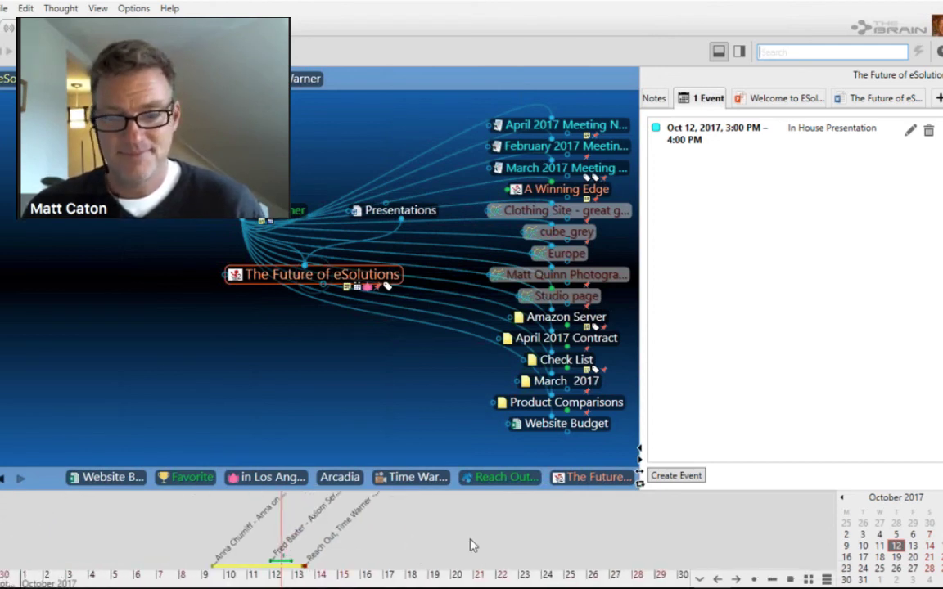
drag(472, 546, 656, 540)
click(776, 581)
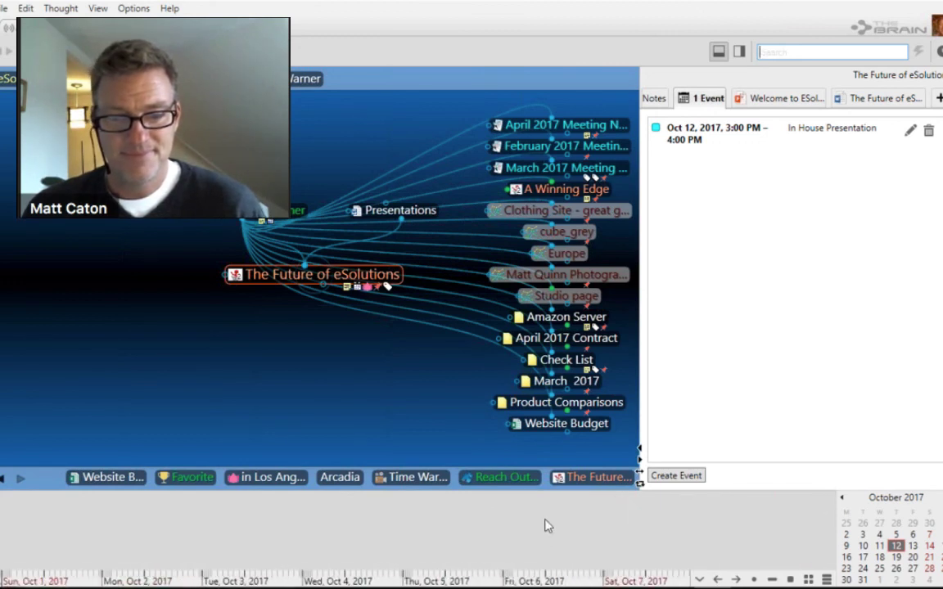
drag(656, 526, 669, 543)
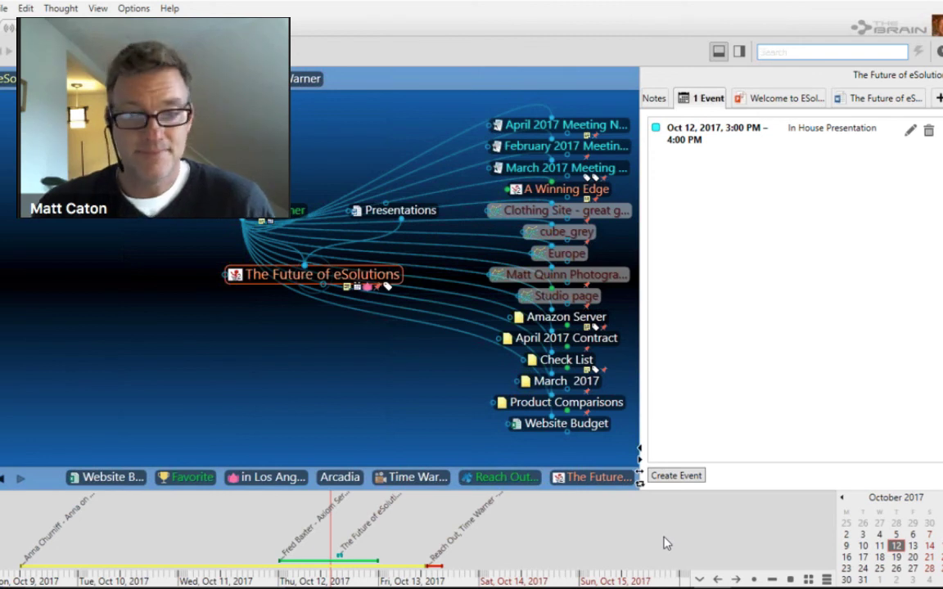
Inspect the events around October 12 at the timeline's day scale and at wider and narrower scales.
click(753, 579)
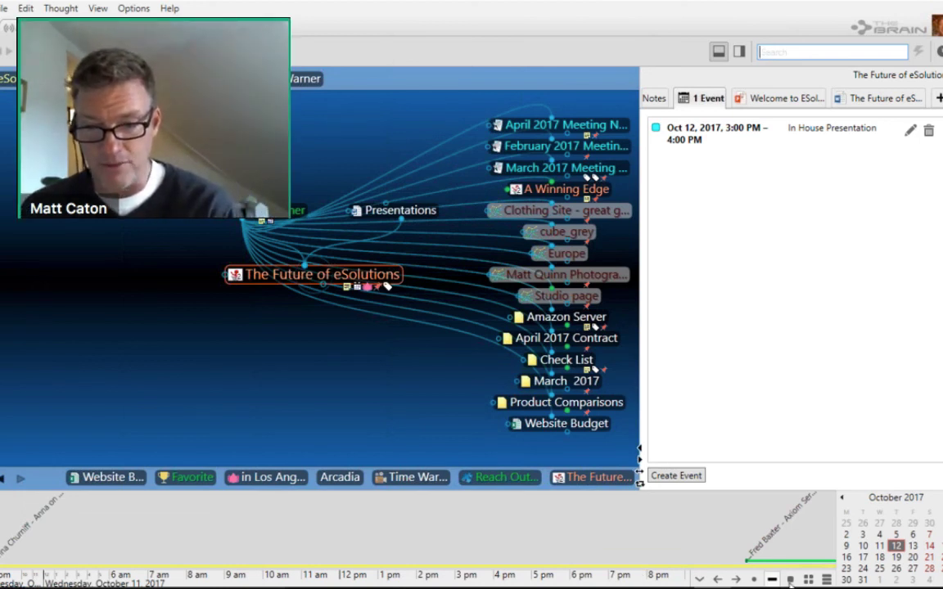
scroll(661, 524, down, 5)
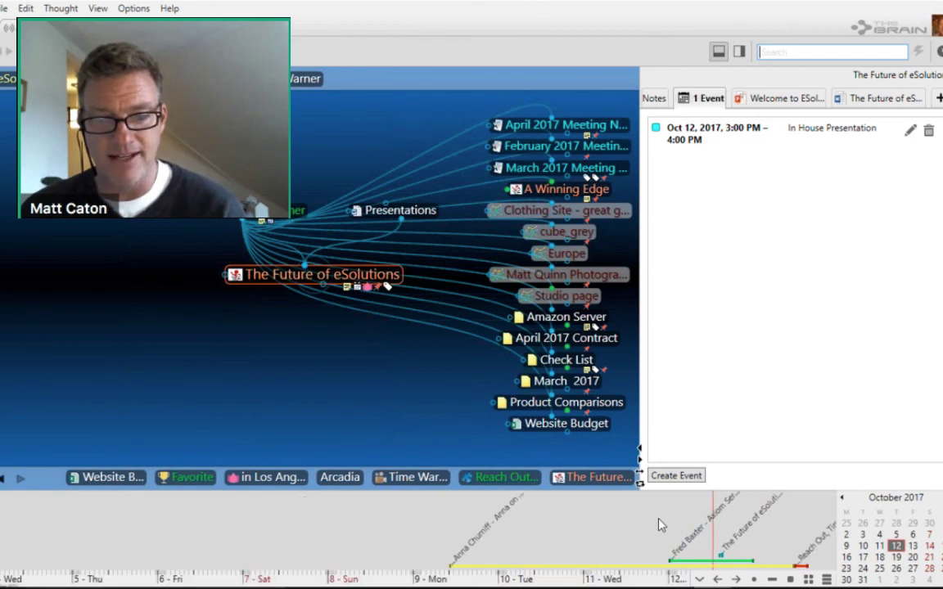
scroll(660, 532, up, 2)
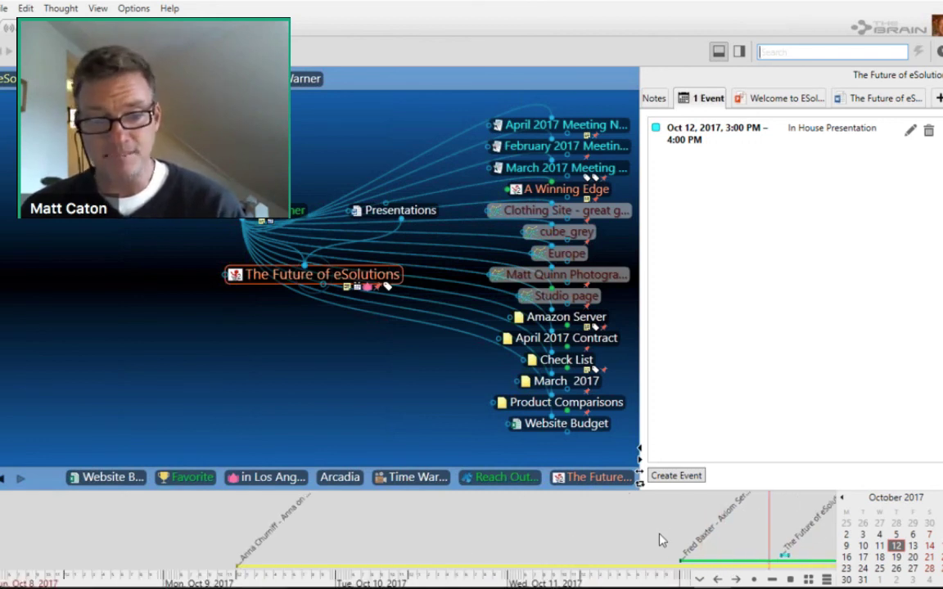
drag(661, 540, 501, 545)
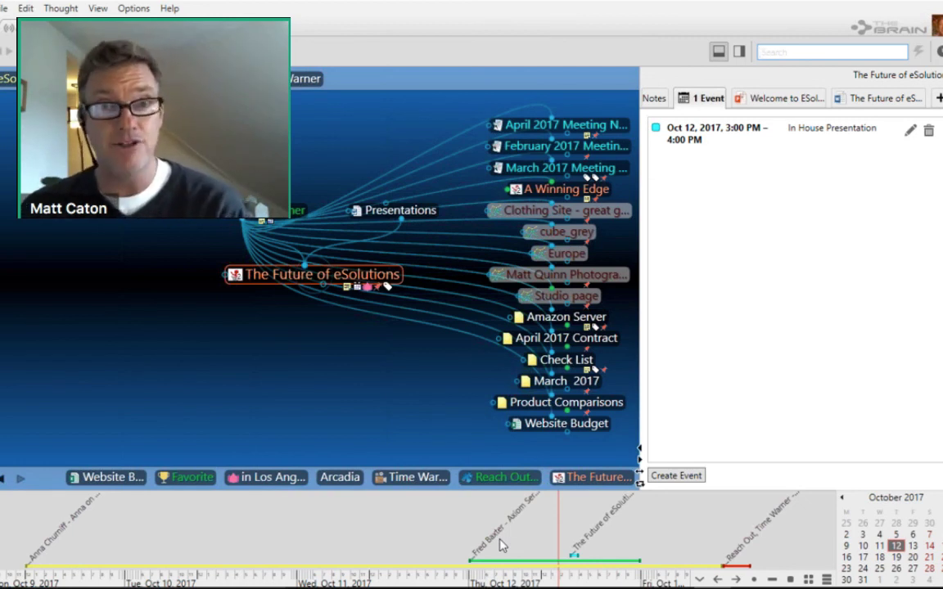
scroll(502, 546, up, 5)
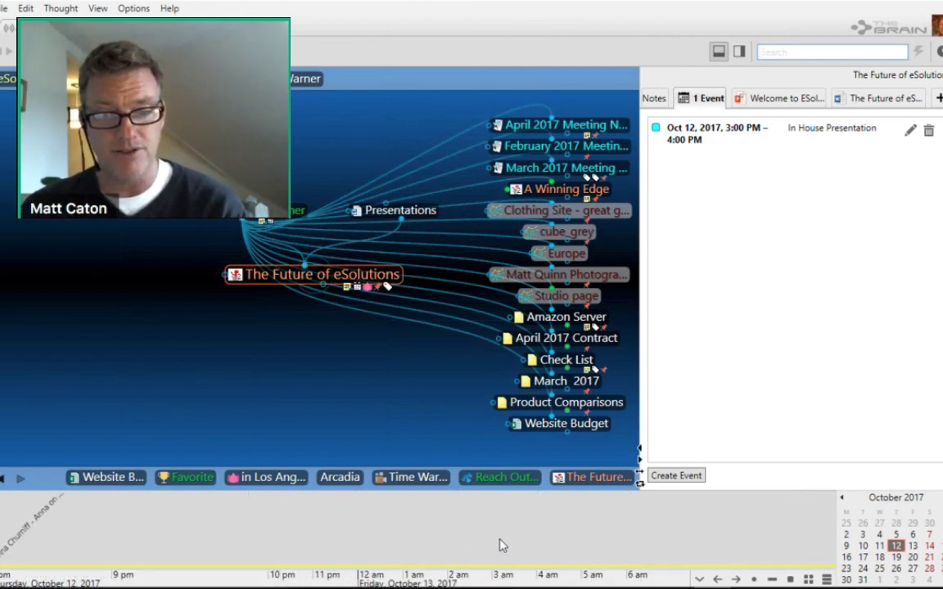
scroll(502, 547, down, 5)
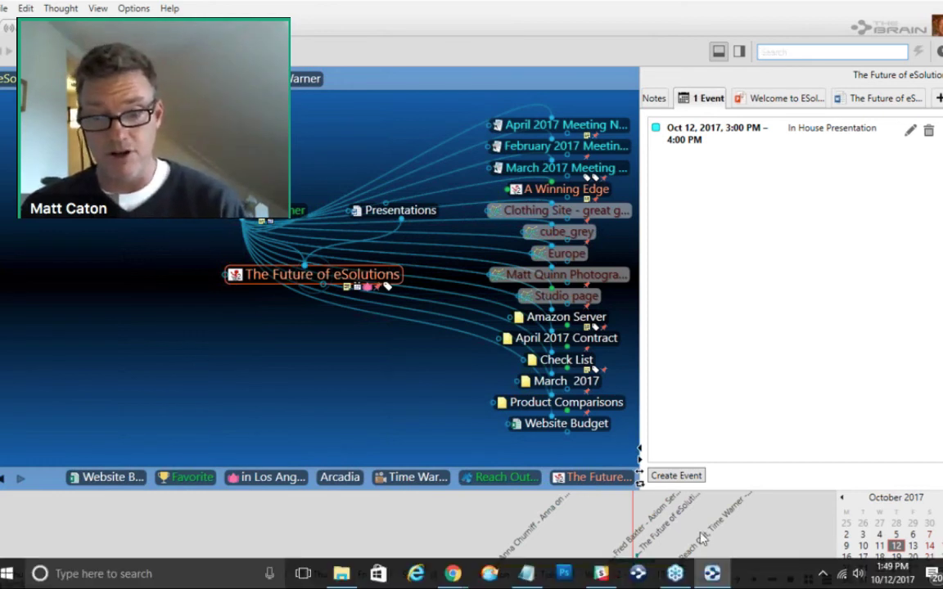
Show Thursday, October 12, 2017 at the timeline's day scale and step back to Wednesday, October 11.
click(700, 581)
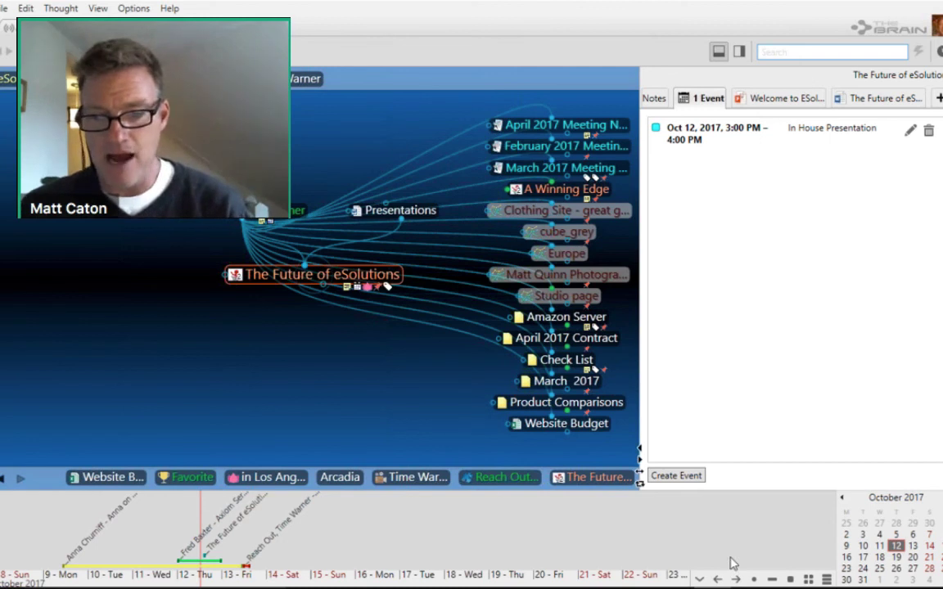
click(754, 579)
click(754, 580)
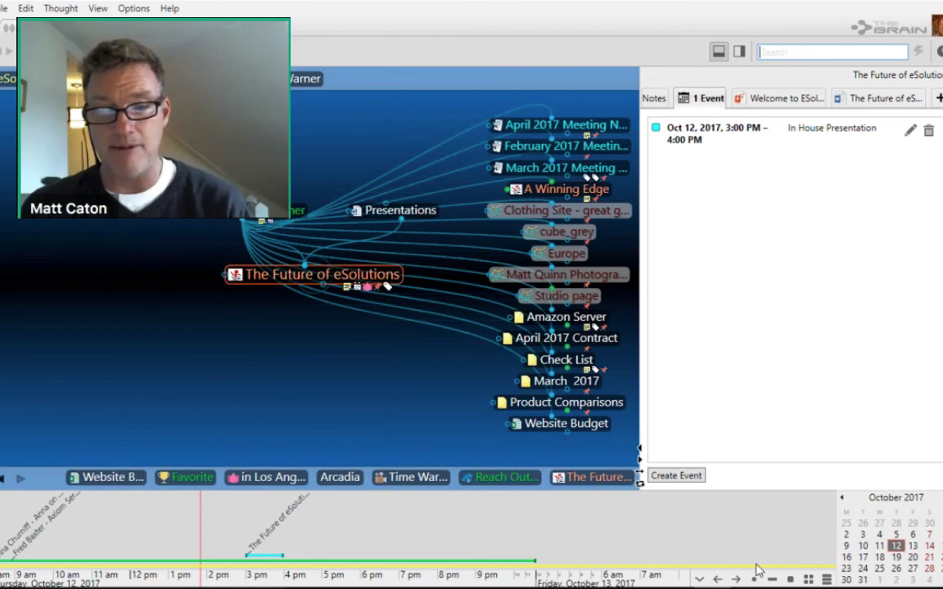
click(718, 580)
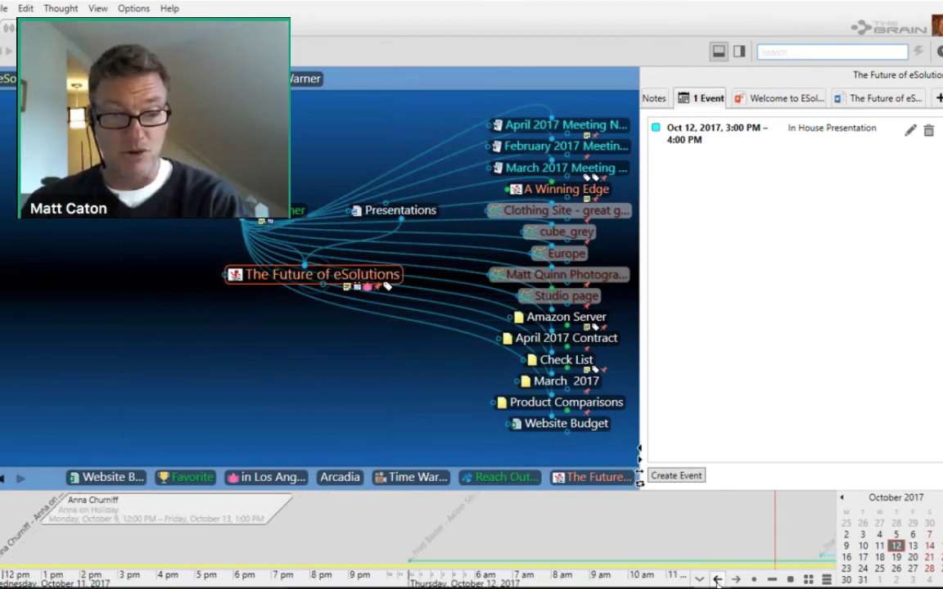
click(717, 580)
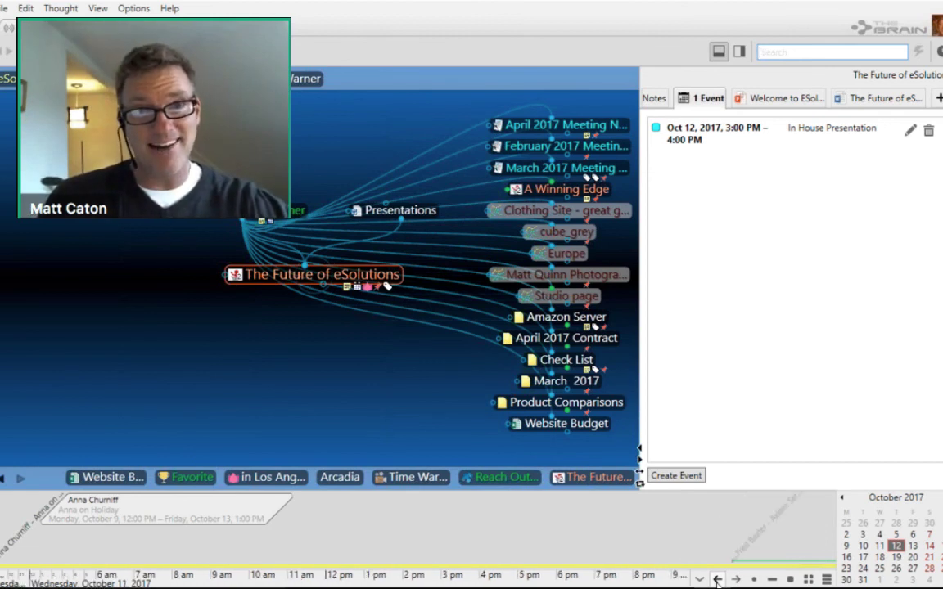
Activate the thought linked to the October 12 Axiom Server Rebuild event from the timeline, view the event's details and close them.
drag(669, 521, 410, 528)
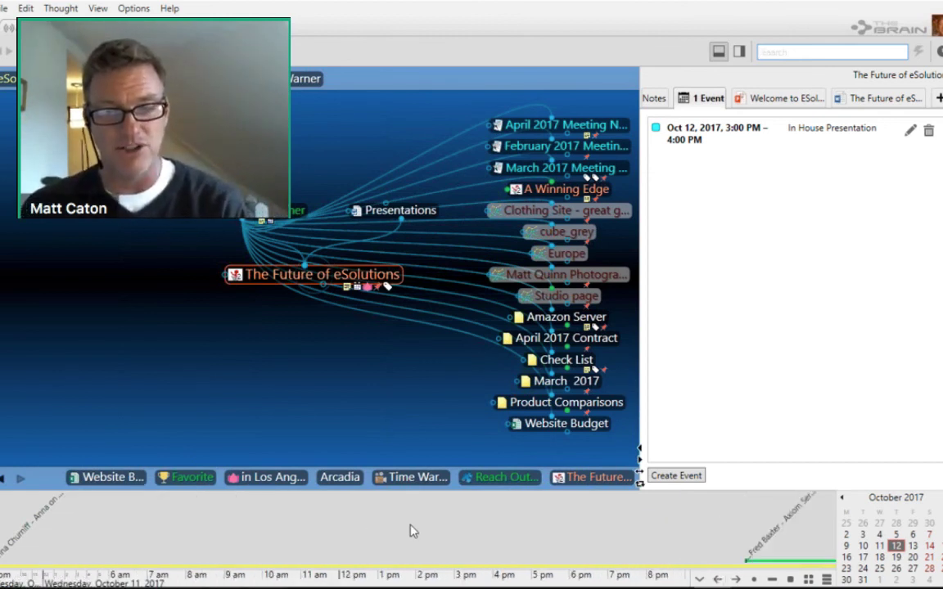
drag(639, 533, 368, 537)
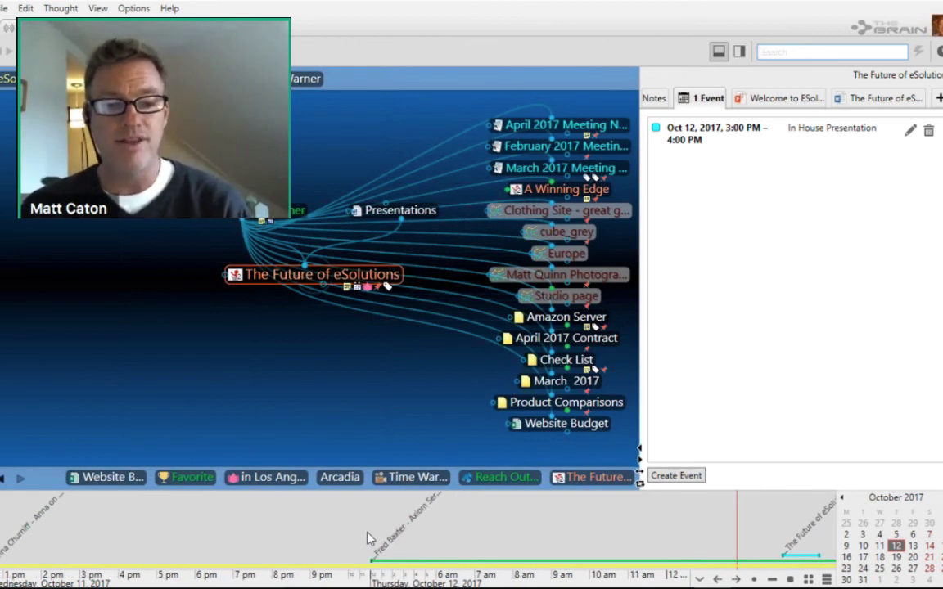
scroll(368, 537, down, 5)
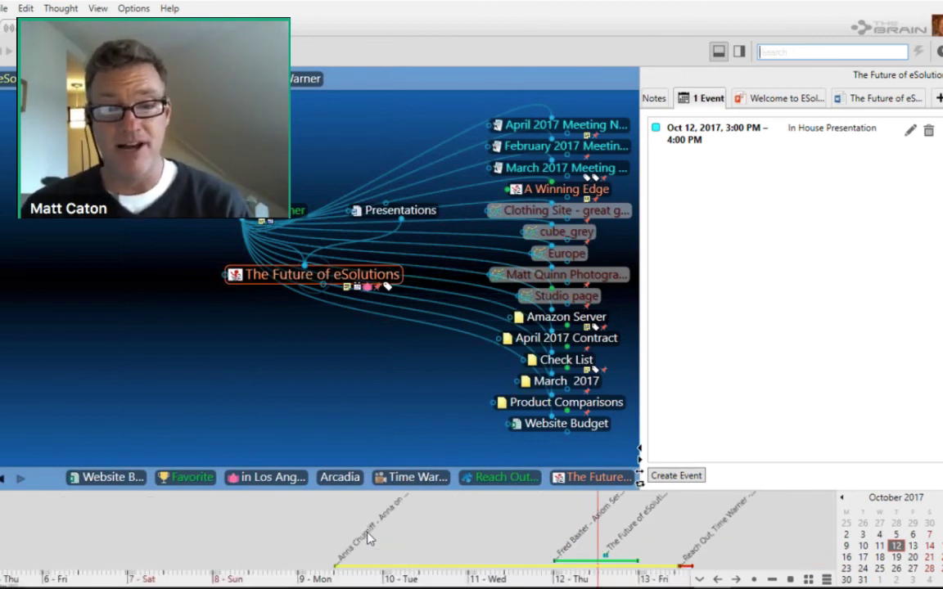
drag(509, 549, 421, 557)
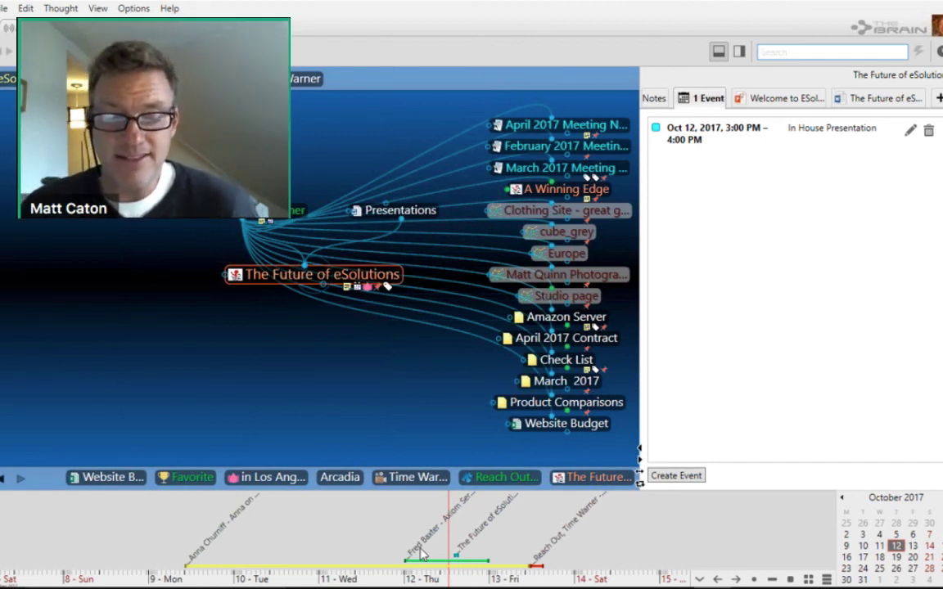
mouse_move(423, 551)
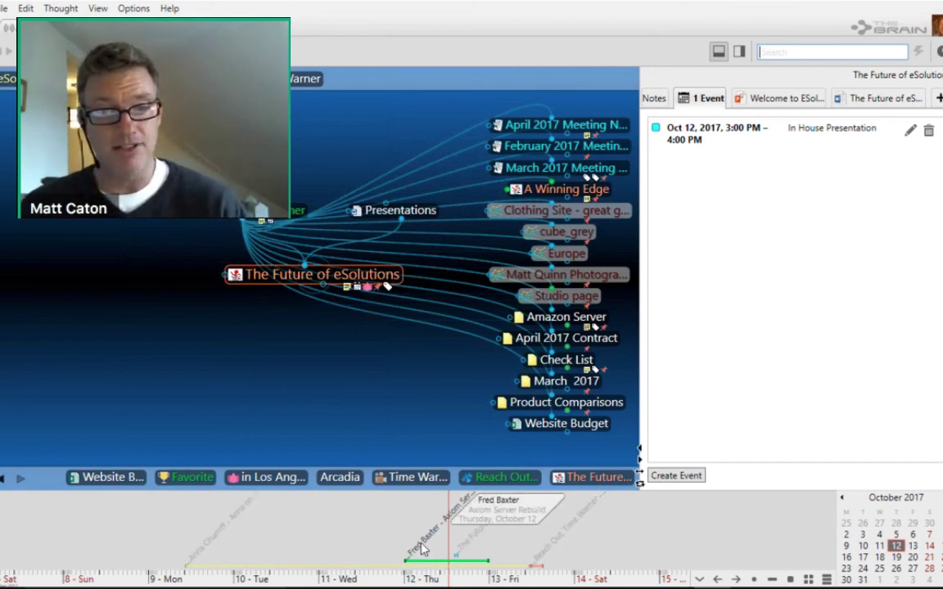
click(423, 551)
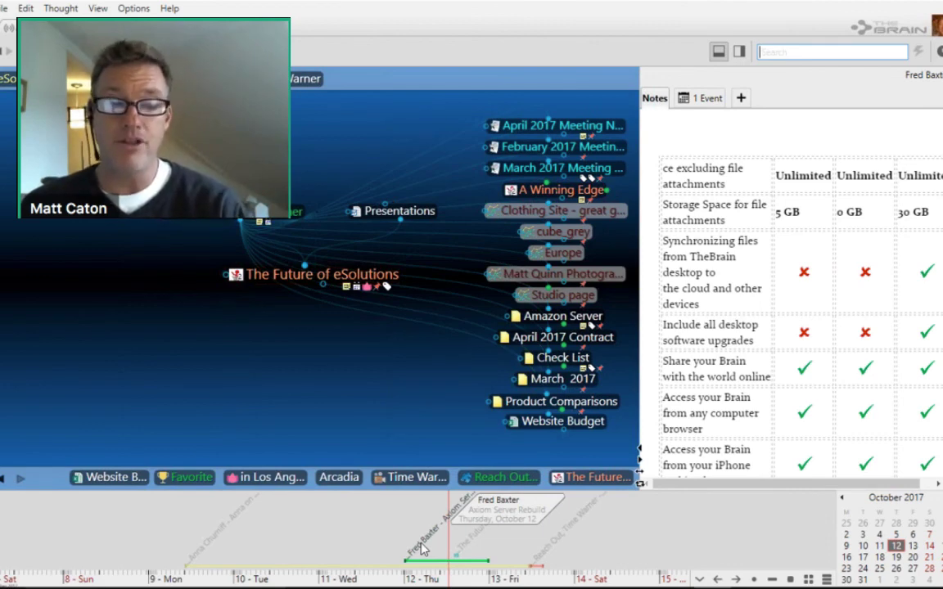
double_click(423, 551)
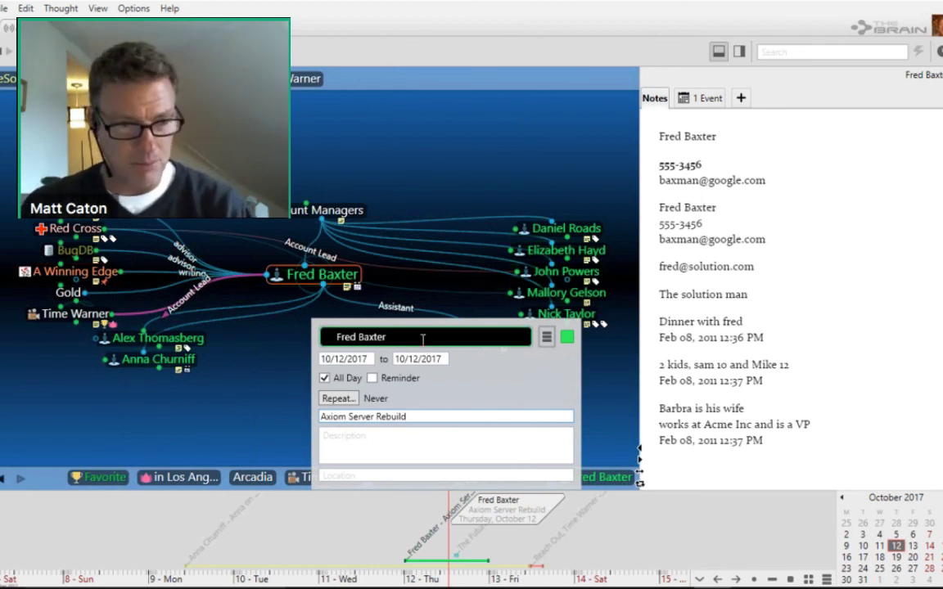
key(Return)
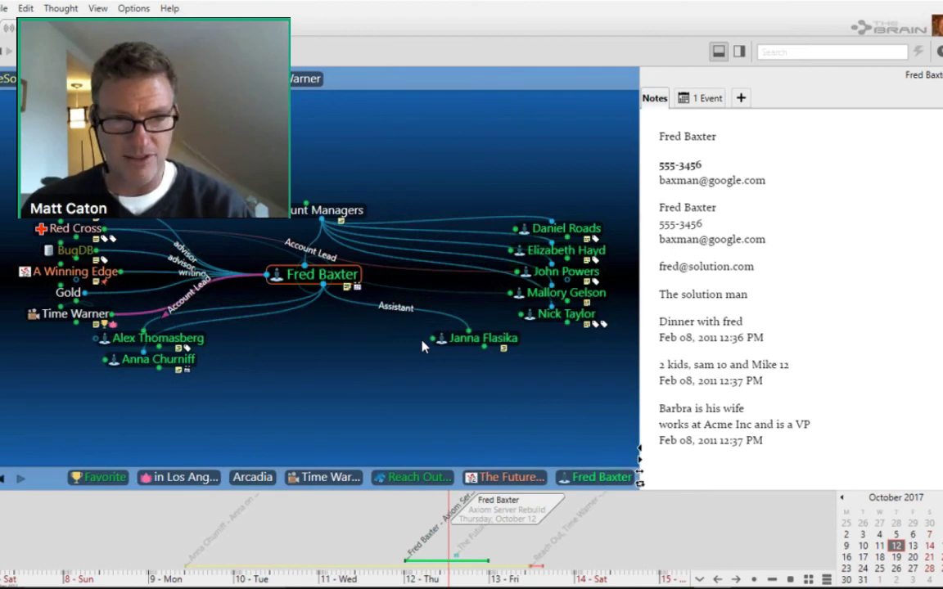
View the In House Presentation event's details from the timeline and check the commands available for The Future of eSolutions thought.
click(482, 526)
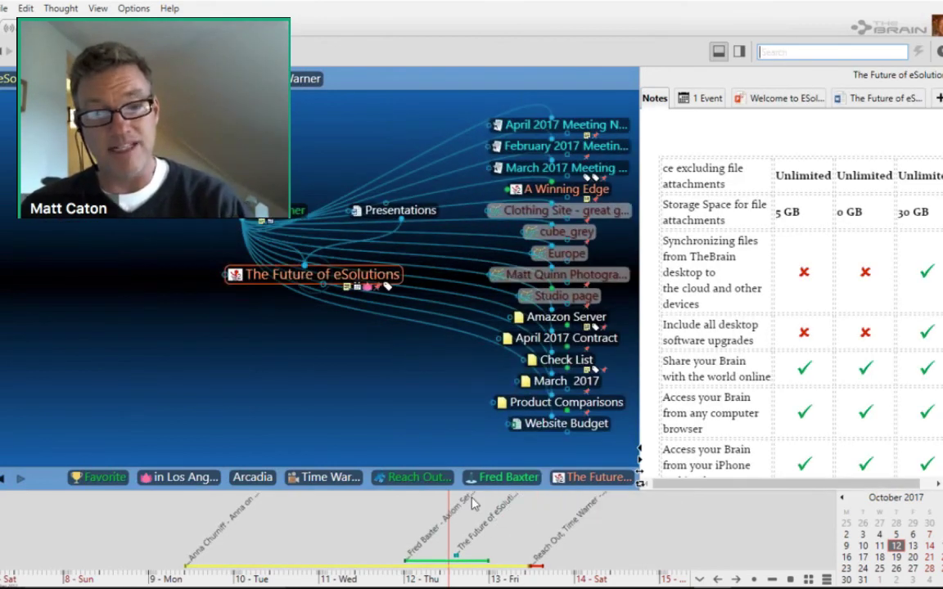
double_click(484, 533)
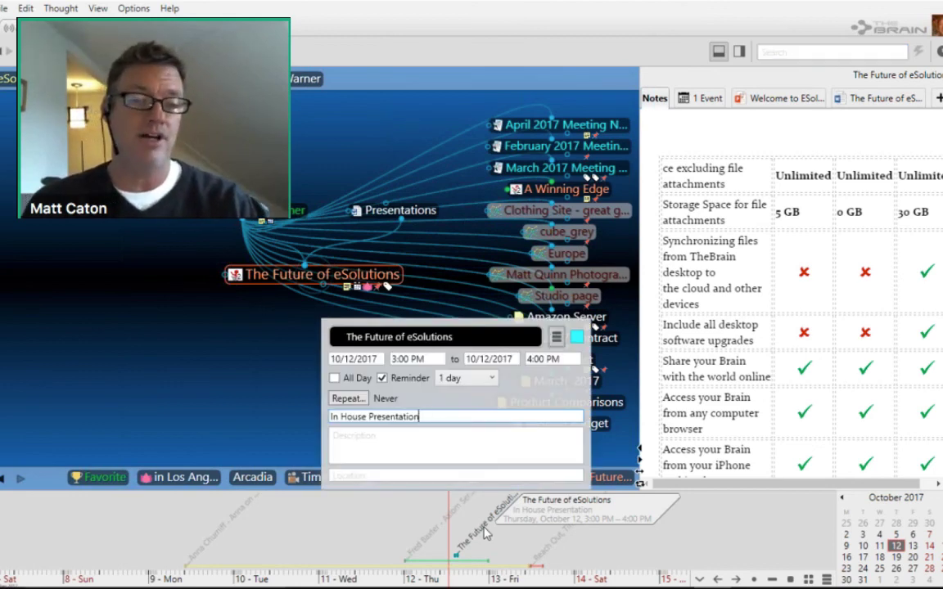
click(233, 344)
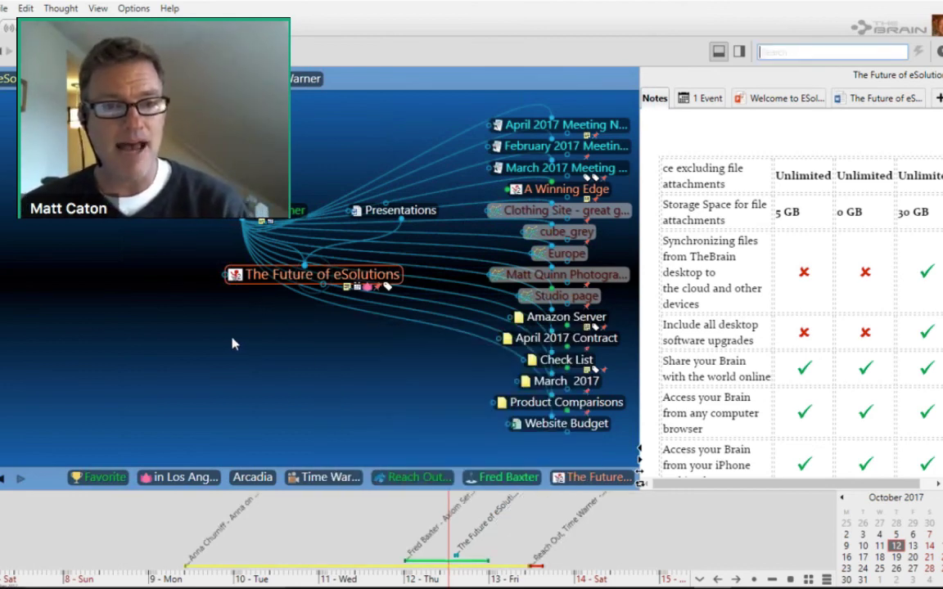
right_click(289, 280)
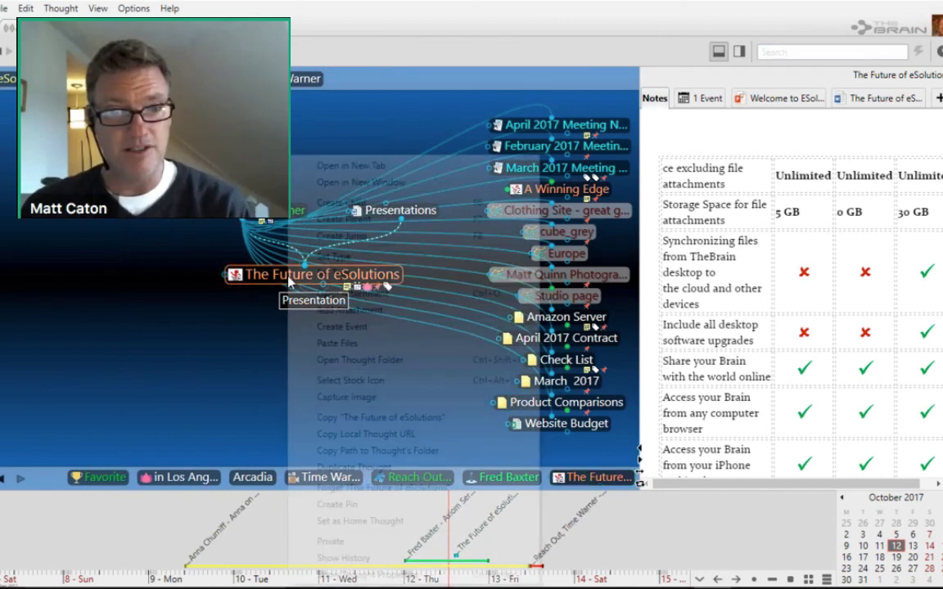
click(380, 417)
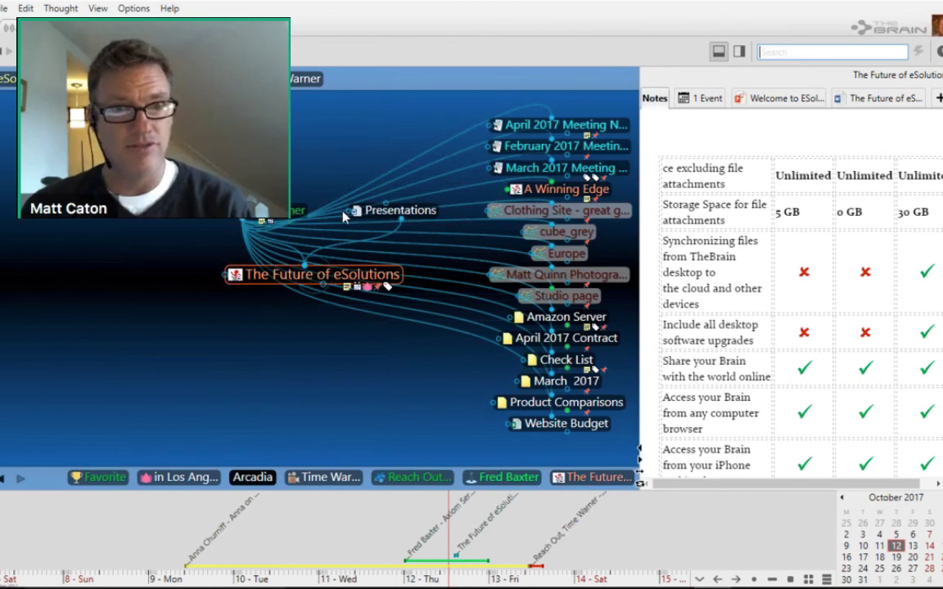
Activate the assistant's thought linked to Reach Out, Time Warner and clear its existing note.
click(261, 222)
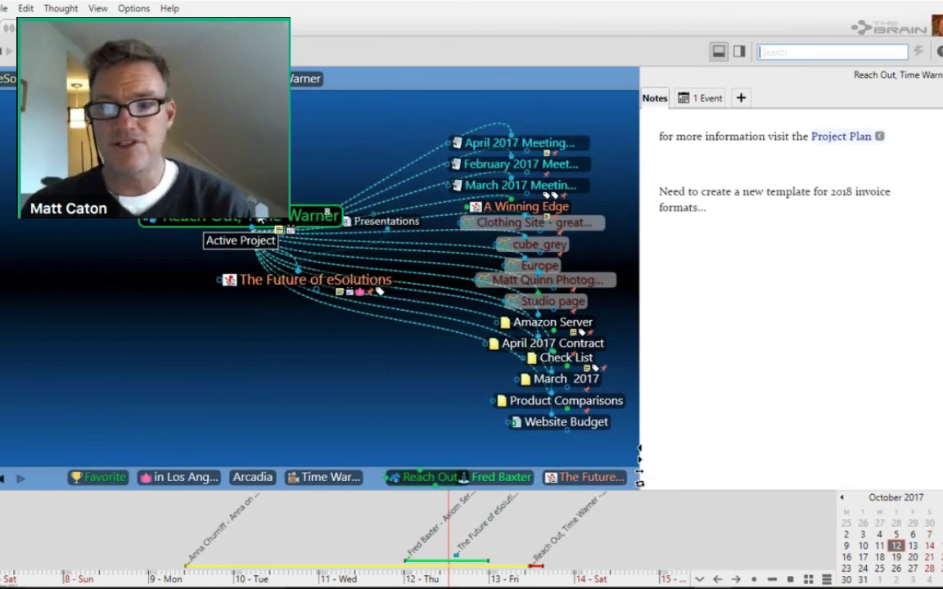
click(72, 294)
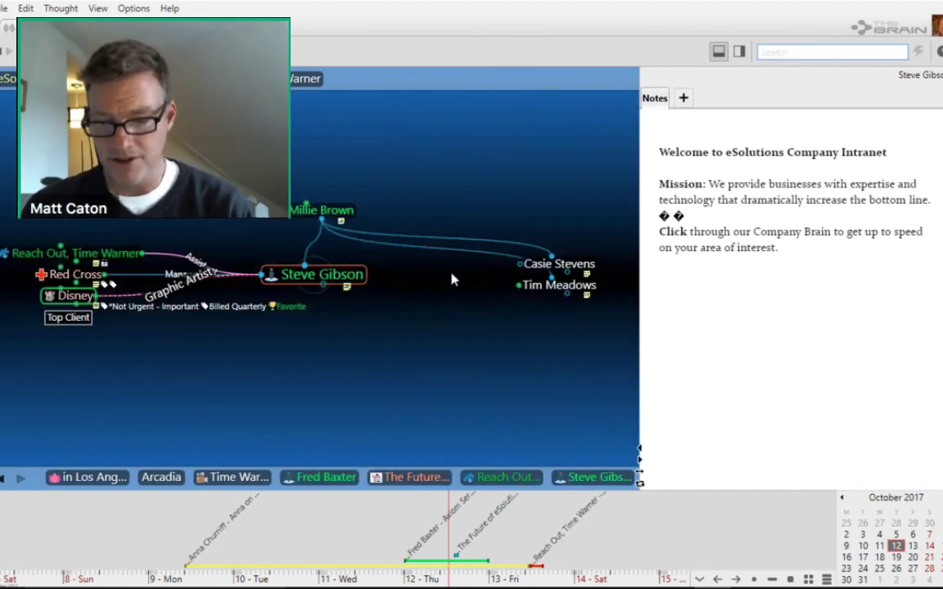
drag(781, 311, 641, 208)
key(Delete)
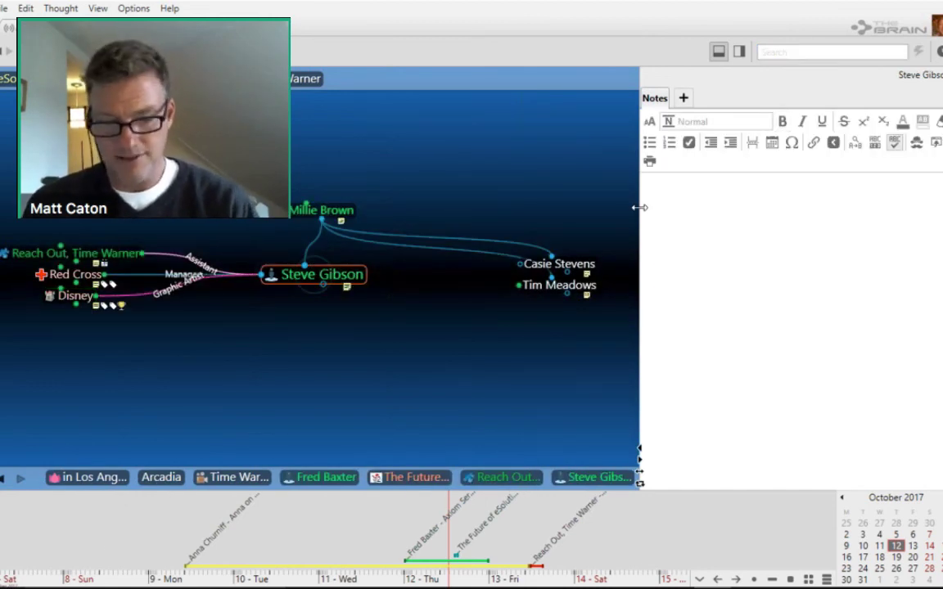
Write a note that the assistant "will also be presenting on" and paste in a link to The Future of eSolutions thought.
text(Steve wi)
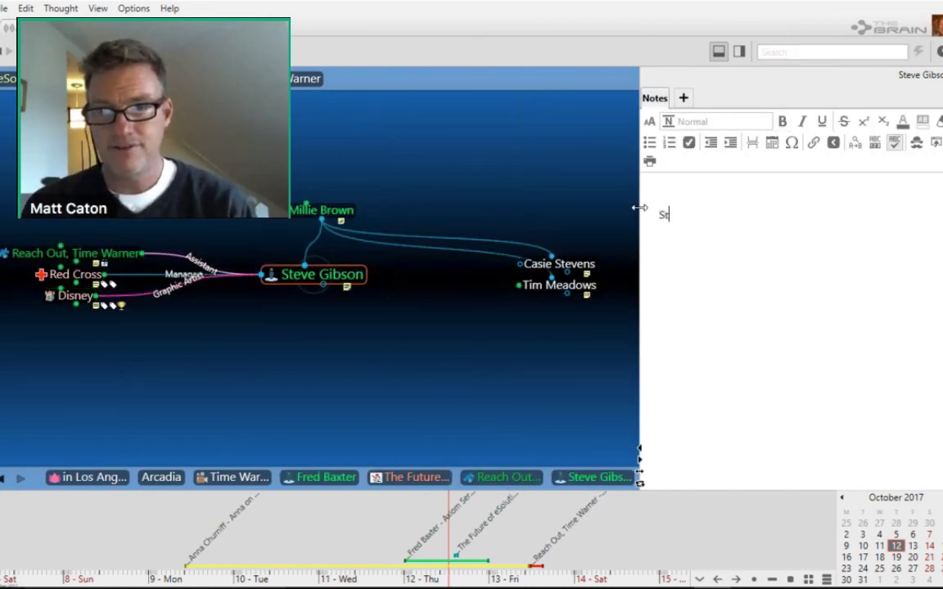
text(ll al)
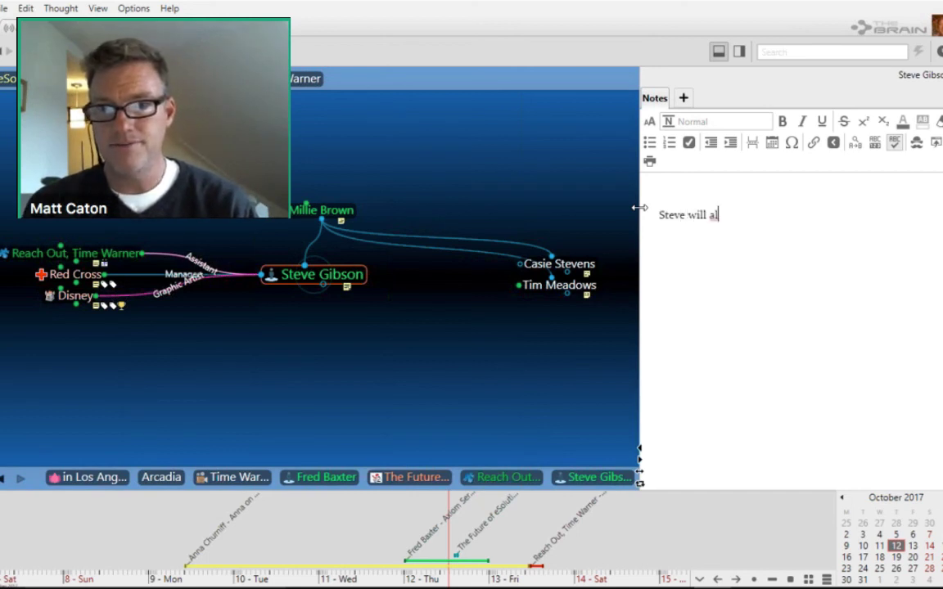
text(soe)
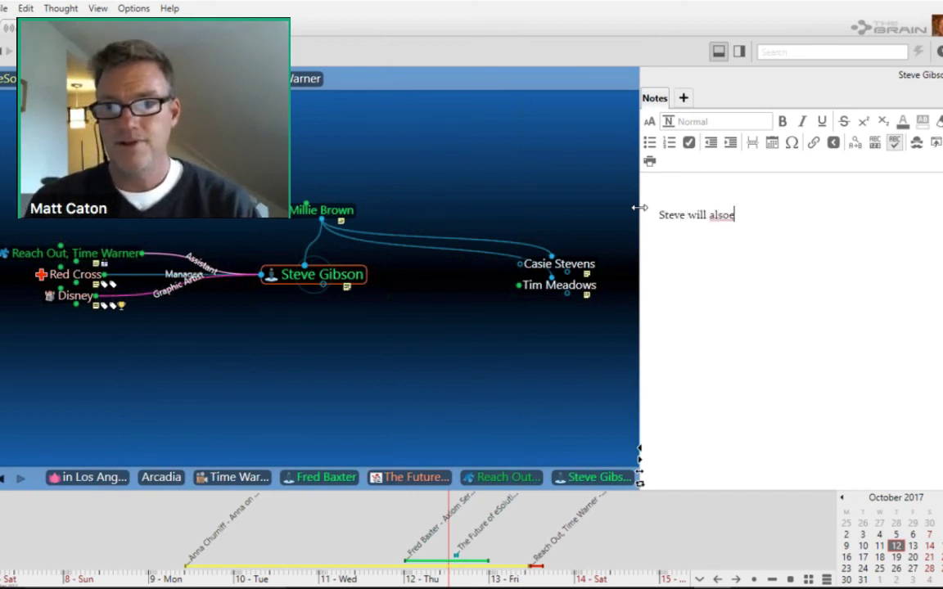
key(BackSpace)
text(be b)
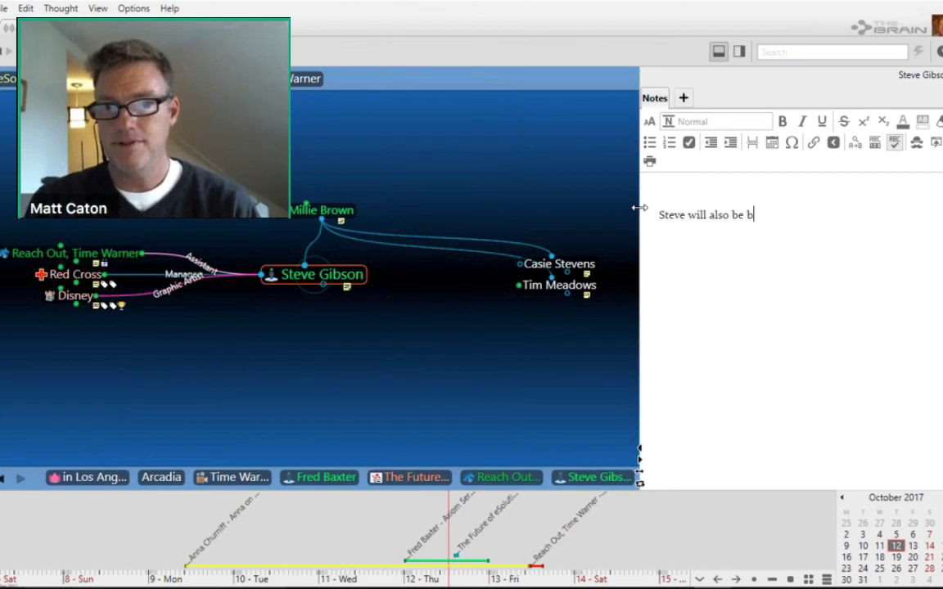
key(BackSpace)
text(presen)
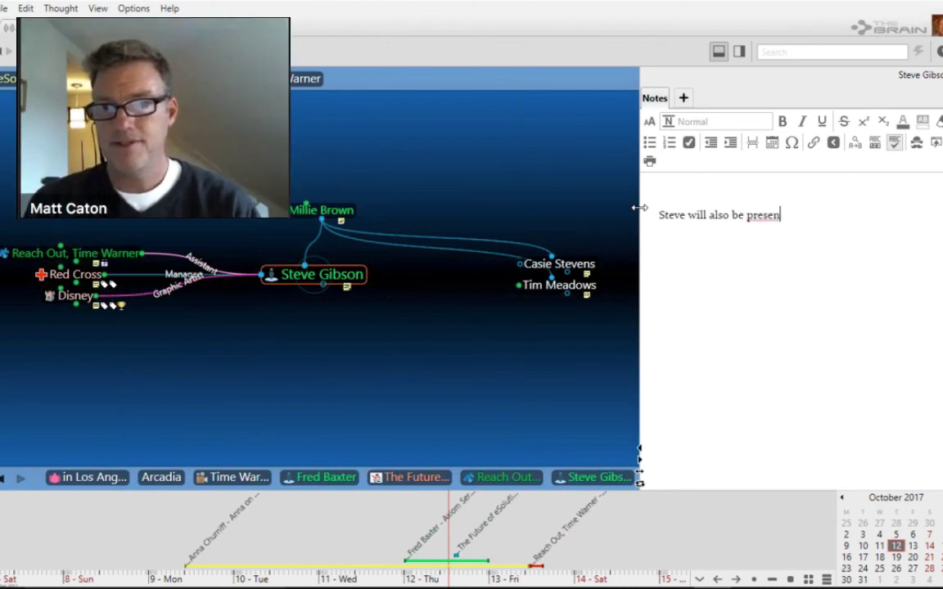
text(ting on)
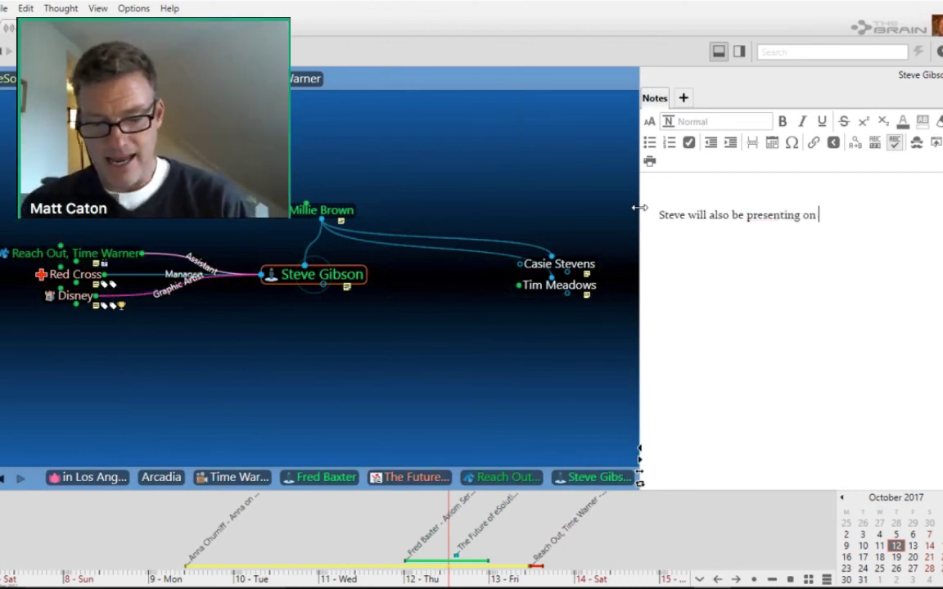
key(ctrl+v)
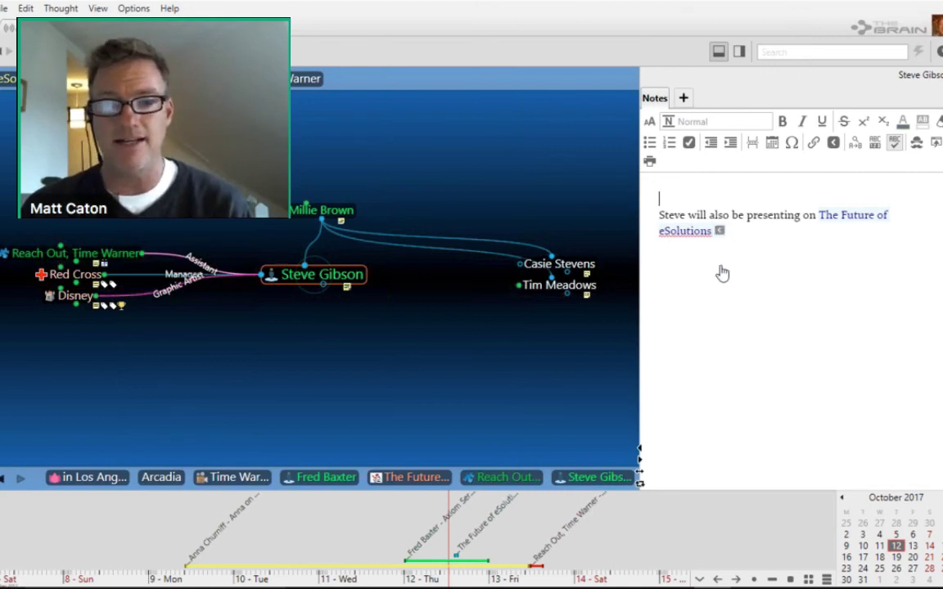
Follow the note's link to The Future of eSolutions, and the Project Plan link in the Reach Out, Time Warner note.
click(719, 231)
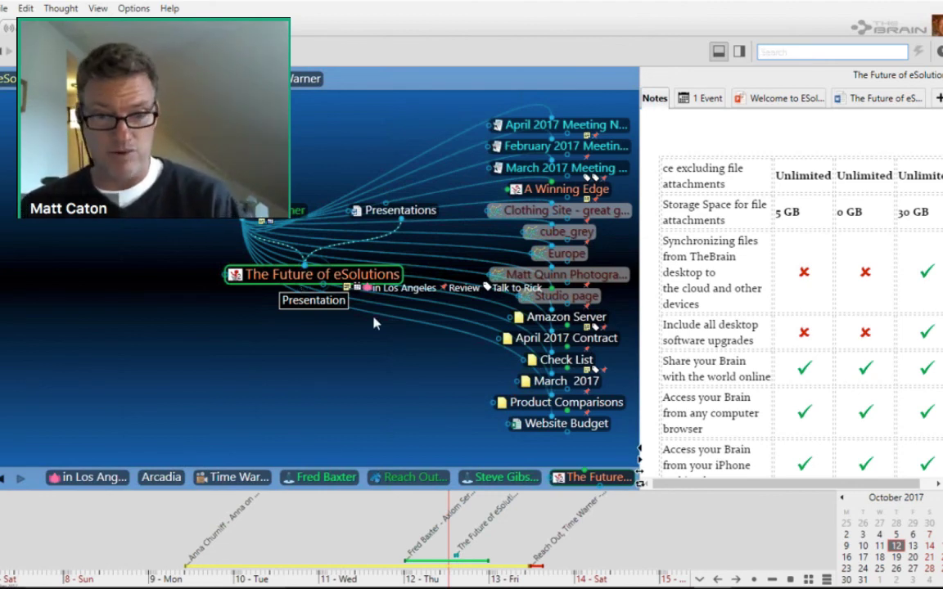
mouse_move(502, 509)
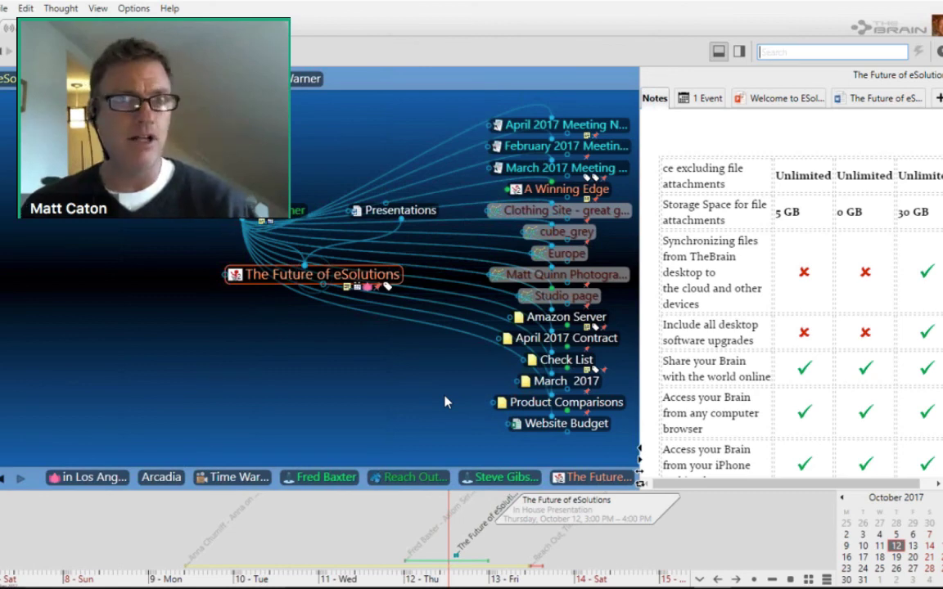
click(336, 204)
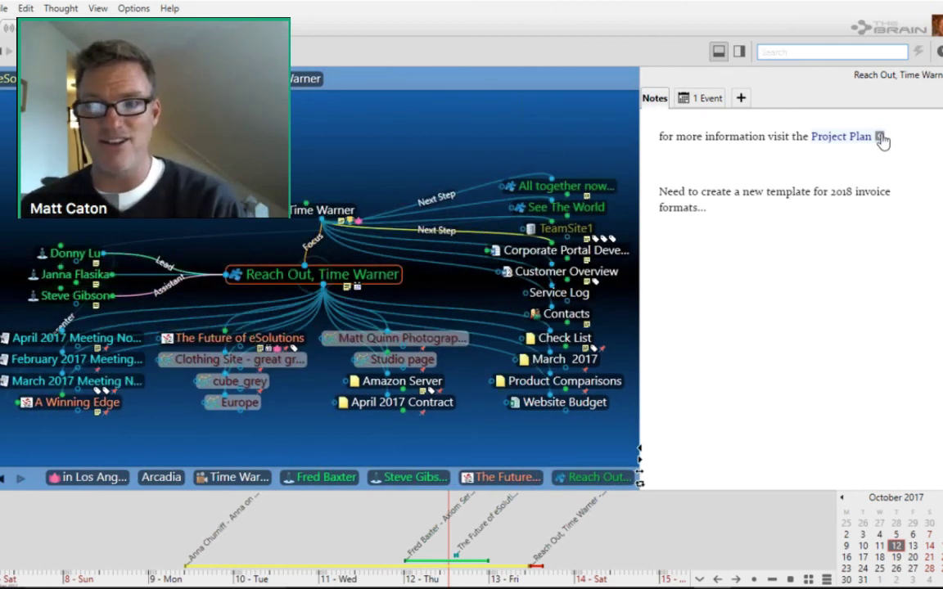
click(881, 140)
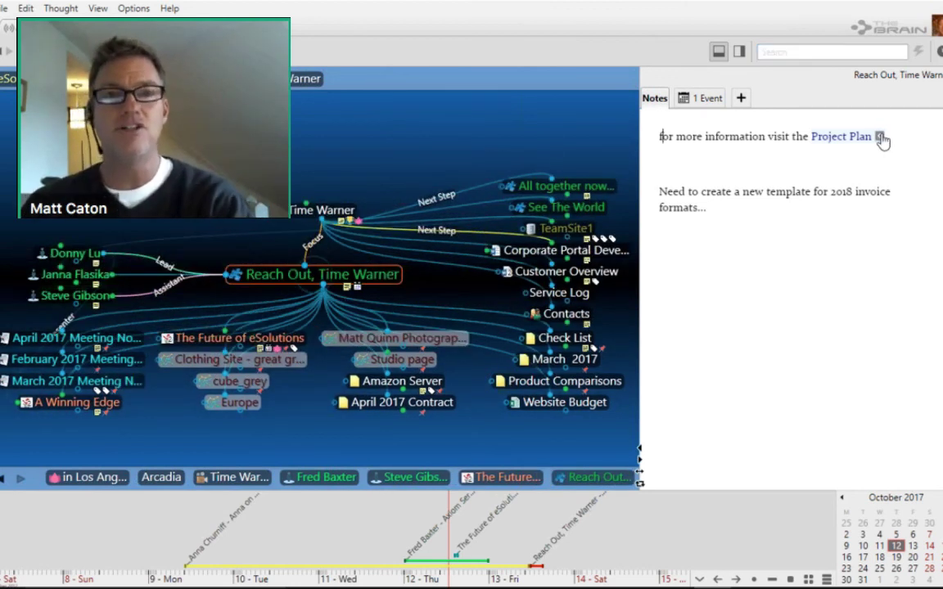
click(881, 138)
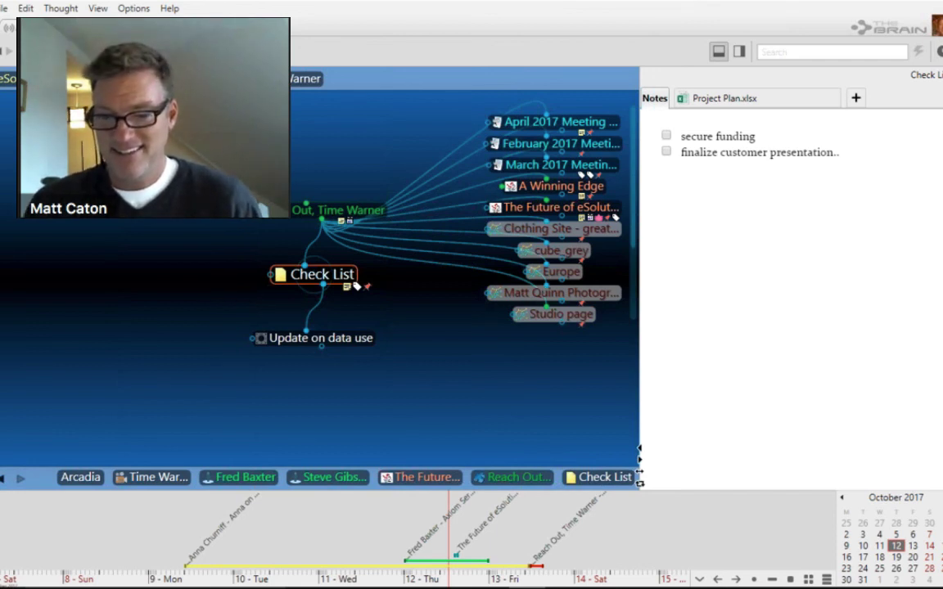
Rename the See The World thought under Time Warner as See The World, Time Warner.
mouse_move(712, 587)
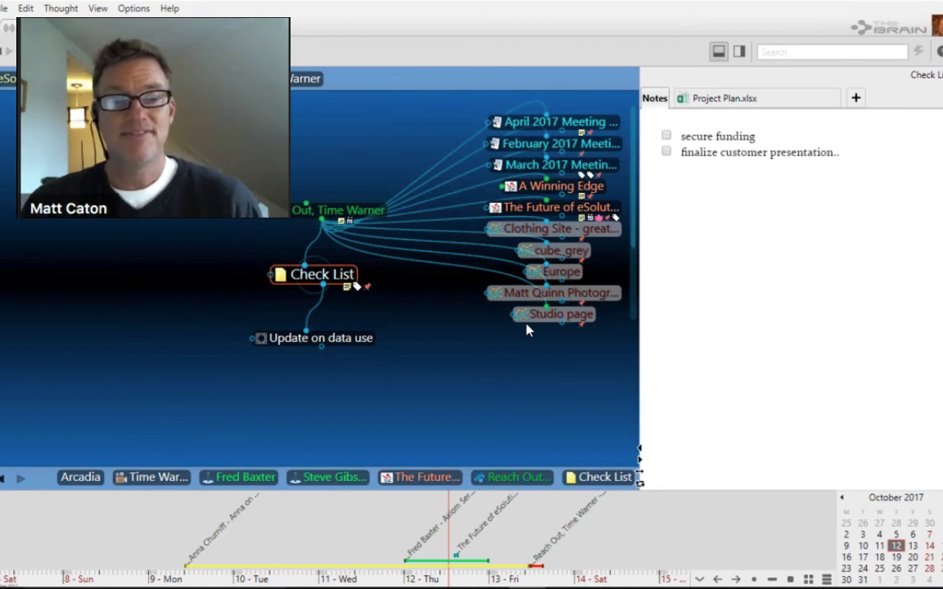
click(342, 214)
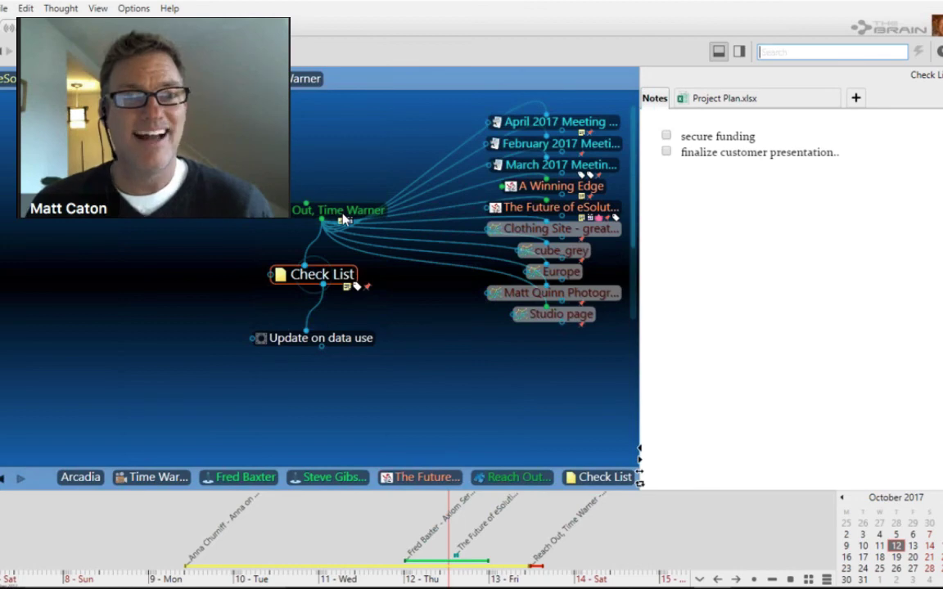
click(342, 214)
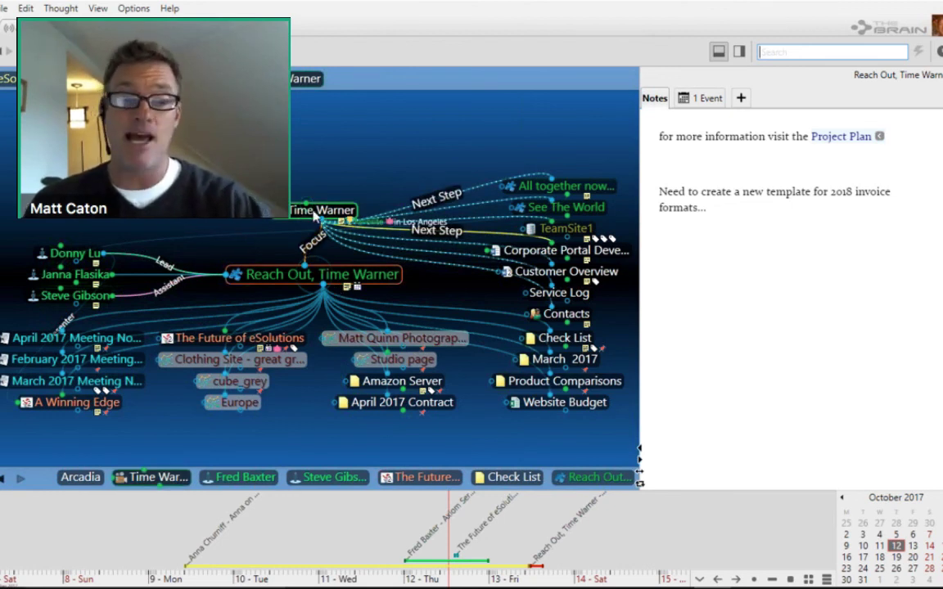
click(538, 210)
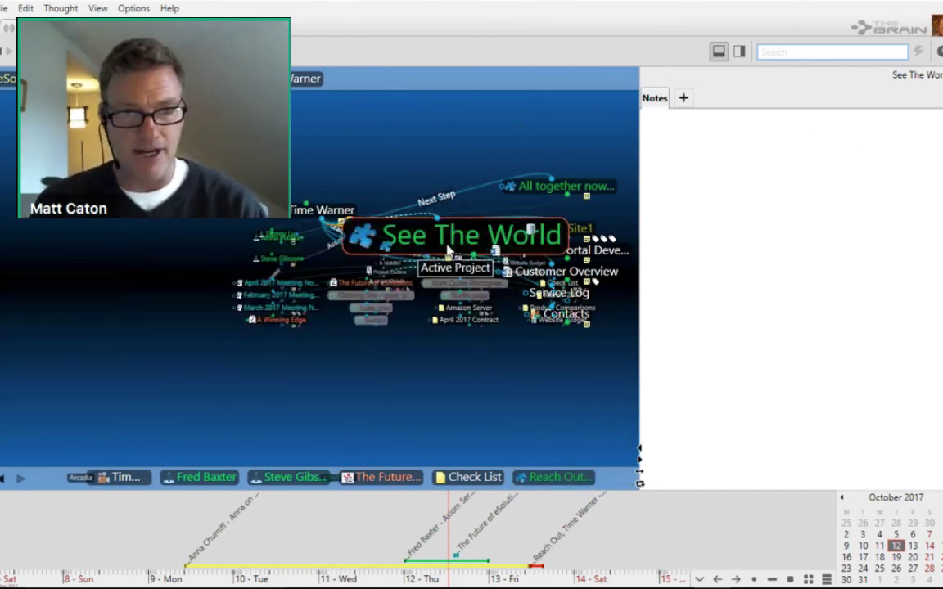
key(F2)
text(, Time)
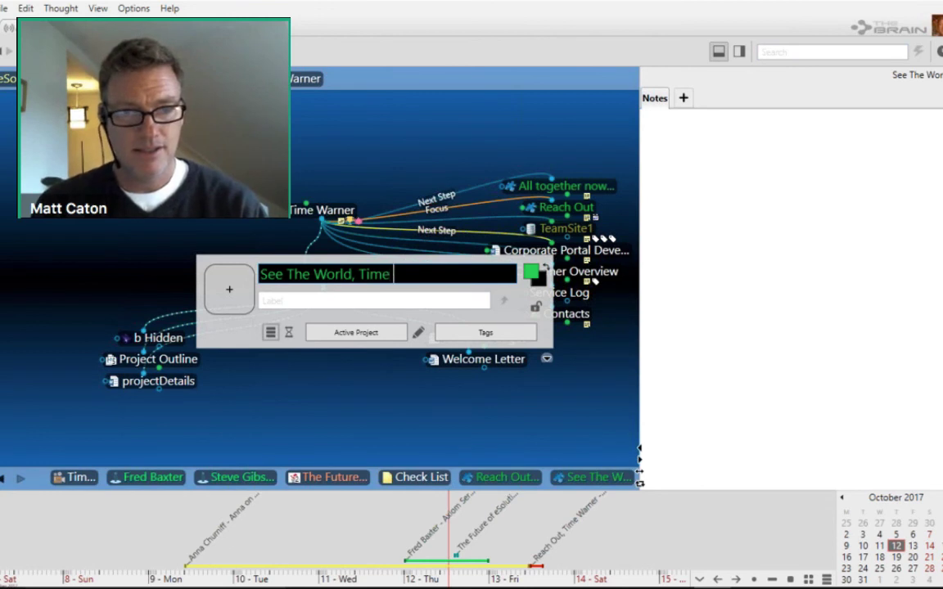
text( Warner)
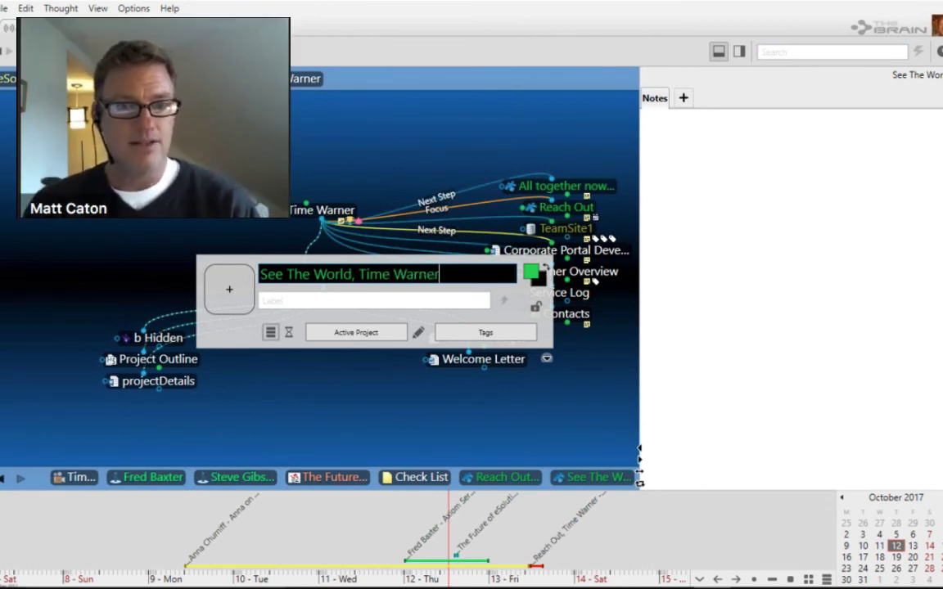
key(Return)
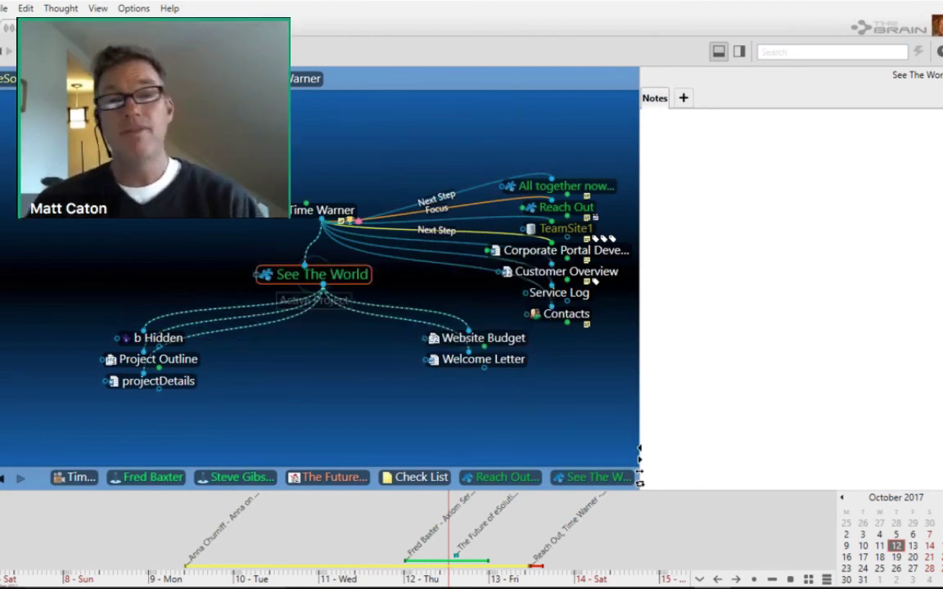
Rename the Time Warner thought as Spectrum and apply the rename to its related thoughts.
click(322, 211)
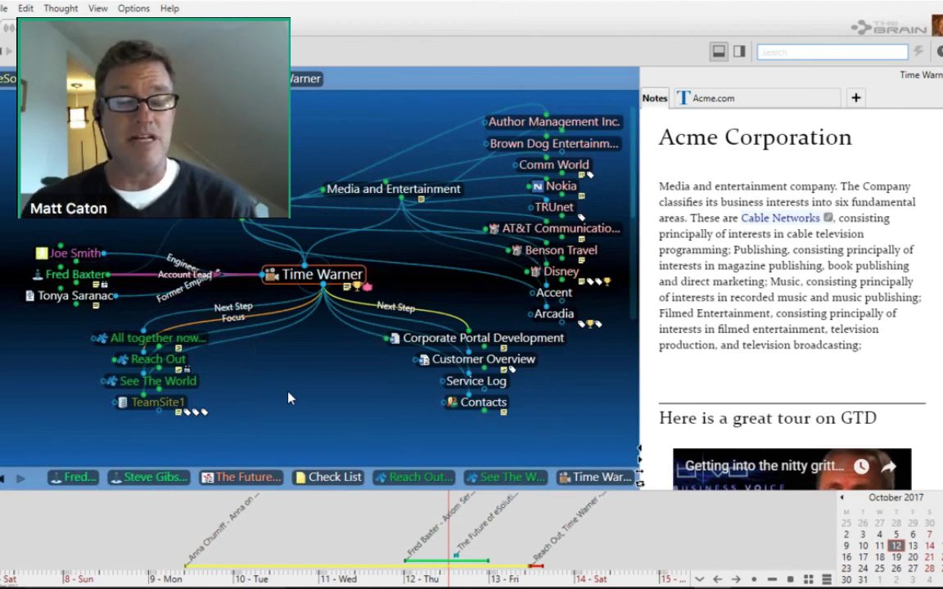
click(315, 280)
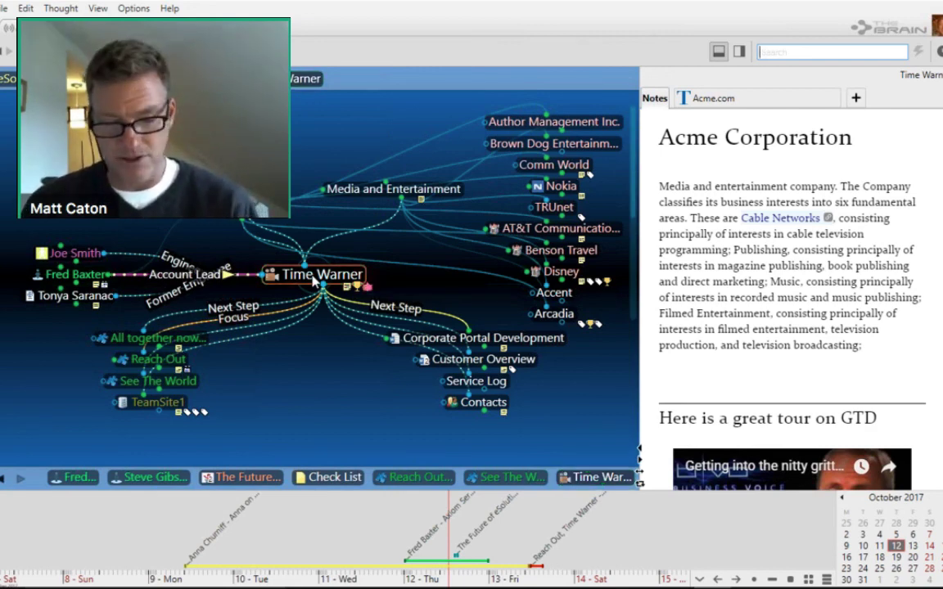
key(BackSpace)
key(BackSpace)
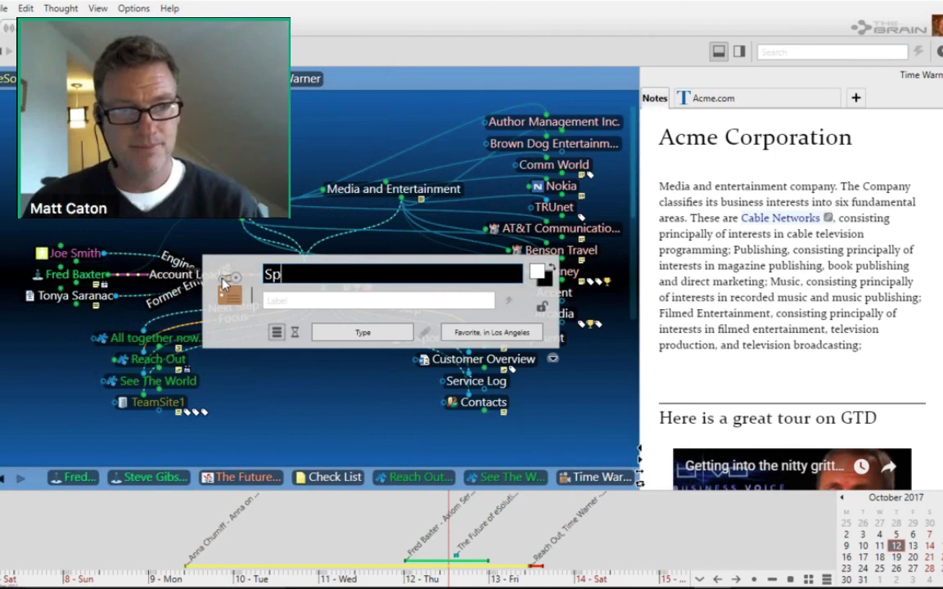
text(ectrum)
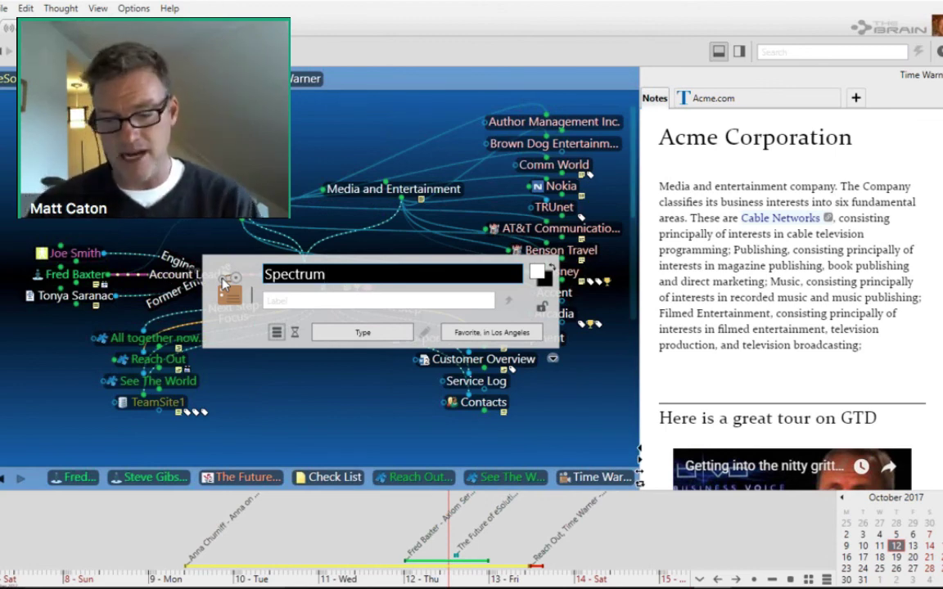
key(Escape)
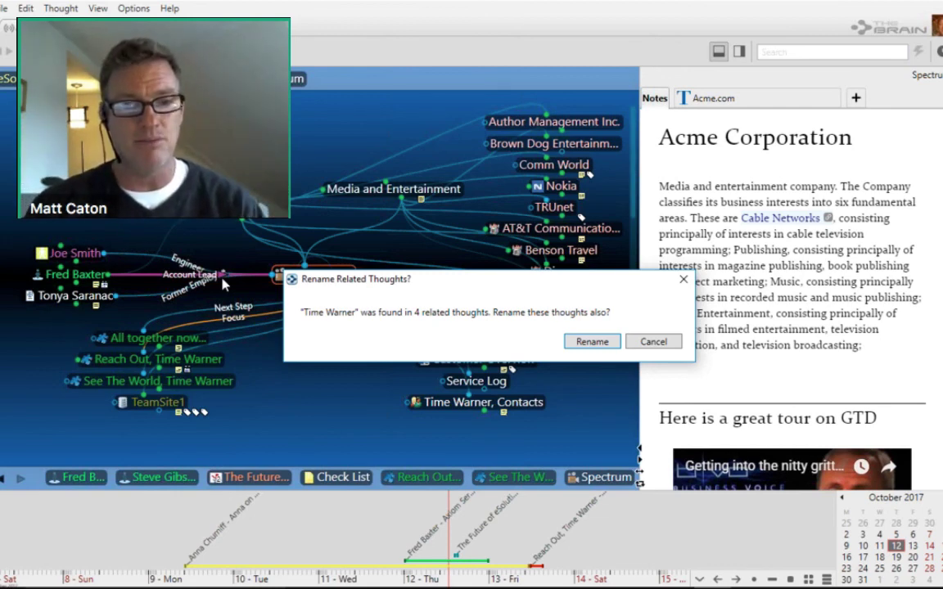
click(592, 342)
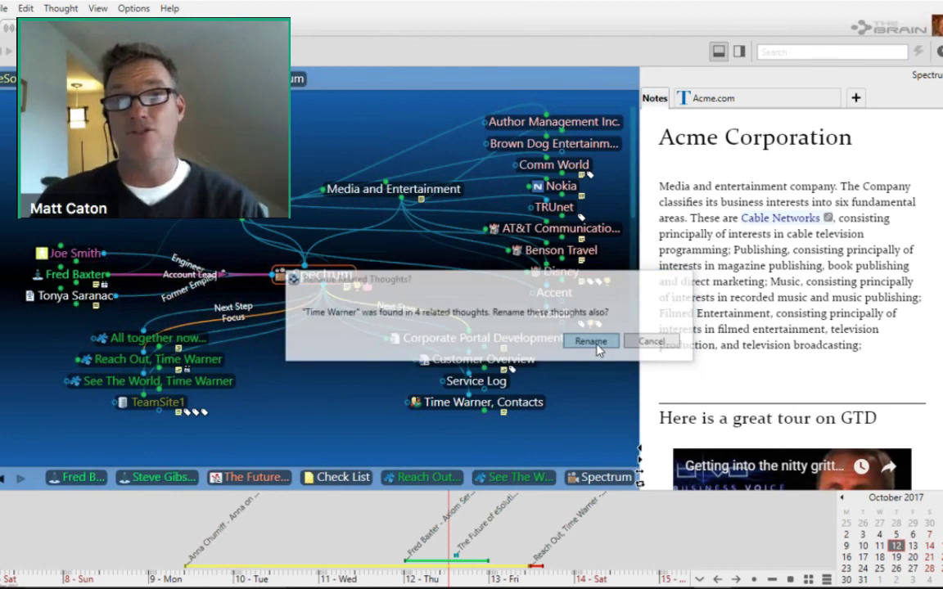
Check the Reach Out and See The World thoughts after the rename and view the Welcome Letter attachment.
click(156, 360)
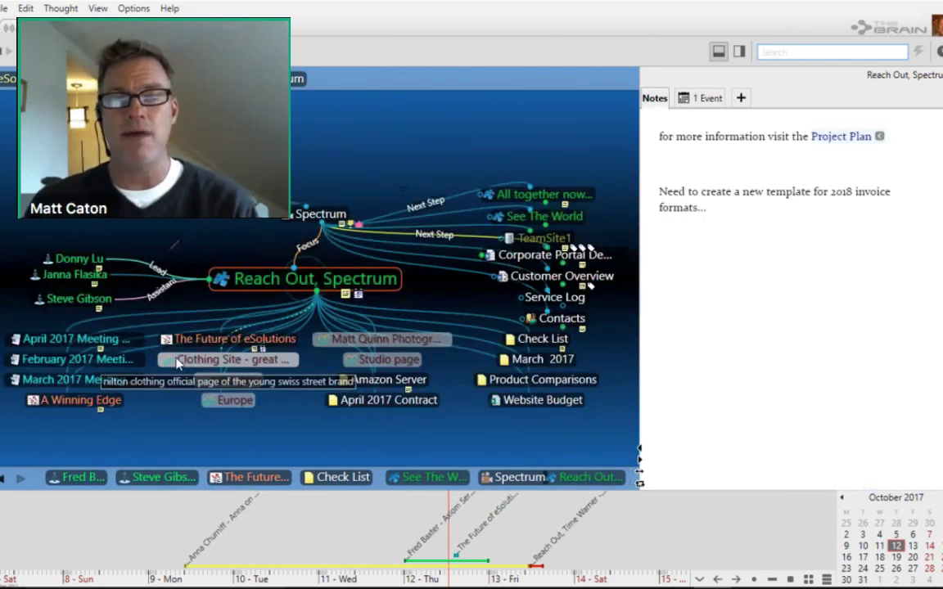
click(543, 216)
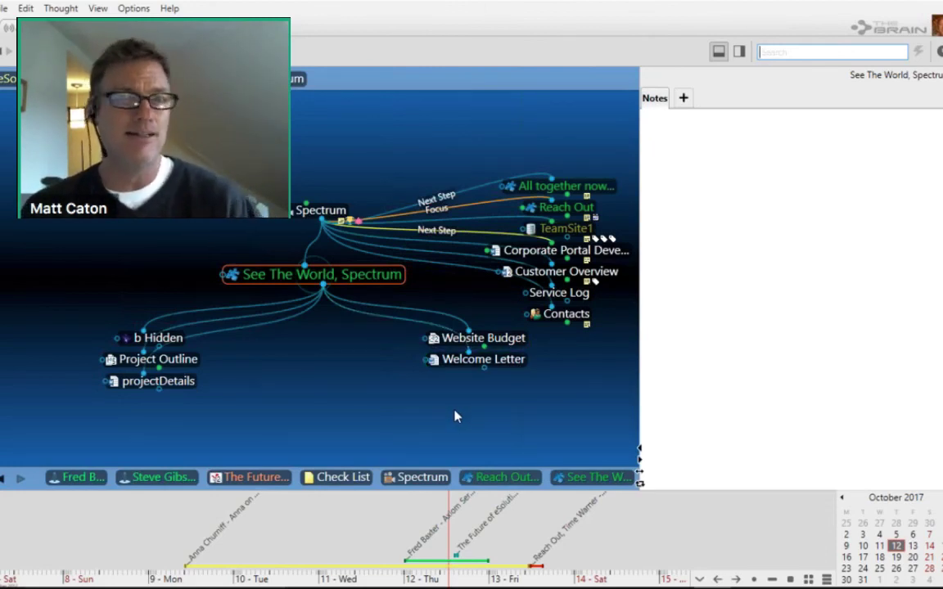
click(466, 365)
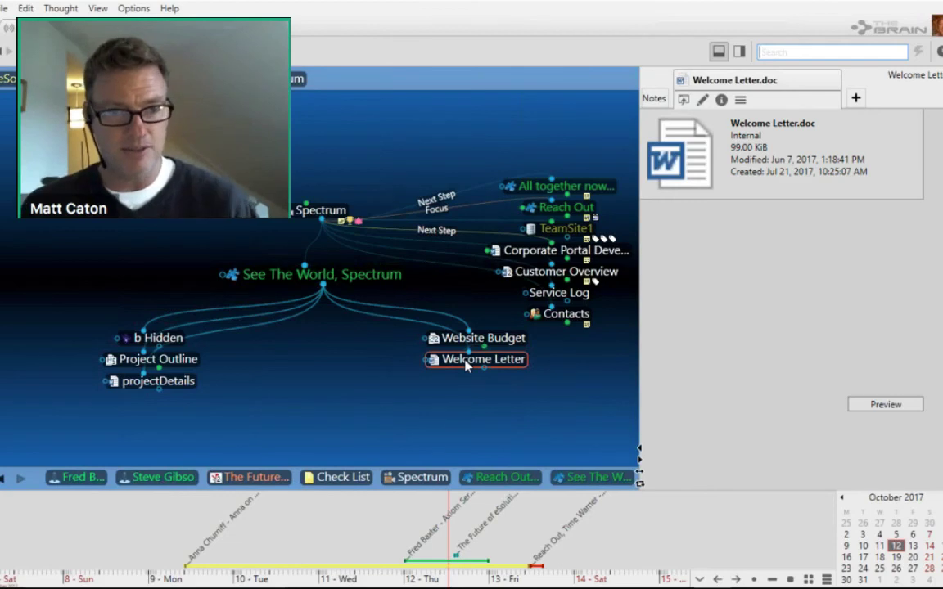
click(467, 386)
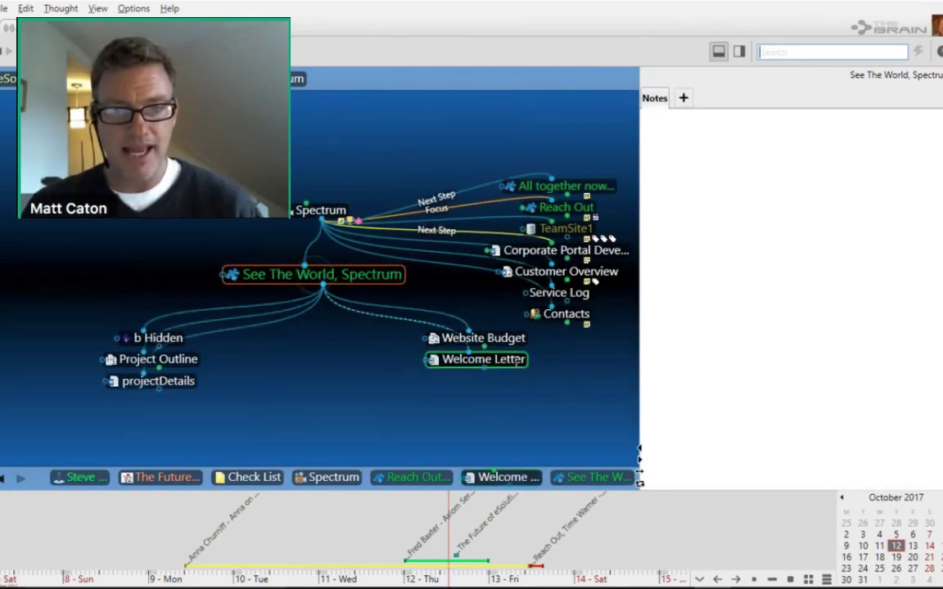
Prefix the Welcome Letter thought's name with .01 to change its sort order under See The World, Spectrum.
right_click(429, 360)
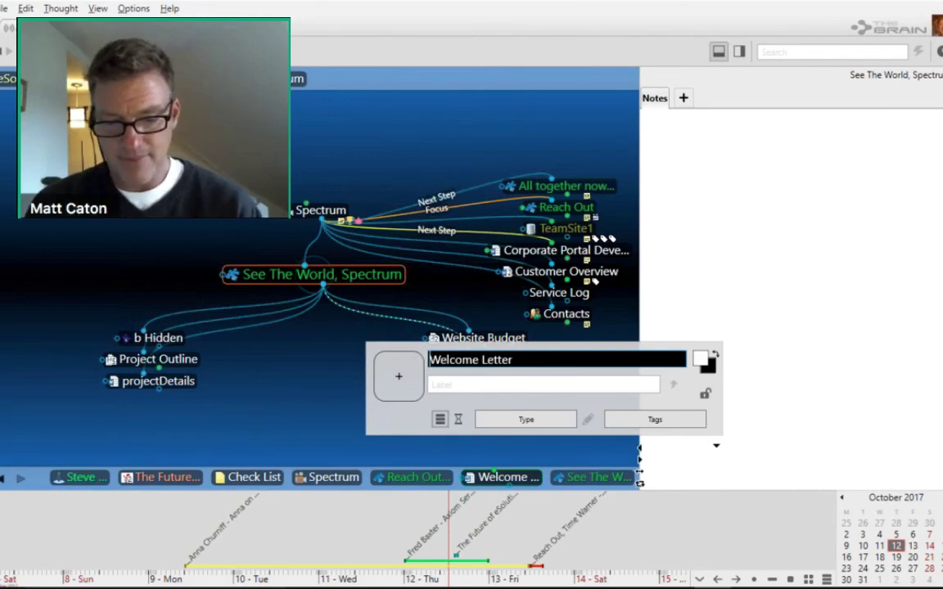
text(.01)
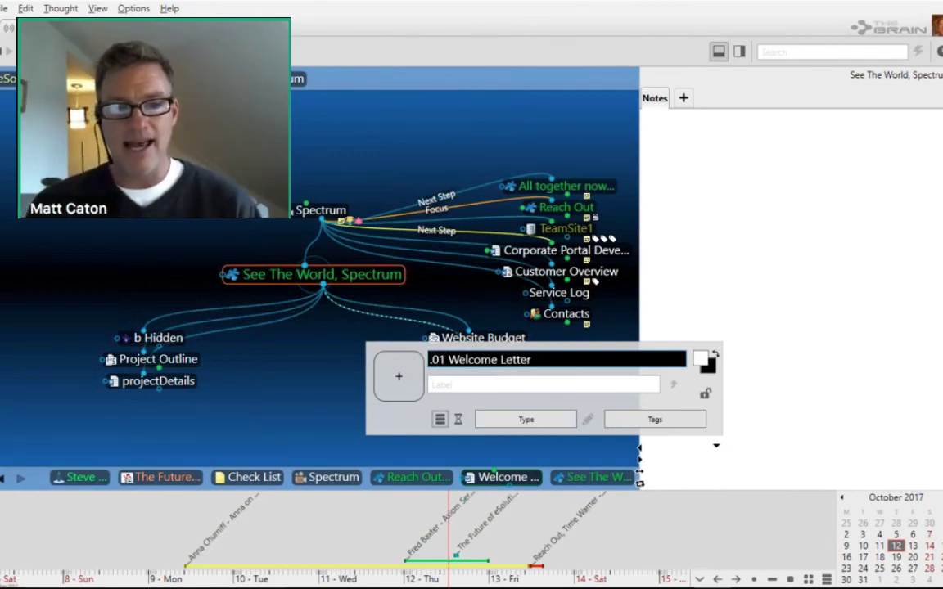
key(Return)
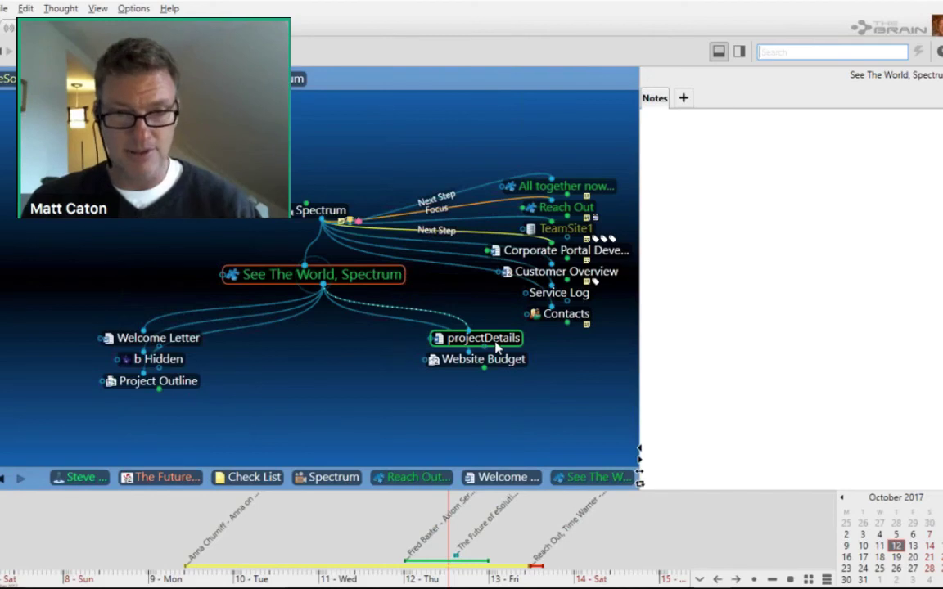
Prefix the projectDetails thought's name with .02 so it sorts after Welcome Letter.
key(F2)
click(436, 337)
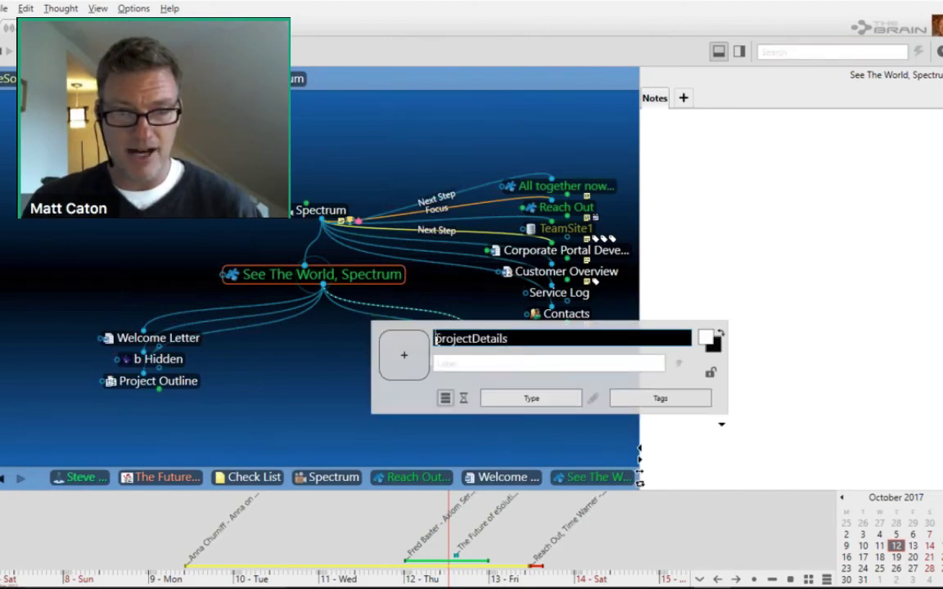
text(.0)
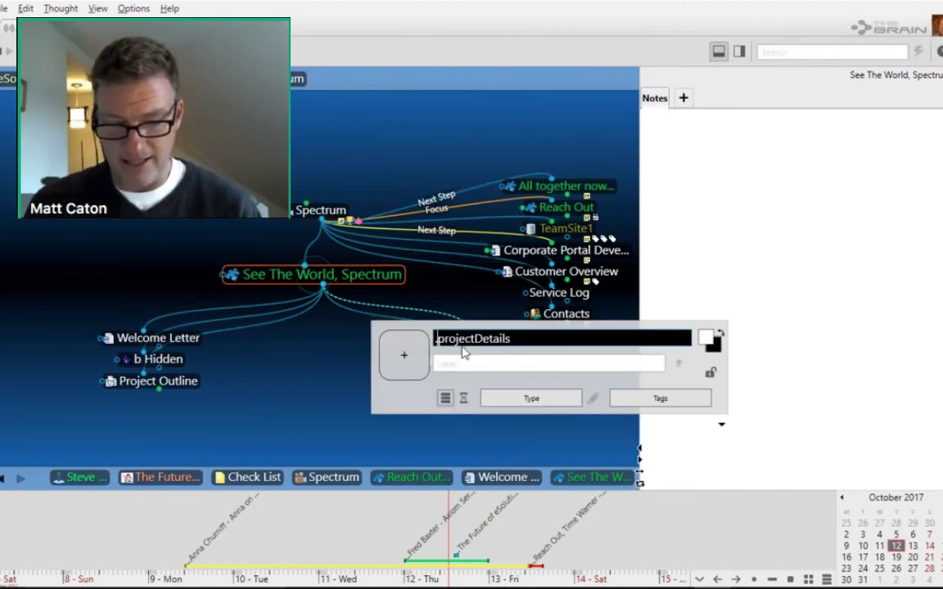
text(2)
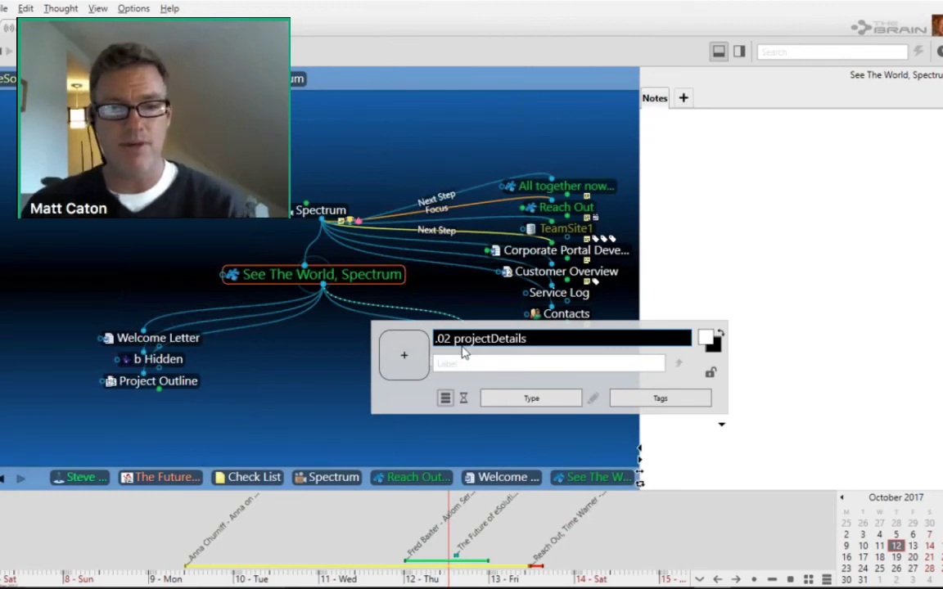
click(303, 388)
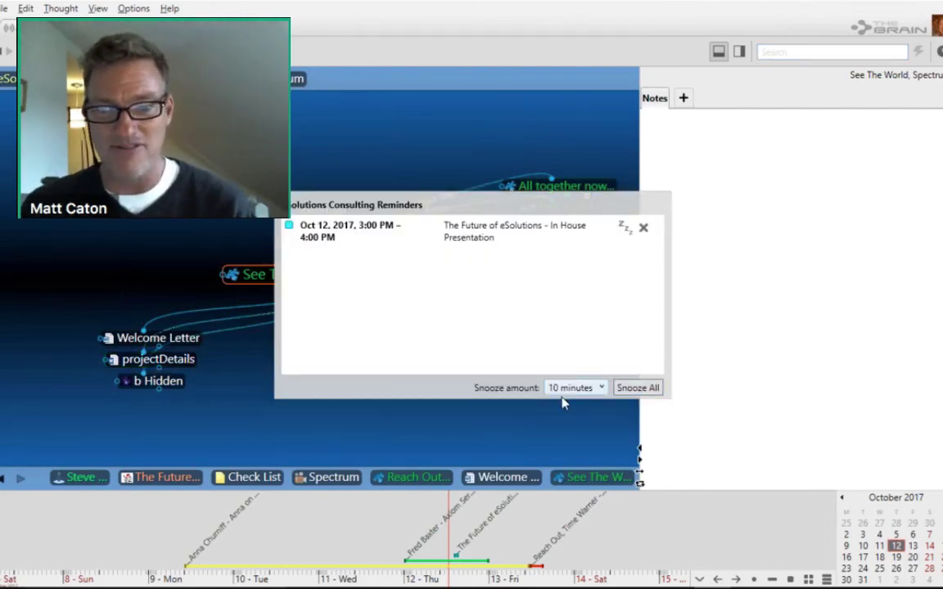
Snooze the event reminder for 10 minutes and narrow the notes area to widen the thought map.
click(638, 388)
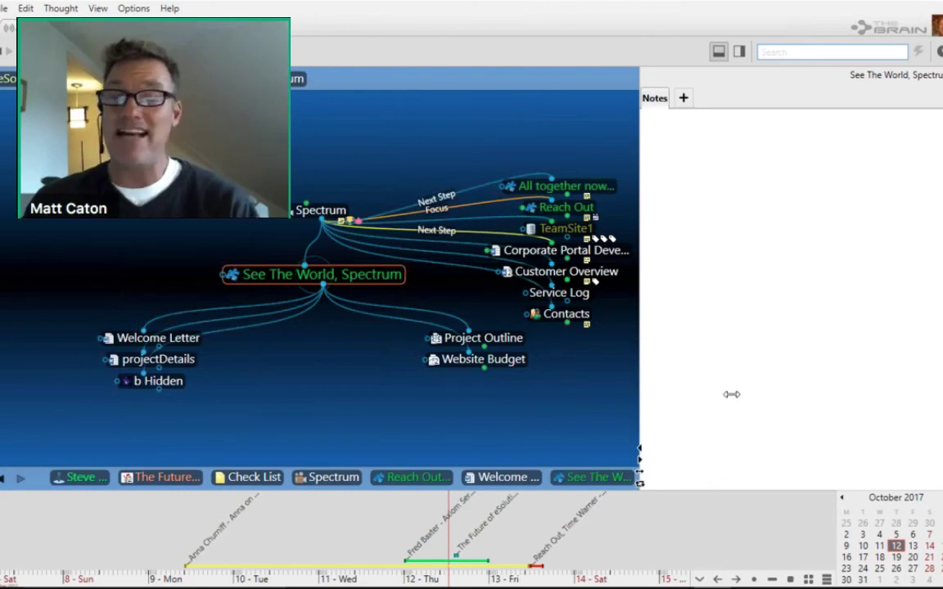
drag(730, 393, 733, 393)
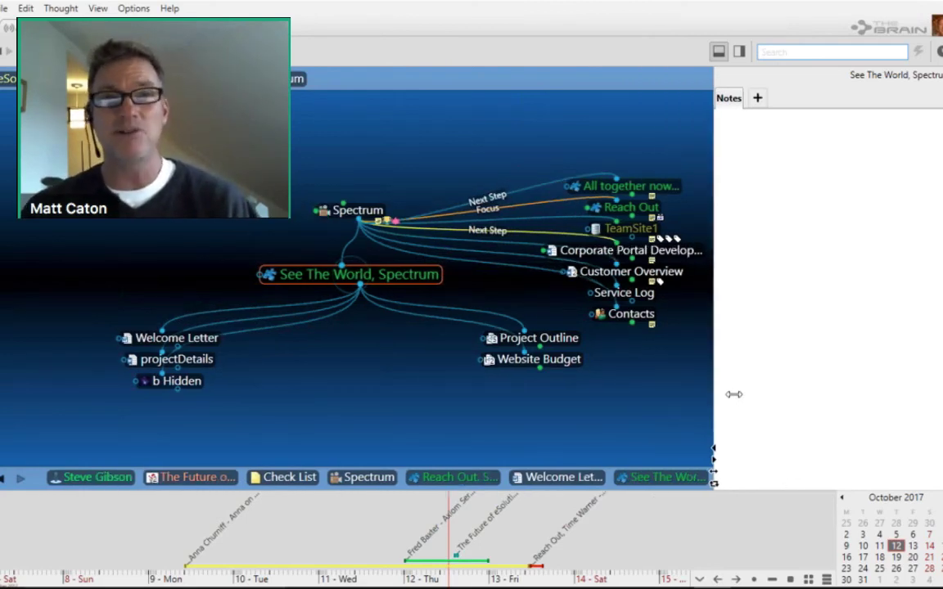
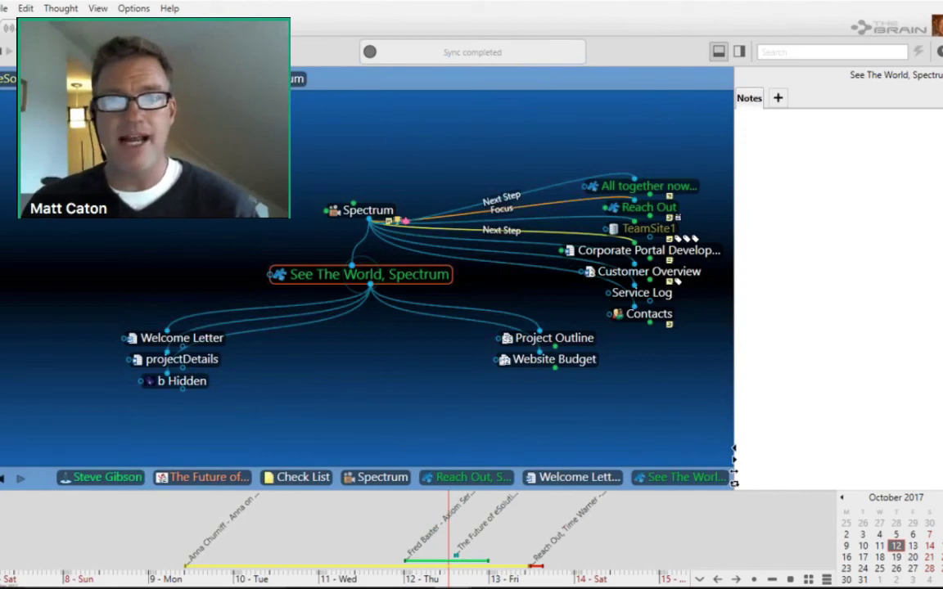
Switch to the browser with TheBrain's website and log in to TheBrain 9 with the saved account credentials.
drag(942, 61, 879, 62)
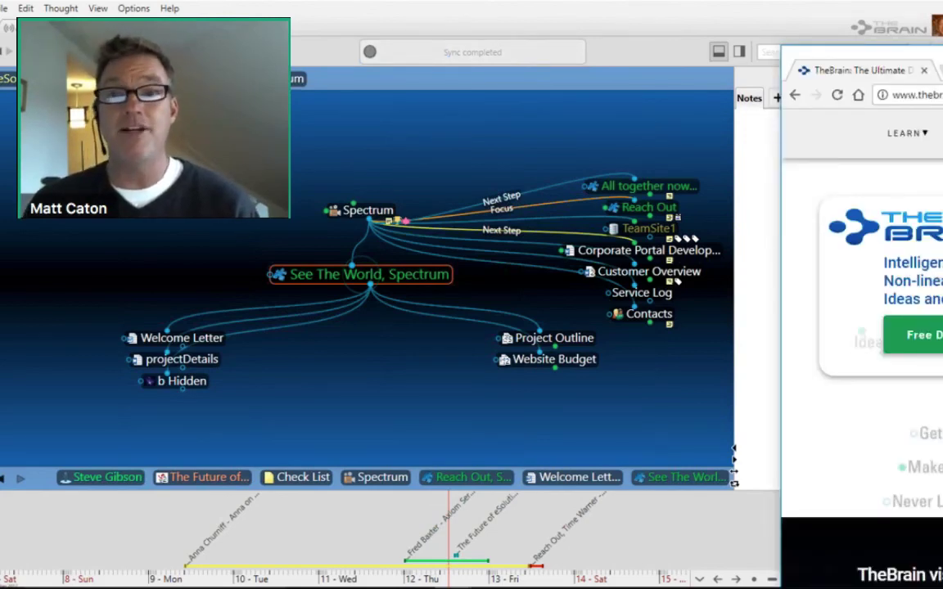
drag(941, 64, 358, 28)
click(637, 101)
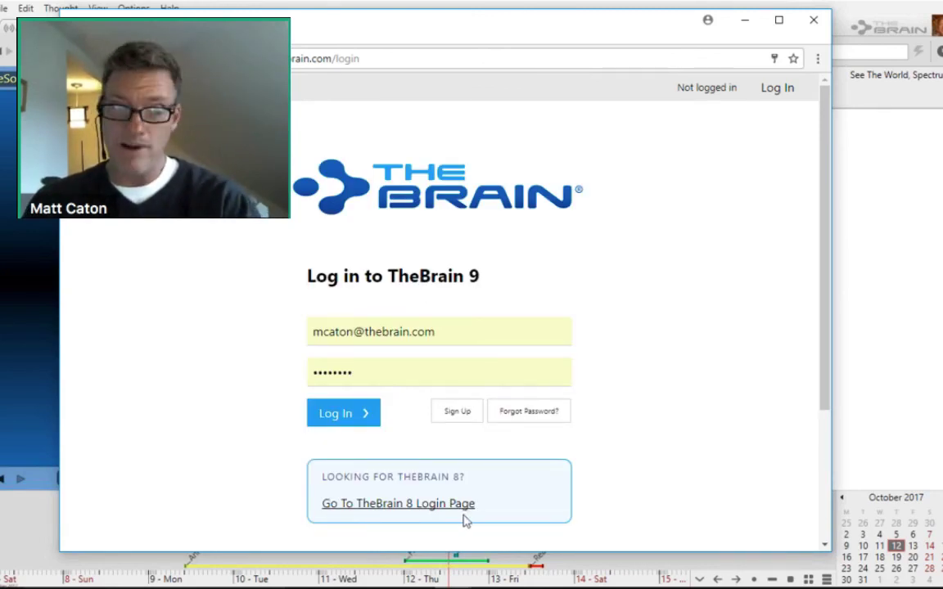
click(357, 415)
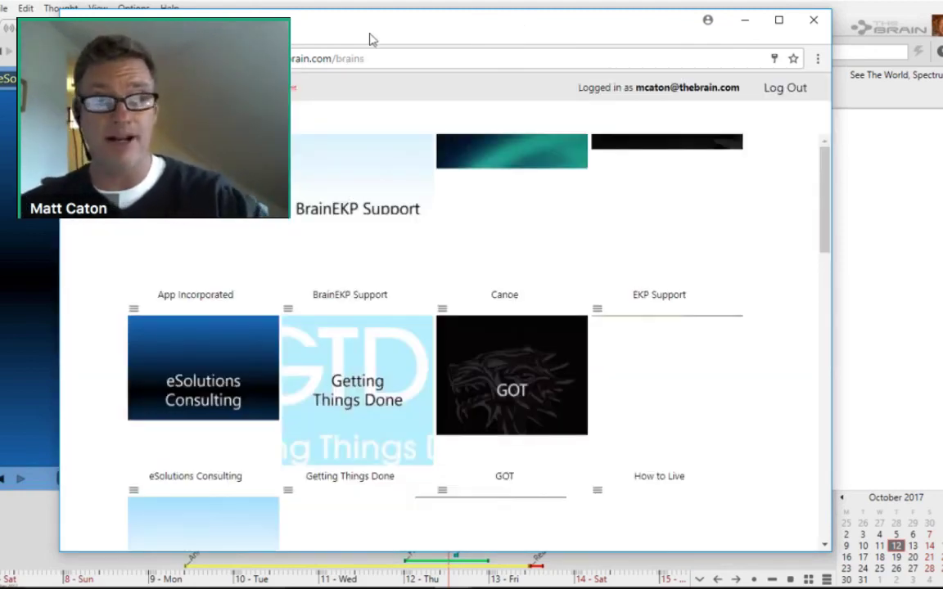
Open the eSolutions Consulting brain in the web client and enlarge the thought map above the notes.
mouse_move(272, 88)
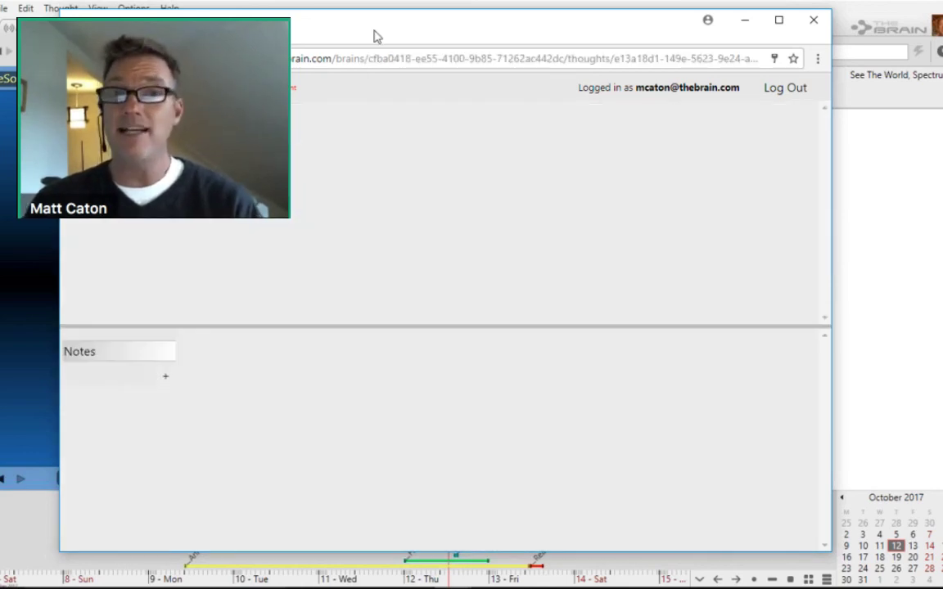
drag(375, 36, 419, 41)
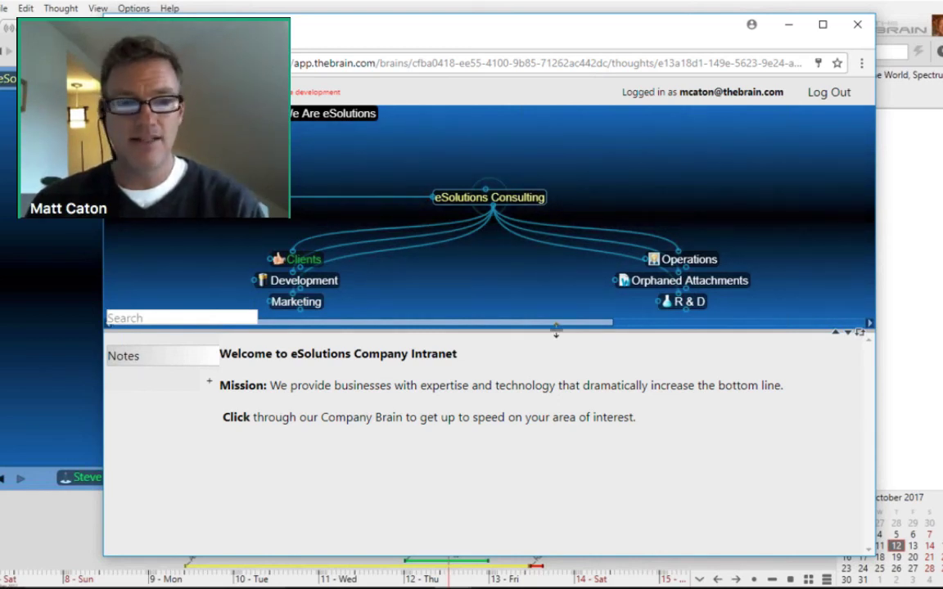
drag(555, 329, 555, 418)
Navigate through Clients, Service Level and Gold to the Spectrum thought and look through its notes.
click(301, 283)
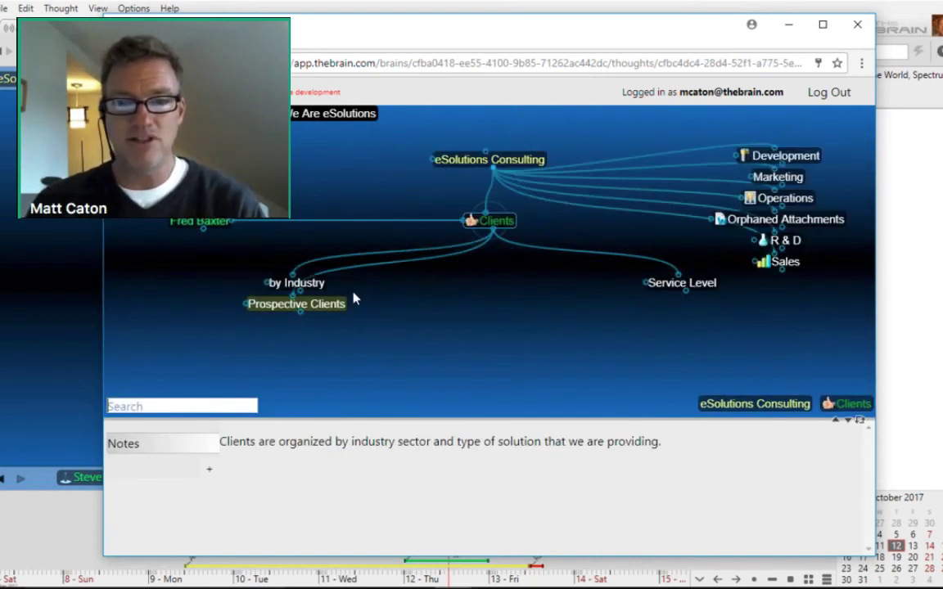
click(665, 287)
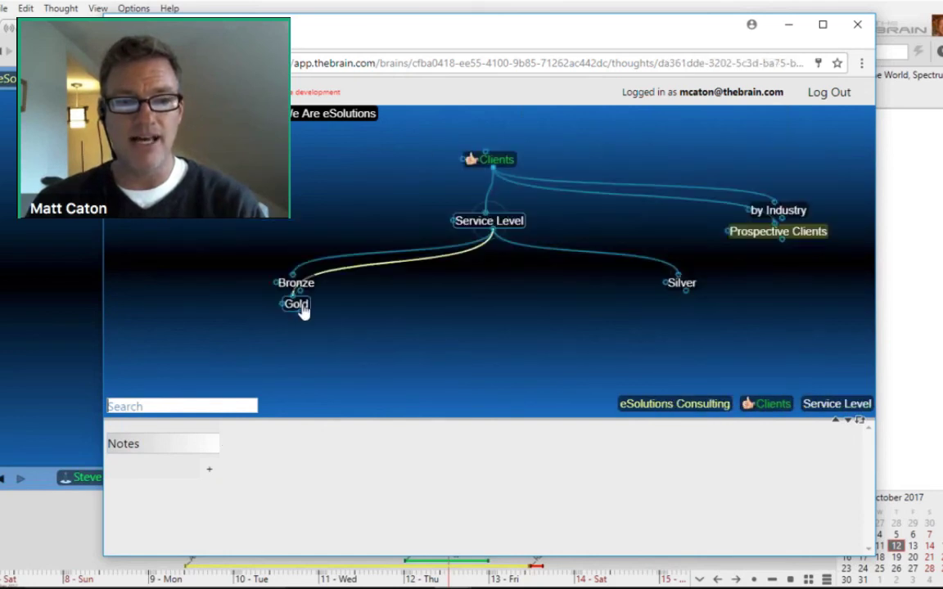
click(298, 304)
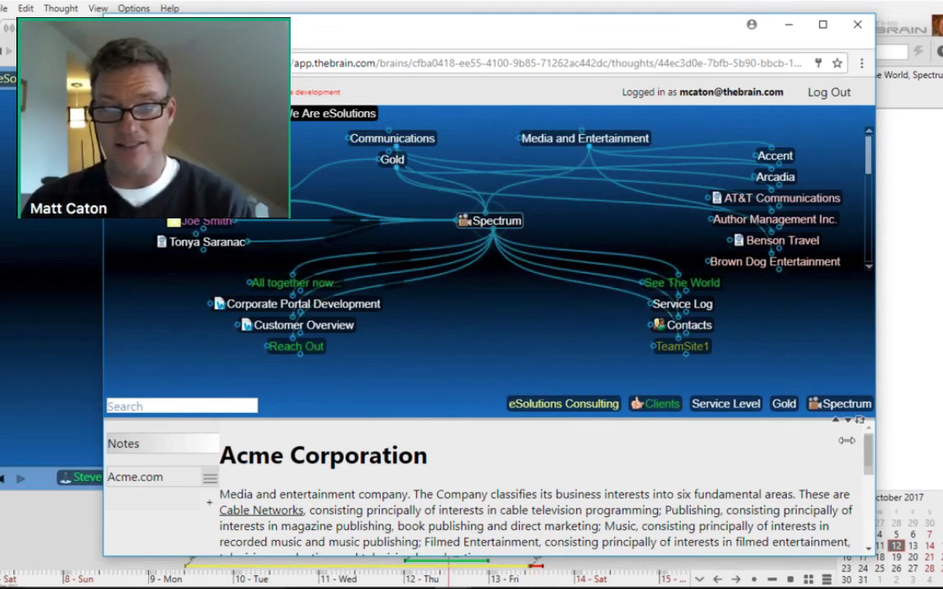
drag(870, 469, 229, 523)
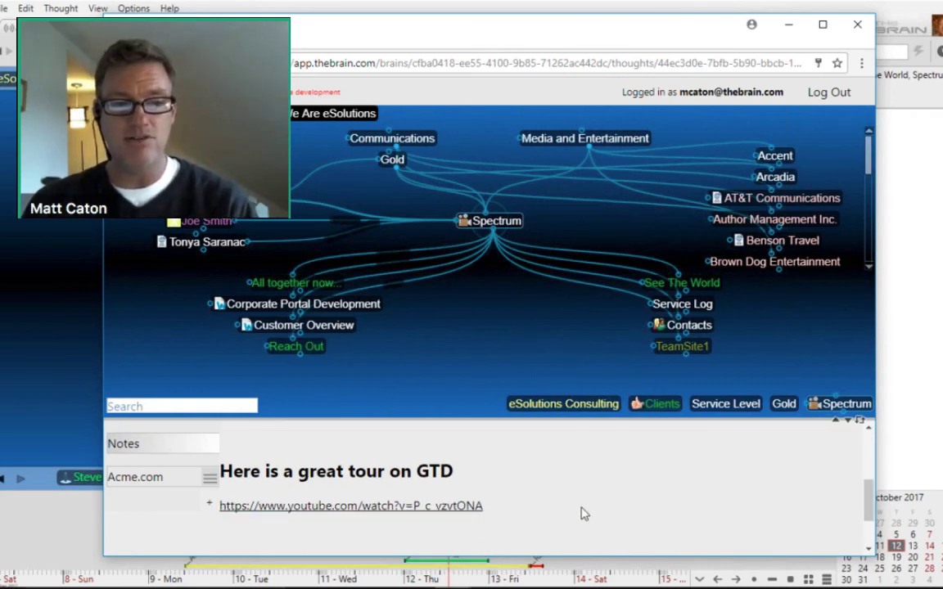
scroll(581, 513, up, 5)
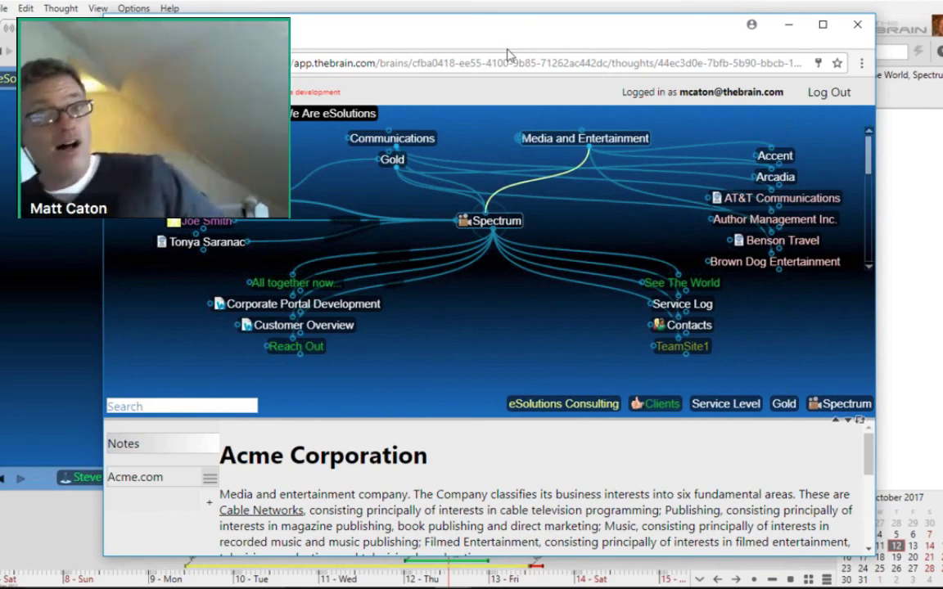
Move the browser window out of the way and bring the TheBrain desktop window to the front.
drag(508, 49, 541, 79)
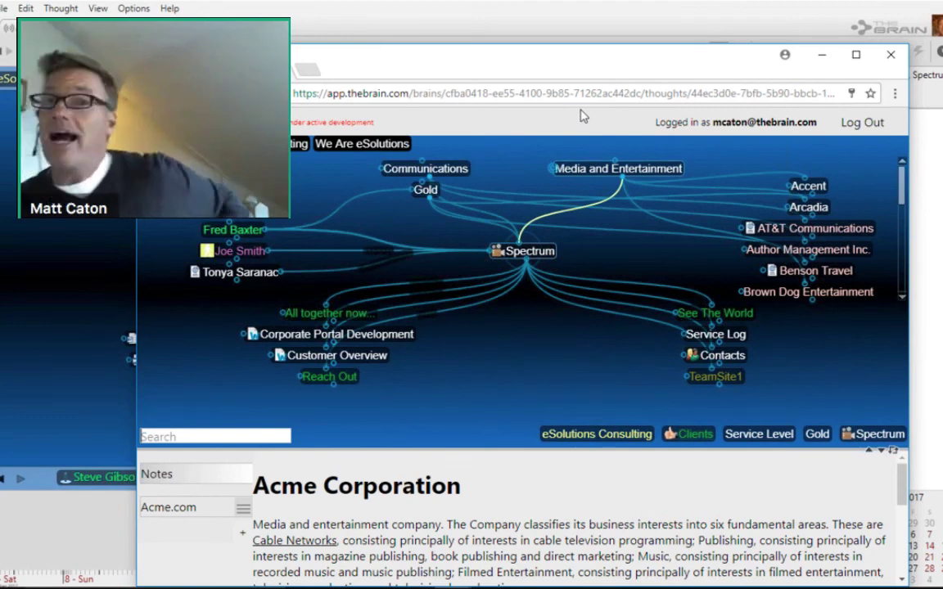
drag(523, 71, 578, 210)
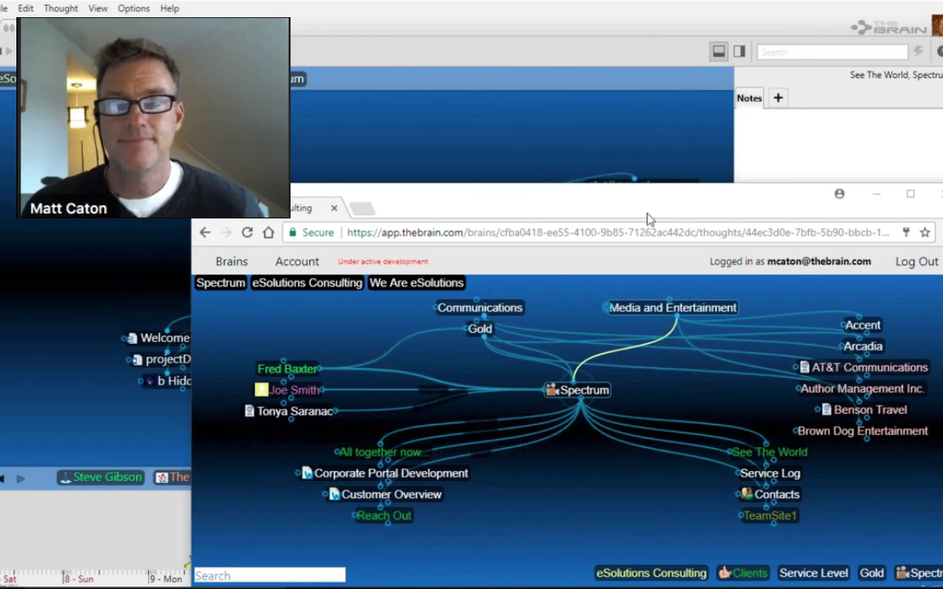
drag(646, 220, 665, 241)
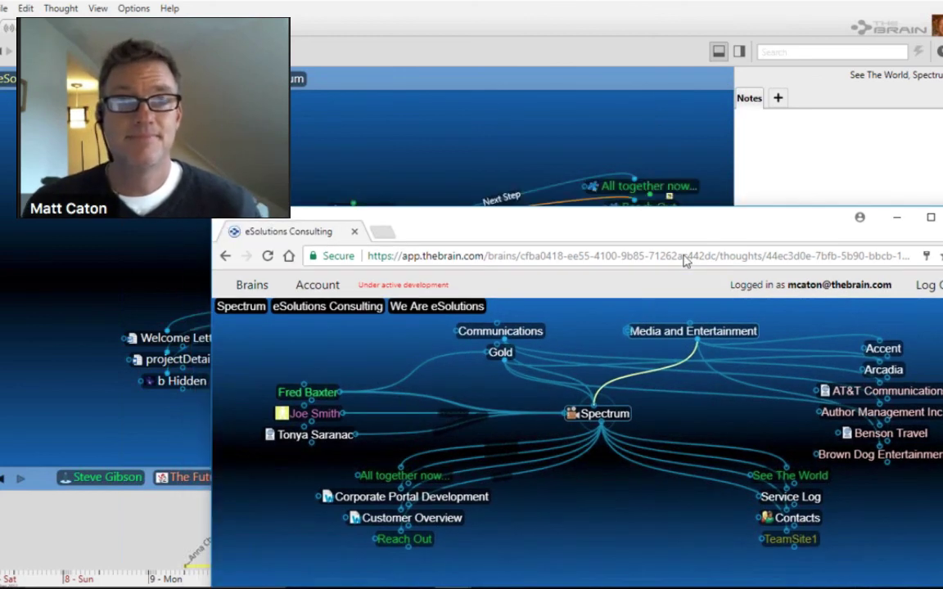
click(608, 4)
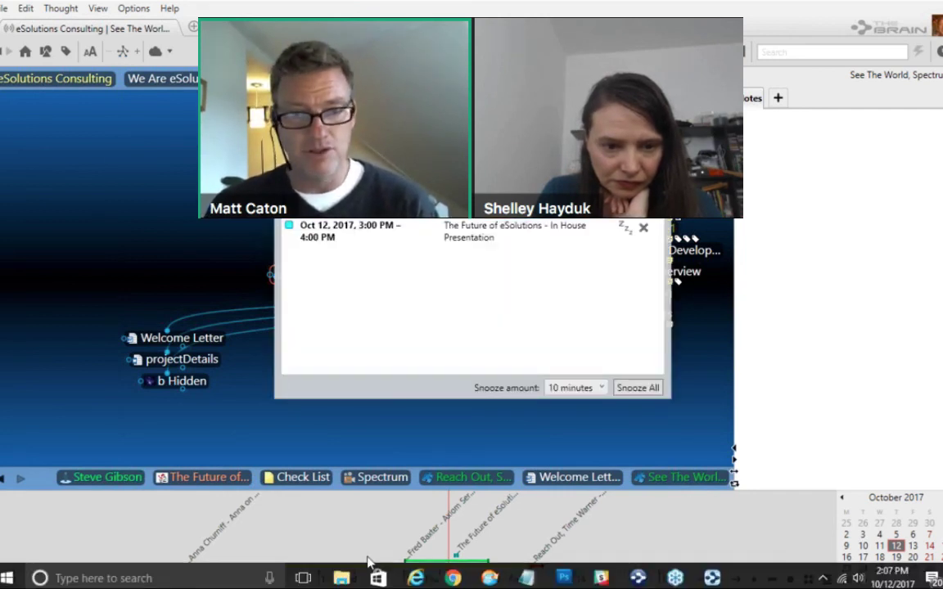
Bring the eSolutions Consulting browser window forward and restore the maximized TheBrain desktop window to a smaller size.
mouse_move(464, 576)
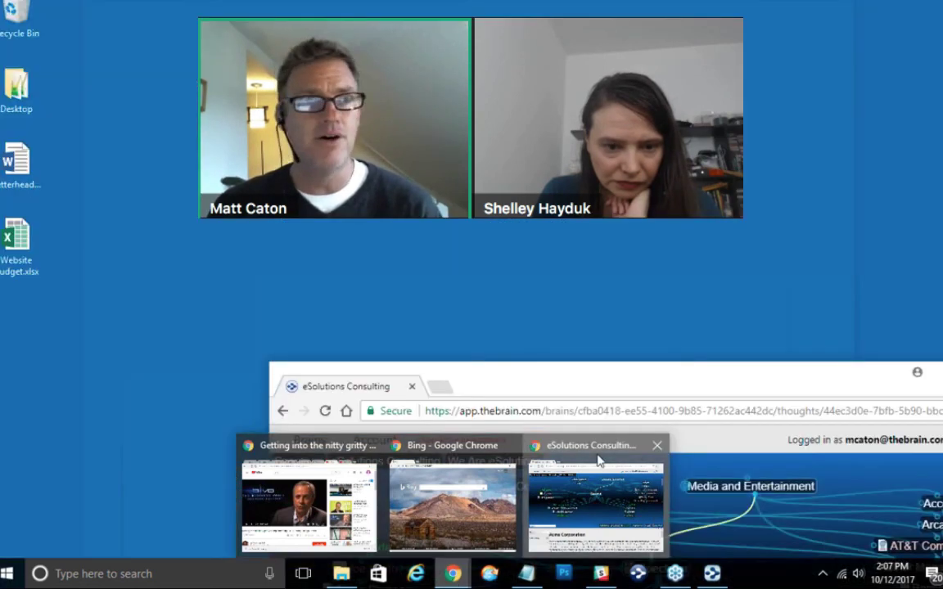
click(600, 461)
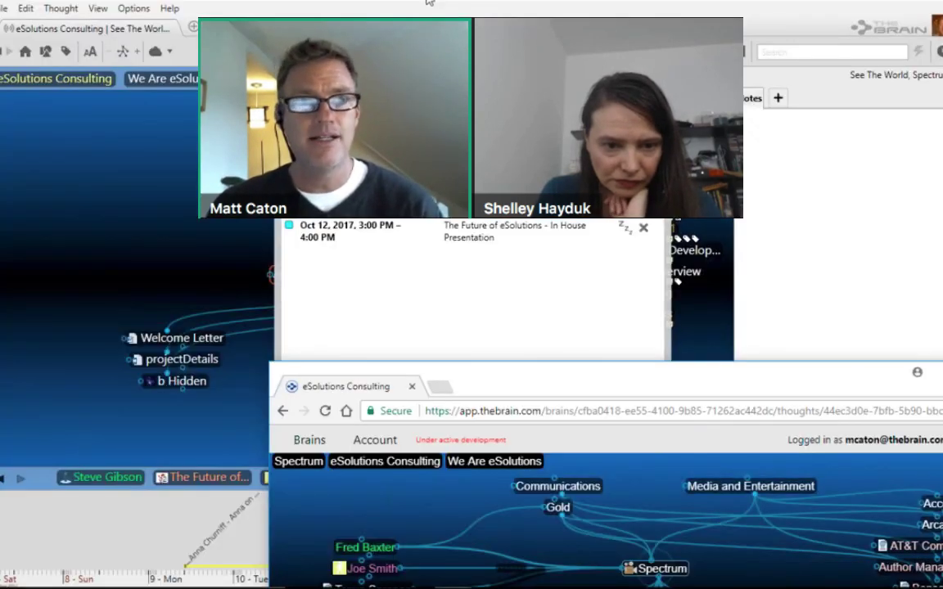
double_click(427, 2)
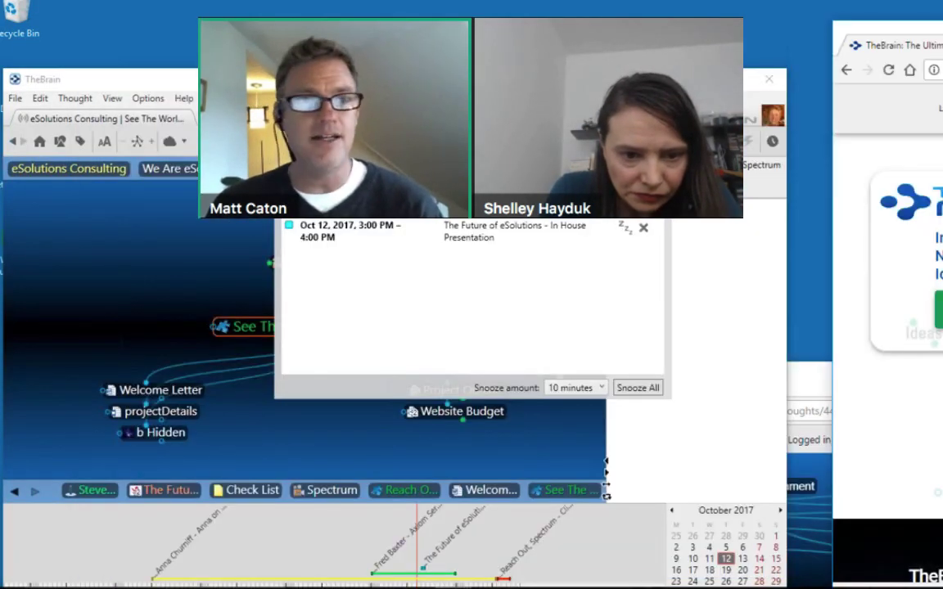
Move the browser window with TheBrain's website into view and review the TheBrain for iOS product page.
drag(941, 28, 167, 22)
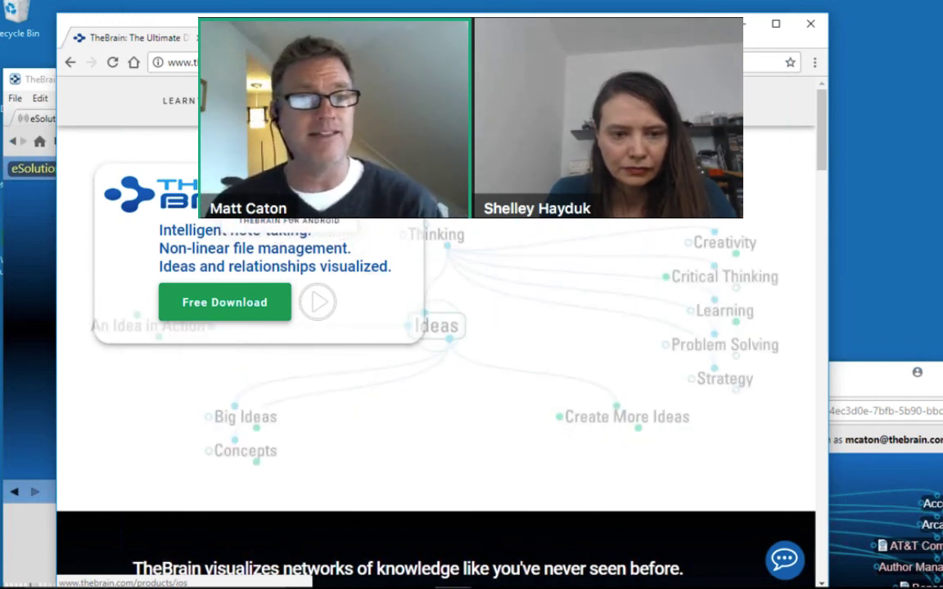
click(291, 211)
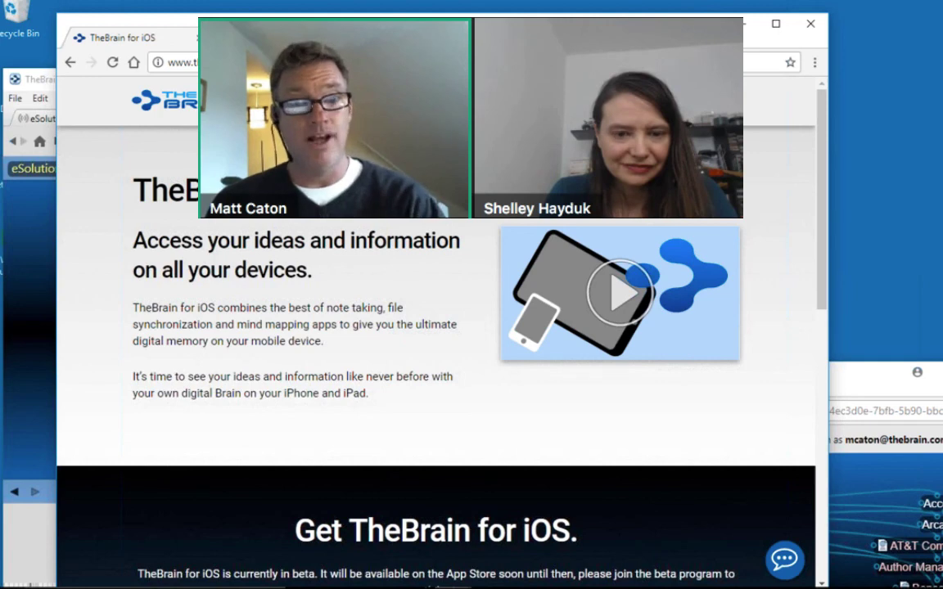
scroll(436, 328, down, 1)
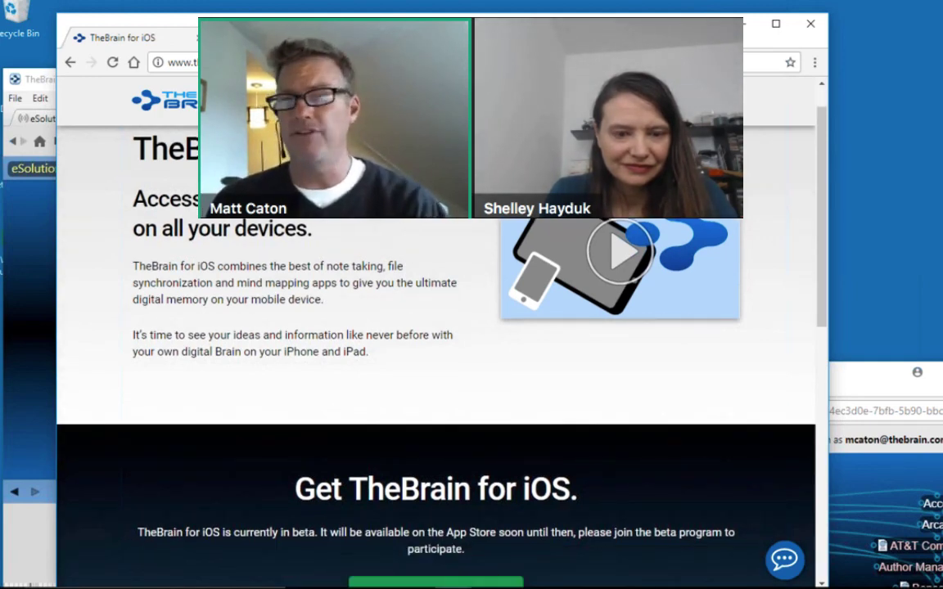
scroll(491, 247, down, 4)
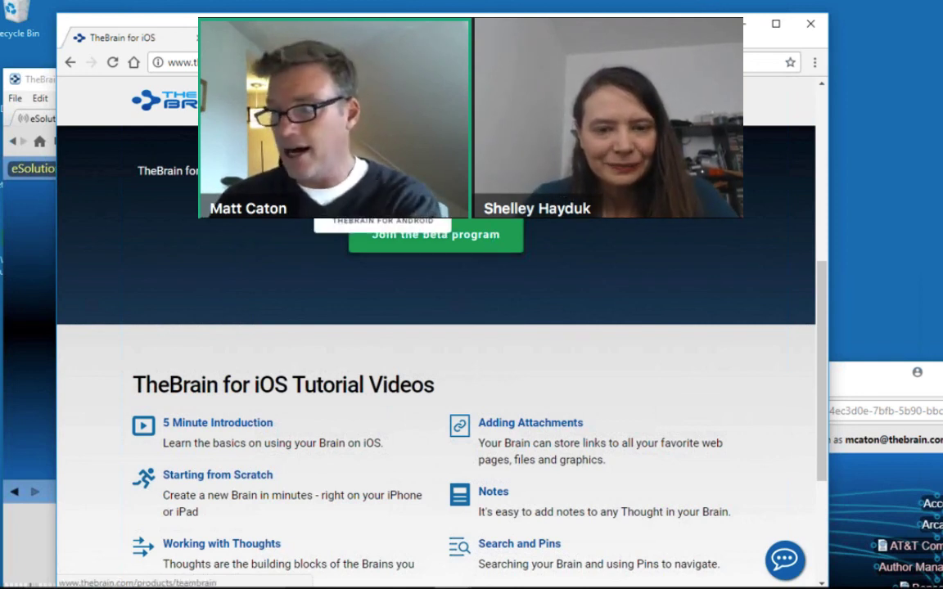
Open the TheBrain for Android product page and move the browser window aside to uncover the TheBrain desktop window.
click(360, 230)
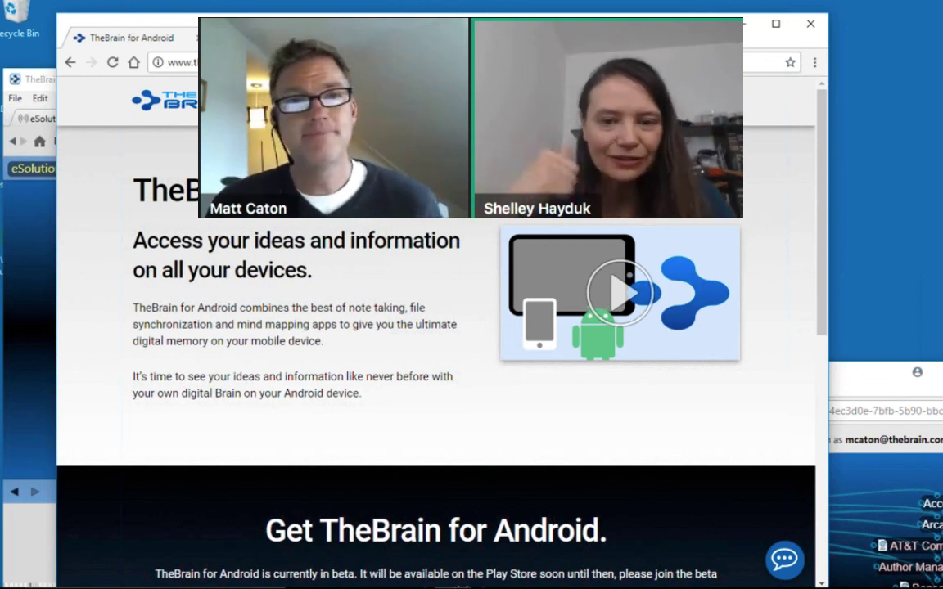
drag(459, 26, 473, 21)
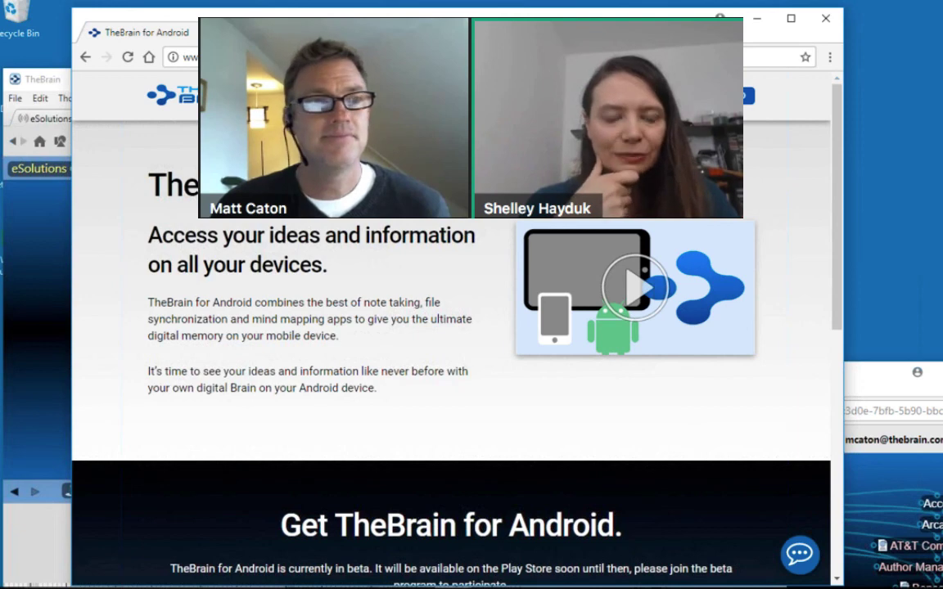
drag(473, 21, 487, 15)
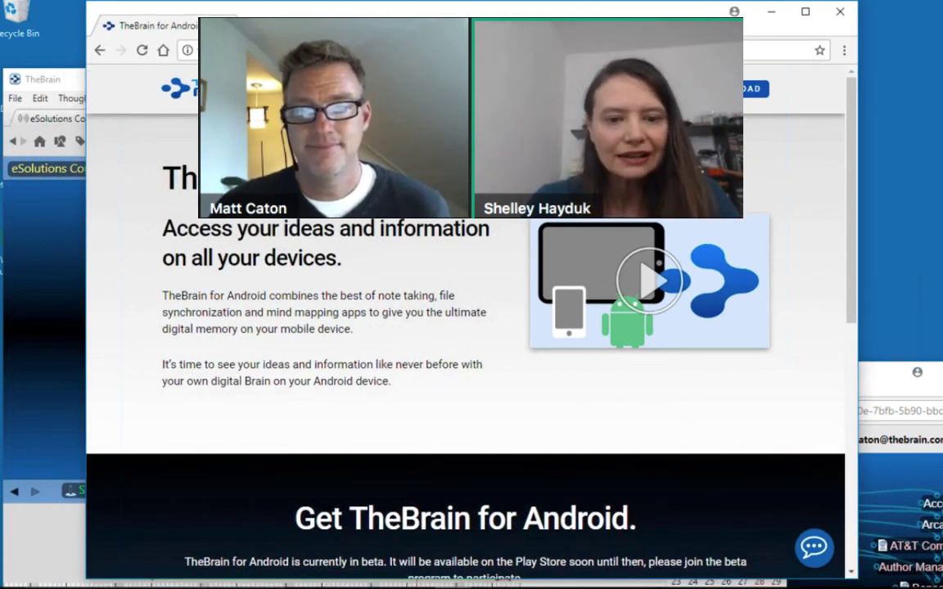
drag(409, 26, 486, 21)
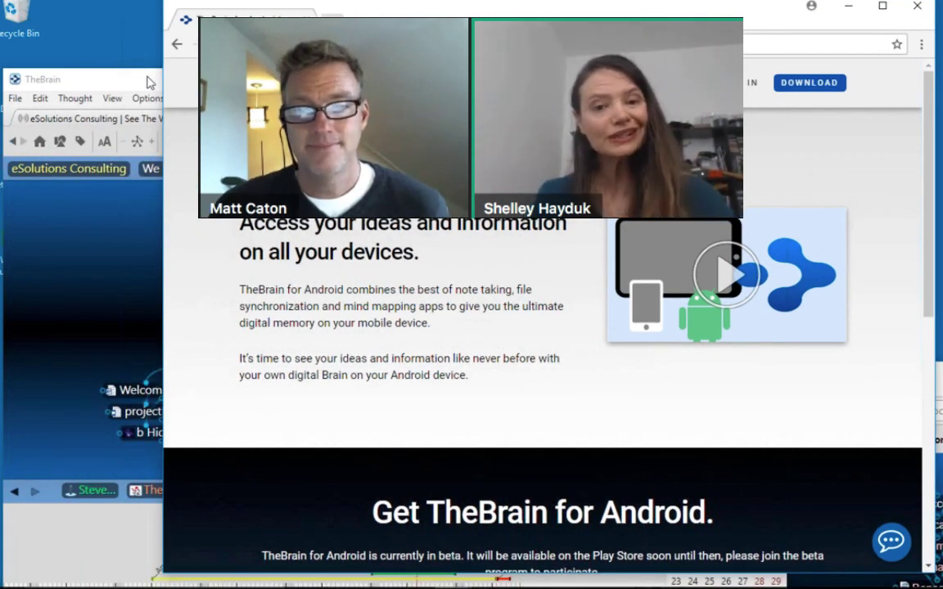
Return to the TheBrain desktop window and snooze the event reminder for 15 minutes.
click(150, 82)
click(602, 388)
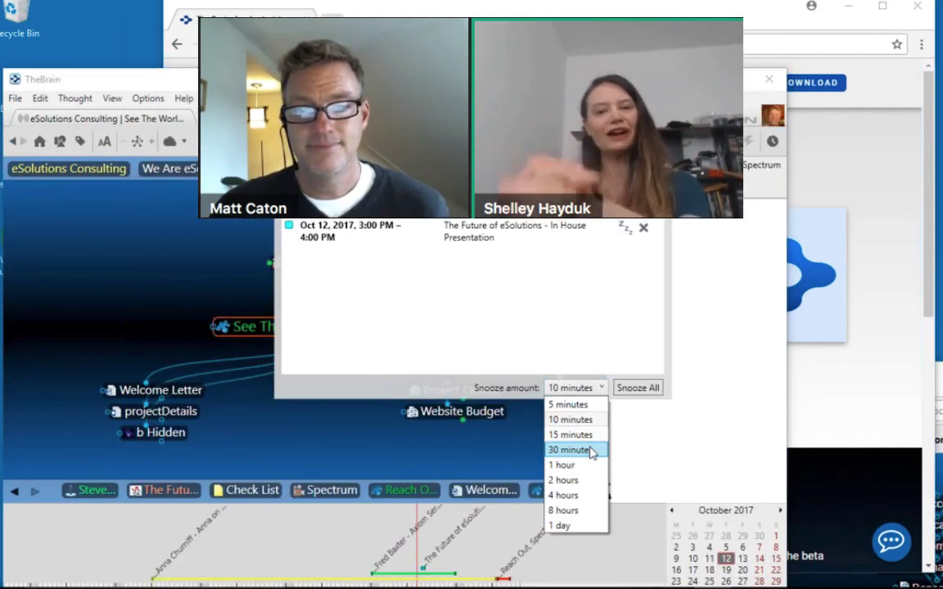
click(587, 433)
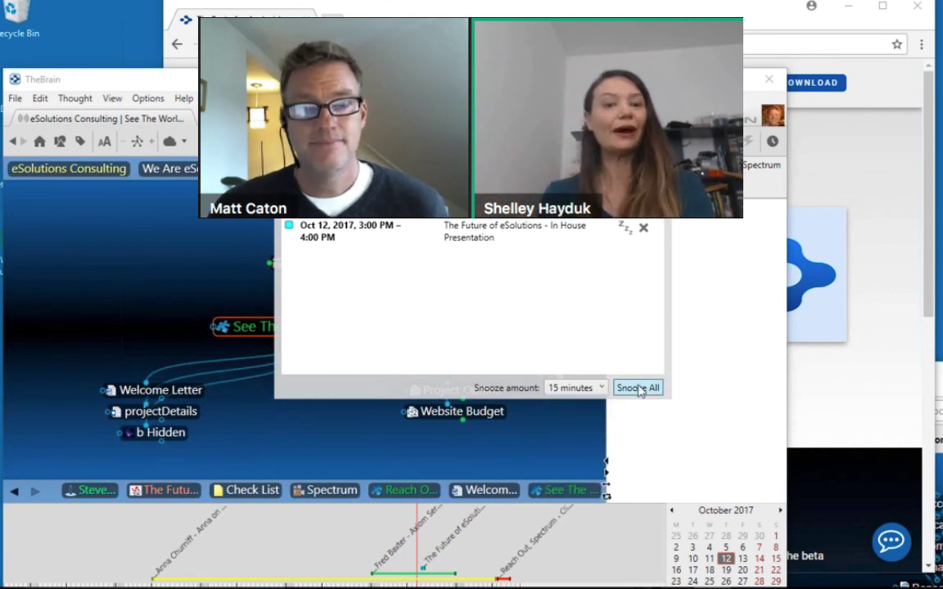
click(637, 388)
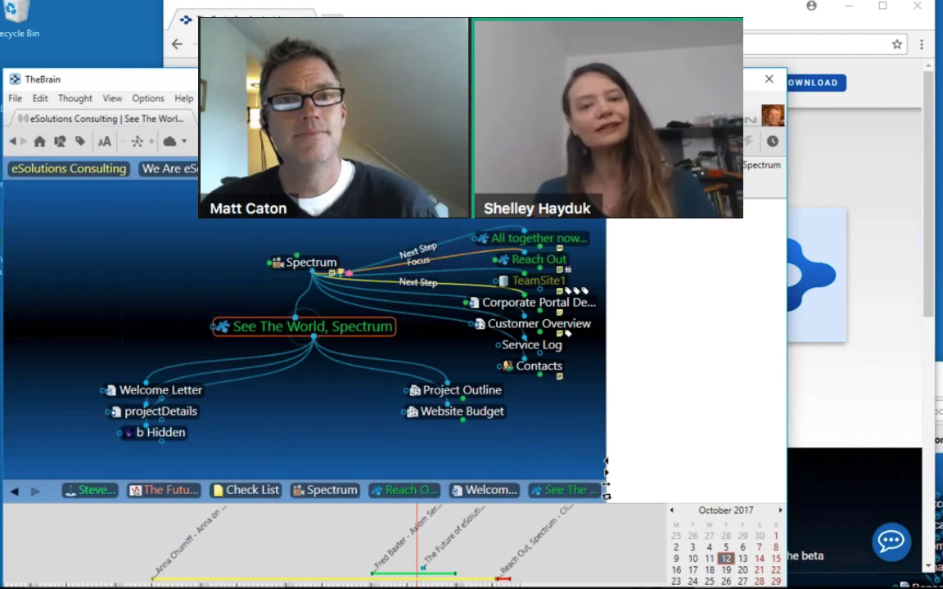
Reposition the TheBrain window and start importing a TheBrain 8 Brain file as a new brain.
drag(470, 80, 490, 65)
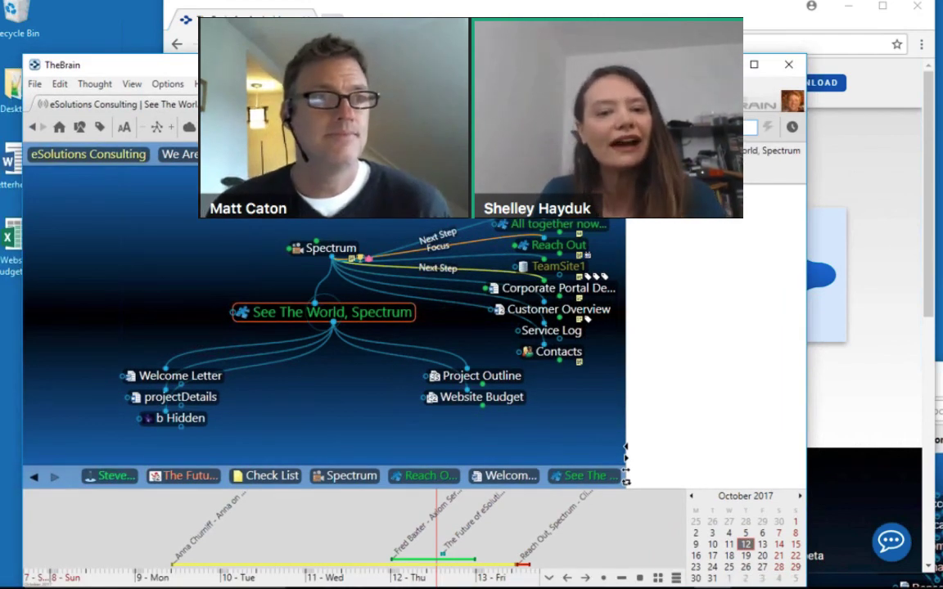
drag(490, 65, 503, 26)
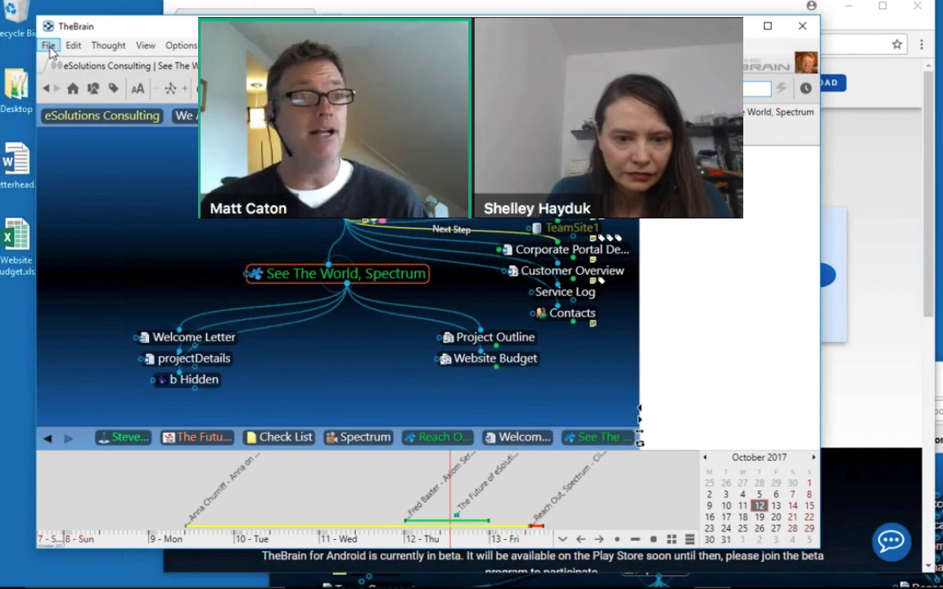
click(49, 46)
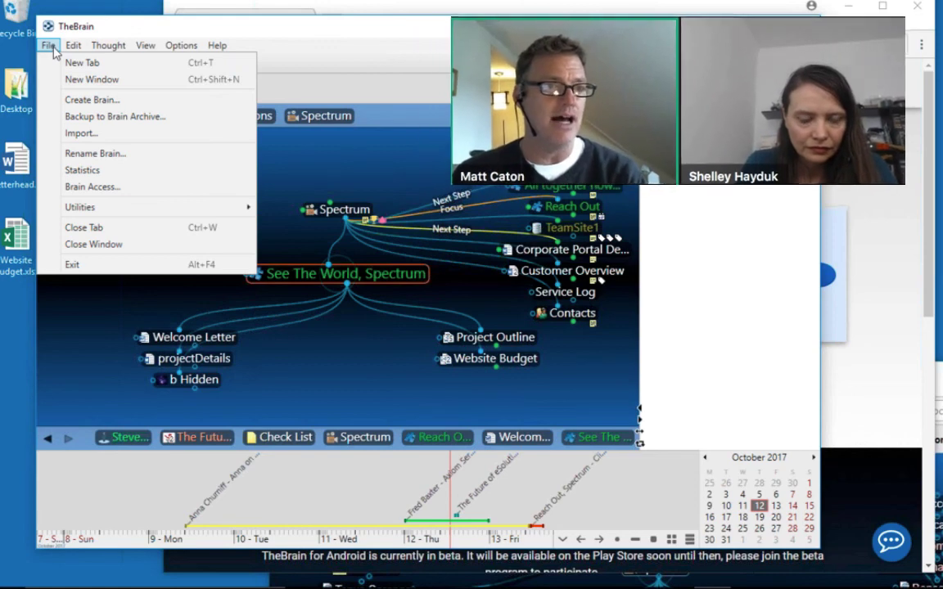
click(80, 137)
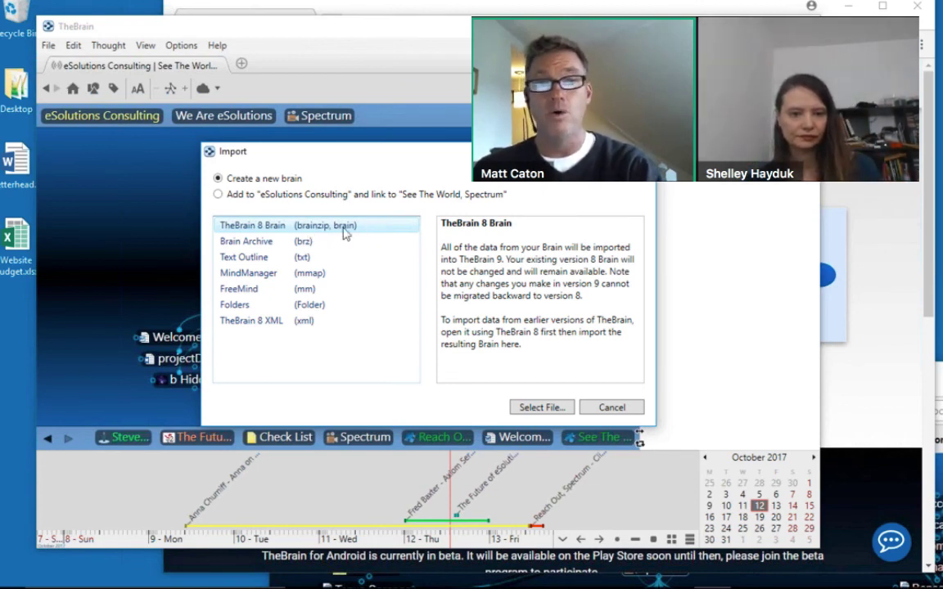
click(538, 408)
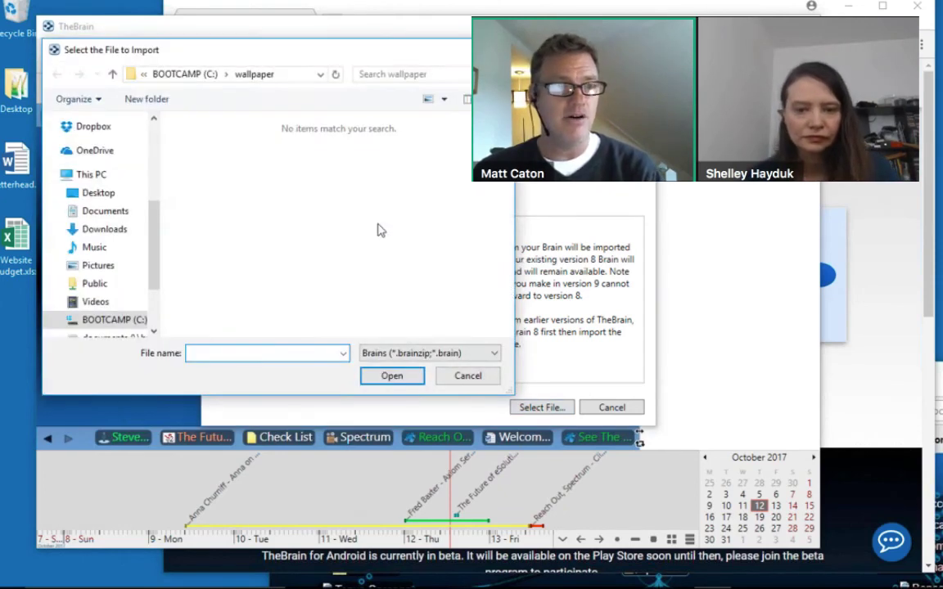
Import My Ideas.brain from the My Brains folder on the C: drive and decline to open the imported brain.
click(187, 75)
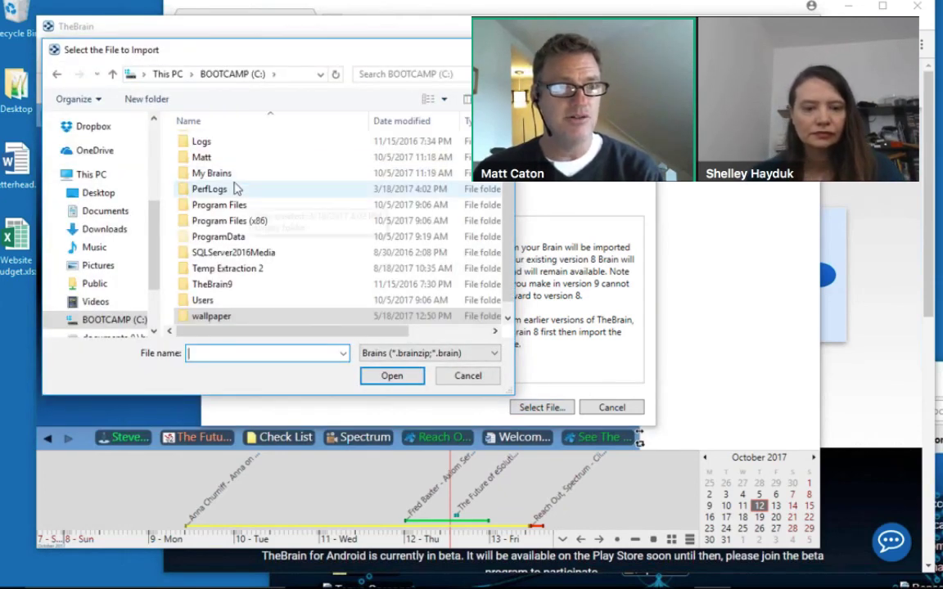
double_click(225, 175)
scroll(282, 225, down, 5)
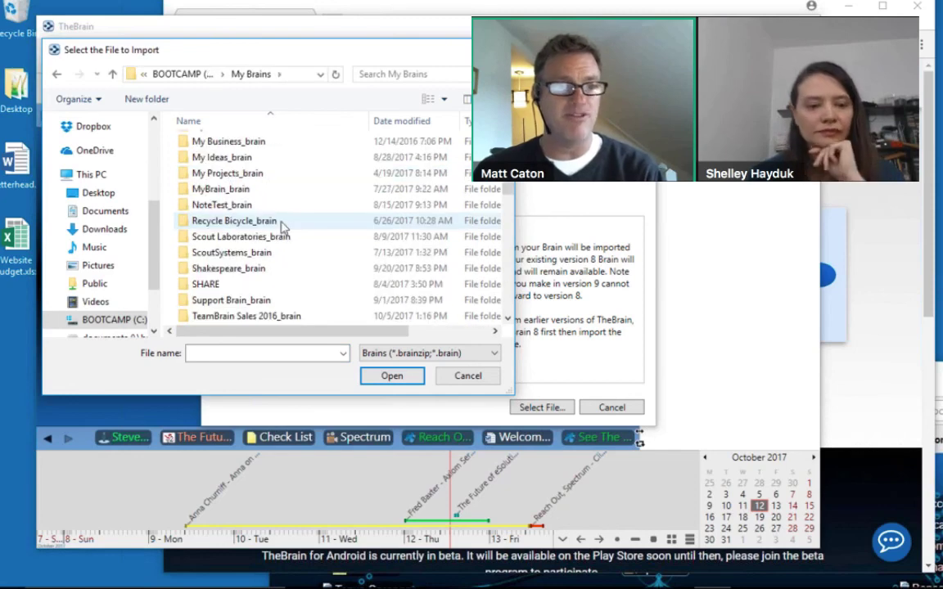
scroll(282, 225, down, 10)
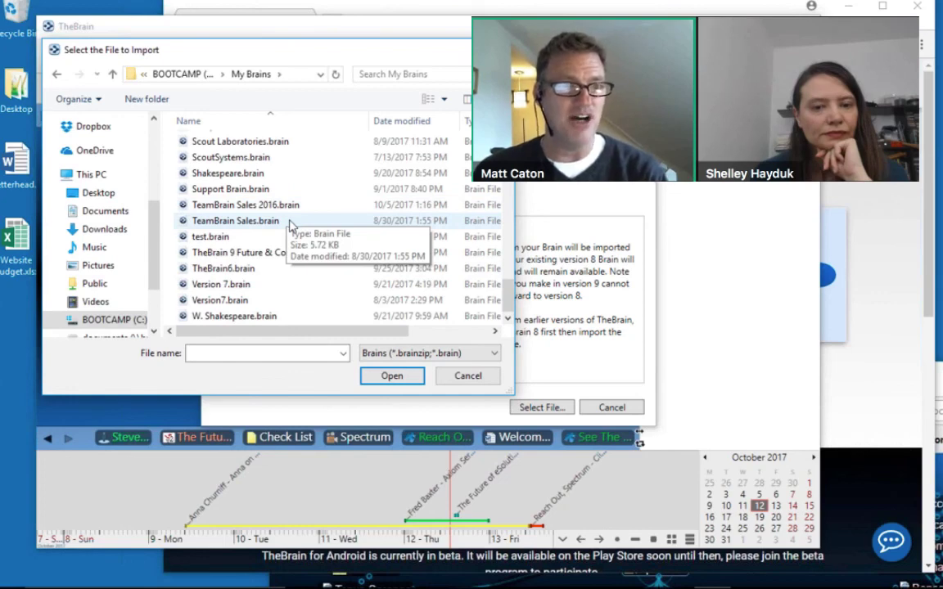
scroll(290, 225, up, 3)
scroll(290, 225, up, 2)
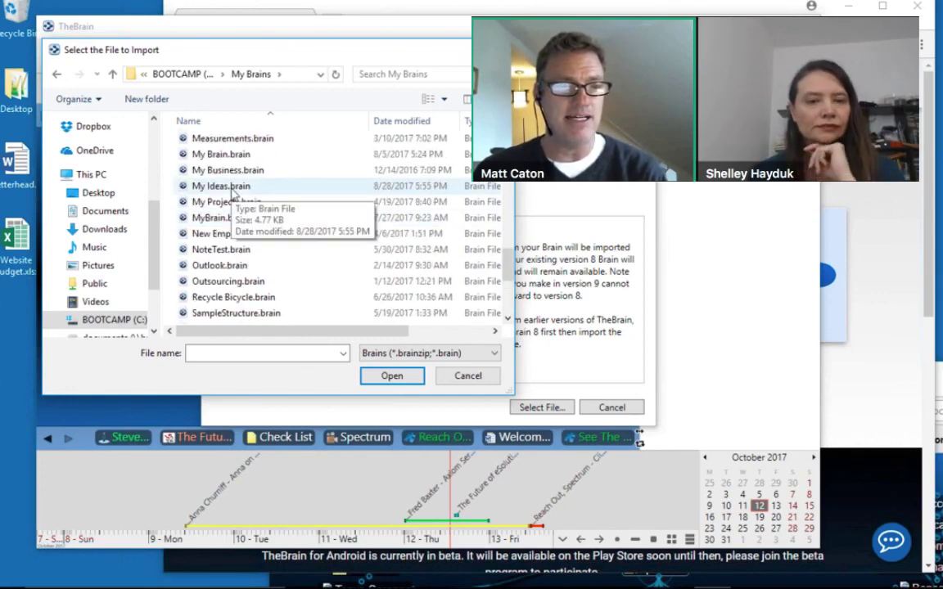
click(234, 187)
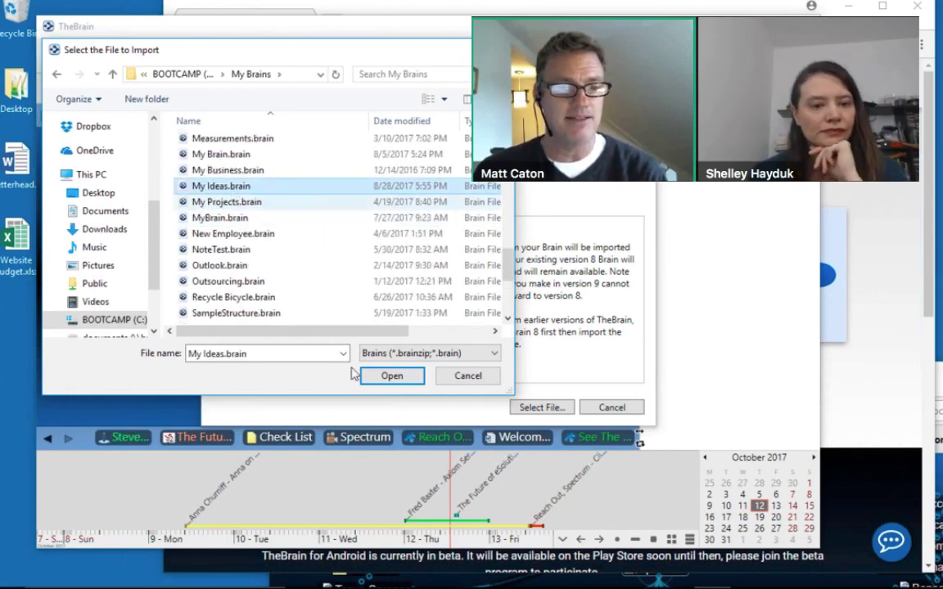
click(397, 382)
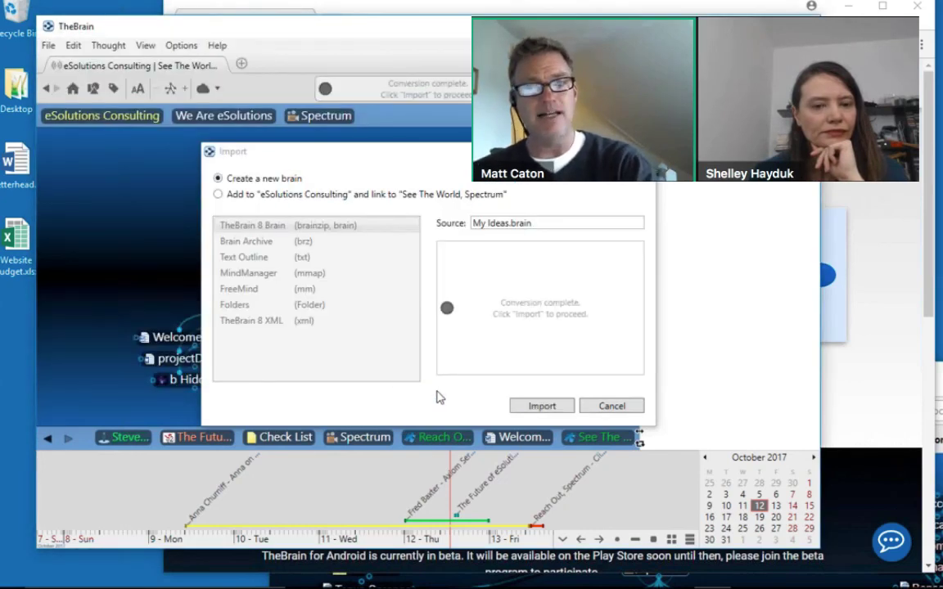
click(541, 406)
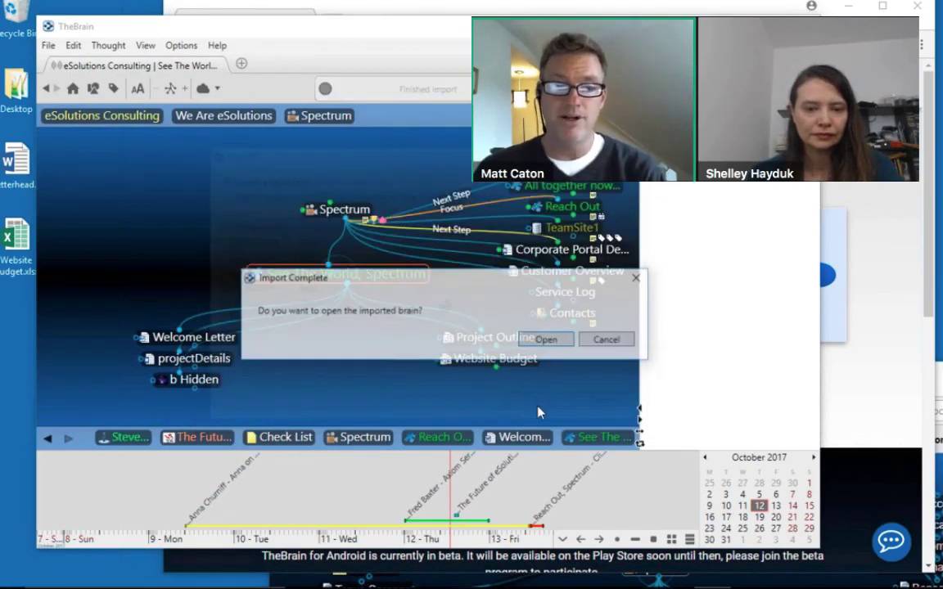
click(582, 342)
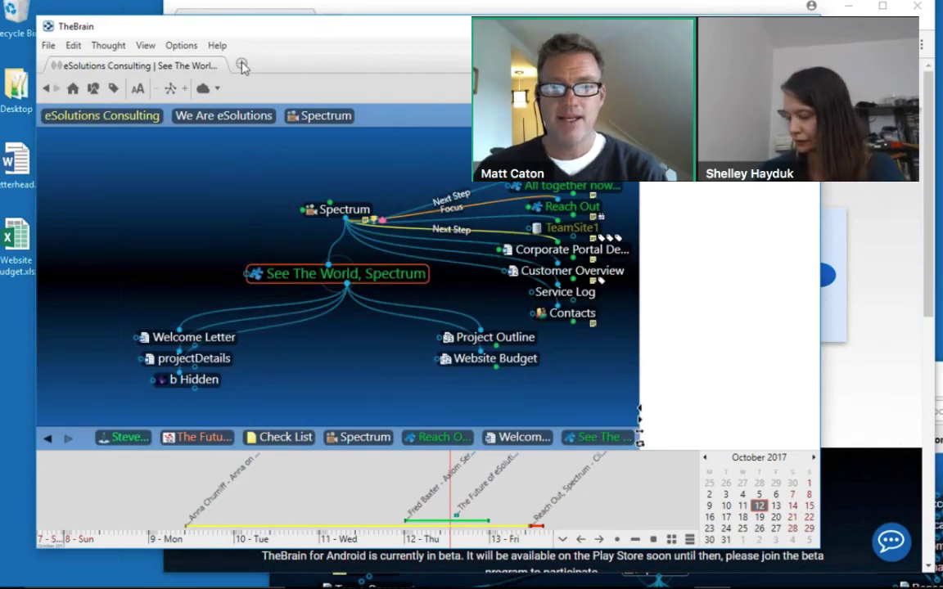
Open the My Ideas brain in a new tab and activate its "Brainstorming with TheBrain" thought.
click(241, 65)
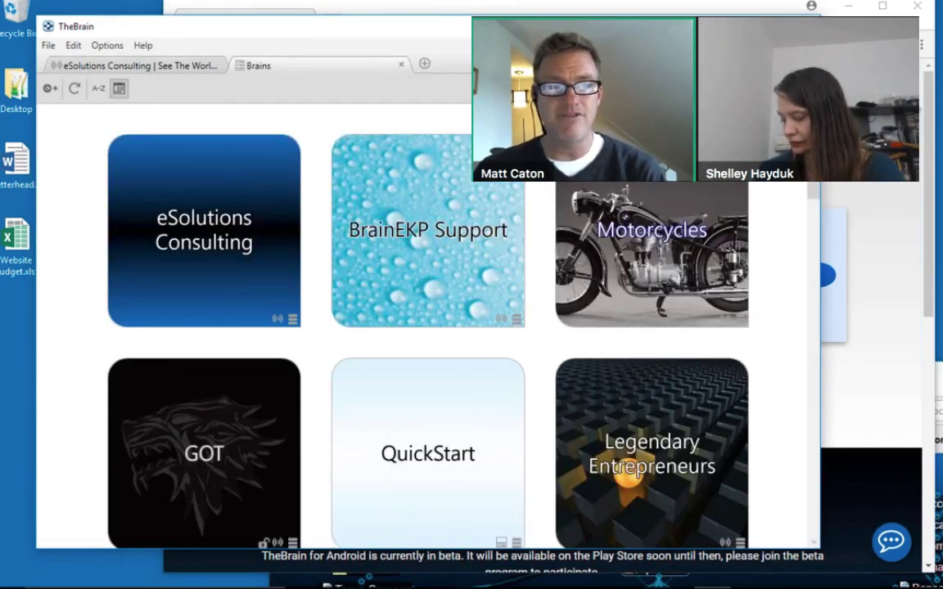
scroll(425, 327, down, 1)
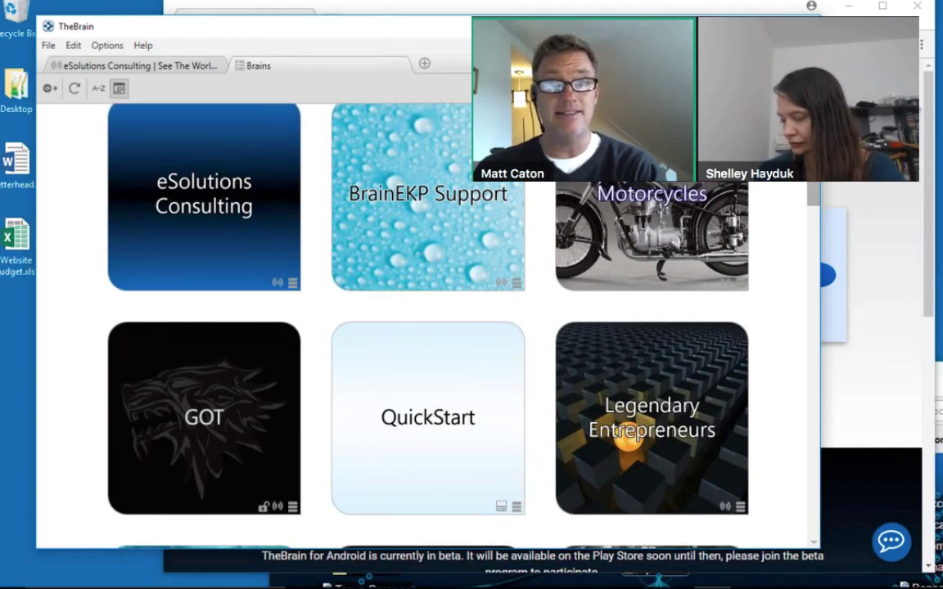
scroll(786, 460, down, 10)
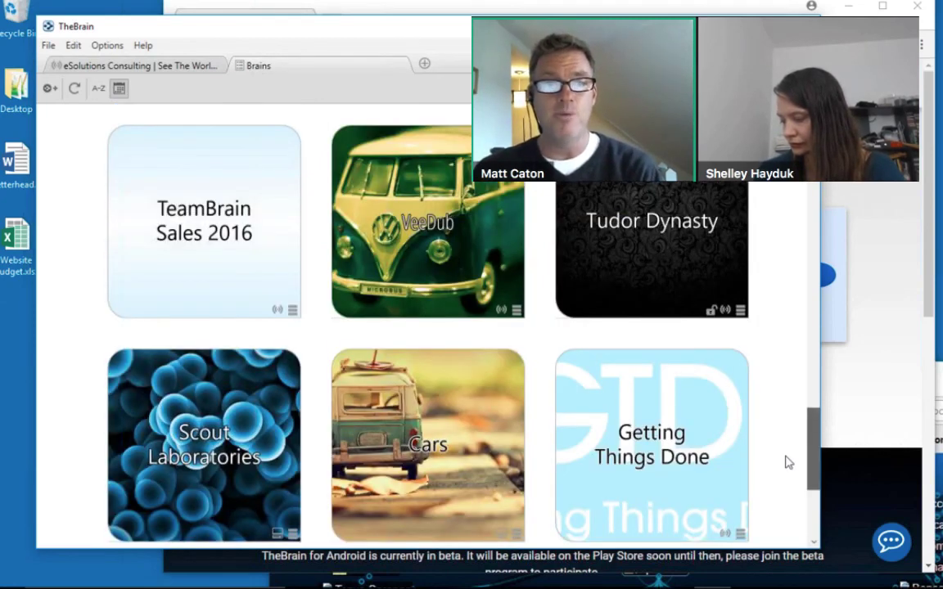
scroll(785, 462, down, 5)
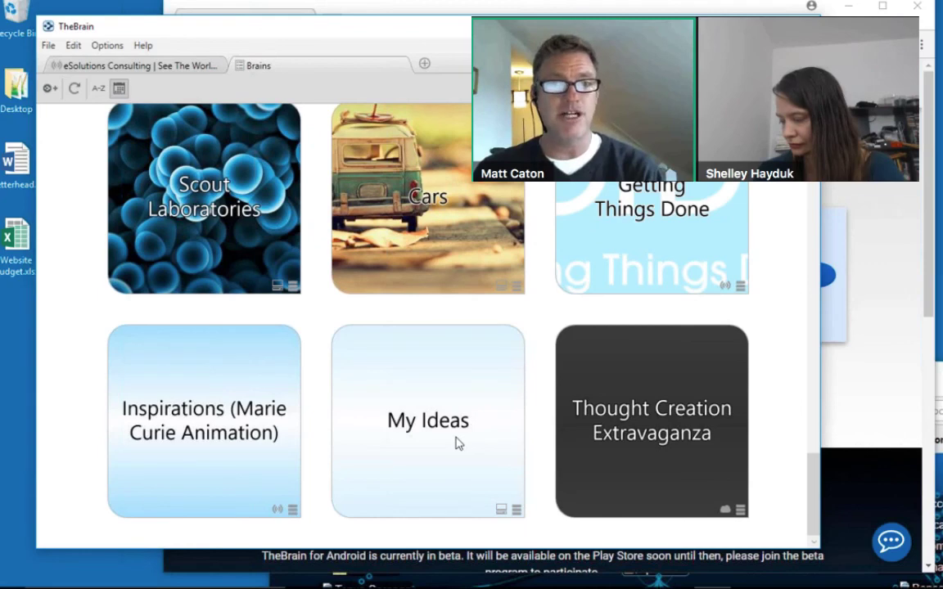
click(458, 443)
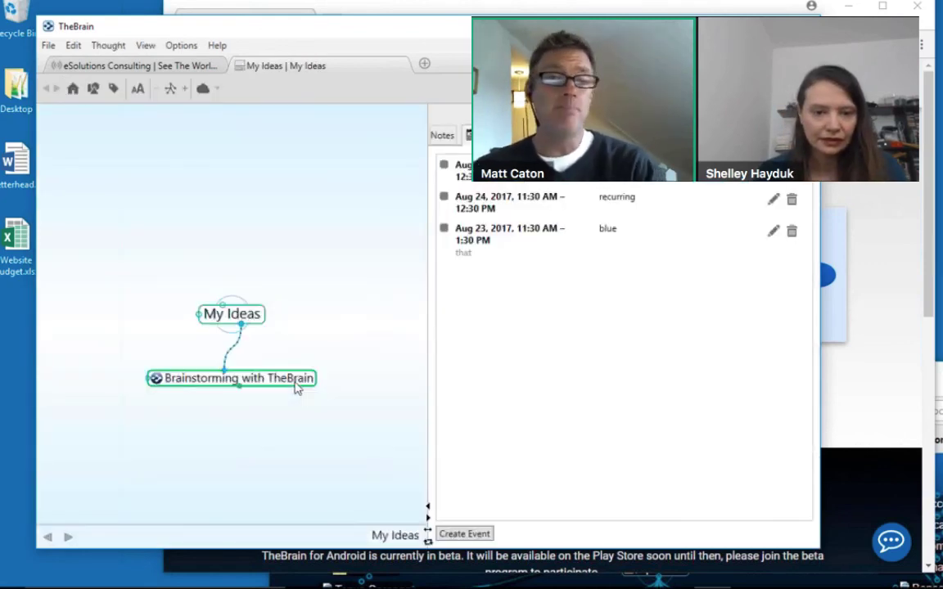
click(297, 388)
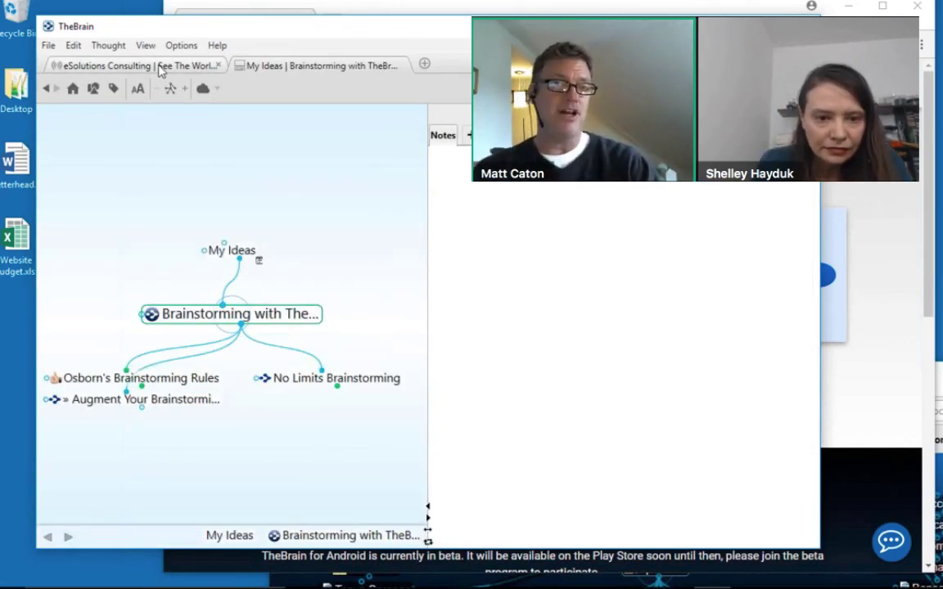
Return to the eSolutions Consulting brain, review the available import formats and close the import options without importing.
click(161, 67)
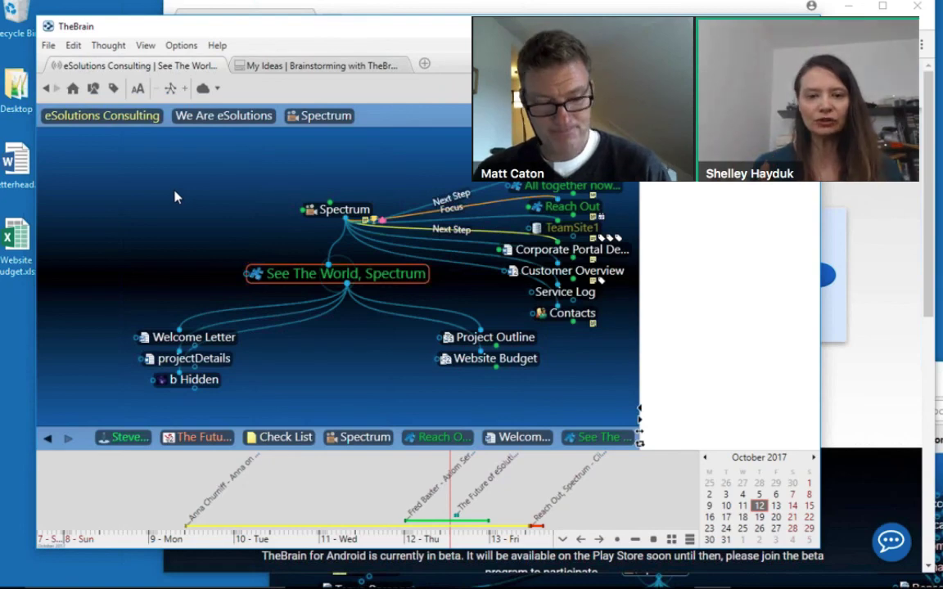
drag(158, 169, 602, 409)
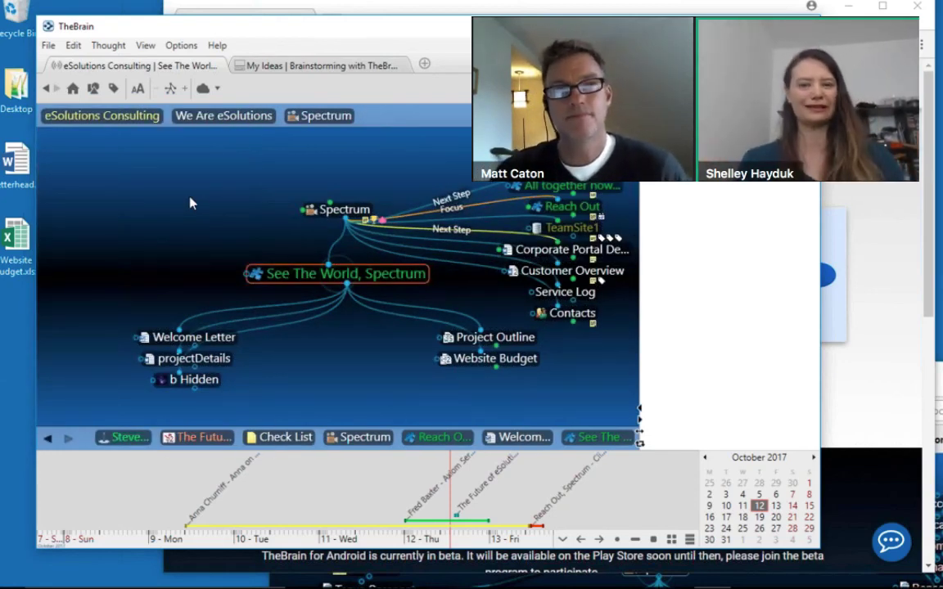
click(47, 46)
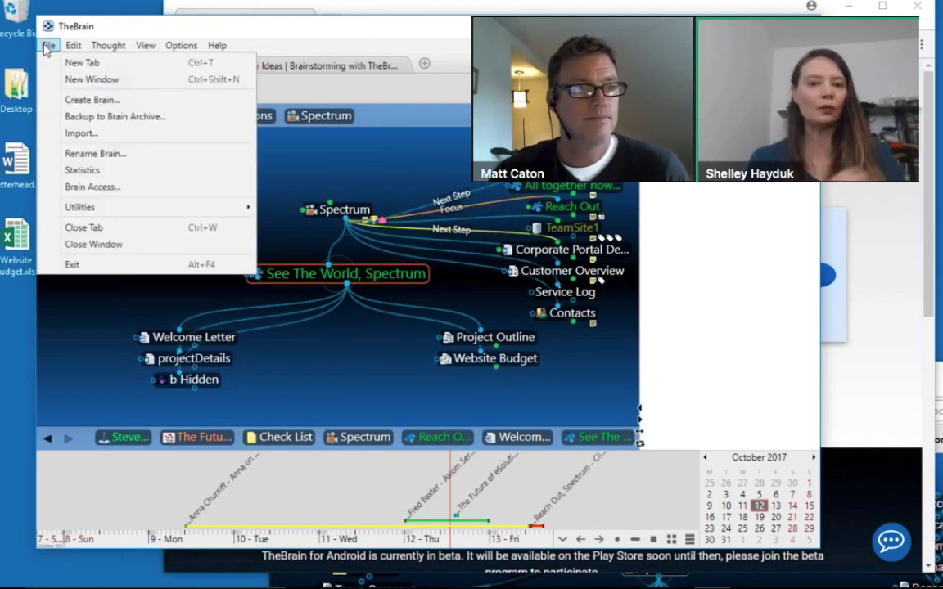
click(76, 137)
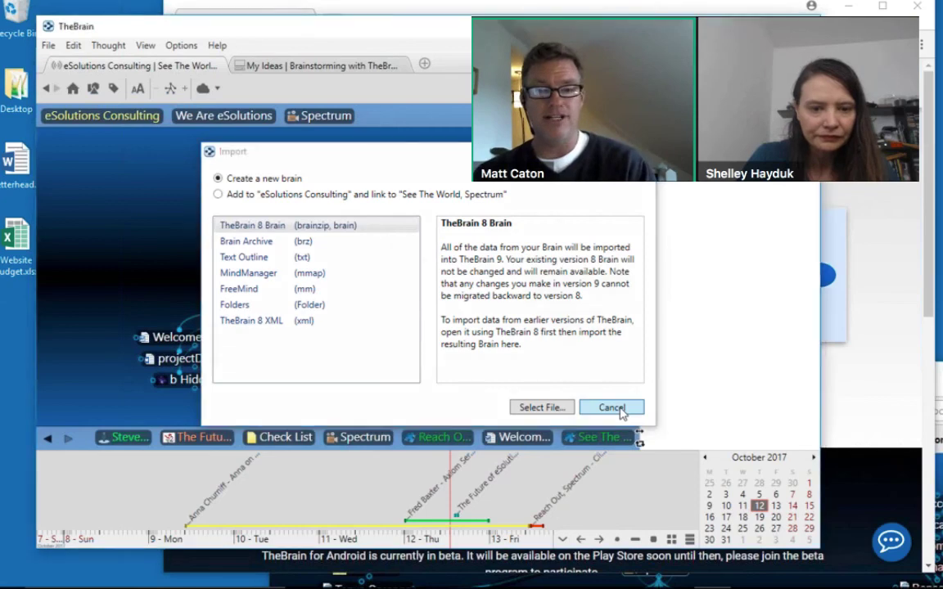
click(611, 408)
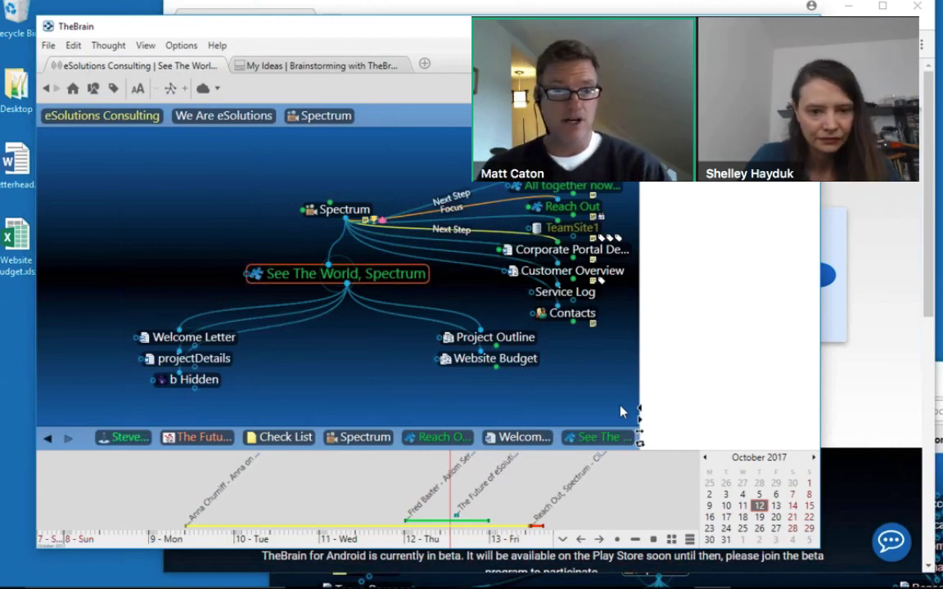
Copy the "See The World, Spectrum" thought and navigate via Spectrum, its linked engineer and Travel Policy to the Travel thought.
right_click(377, 279)
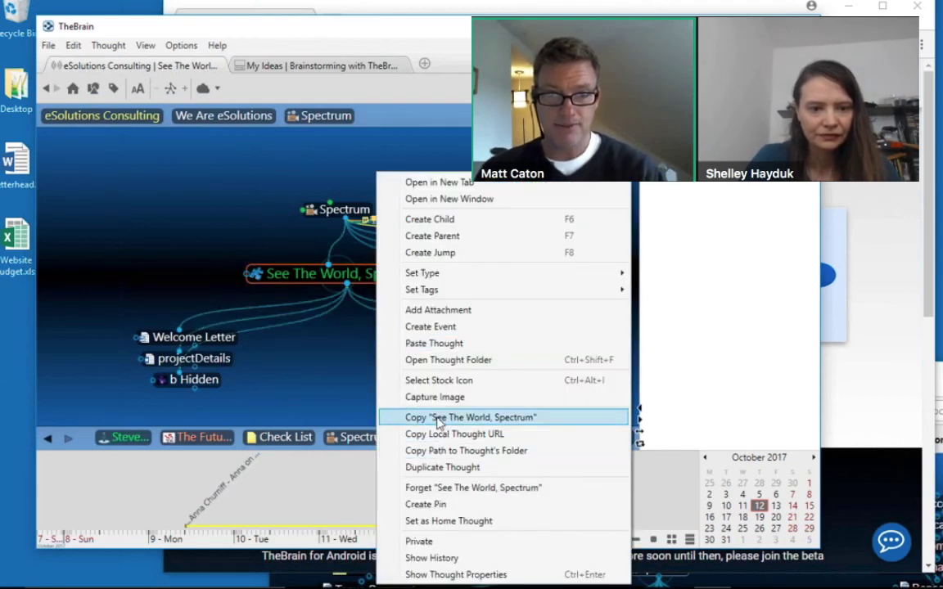
click(437, 417)
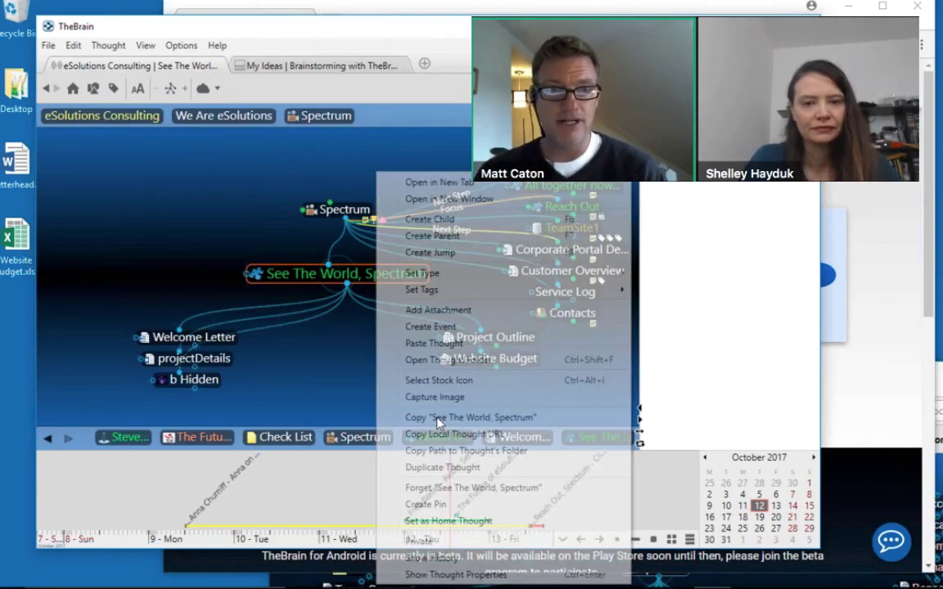
click(345, 212)
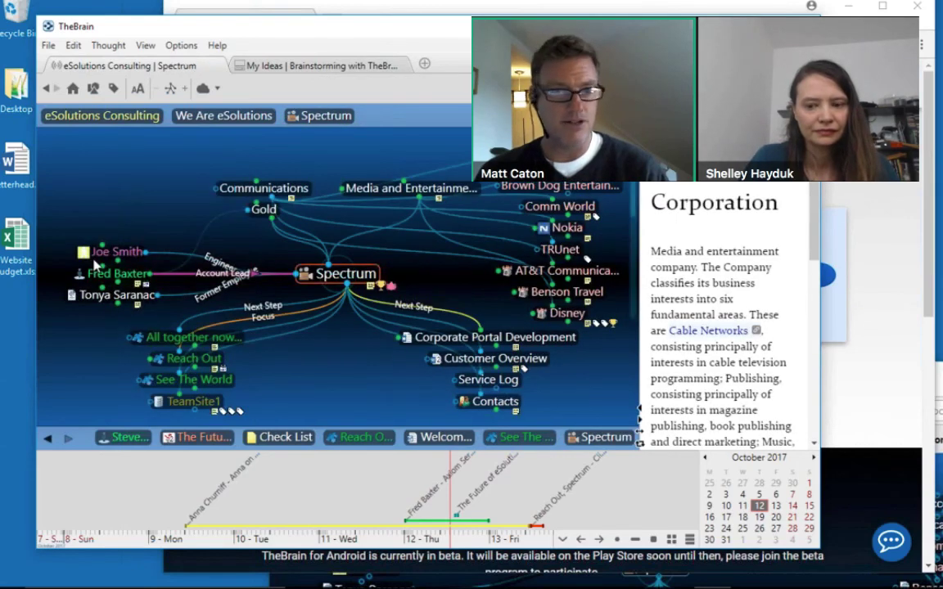
click(115, 252)
click(563, 273)
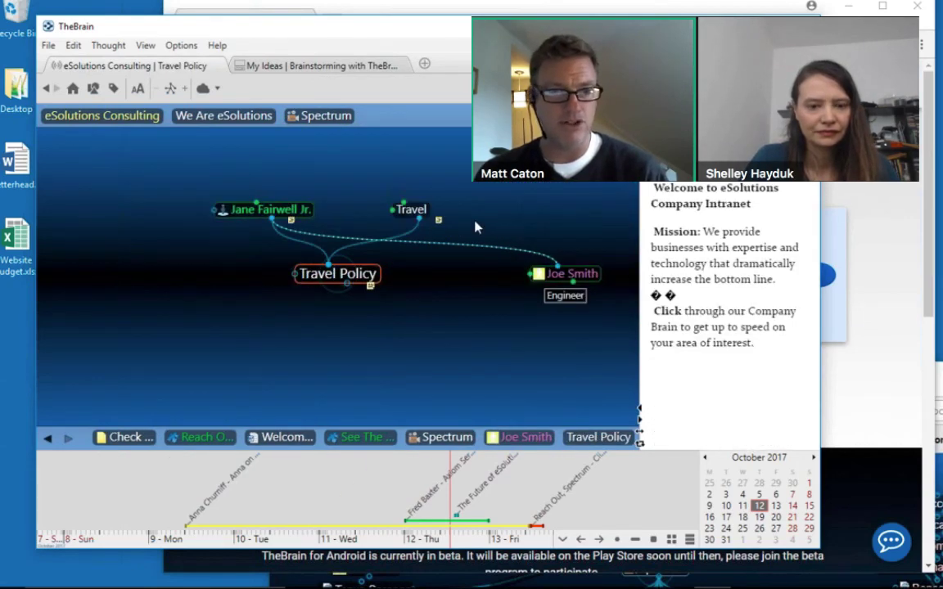
click(411, 209)
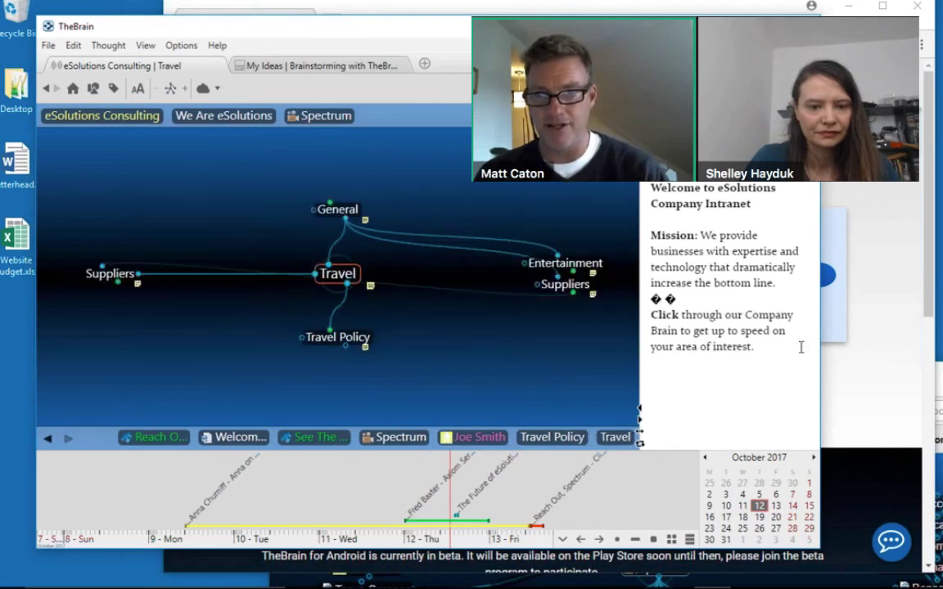
Replace the text below the intranet heading in the Travel thought's notes with "Traveling to see customers with our new".
drag(801, 347, 647, 236)
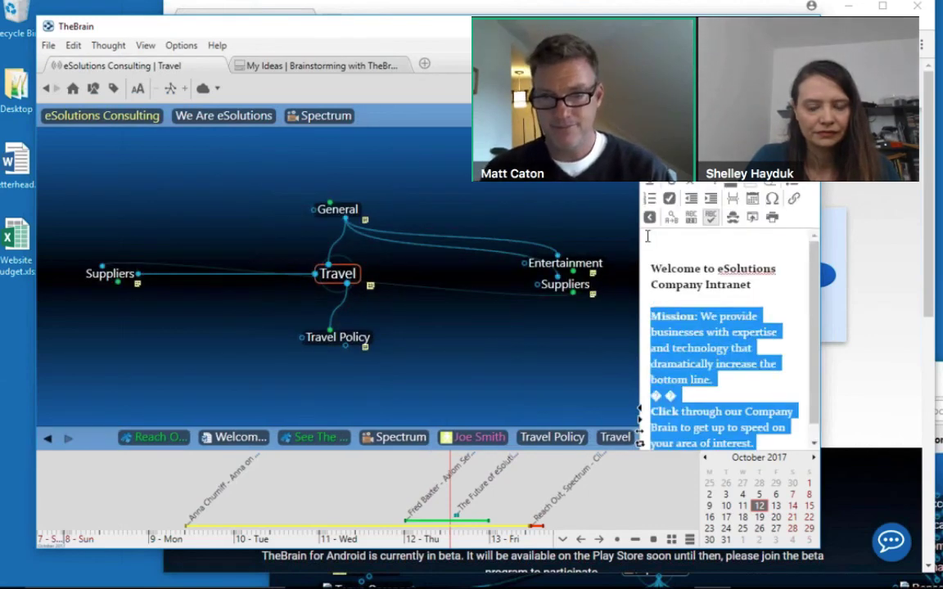
text(Traveling)
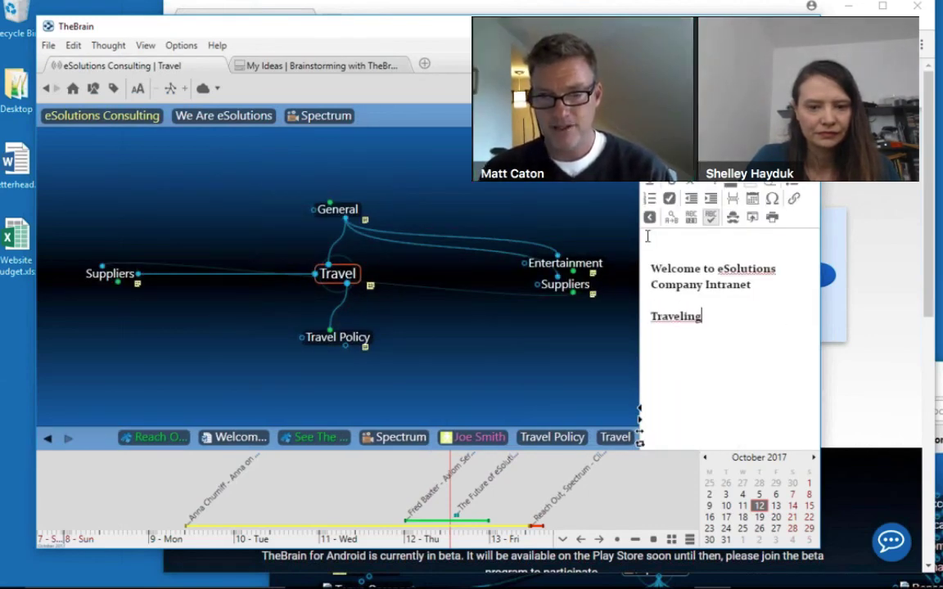
text( to see co)
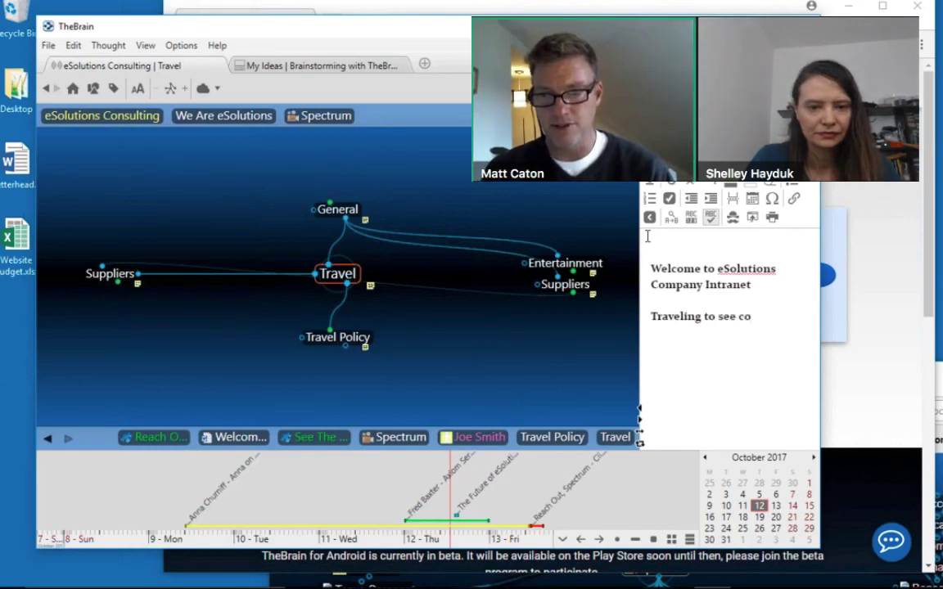
text(u)
key(BackSpace)
key(BackSpace)
text(ustome)
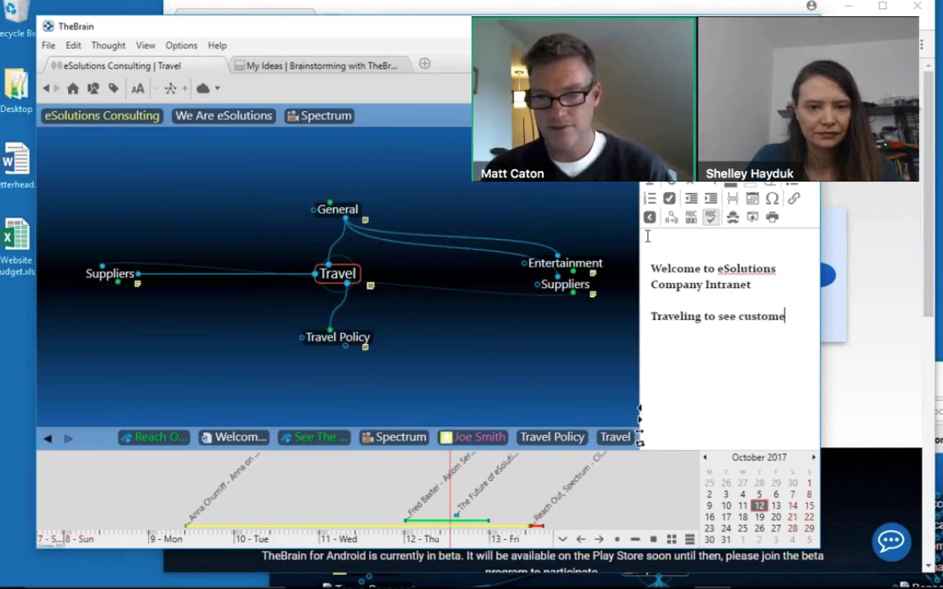
text(rs with our ne)
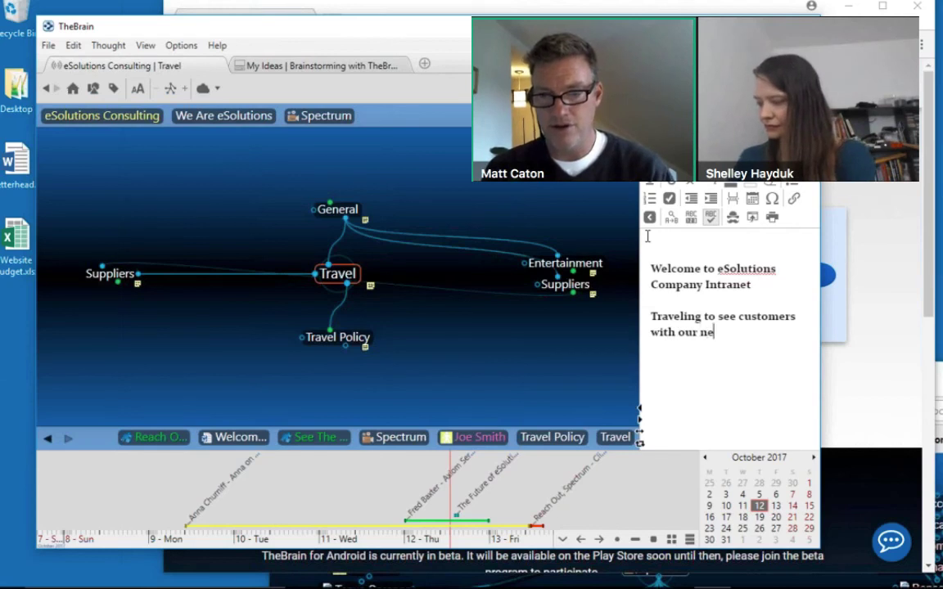
text(w)
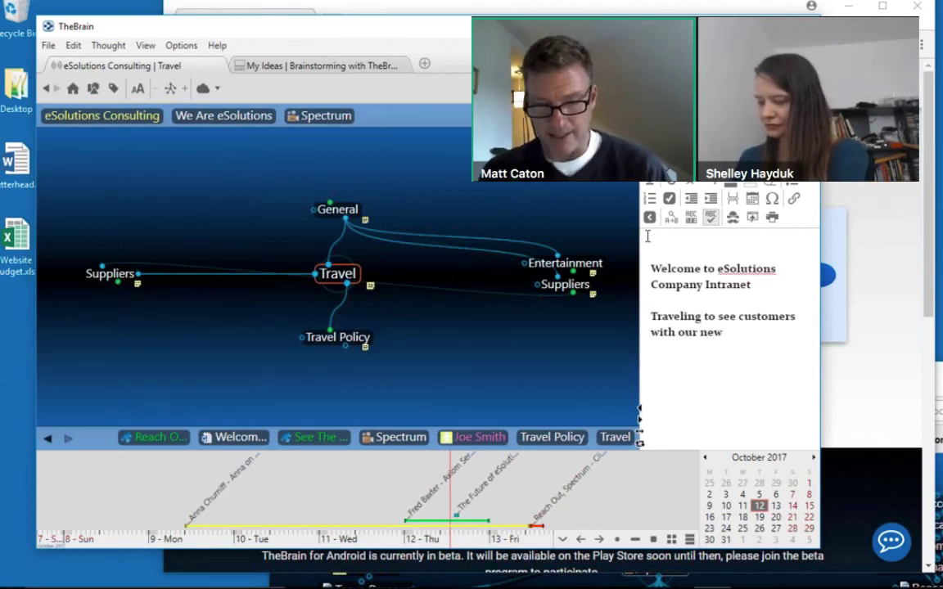
Complete the note with the copied "See The World, Spectrum" thought link and "ad campaign", and follow the link to that thought.
text(See The World, Spectrum)
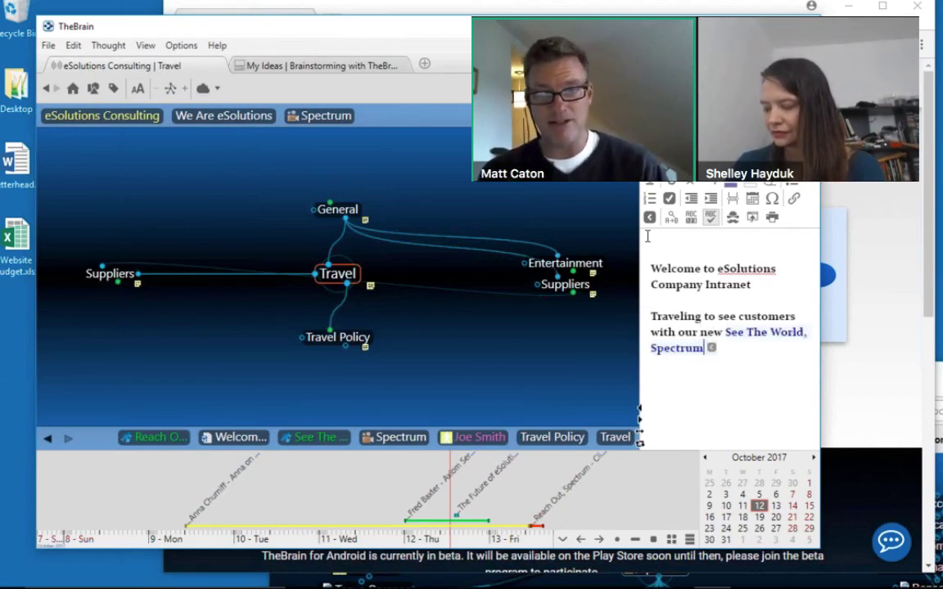
text(ad)
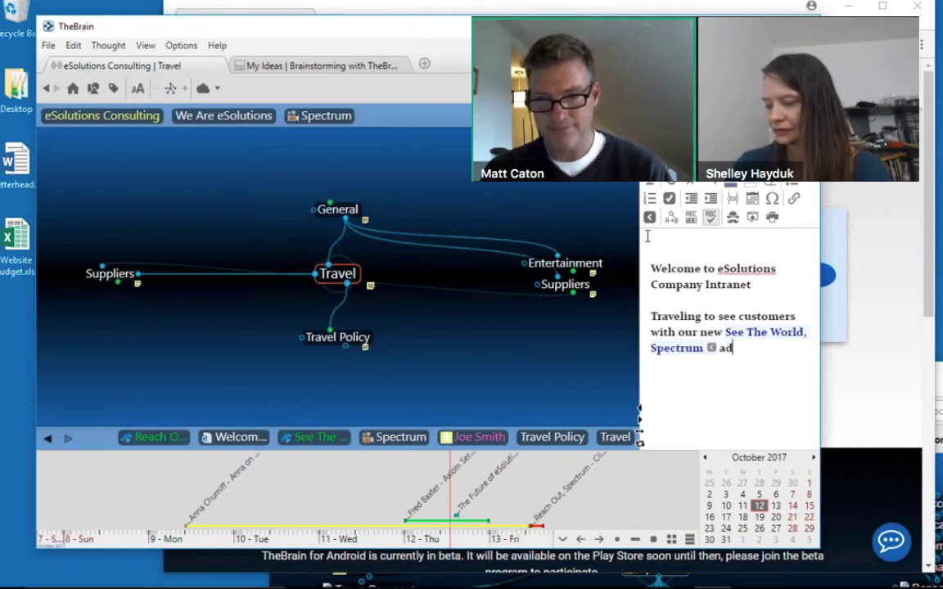
text( camp)
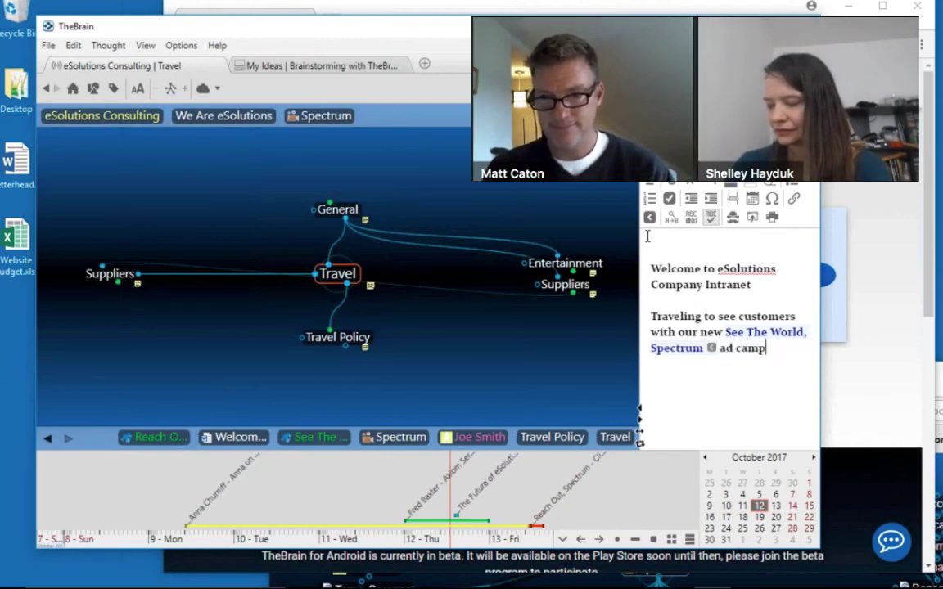
text(aign)
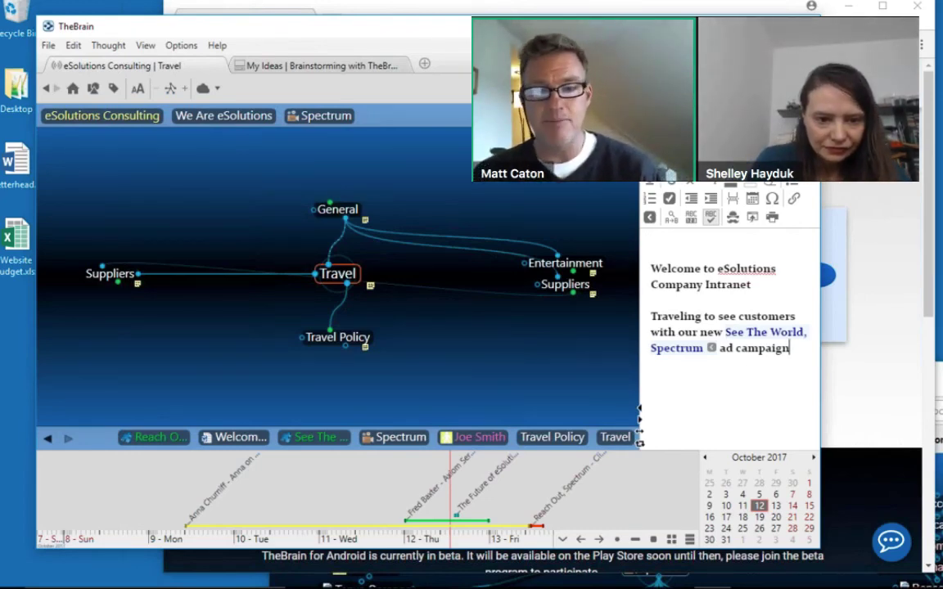
click(711, 352)
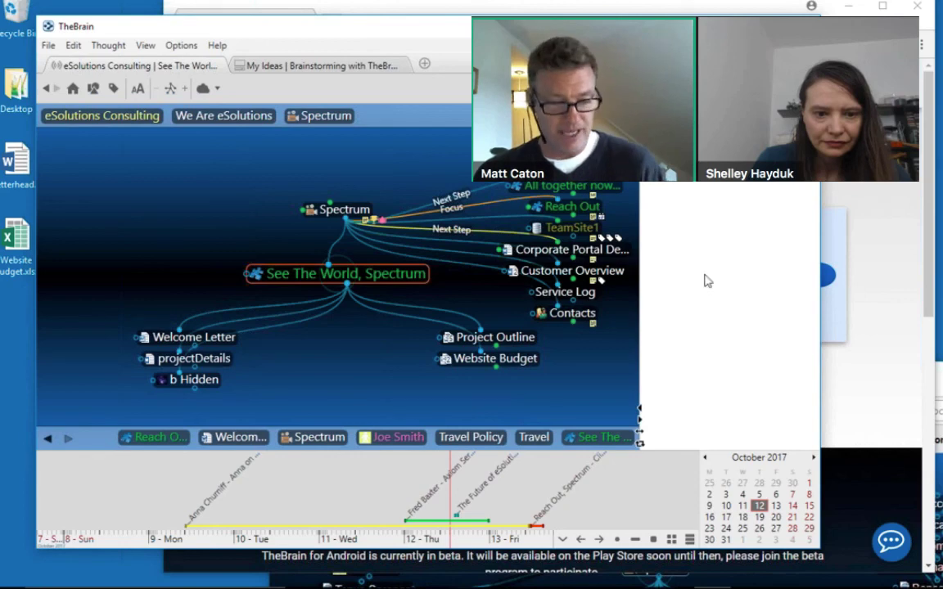
Try selecting the five children of "See The World, Spectrum" one by one and through its child gate, clearing the selection each time.
ctrl+click(489, 337)
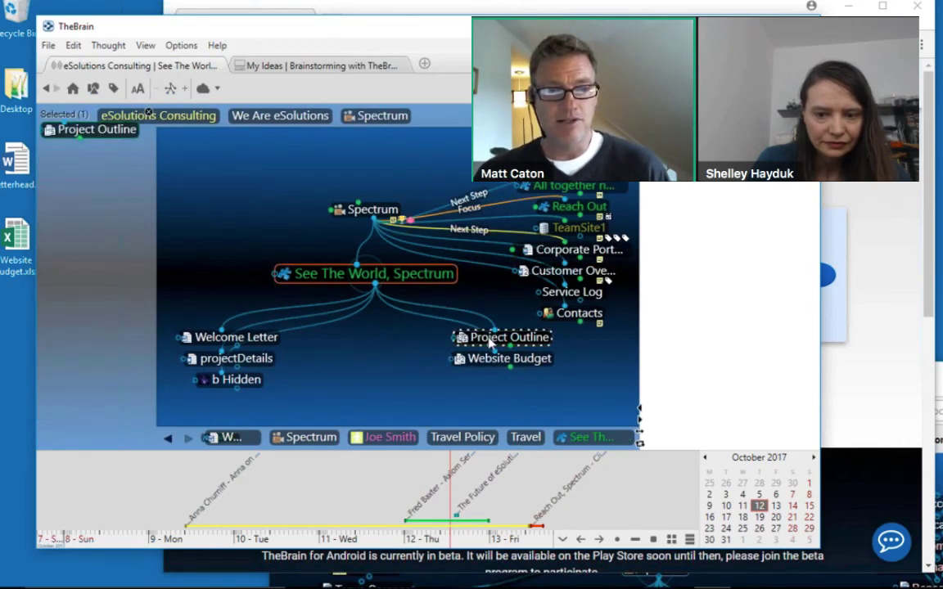
ctrl+click(235, 337)
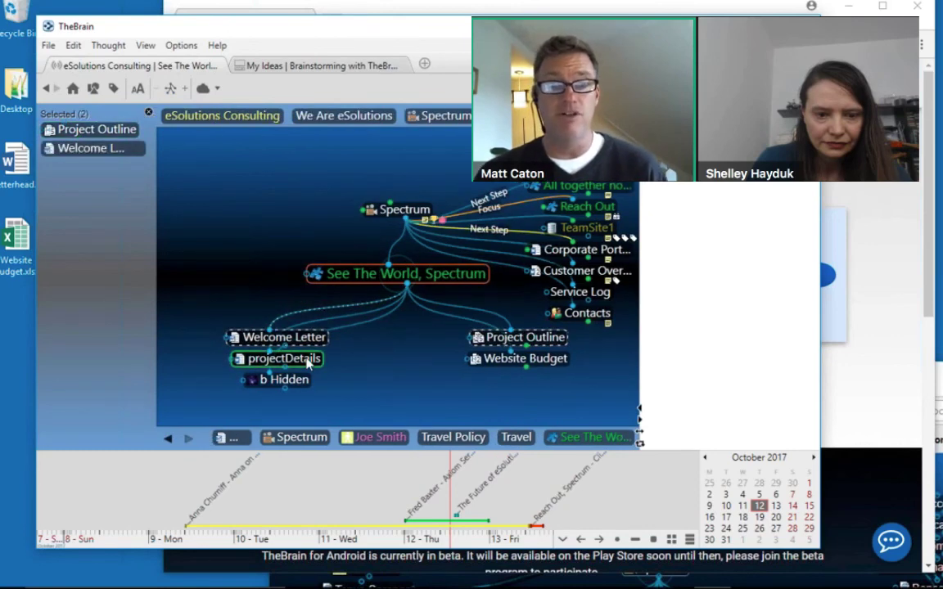
ctrl+click(283, 359)
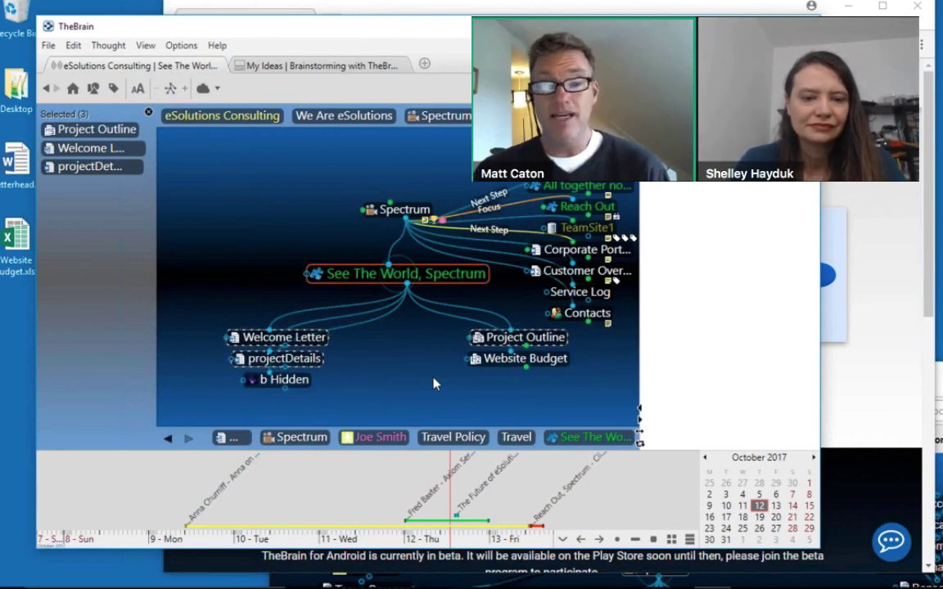
ctrl+click(503, 361)
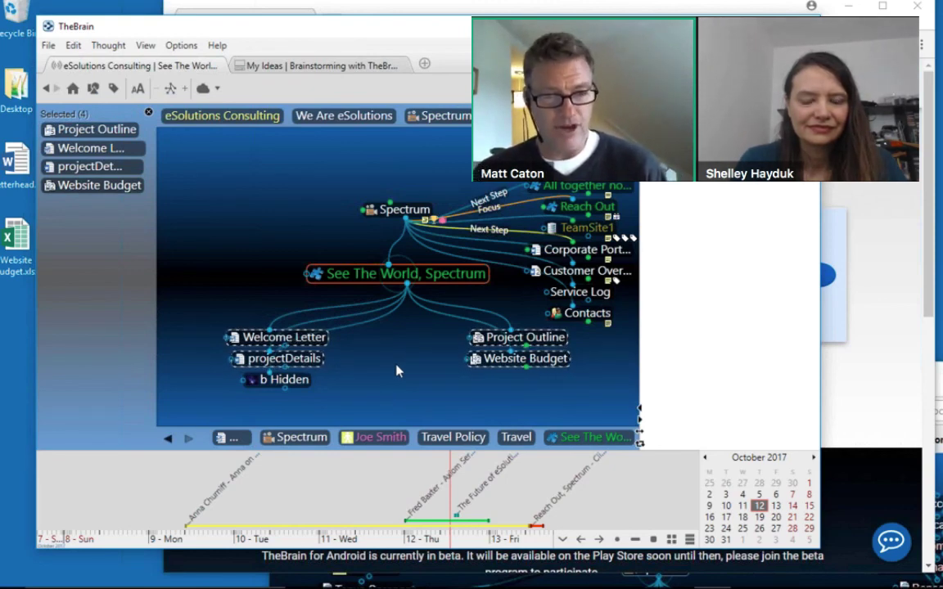
ctrl+click(408, 285)
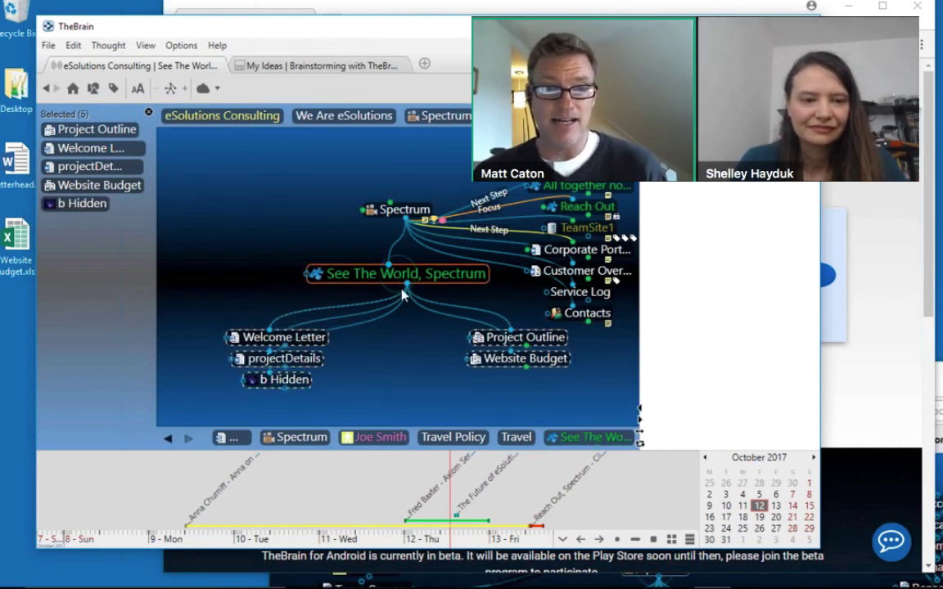
click(297, 393)
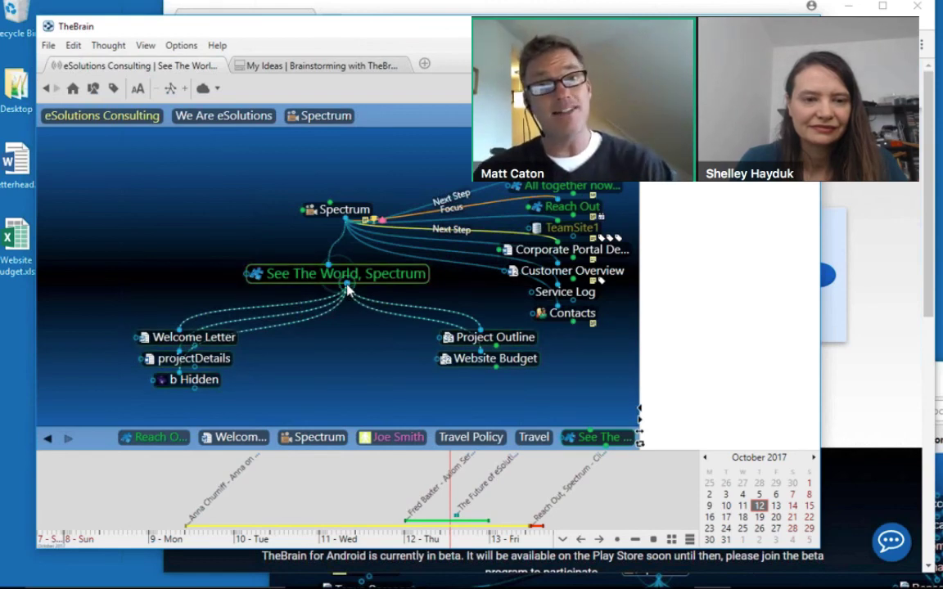
click(348, 288)
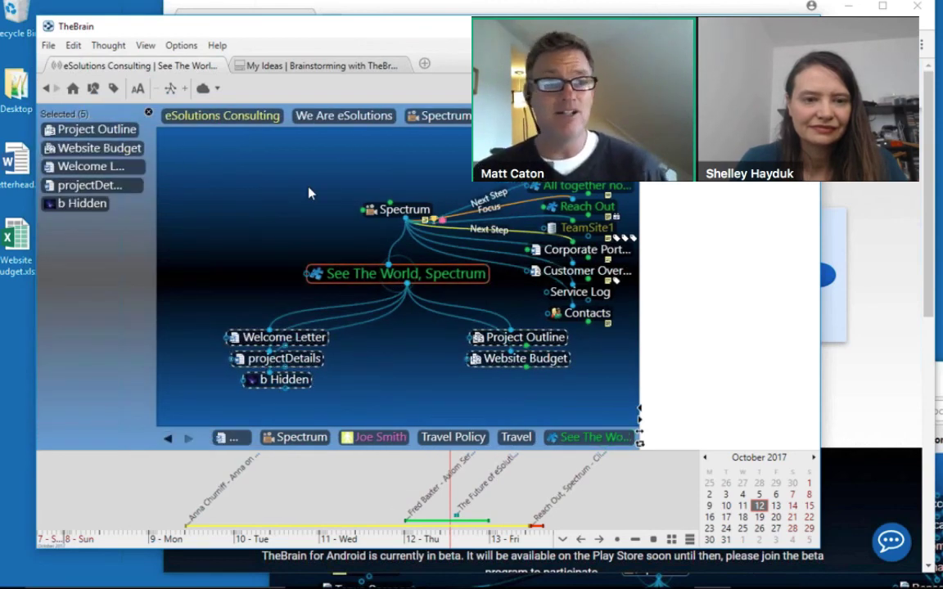
click(148, 113)
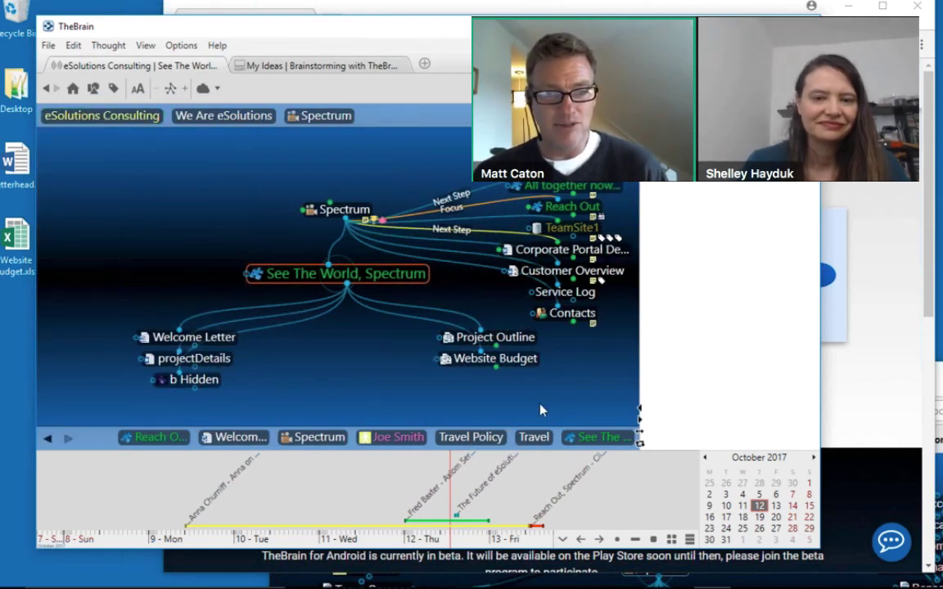
Select all five child thoughts of "See The World, Spectrum" together and unlink them from their parent.
drag(540, 404, 115, 333)
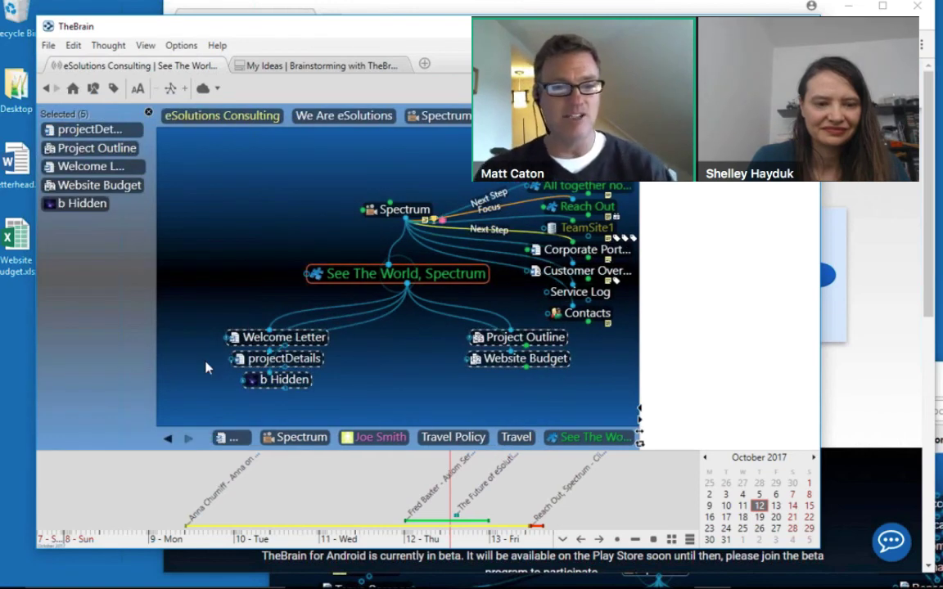
right_click(91, 262)
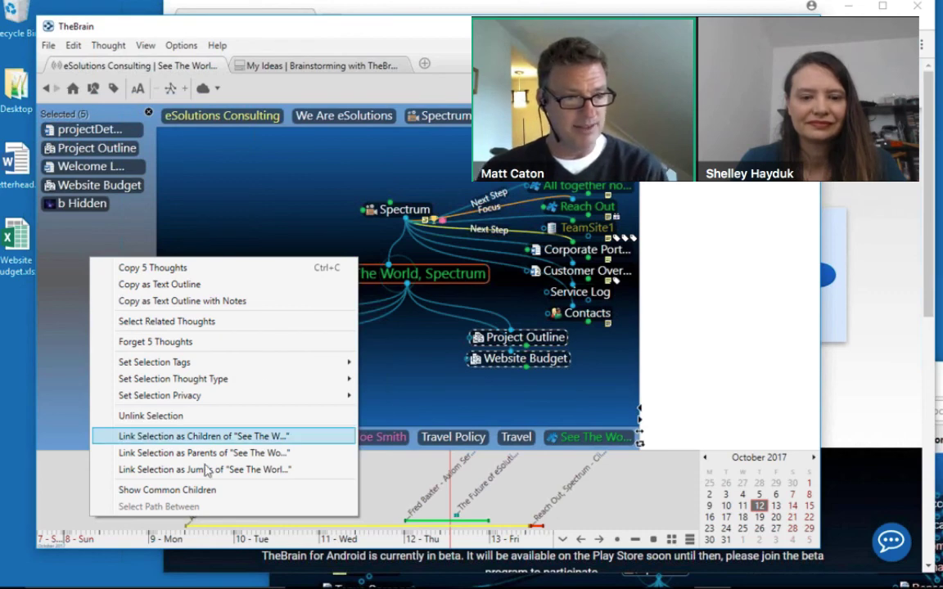
click(166, 419)
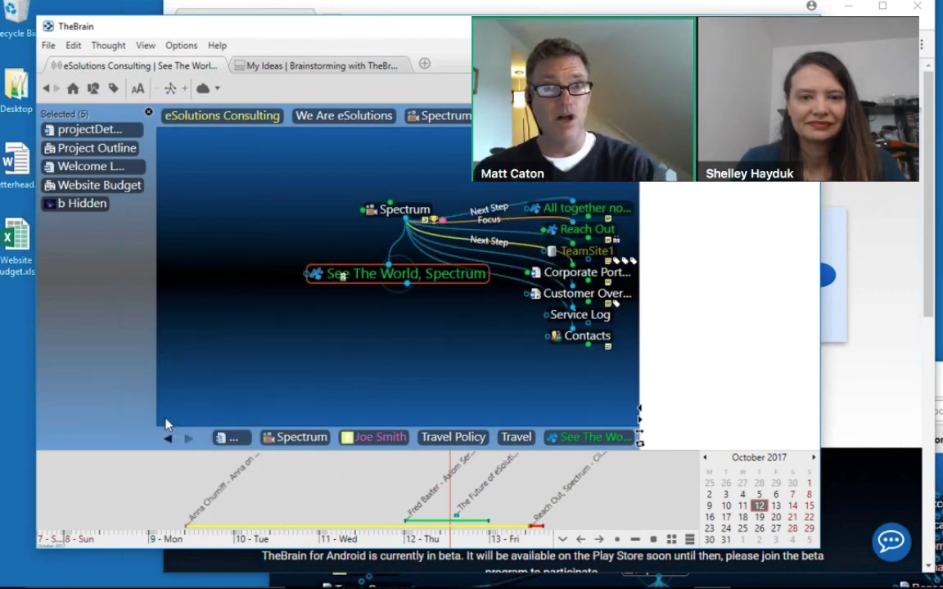
Navigate through Spectrum to the TRUnet thought and create a child thought named "Be True to You" under it.
click(421, 211)
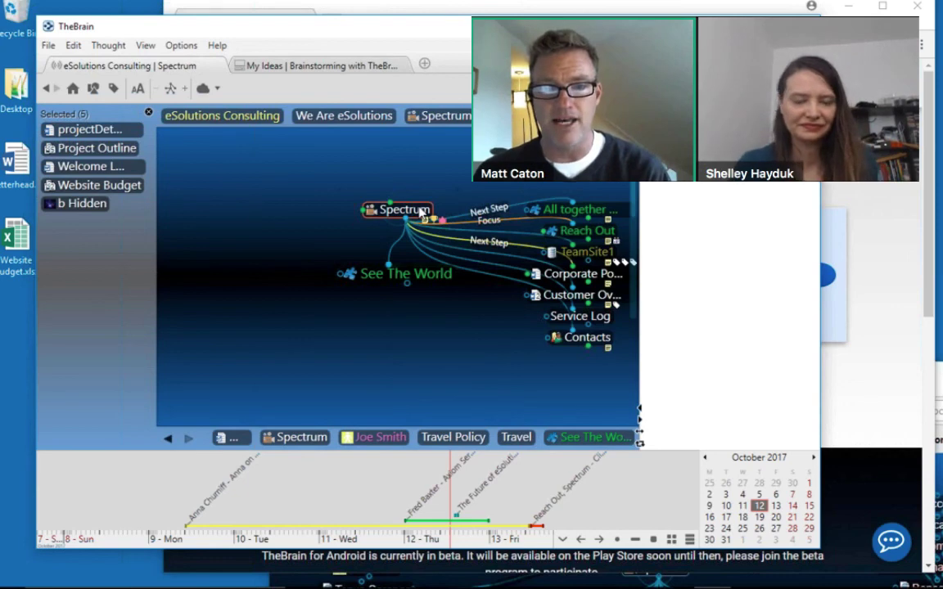
click(567, 244)
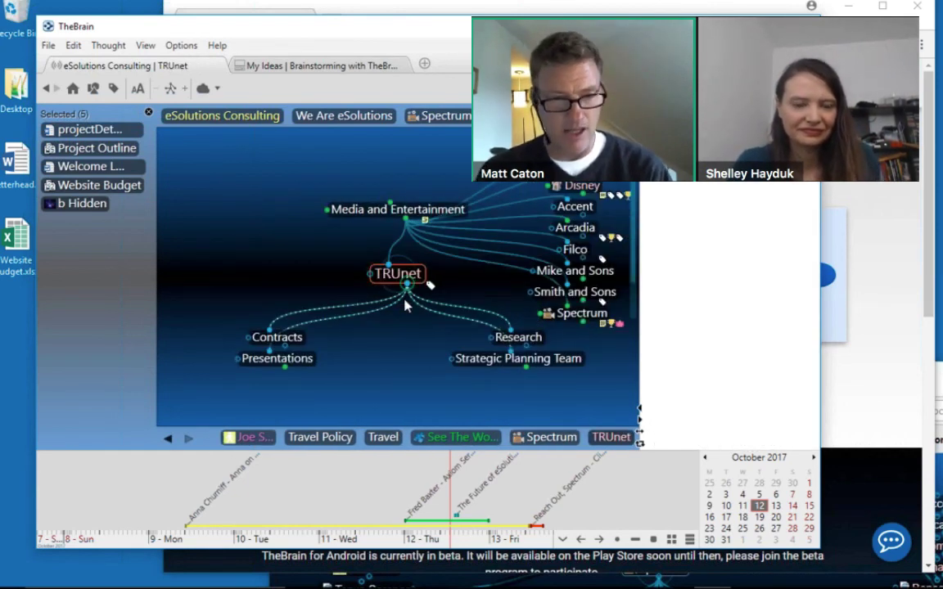
text(Be)
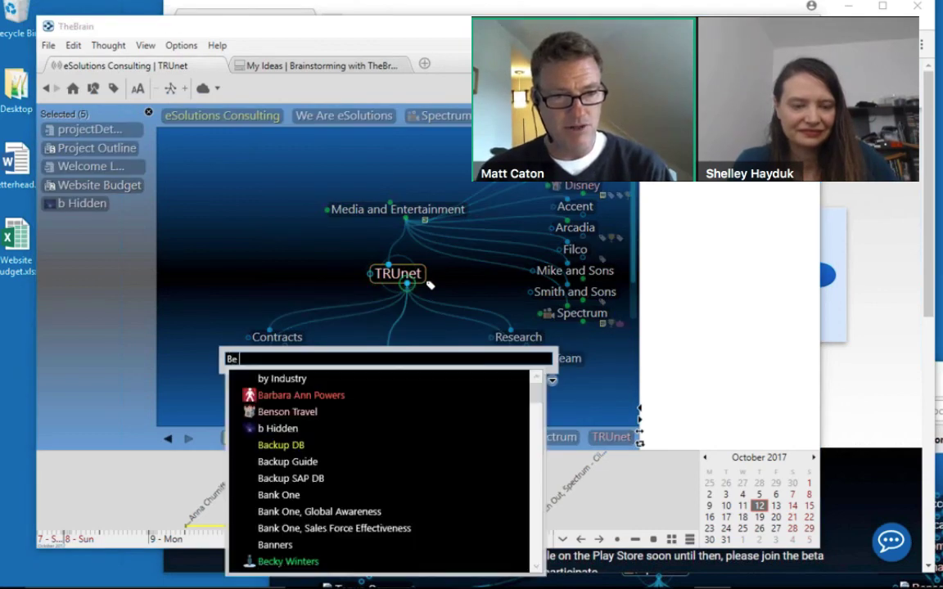
text( True to You)
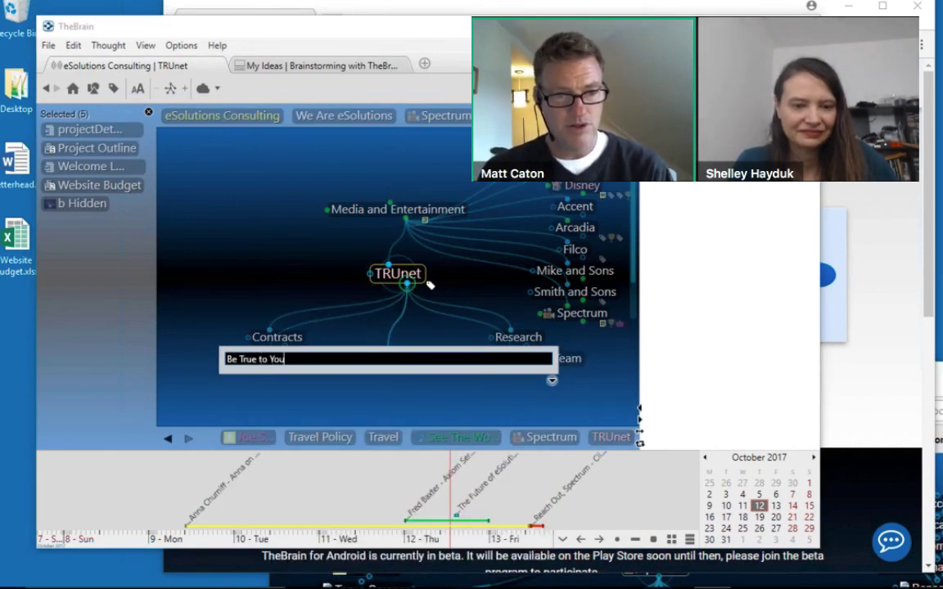
key(Return)
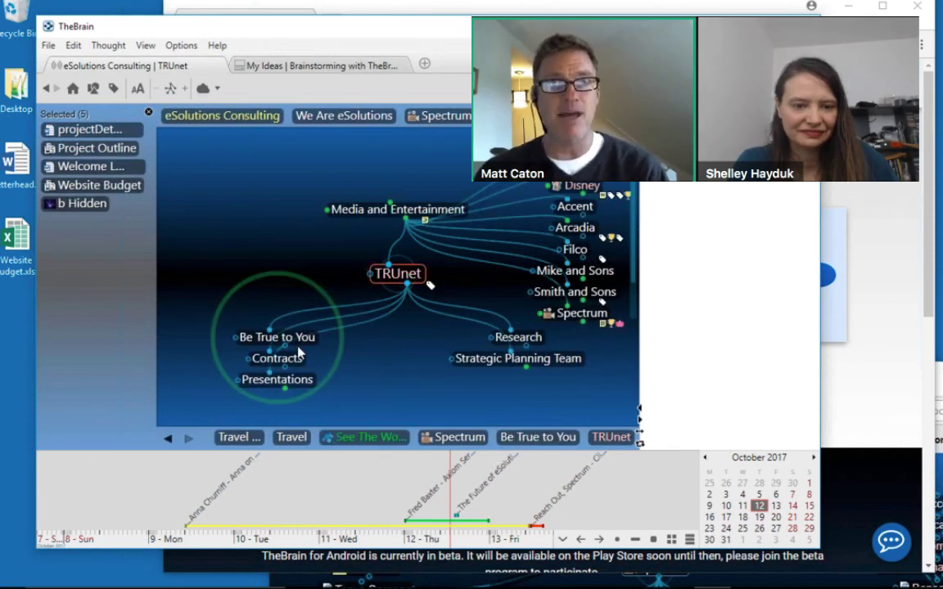
Activate "Be True to You", link the five selected thoughts as its children, and clear the selection.
click(297, 340)
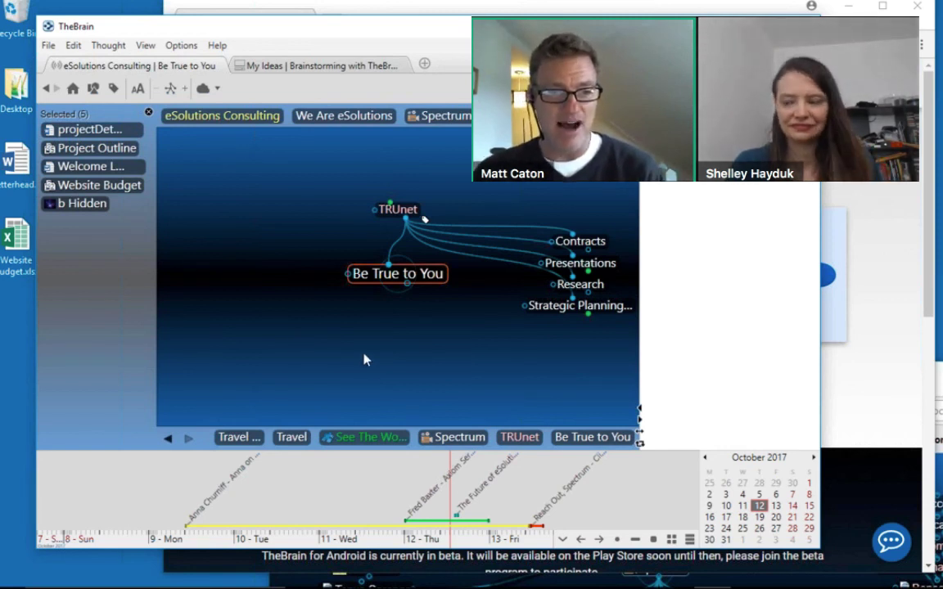
right_click(76, 341)
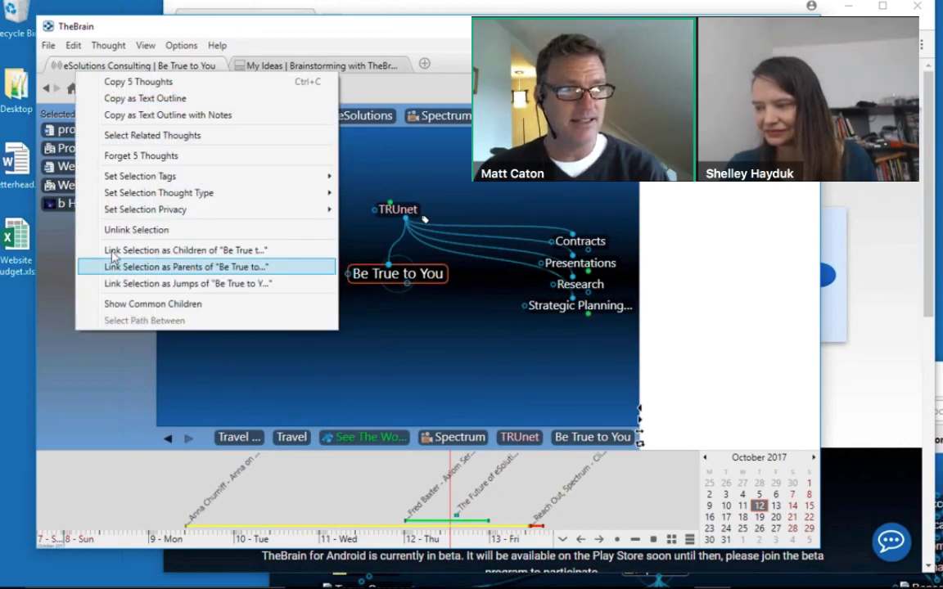
click(229, 251)
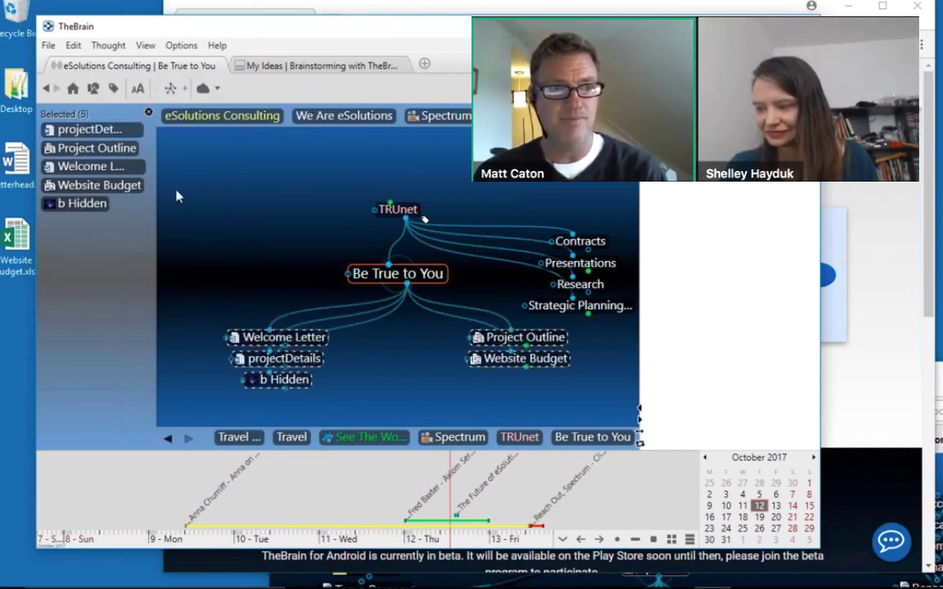
click(149, 115)
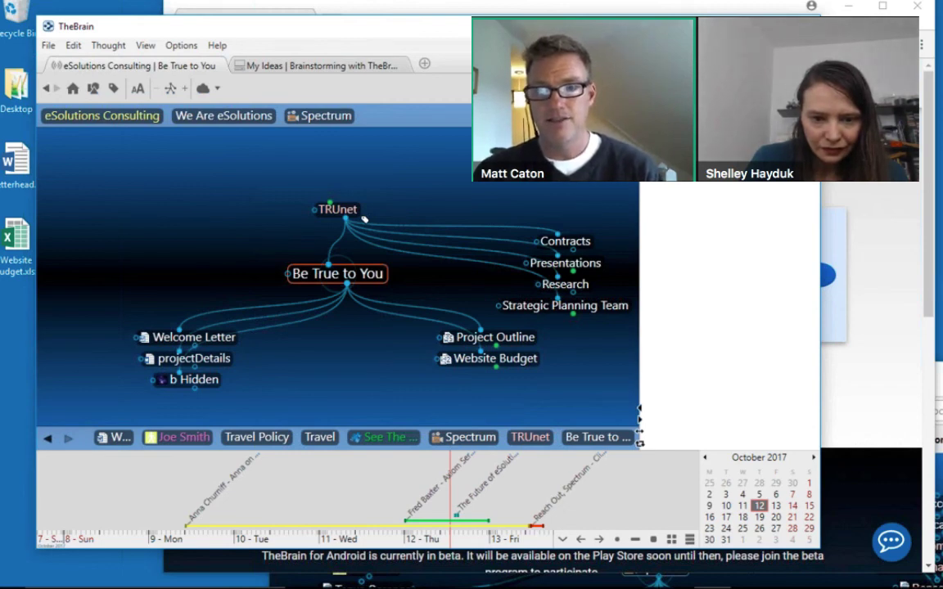
Search the brain for "str" and browse the matching thoughts, notes and attachments.
text(str)
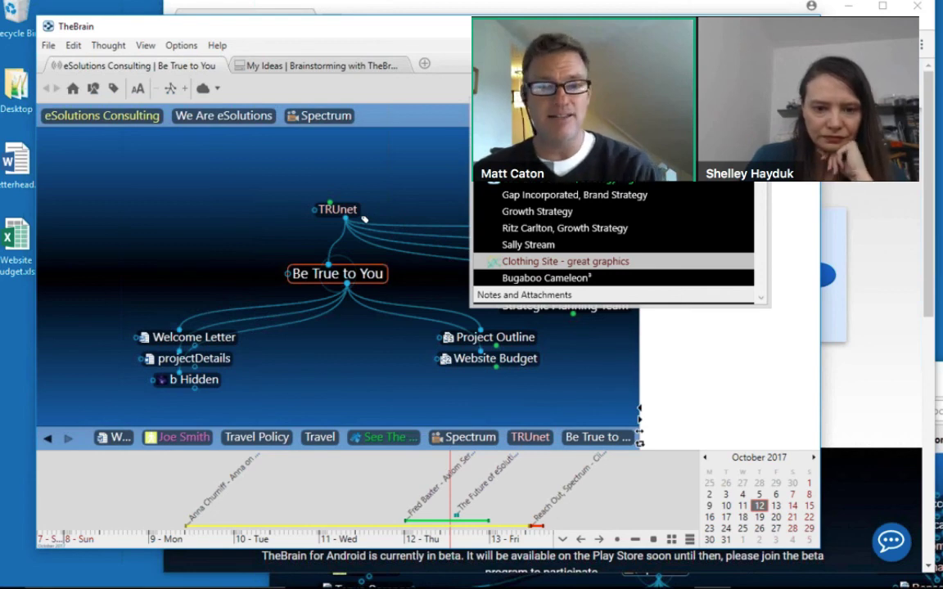
scroll(613, 246, down, 5)
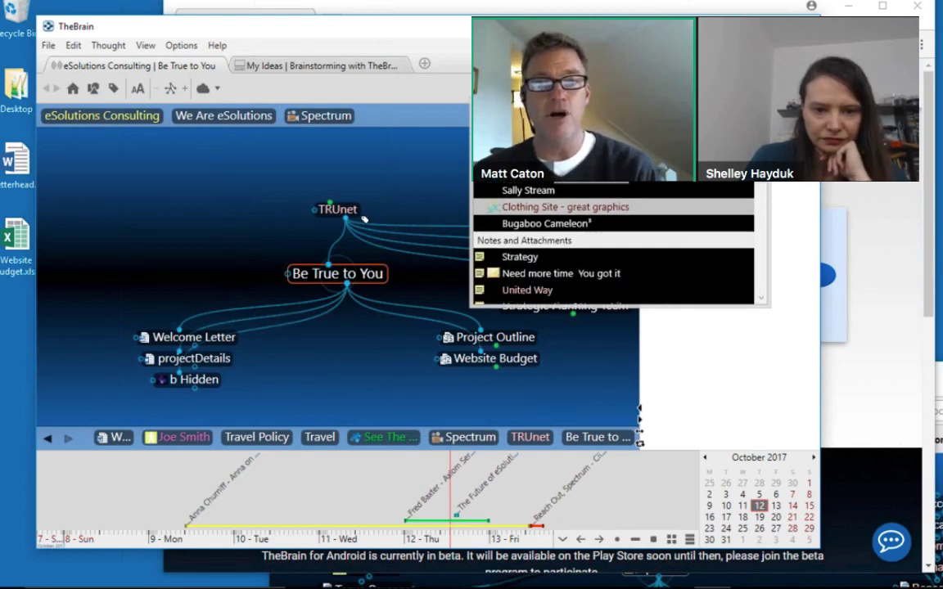
scroll(549, 211, down, 10)
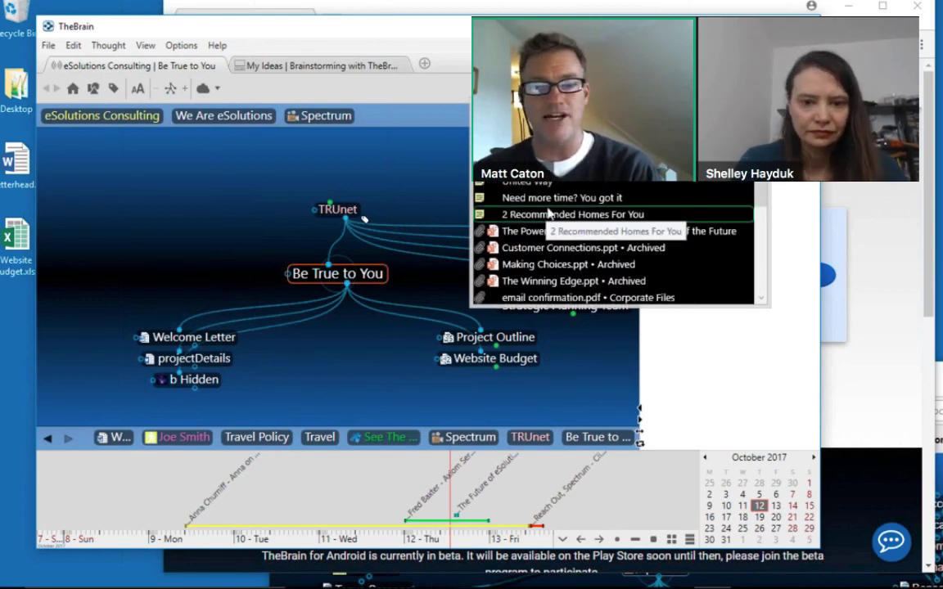
scroll(550, 211, down, 7)
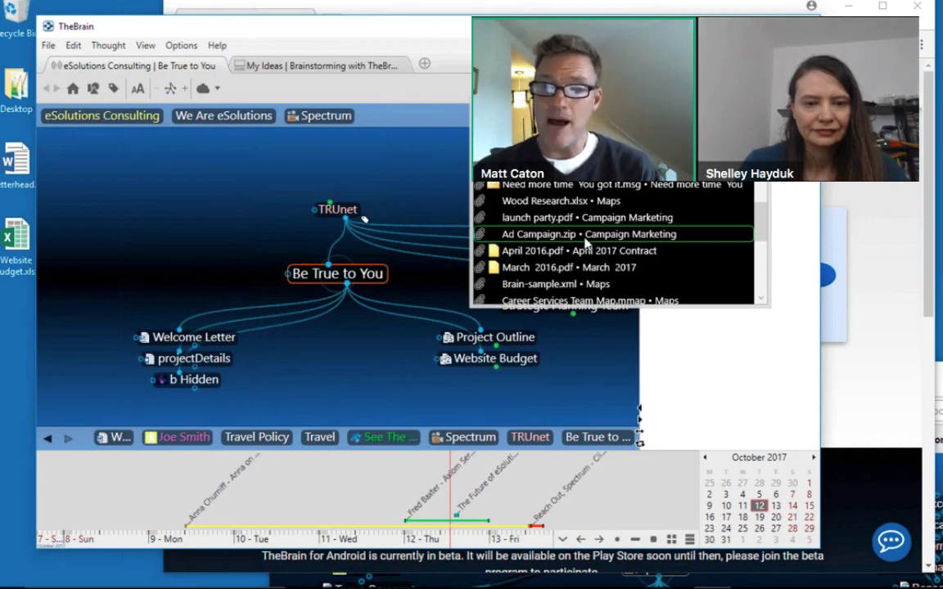
Open the Ad Campaign.zip attachment from the results, search again for "str", and open the Strategy note.
click(584, 237)
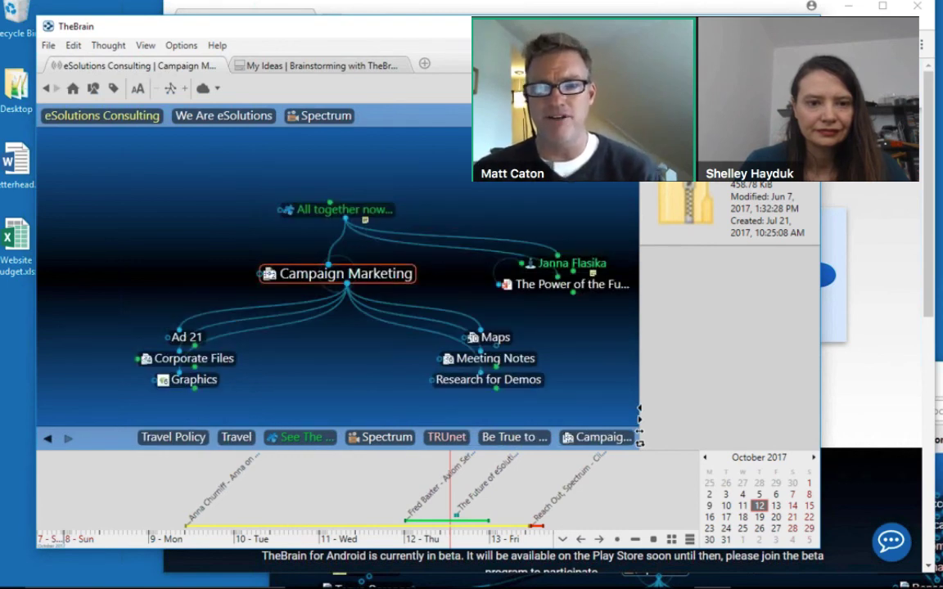
text(str)
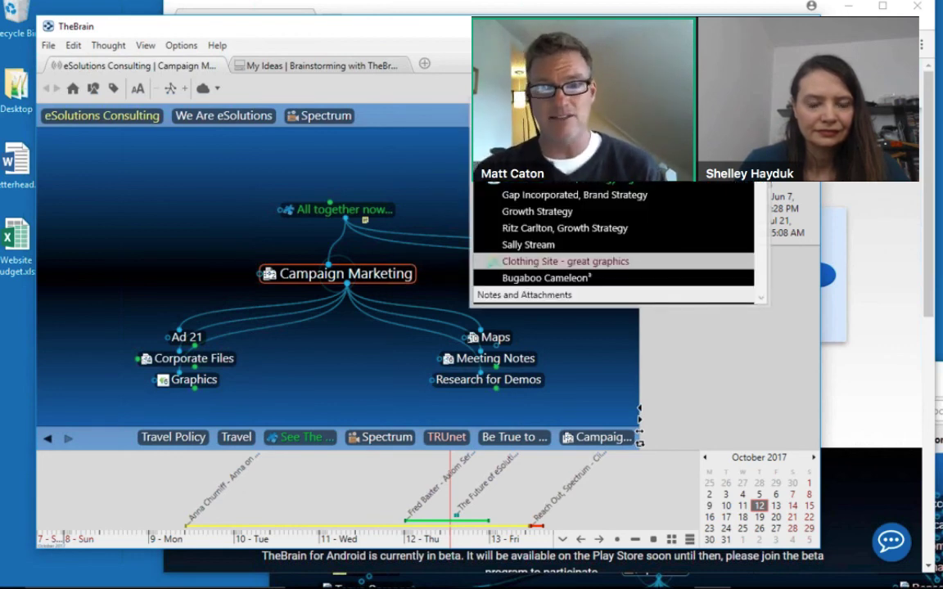
scroll(712, 191, down, 5)
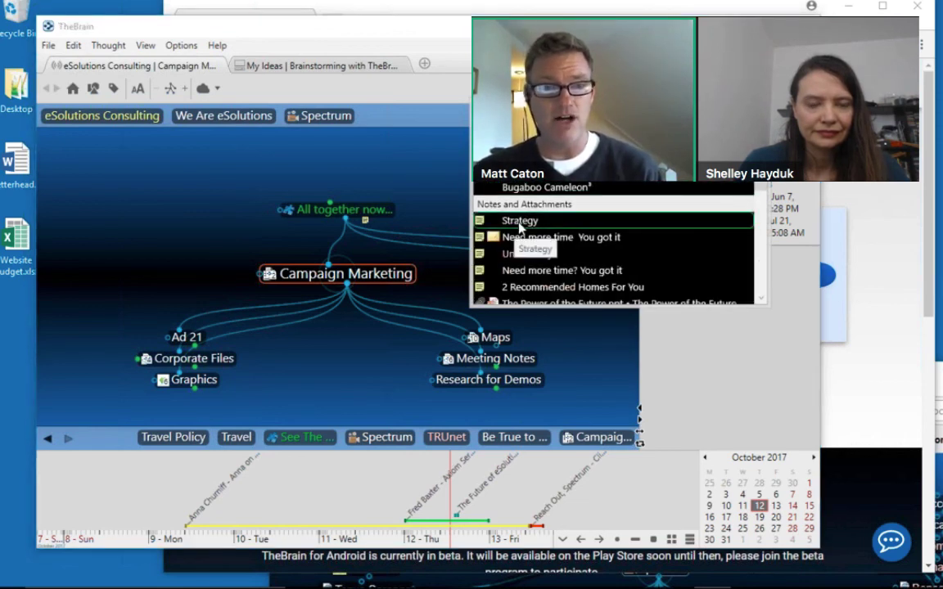
click(520, 221)
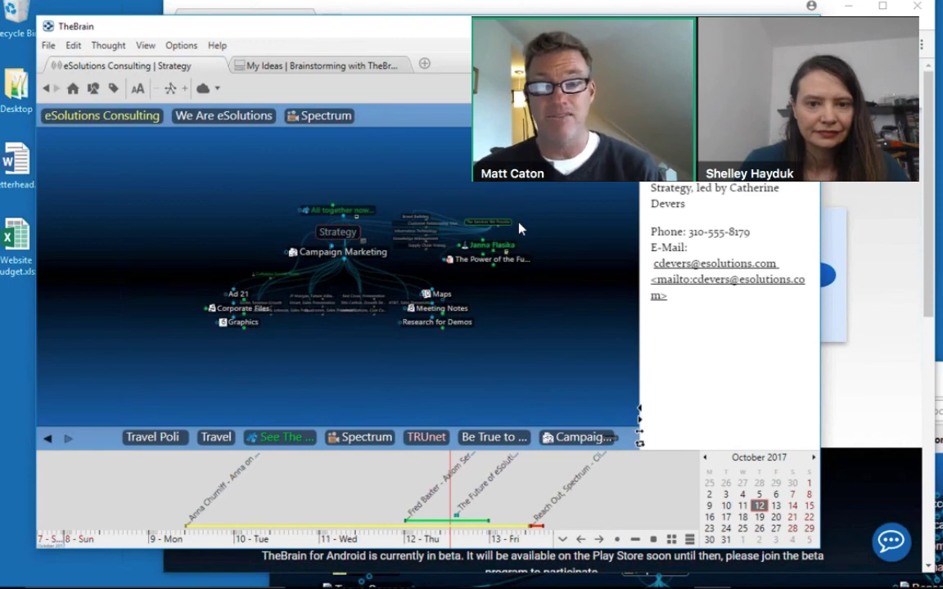
Return to the search results and open the United Way note from the notes and attachments matches.
click(557, 88)
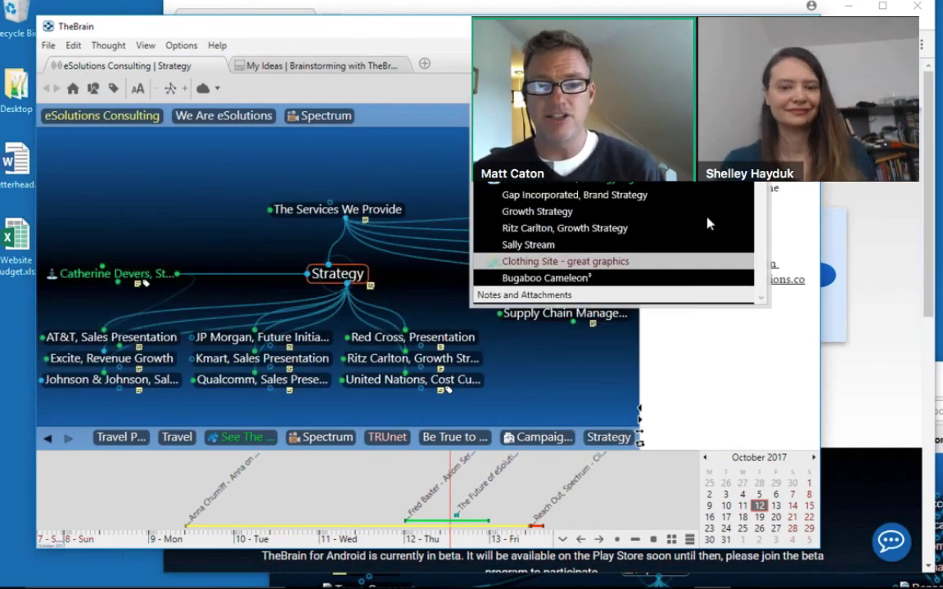
scroll(705, 223, down, 3)
scroll(705, 221, down, 2)
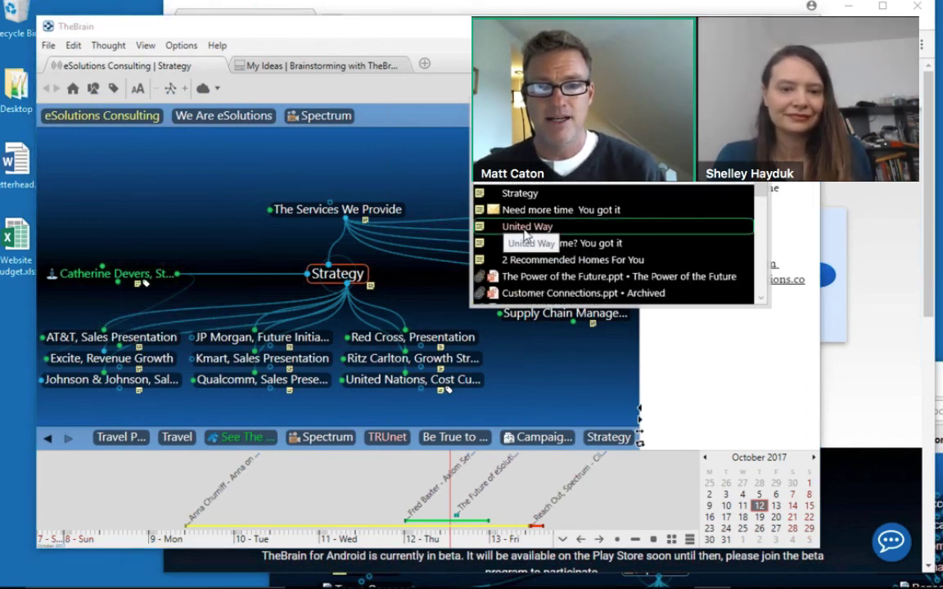
click(524, 227)
scroll(547, 234, down, 2)
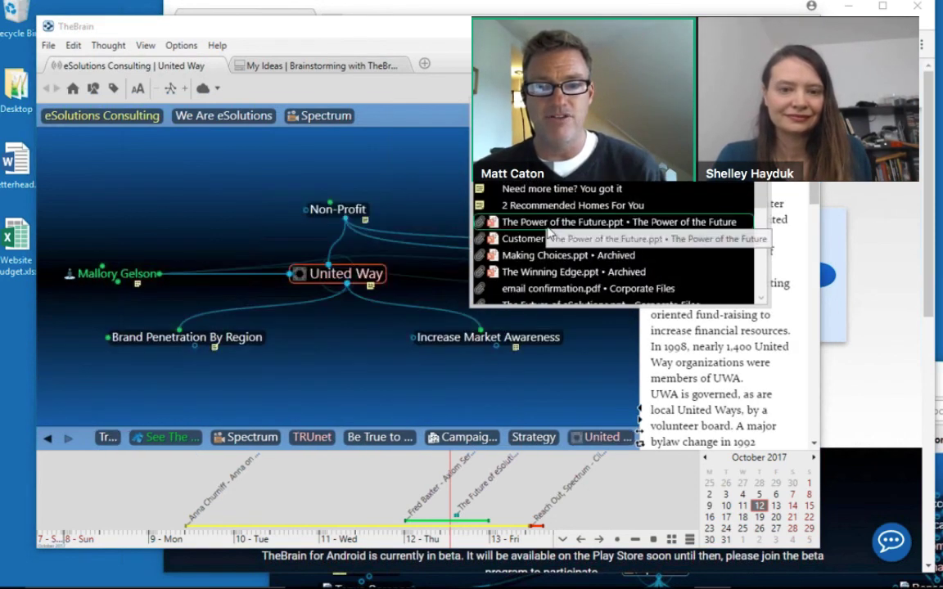
Open matching attachments from The Power of the Future, Archived and Corporate Files thoughts, and return to United Way through the past thoughts.
click(546, 226)
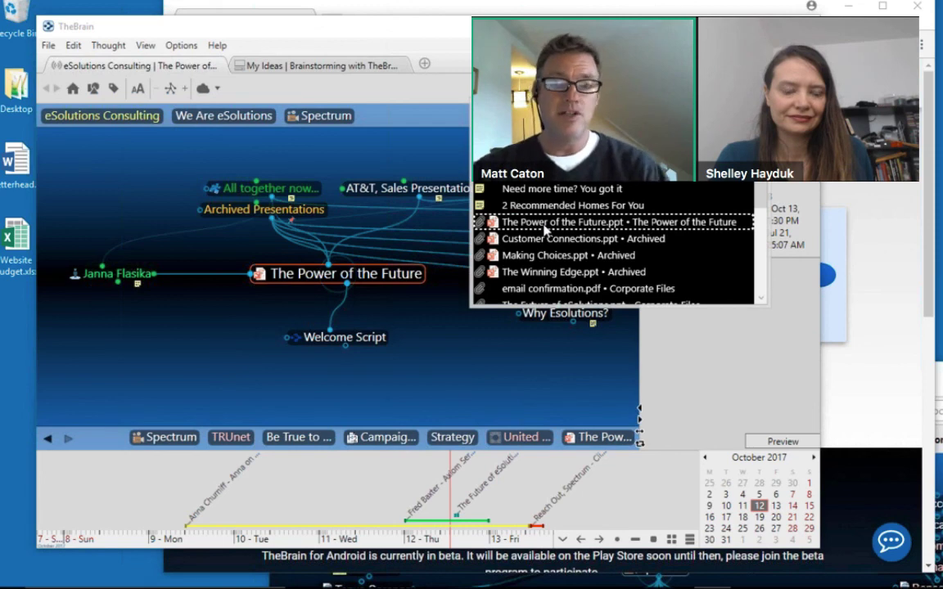
scroll(549, 231, down, 1)
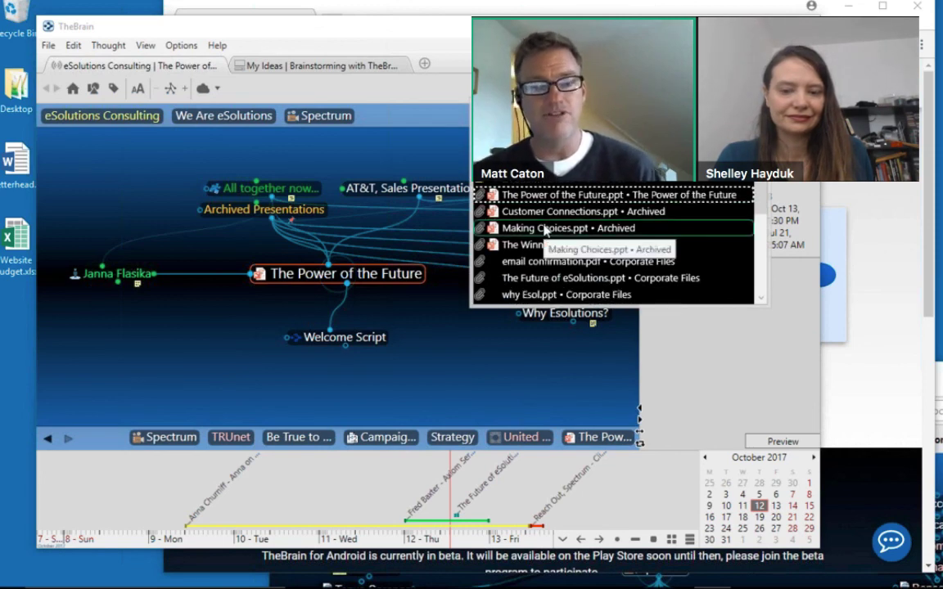
click(542, 294)
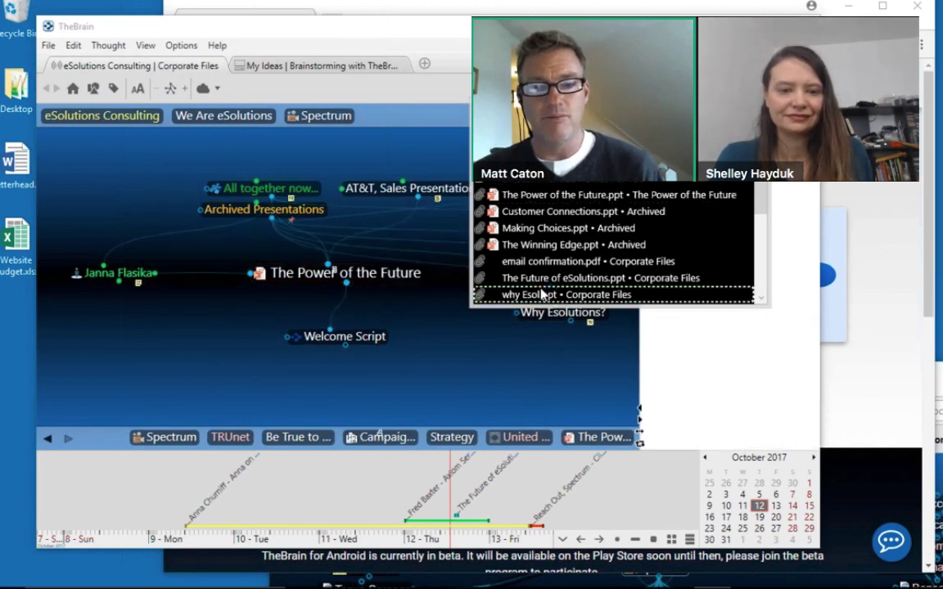
click(541, 261)
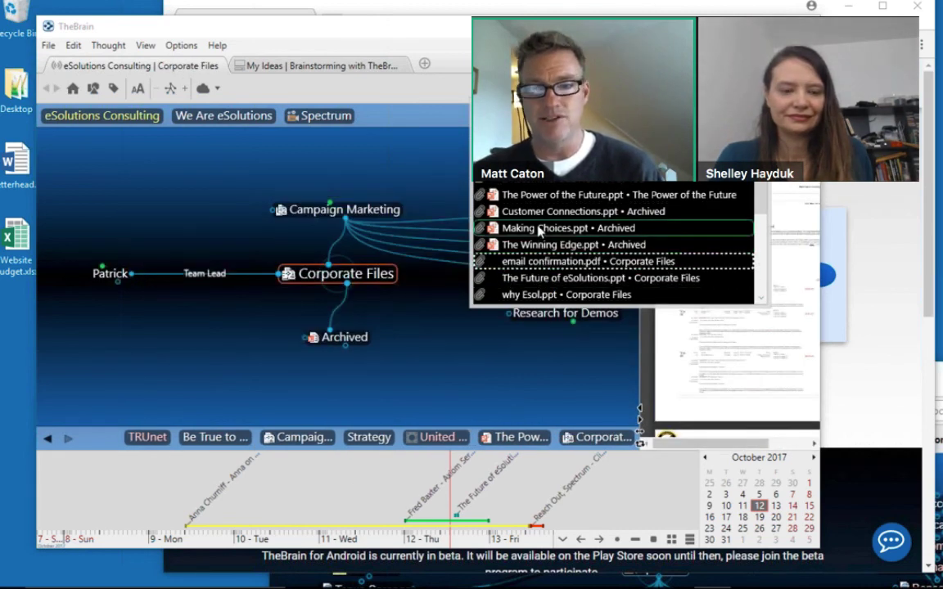
click(540, 229)
click(591, 279)
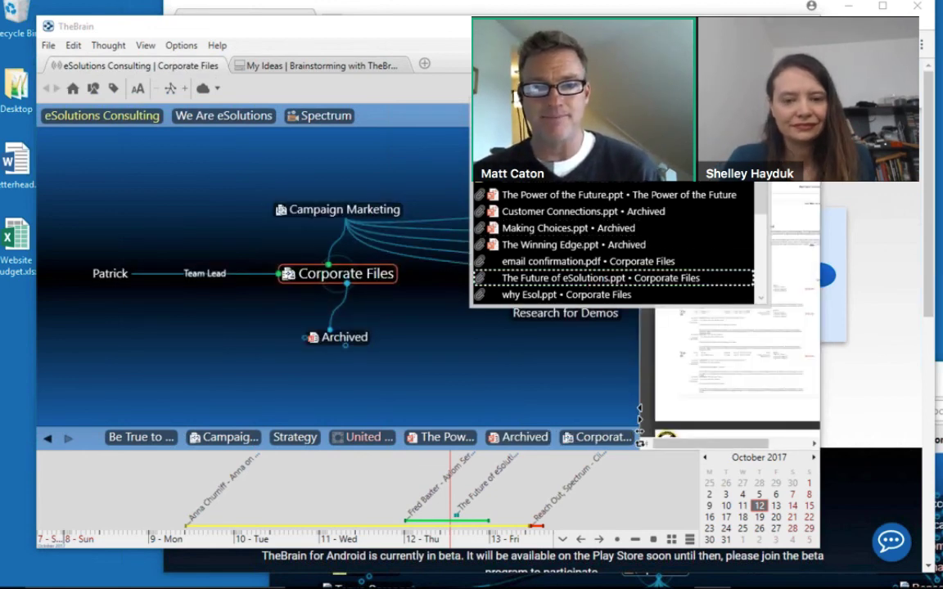
click(362, 438)
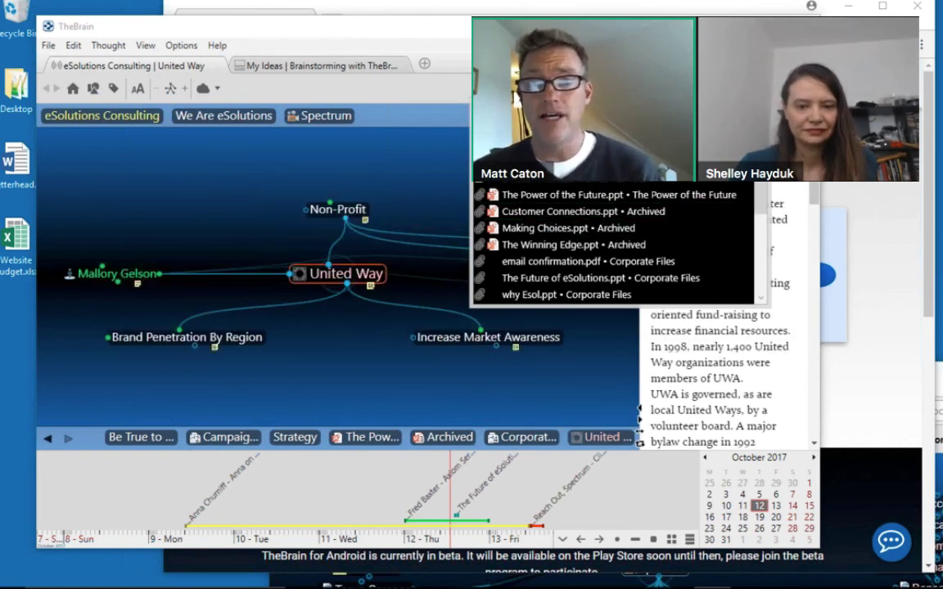
Search the brain for "strat" and create an unlinked thought named "Strategy through Science".
click(549, 89)
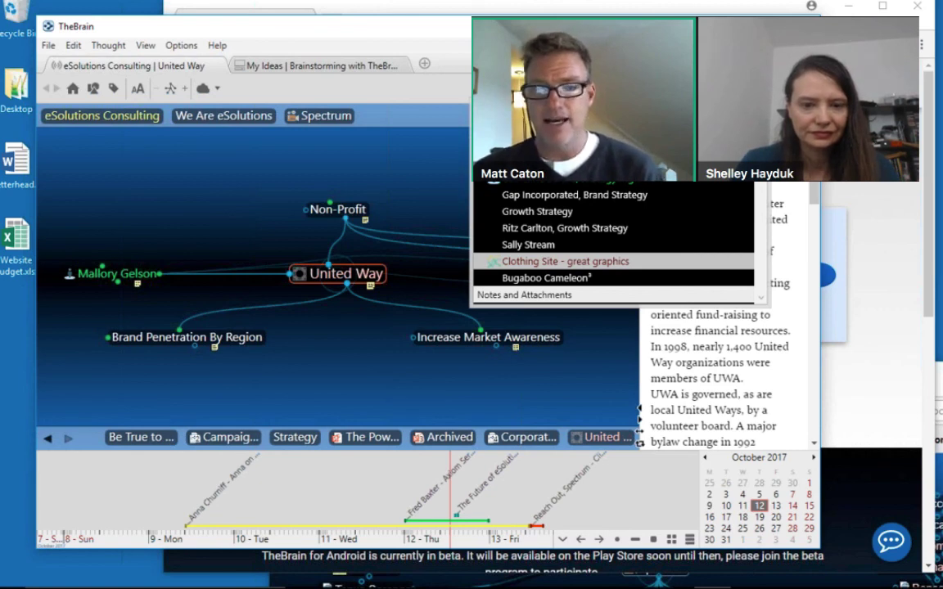
text(at)
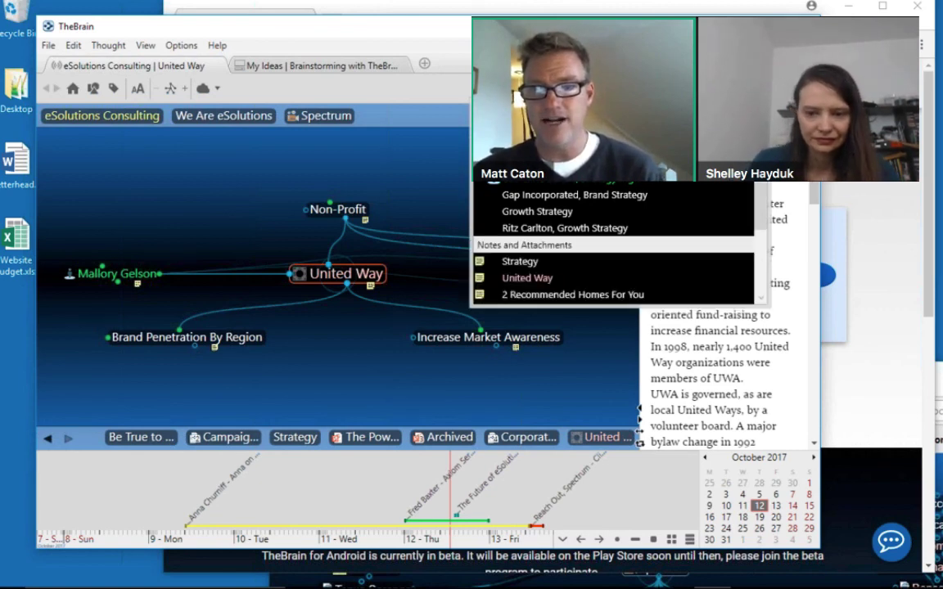
key(Escape)
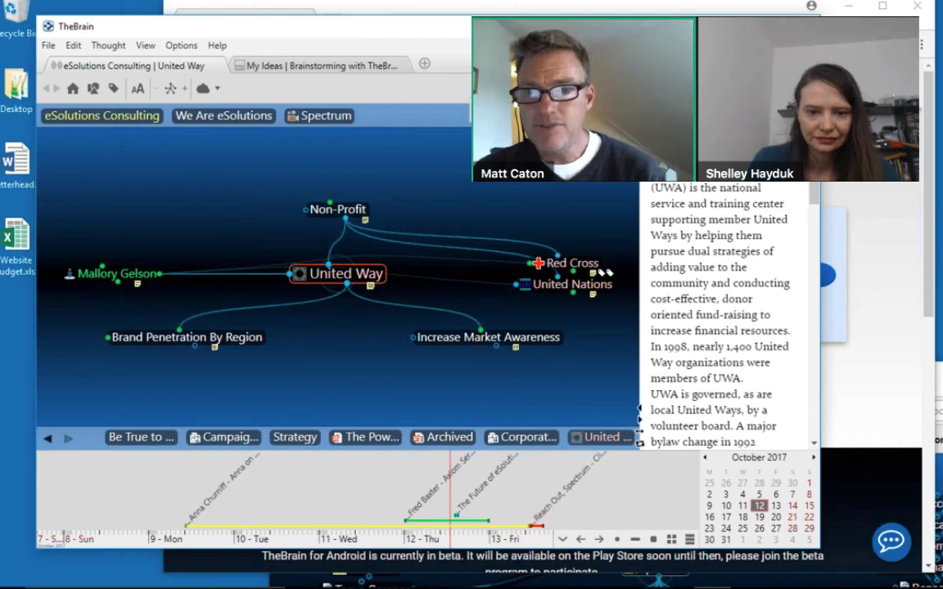
text(strat)
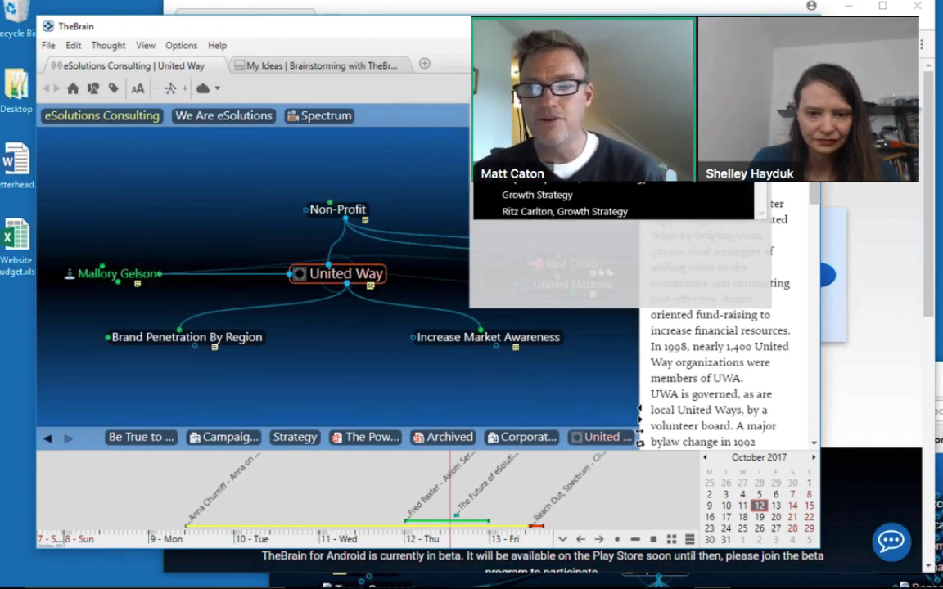
key(Escape)
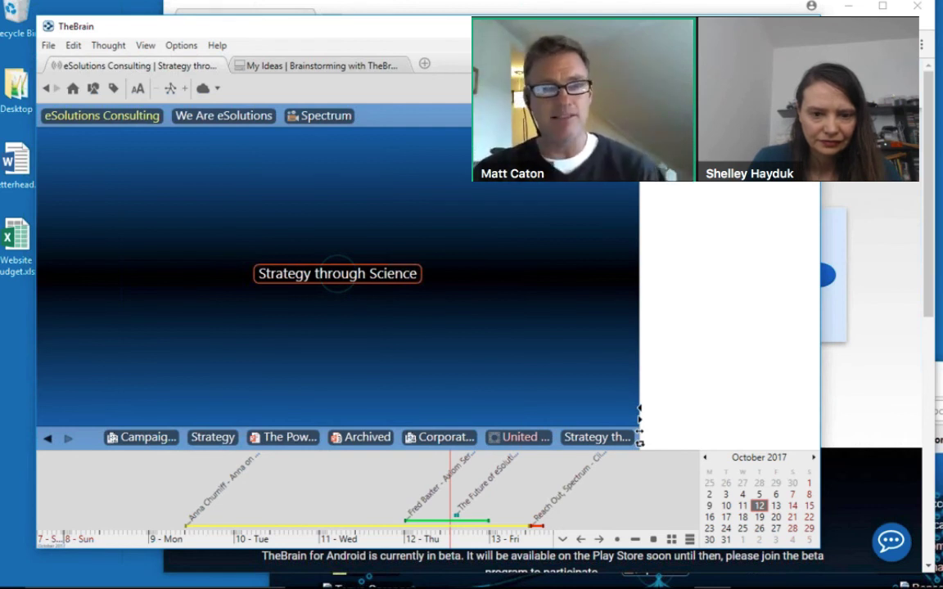
Write the note "Add my cool notes...." for the Strategy through Science thought and leave the notes editor.
click(740, 247)
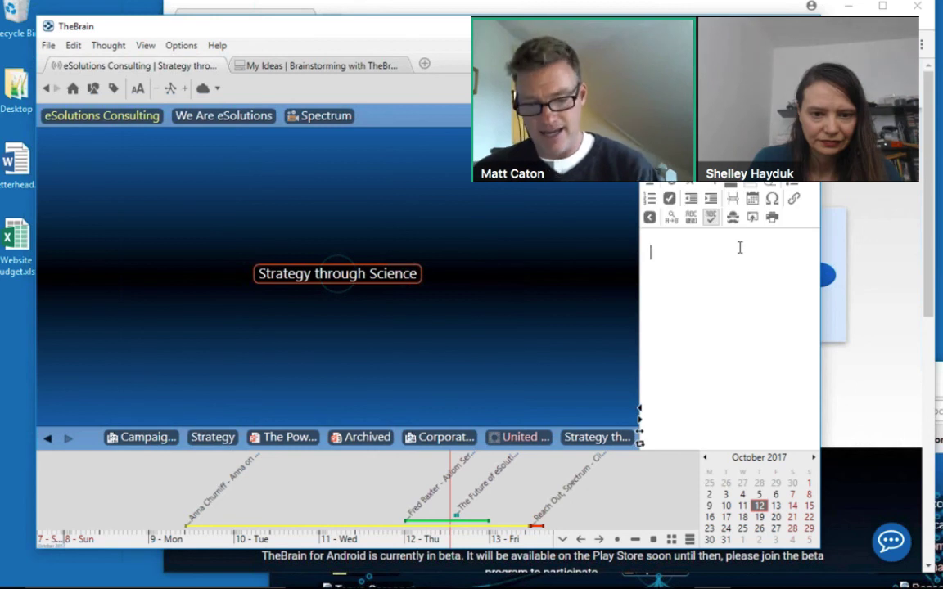
text(Add )
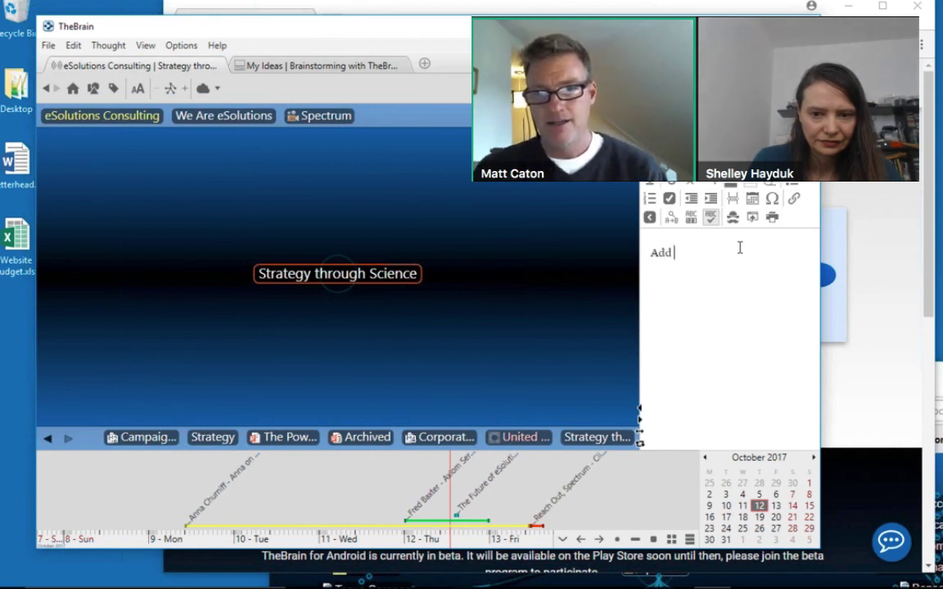
text(my cool note)
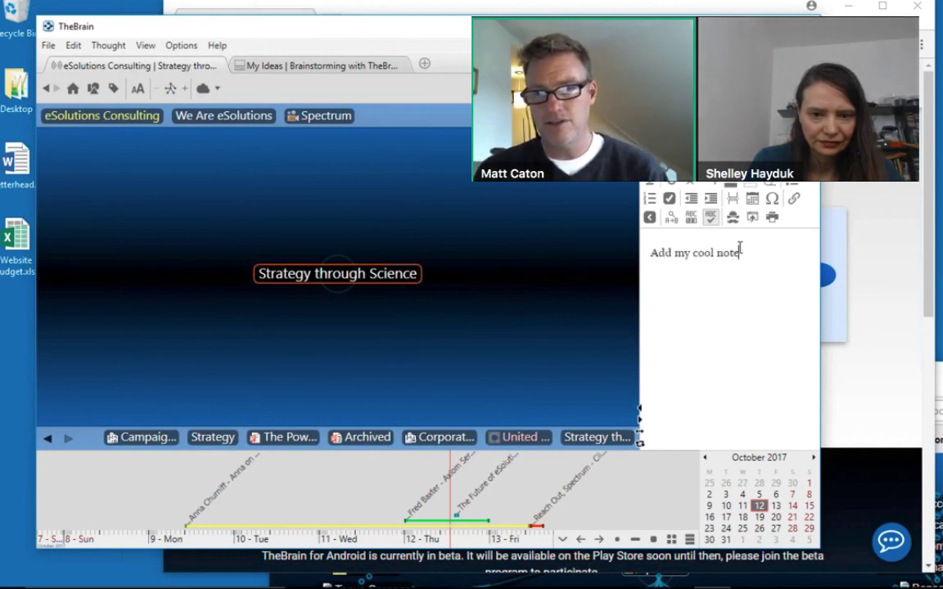
text(s....)
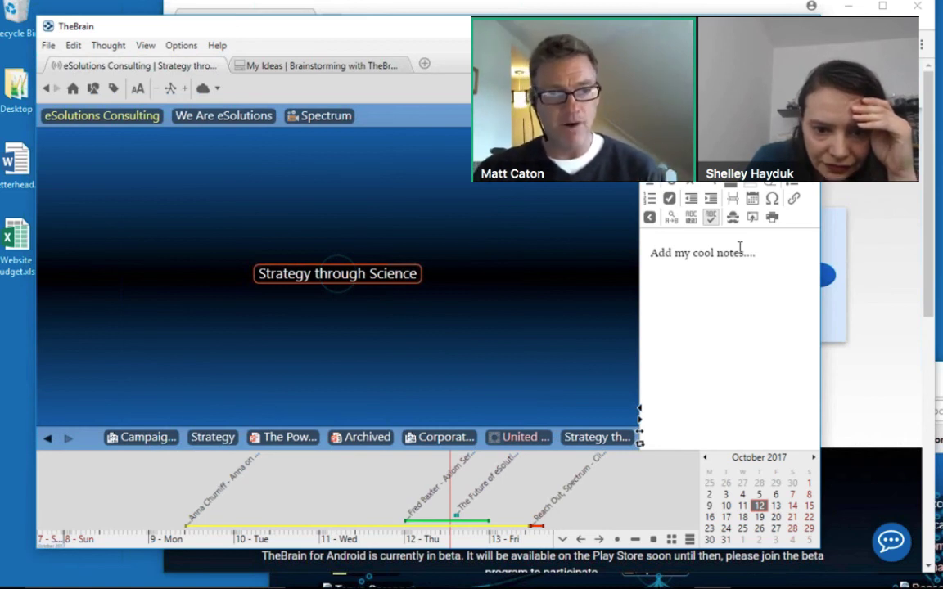
click(465, 354)
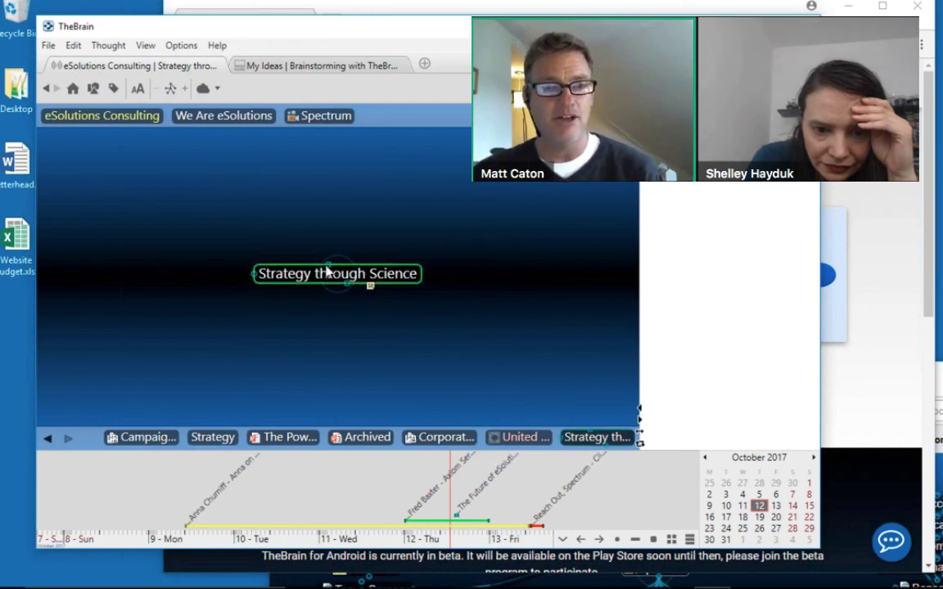
Link the existing Nokia thought as a parent of Strategy through Science and activate Nokia.
drag(327, 262, 319, 201)
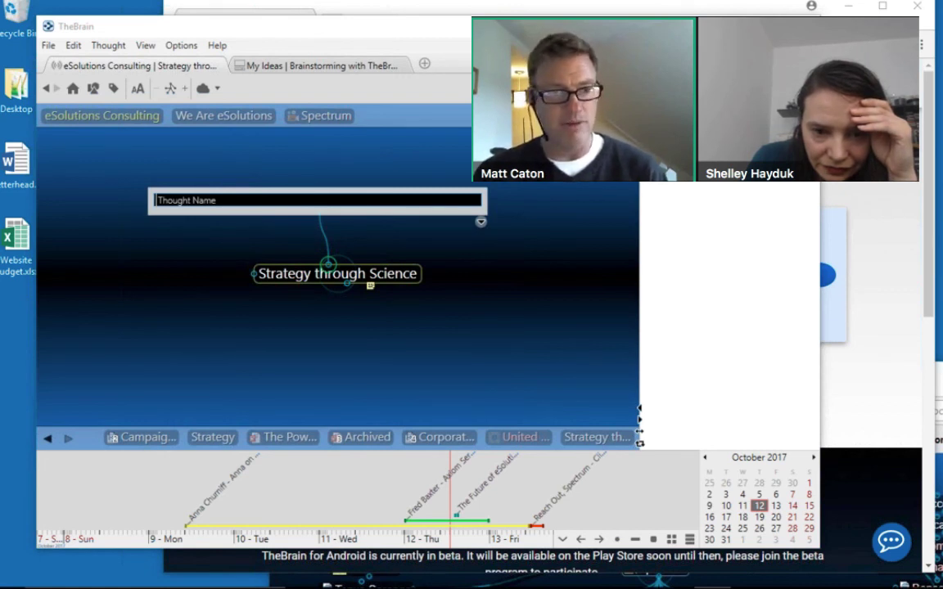
text(No)
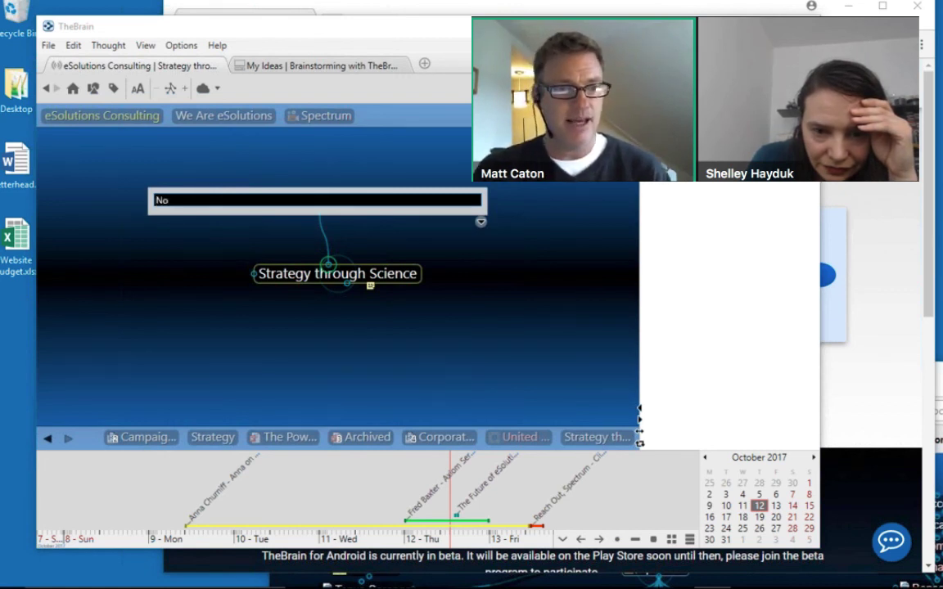
text(ki)
click(200, 219)
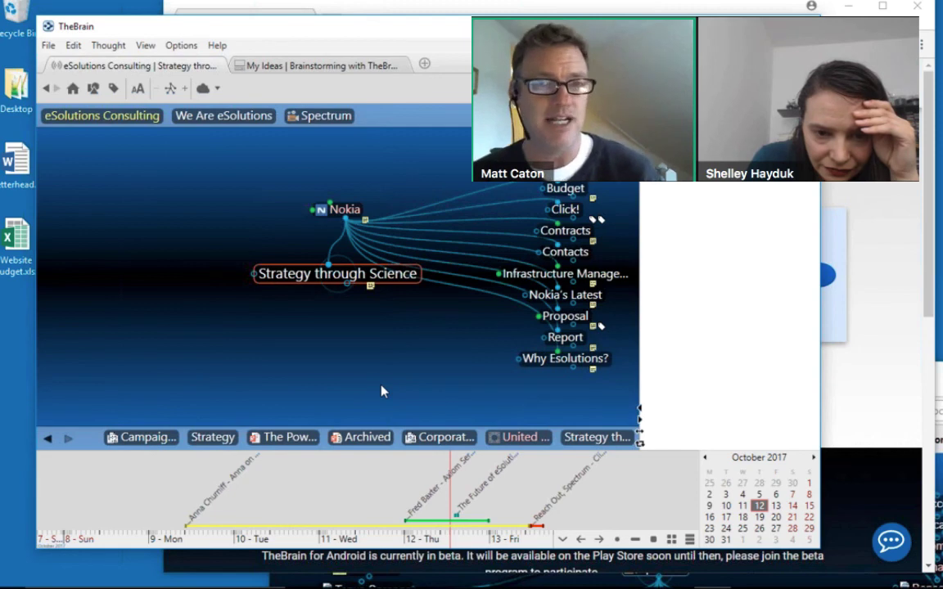
click(344, 210)
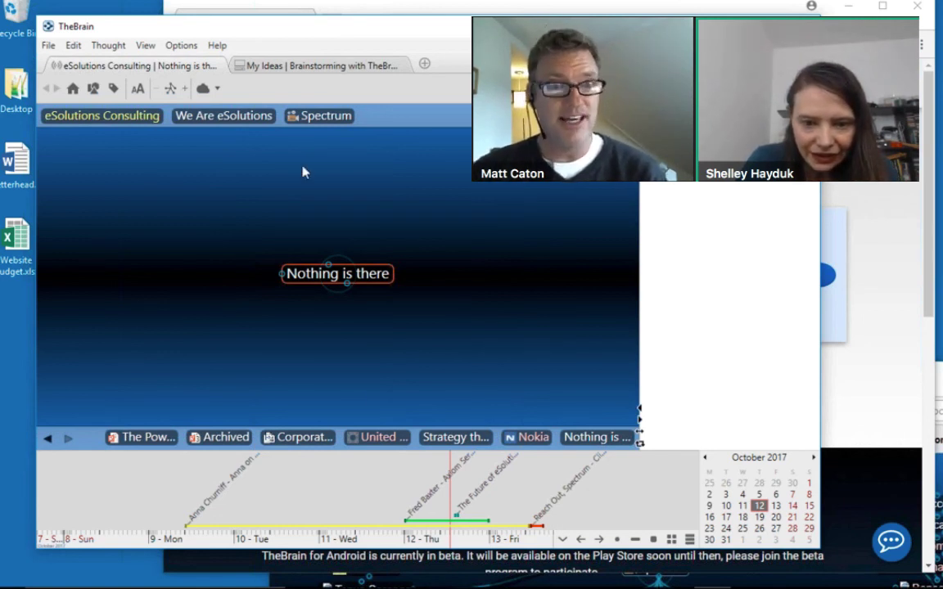
Activate the pinned Spectrum thought and cycle the window layout until the notes sit to the left of the plex.
click(335, 120)
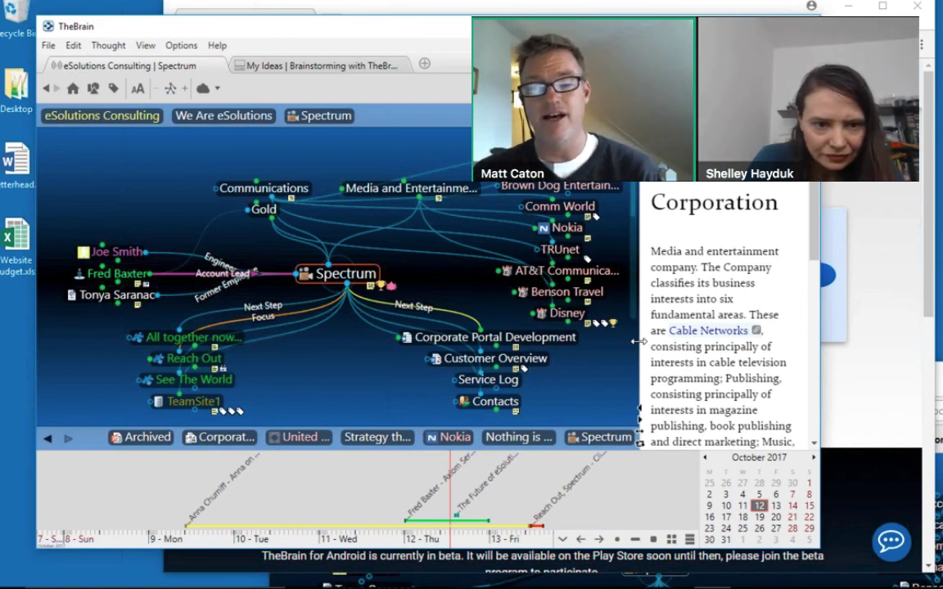
click(641, 446)
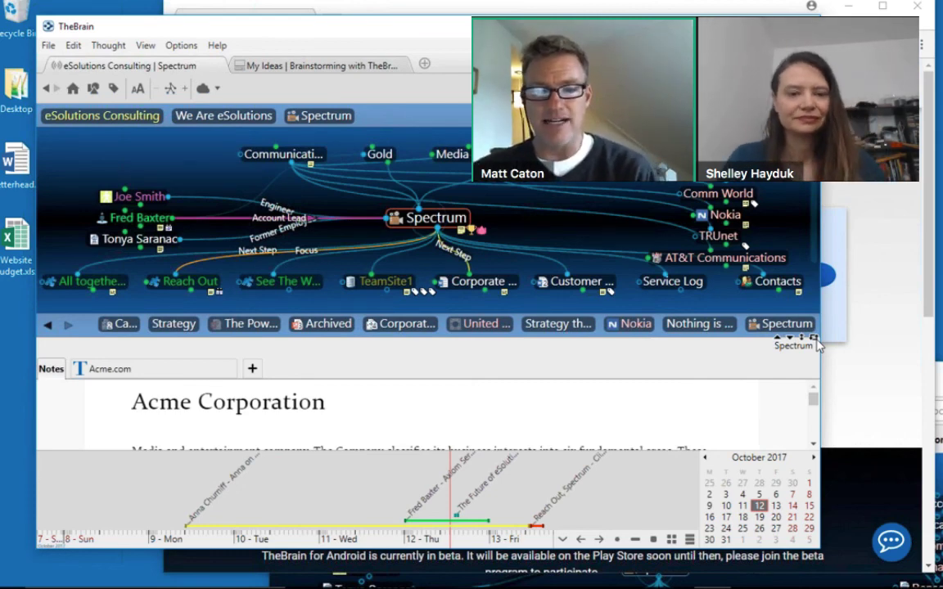
drag(816, 345, 646, 429)
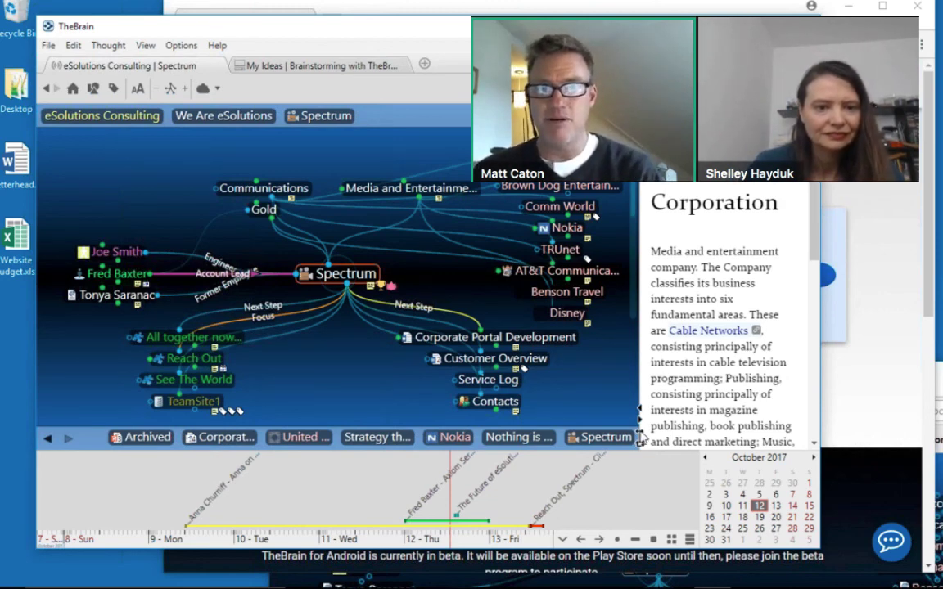
click(641, 439)
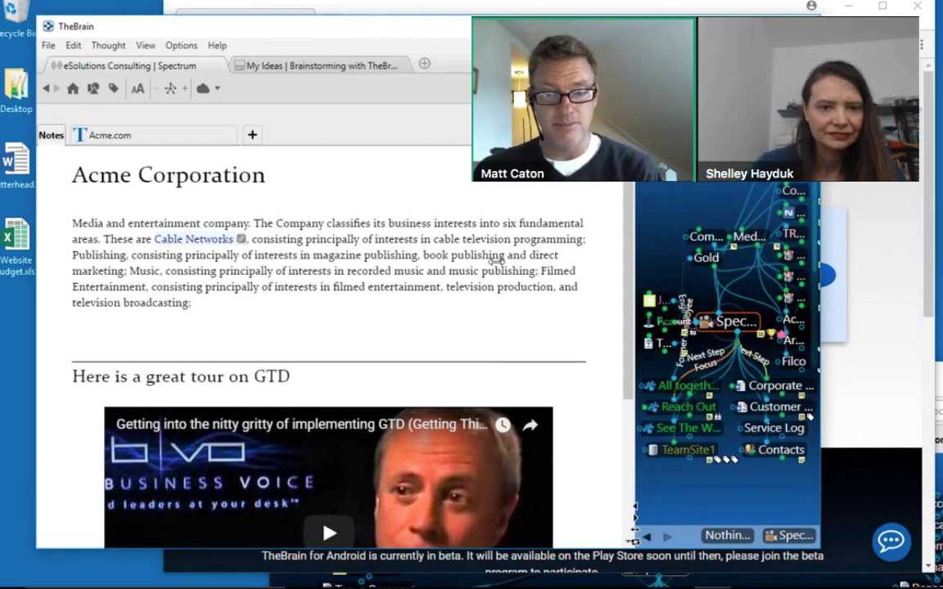
Show the notes alone and the plex alone in turn, ending with the notes and plex side by side.
drag(635, 262, 684, 296)
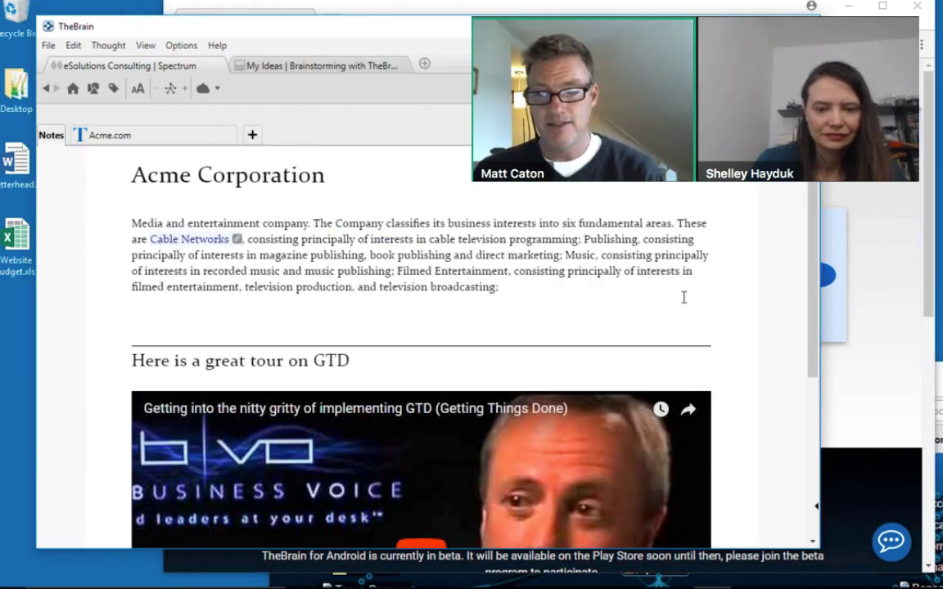
click(818, 511)
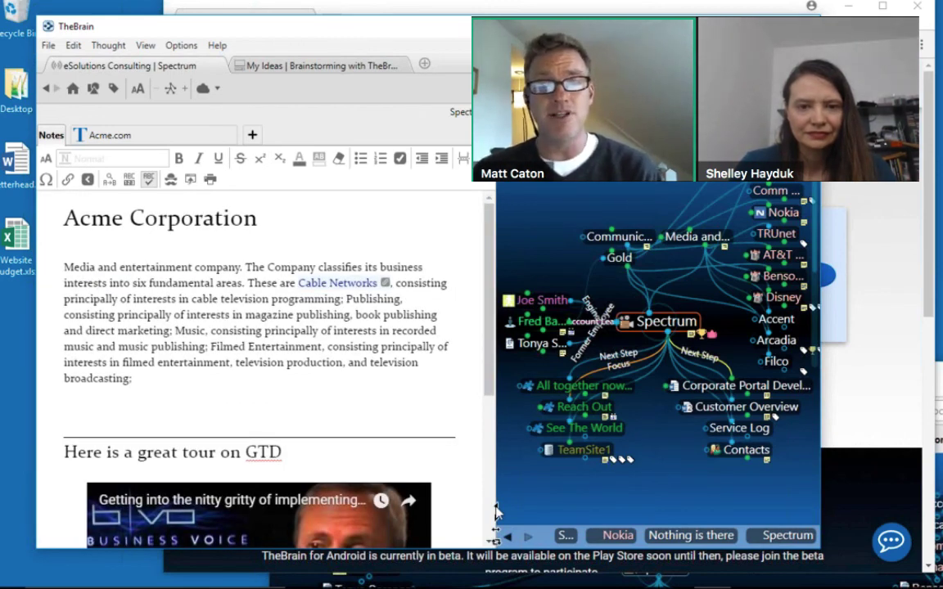
drag(496, 511, 36, 516)
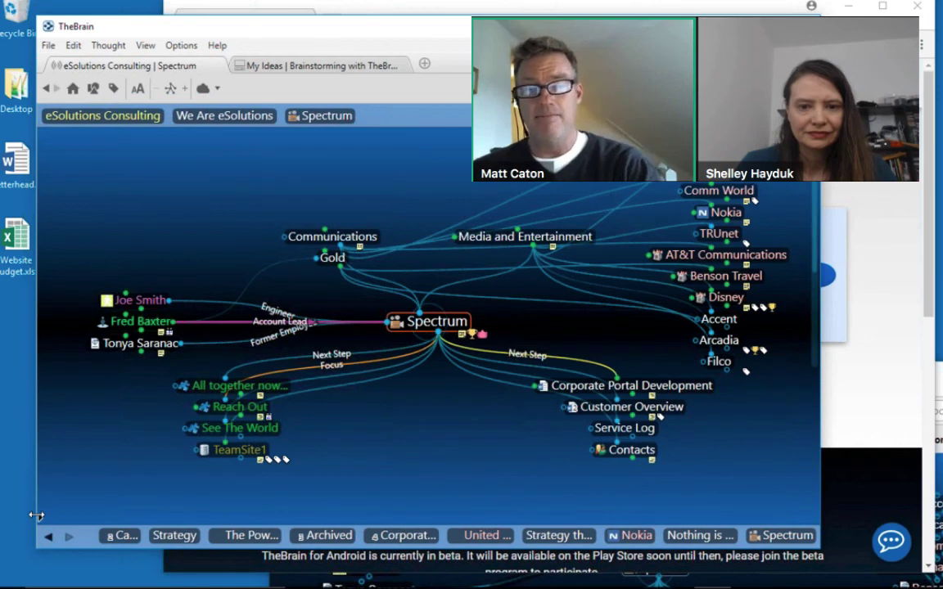
click(39, 517)
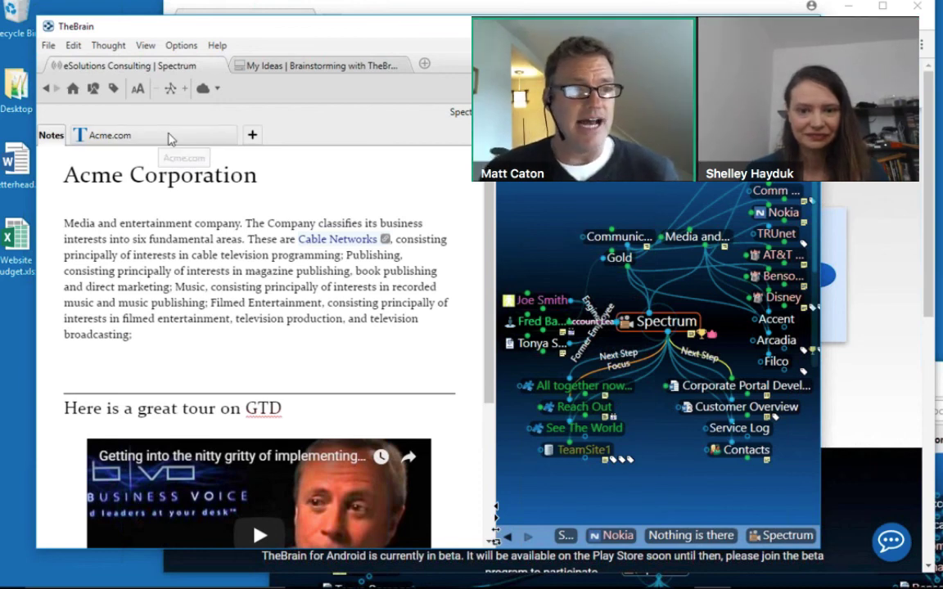
Open the Acme.com attachment, paste its web address as a new child thought of Spectrum despite the duplicate, and activate that thought.
click(168, 138)
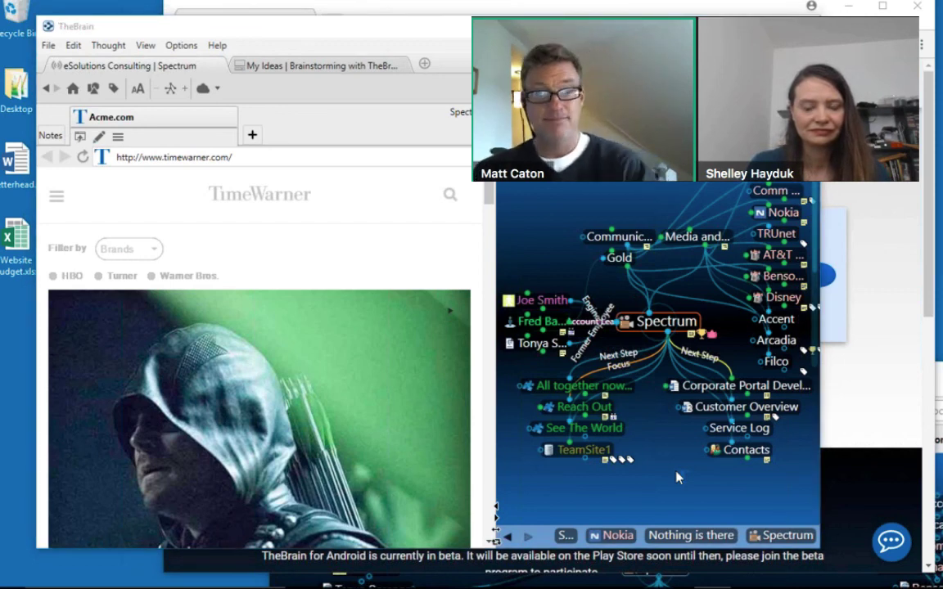
key(ctrl+v)
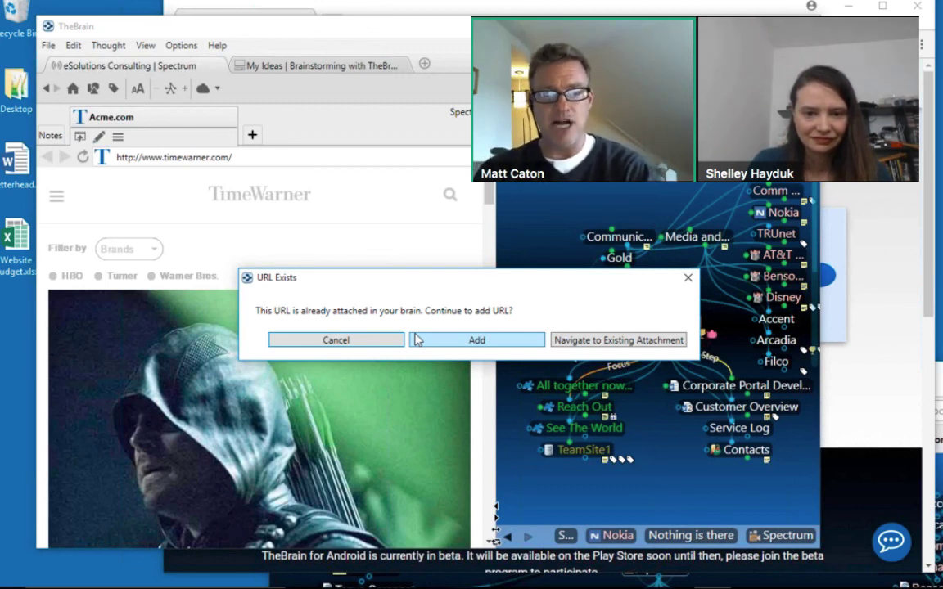
click(459, 347)
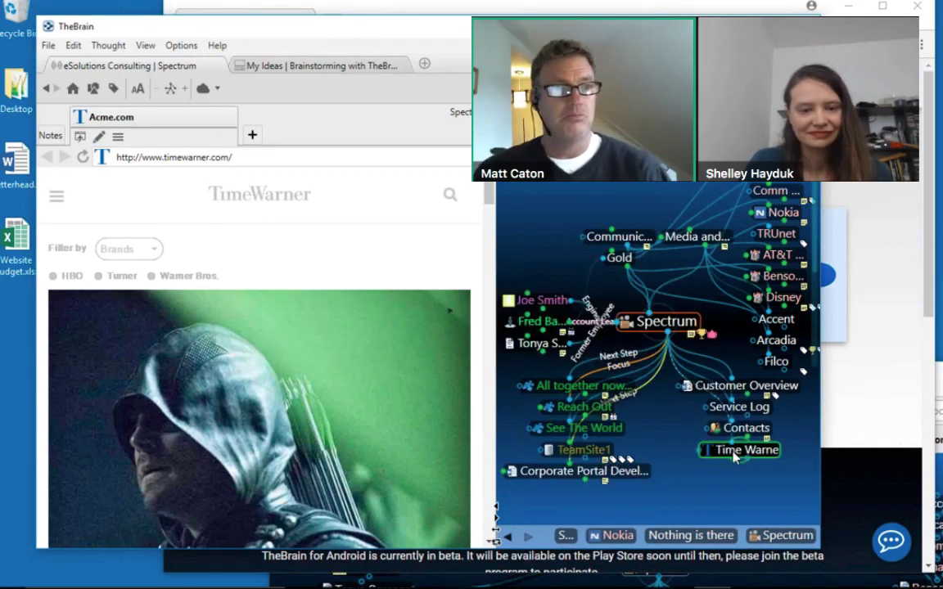
click(734, 455)
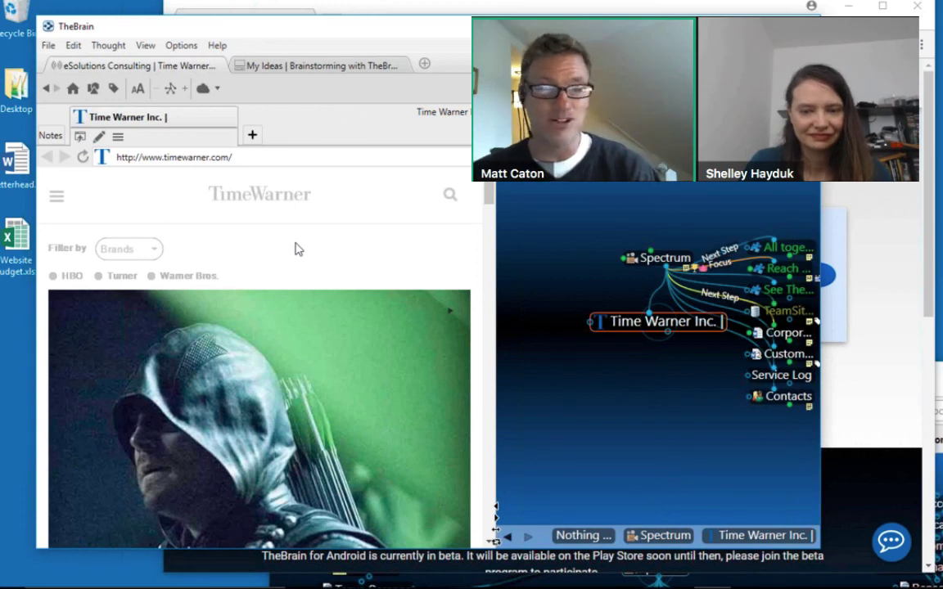
Display the attachments as a list instead of tabs and activate the parent thought Spectrum.
right_click(304, 121)
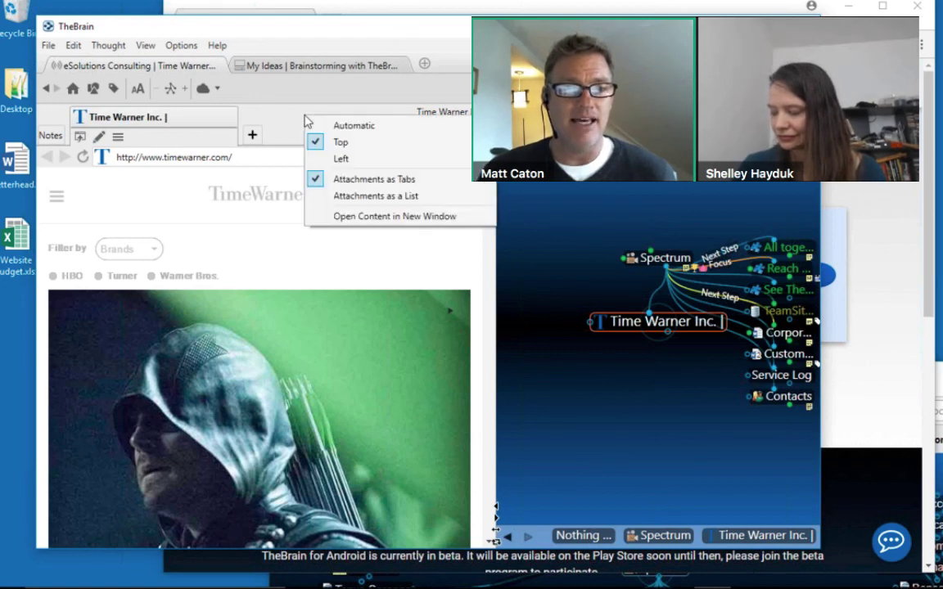
click(319, 199)
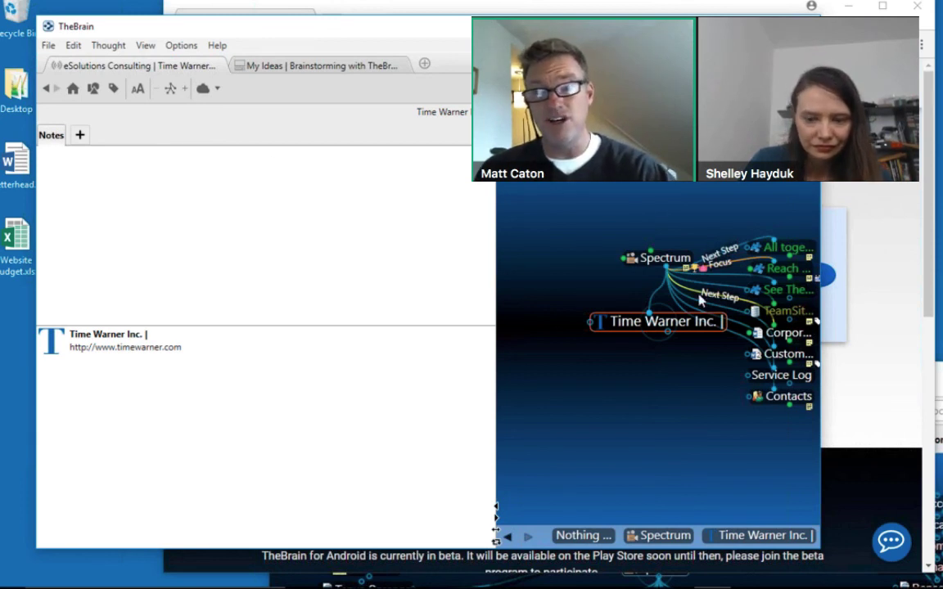
click(665, 257)
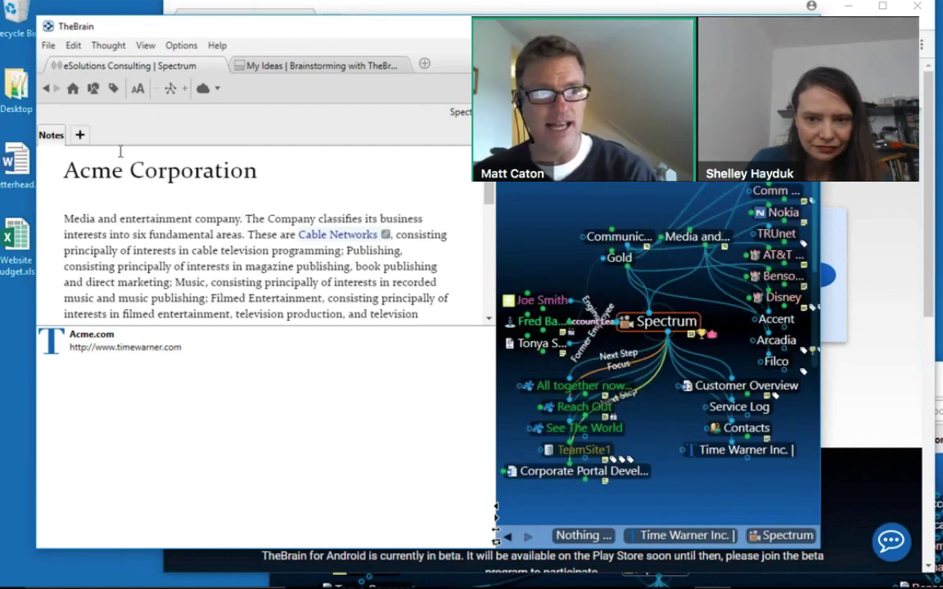
Create a new Microsoft Word document as an attachment of the Spectrum thought.
click(80, 136)
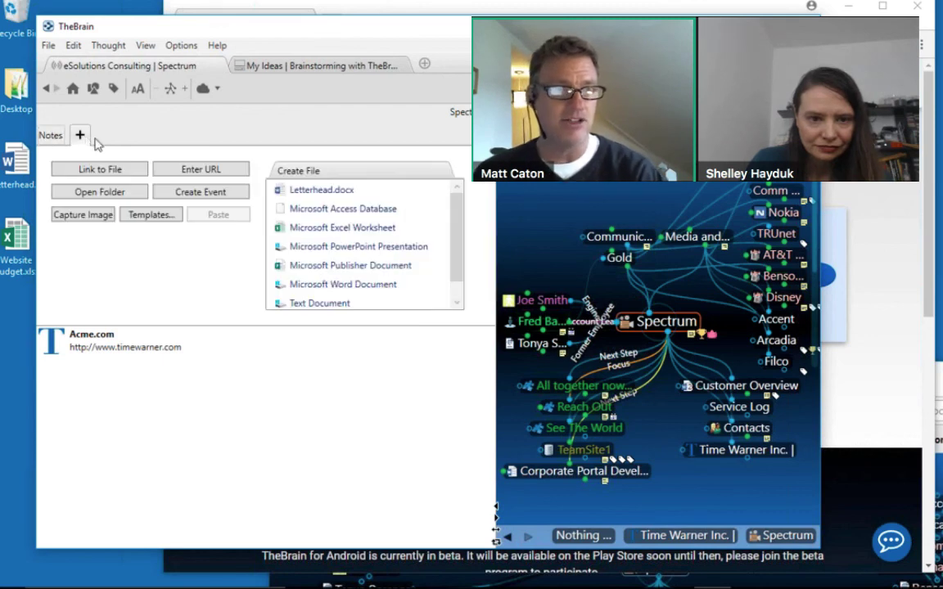
click(349, 286)
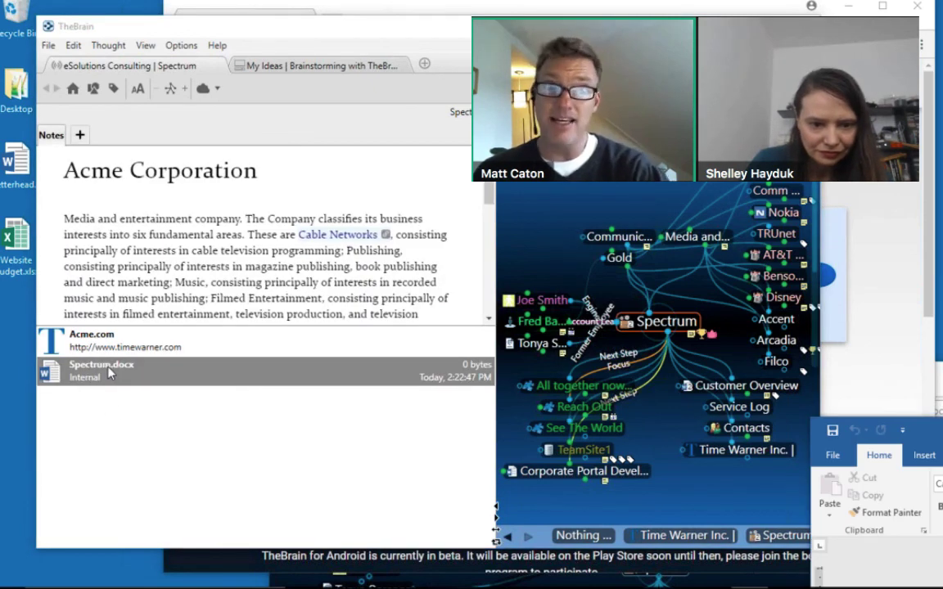
Display the attachments as tabs again, open the Spectrum.docx attachment and dismiss the file access error.
right_click(182, 127)
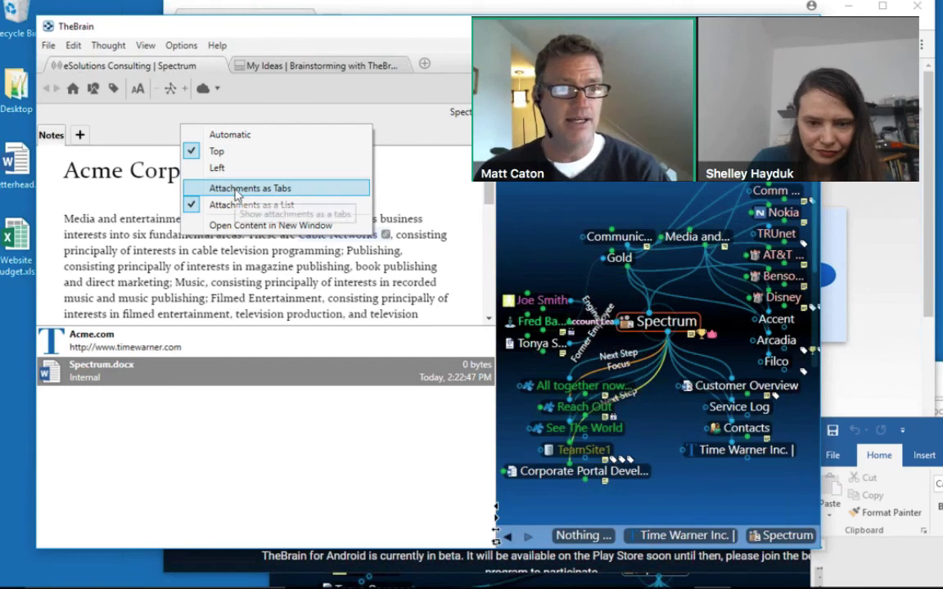
click(237, 189)
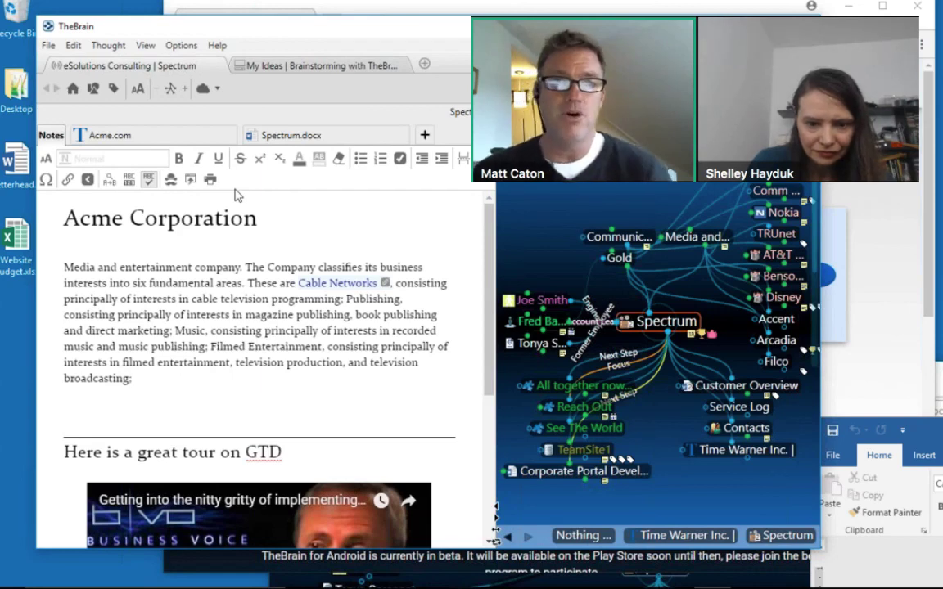
click(262, 140)
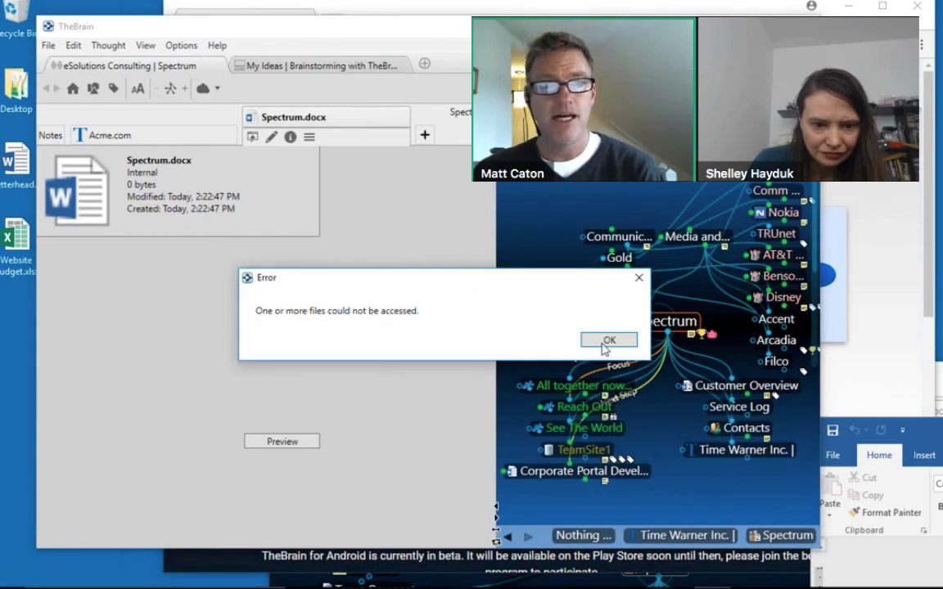
click(605, 339)
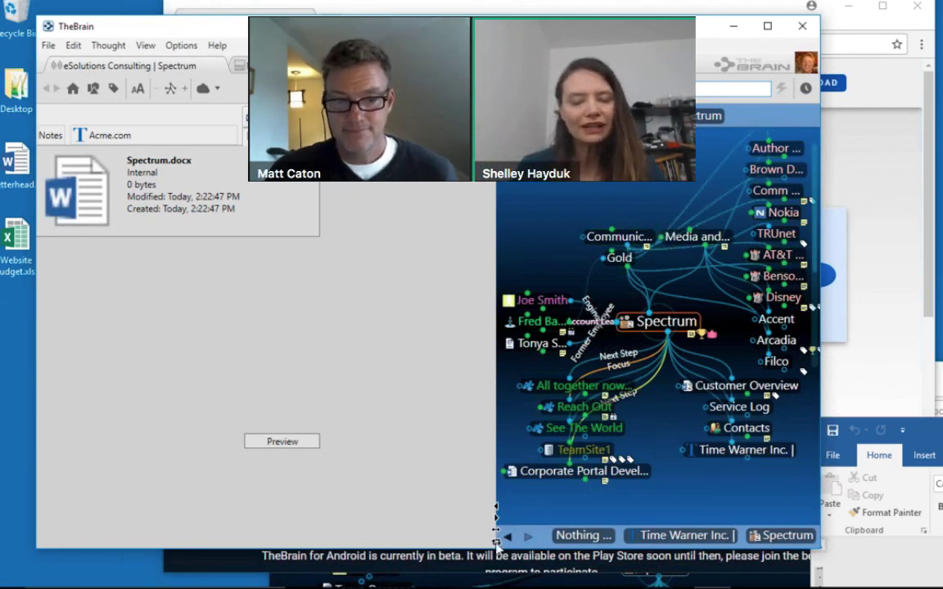
Cycle the window layout through content above the plex and content beside it, ending with the plex to the left of the content.
click(496, 542)
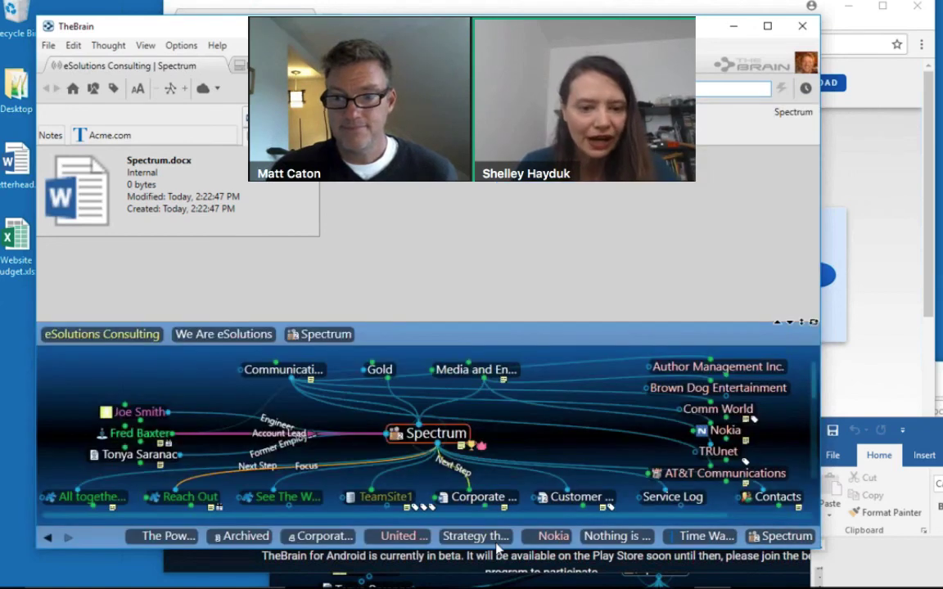
click(812, 324)
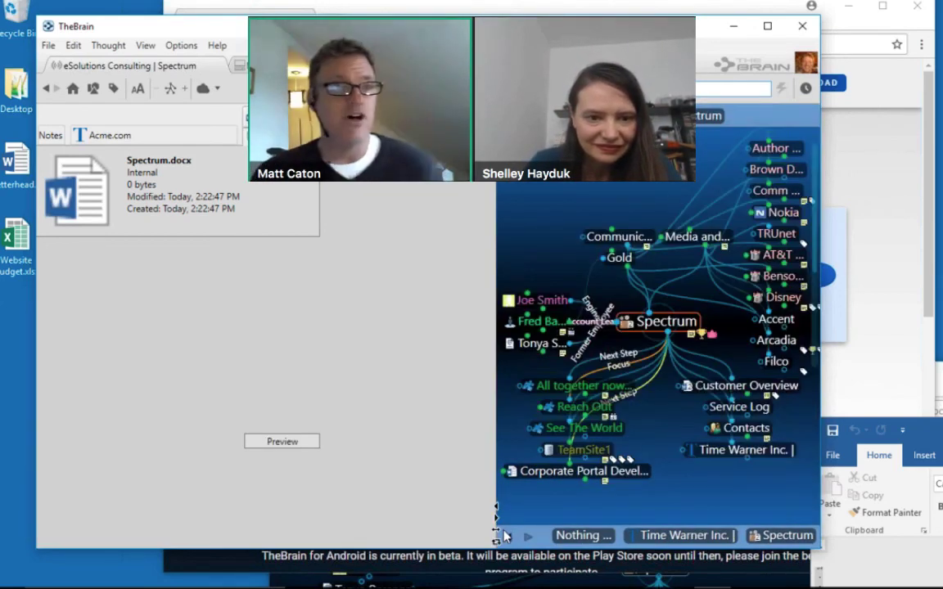
click(496, 530)
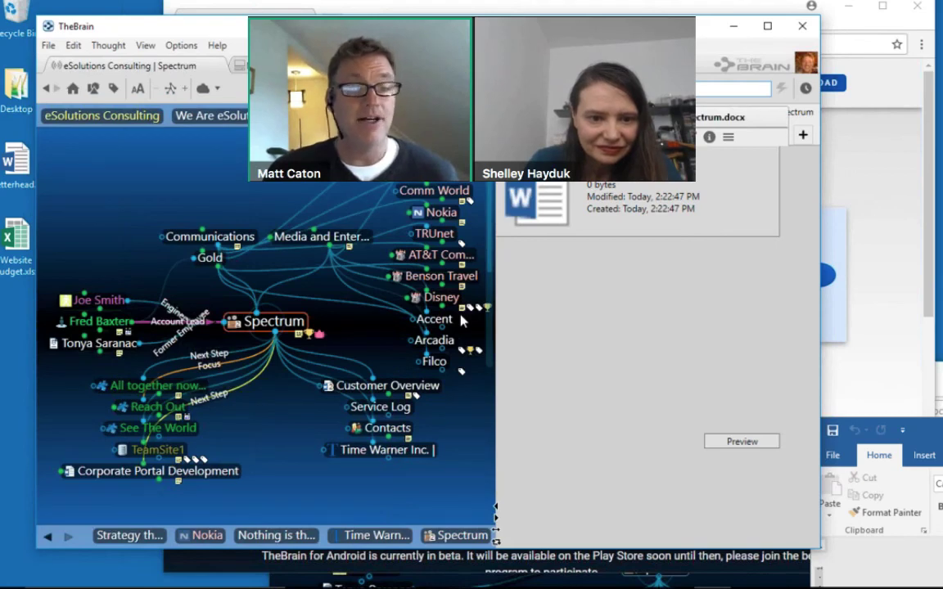
Examine the preference choices for dragging and dropping files, keeping Copy dropped files selected.
click(181, 46)
click(193, 135)
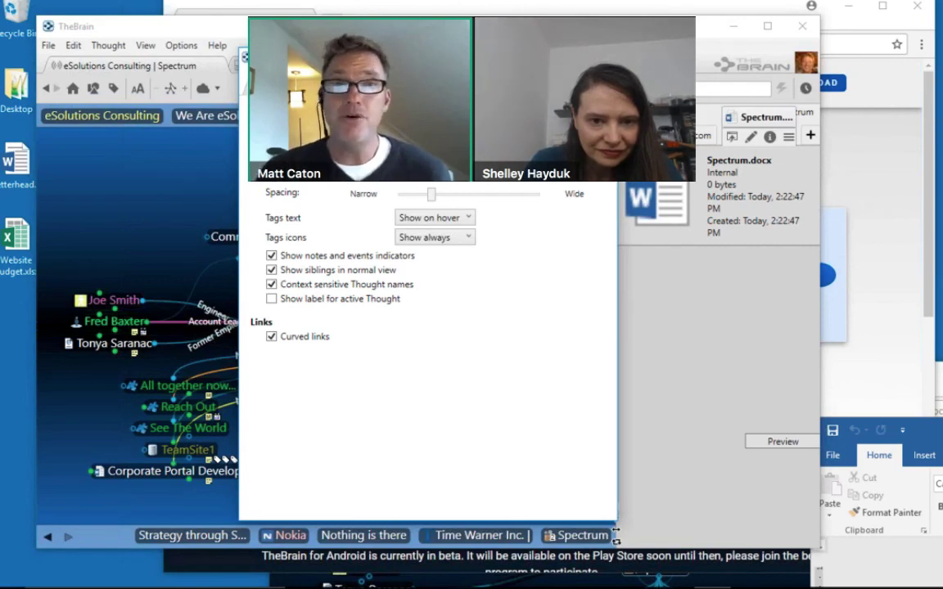
click(324, 175)
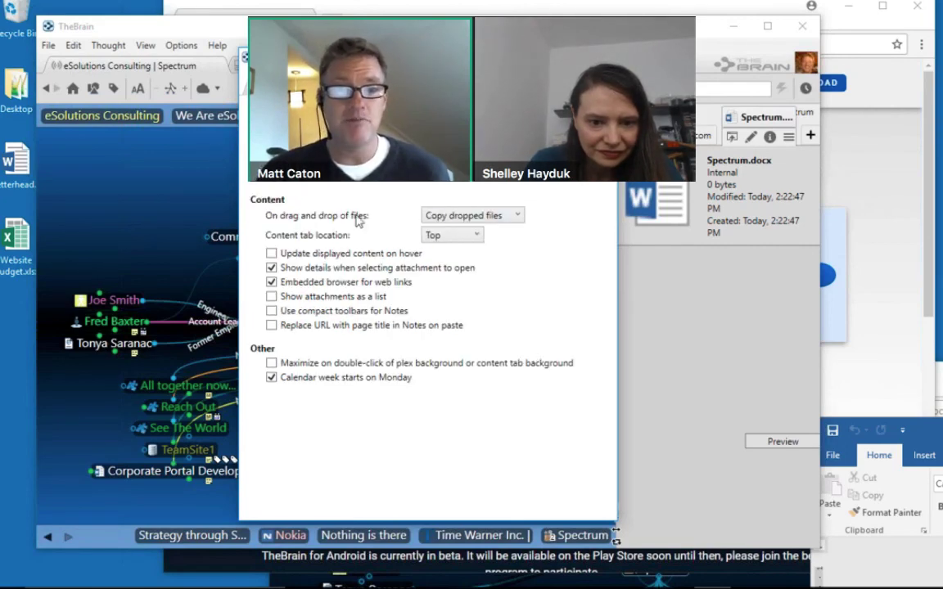
click(517, 217)
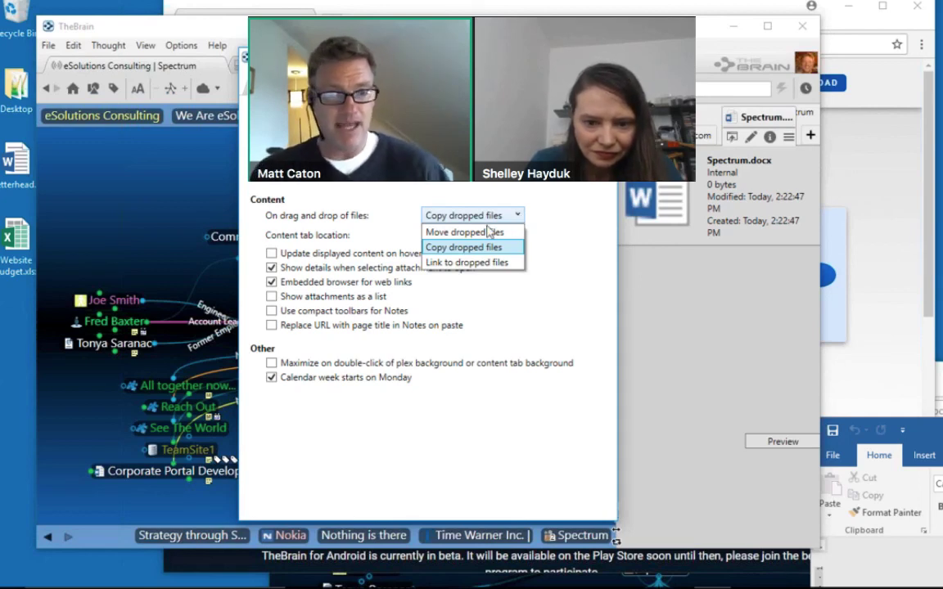
key(Up)
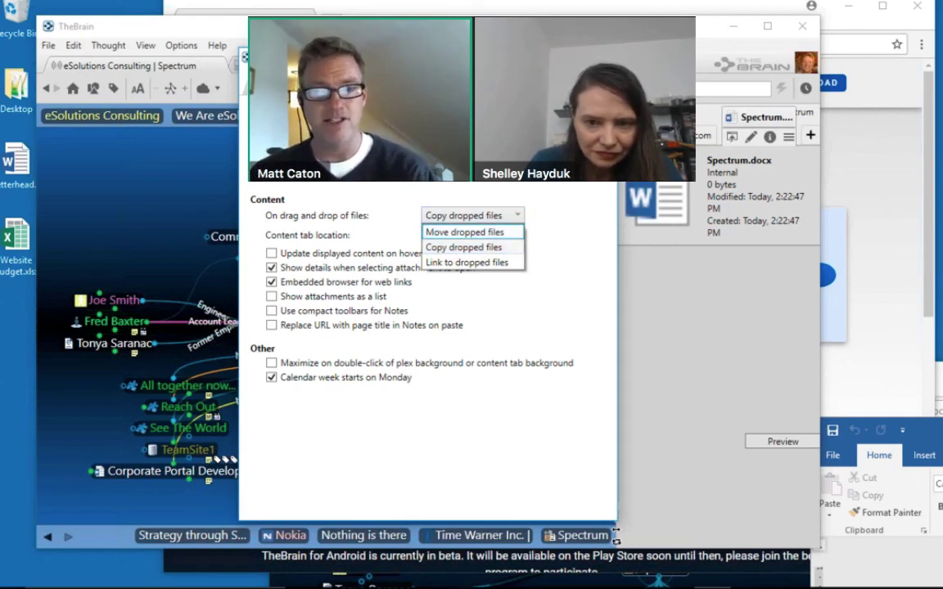
click(522, 250)
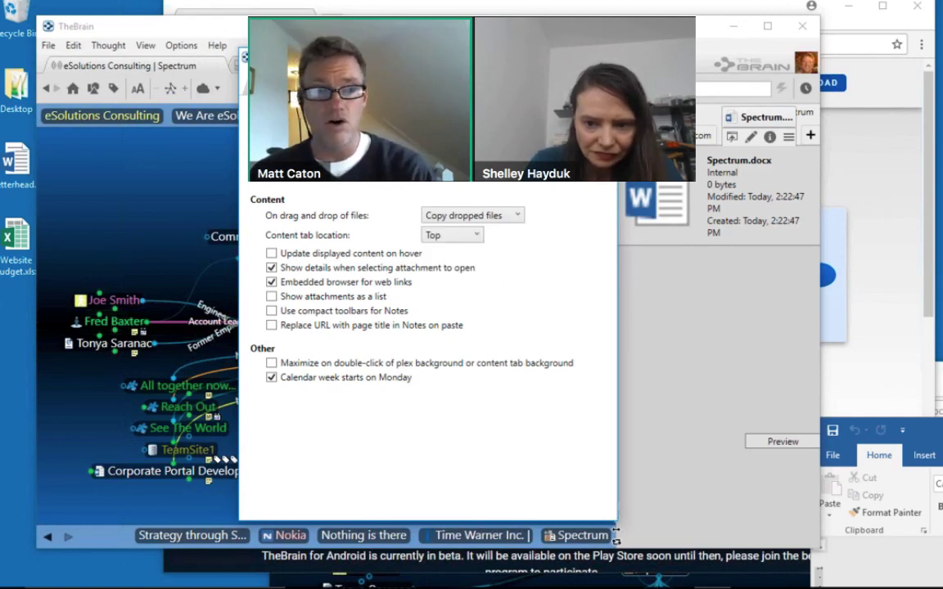
Drop the Letterhead Word file from the desktop into the plex as a child thought of Spectrum and activate it.
click(13, 169)
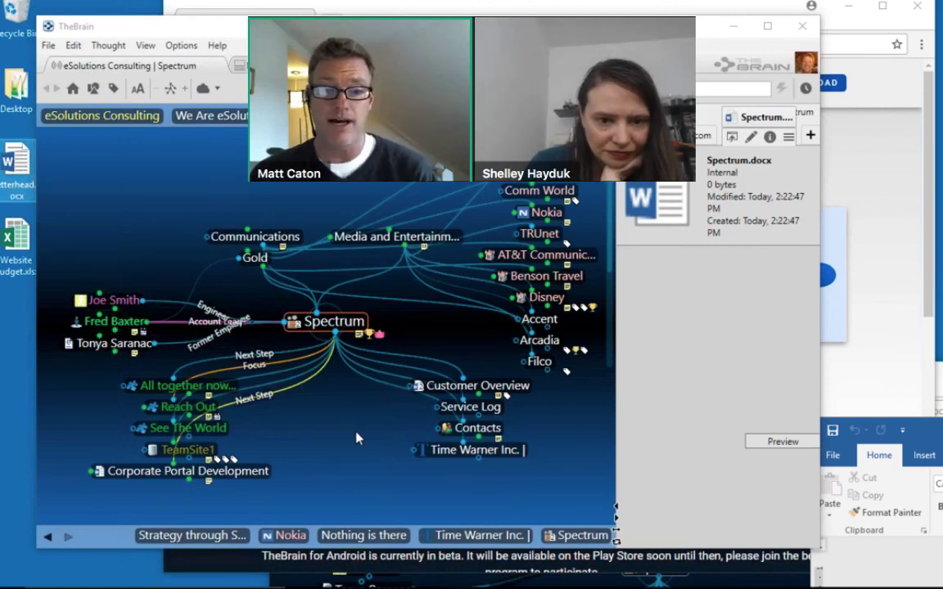
drag(355, 438, 399, 423)
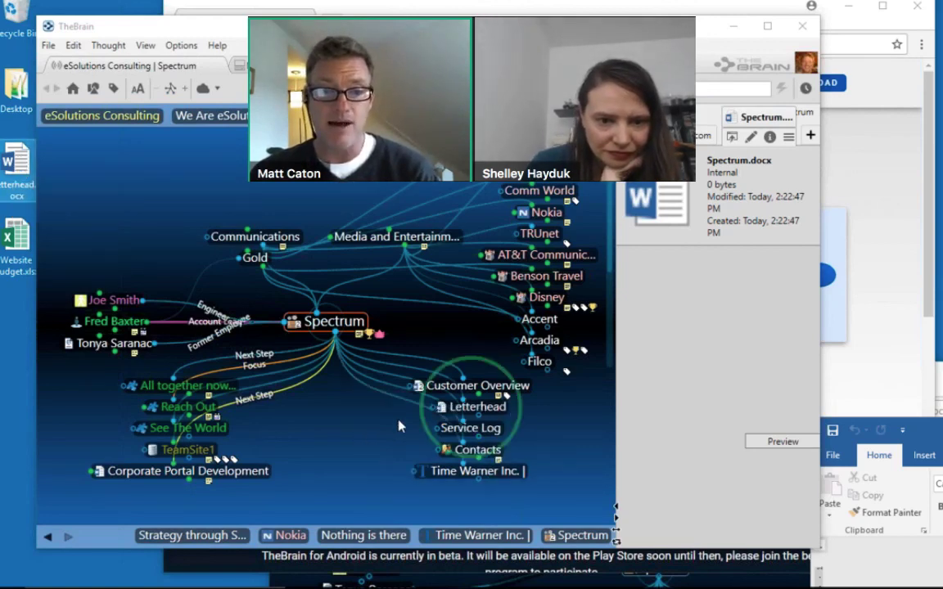
click(472, 409)
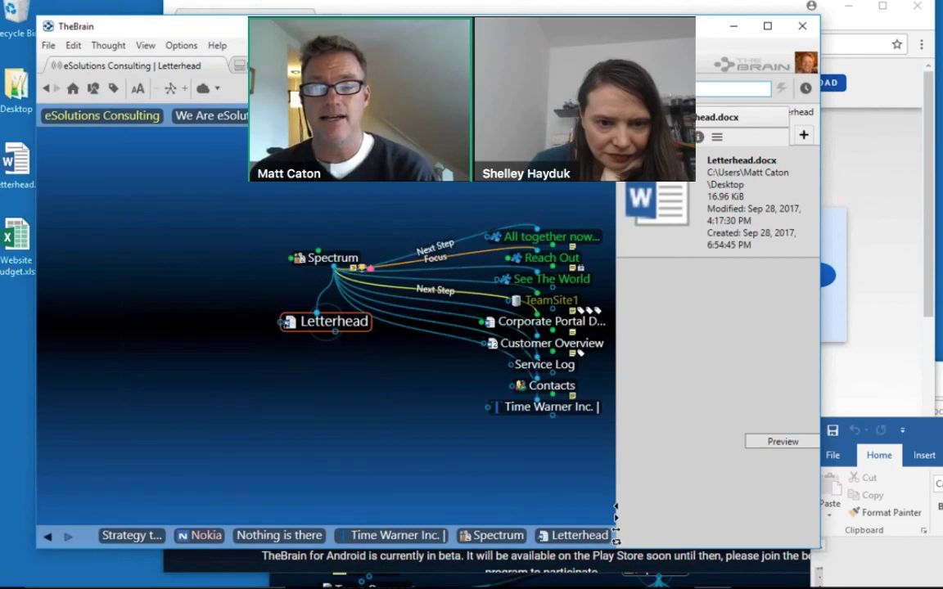
Move the Letterhead.docx attachment from the desktop into the brain and dismiss the event reminder.
right_click(660, 119)
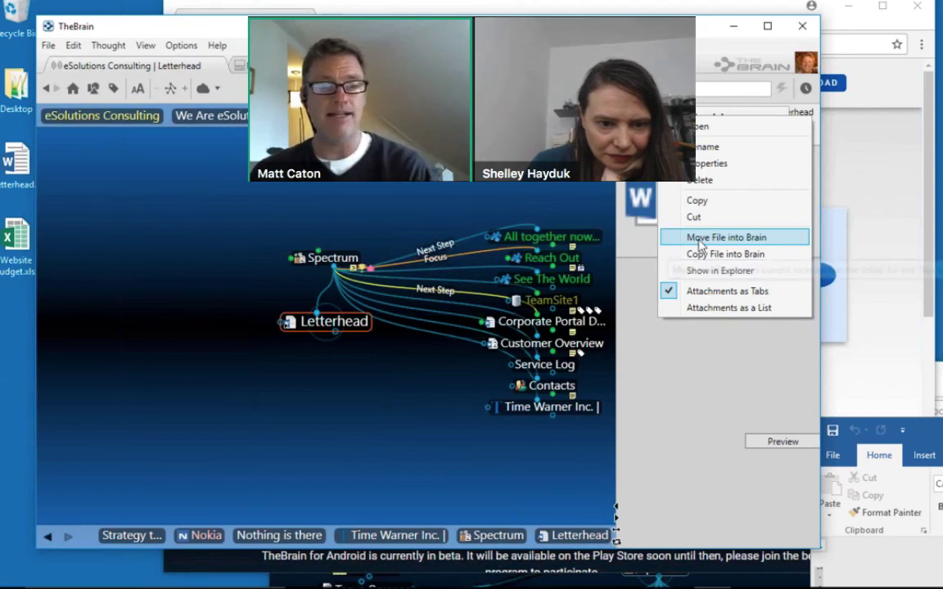
click(700, 245)
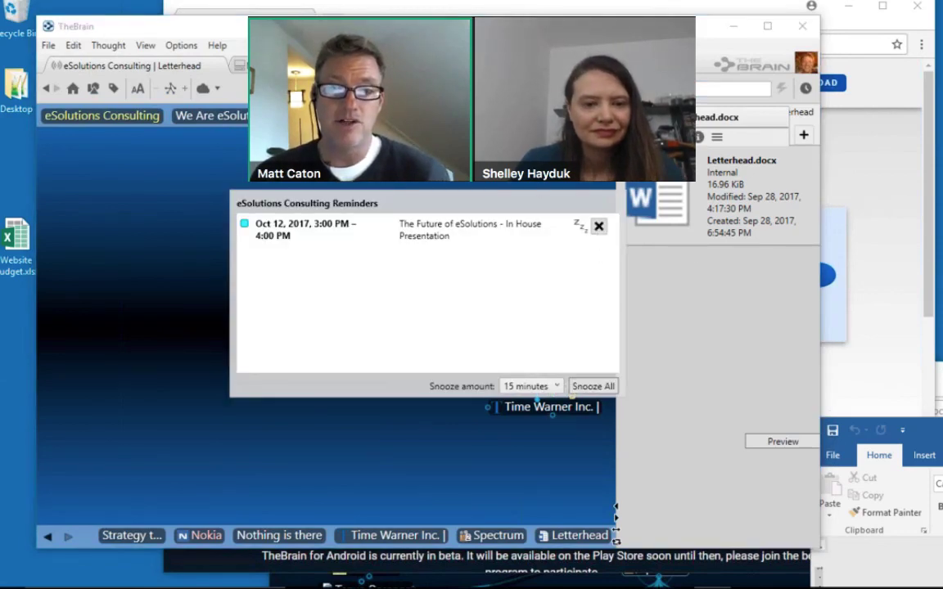
click(599, 227)
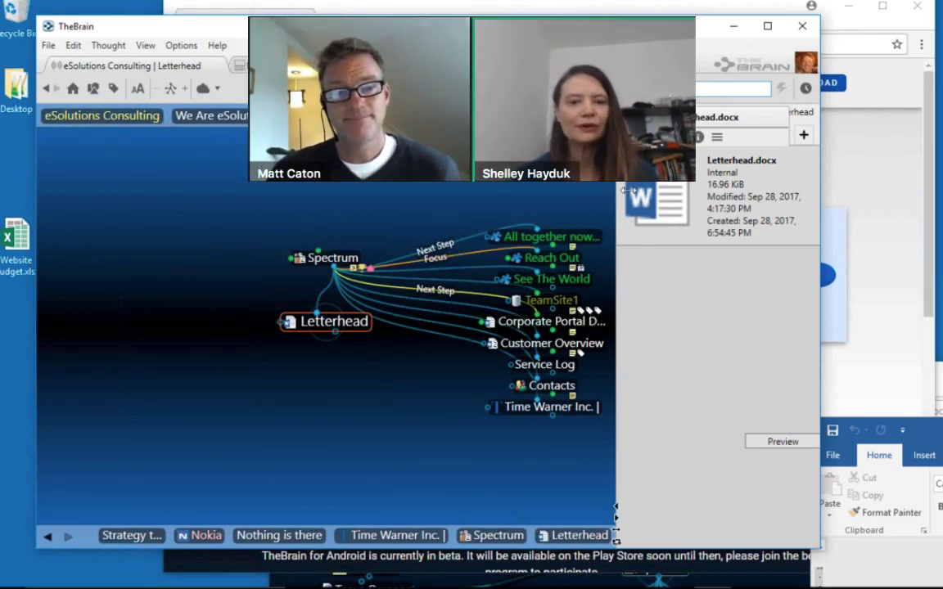
Widen the plex slightly, activate the Spectrum thought and close the open Word window.
drag(628, 190, 638, 190)
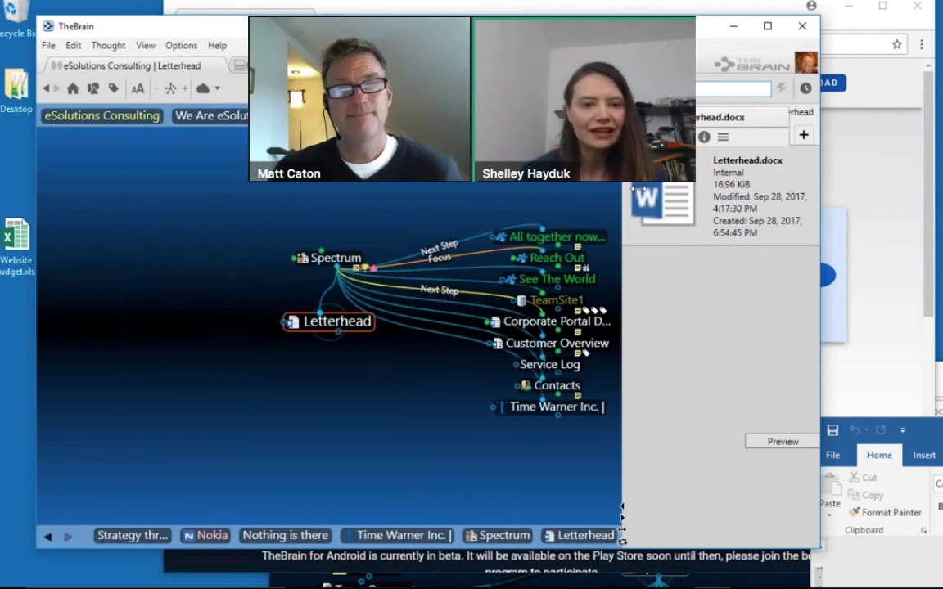
click(336, 258)
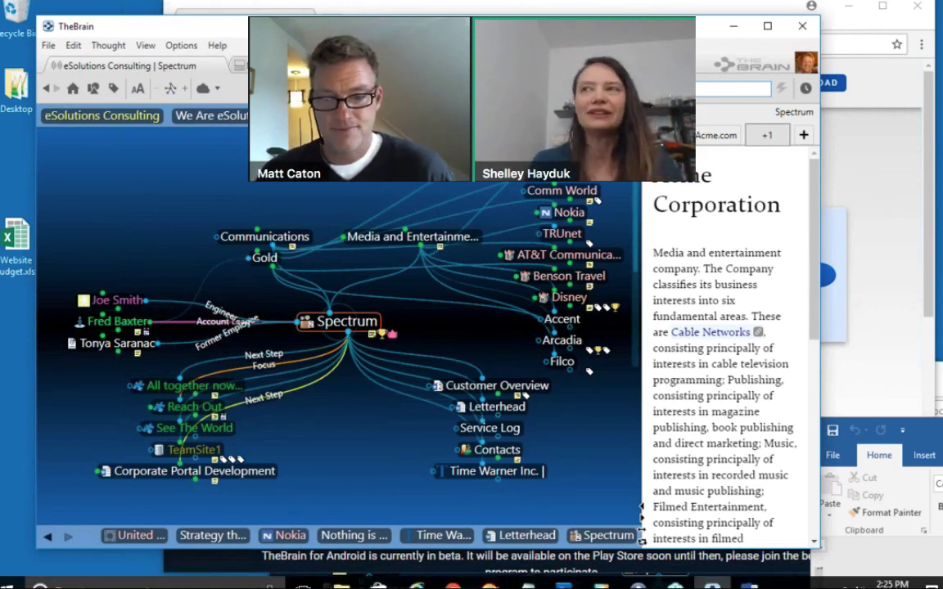
click(755, 582)
right_click(755, 582)
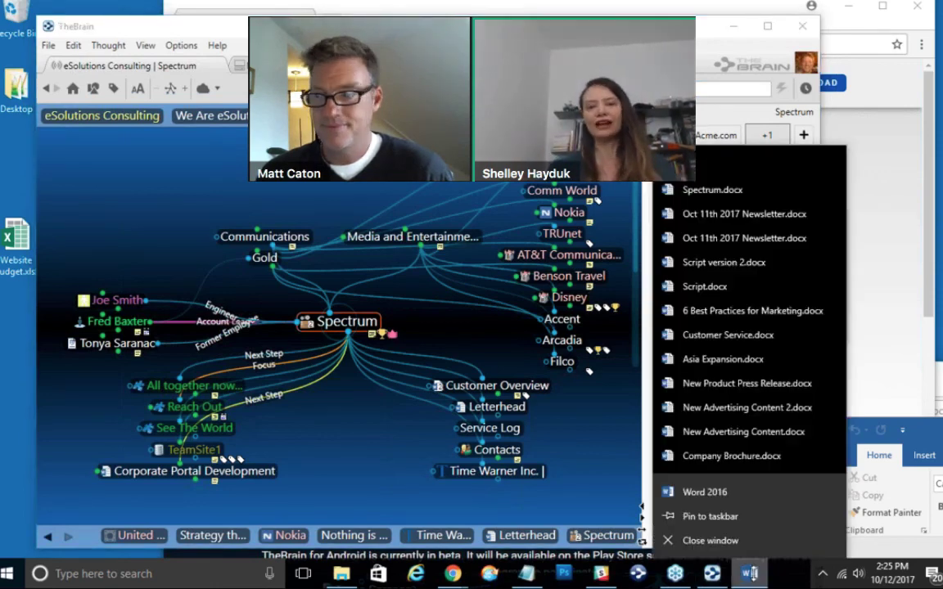
click(339, 199)
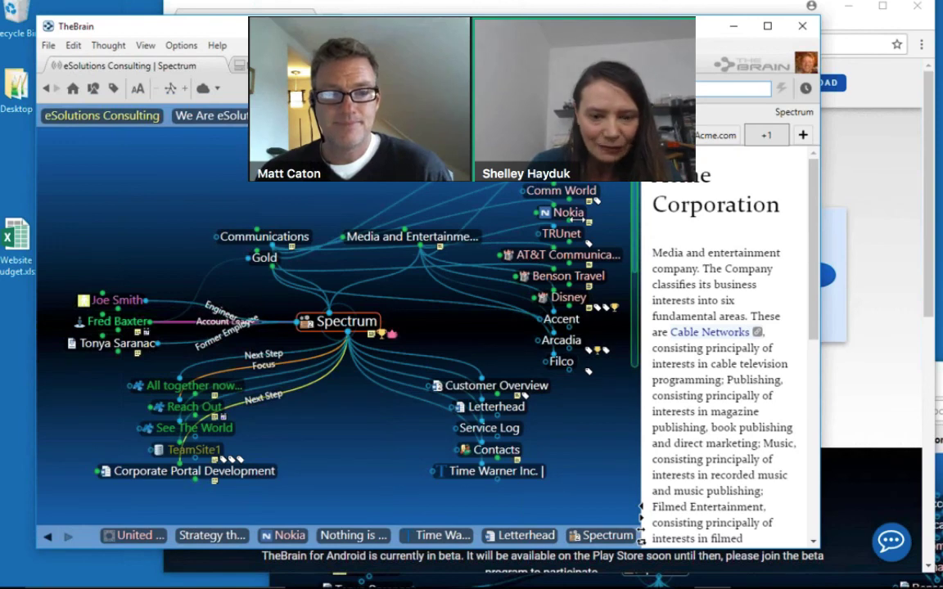
Widen the content area and copy the Spectrum.docx attachment into the plex as a new child thought of Spectrum.
drag(577, 219, 521, 220)
drag(723, 136, 366, 513)
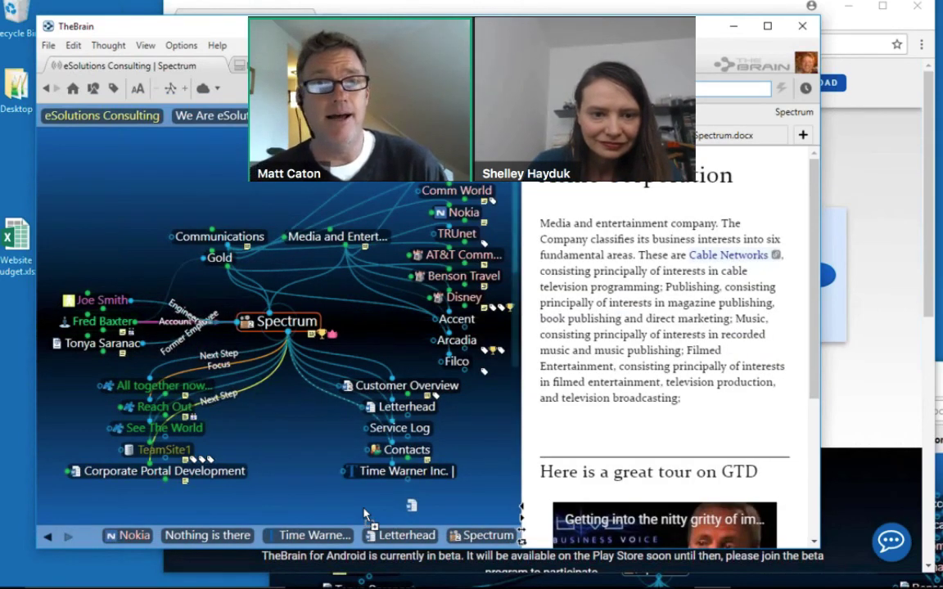
drag(363, 514, 409, 420)
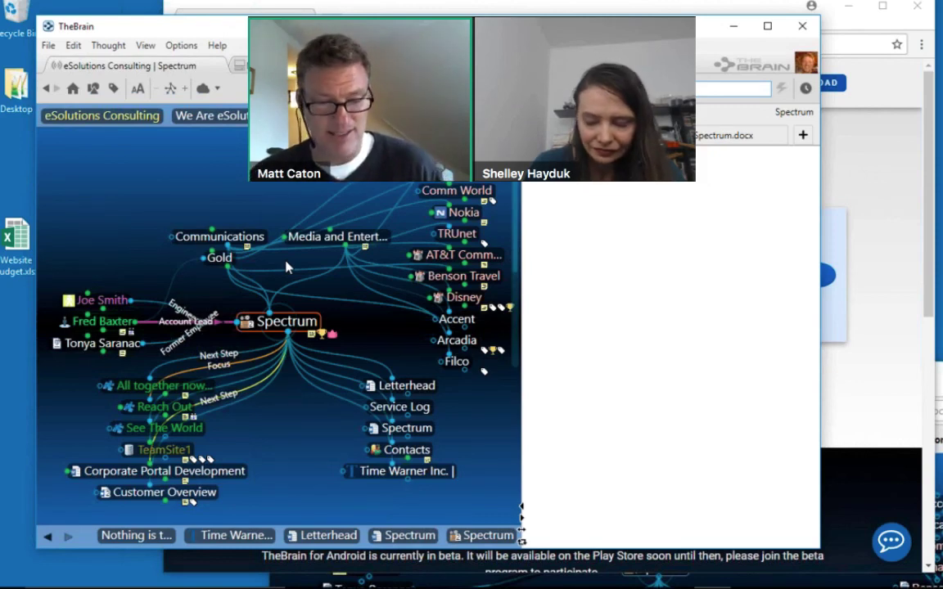
Select the child thoughts Service Log, Spectrum, Contacts and Time Warner Inc. together, and clear the selection.
ctrl+click(426, 479)
drag(424, 461, 384, 413)
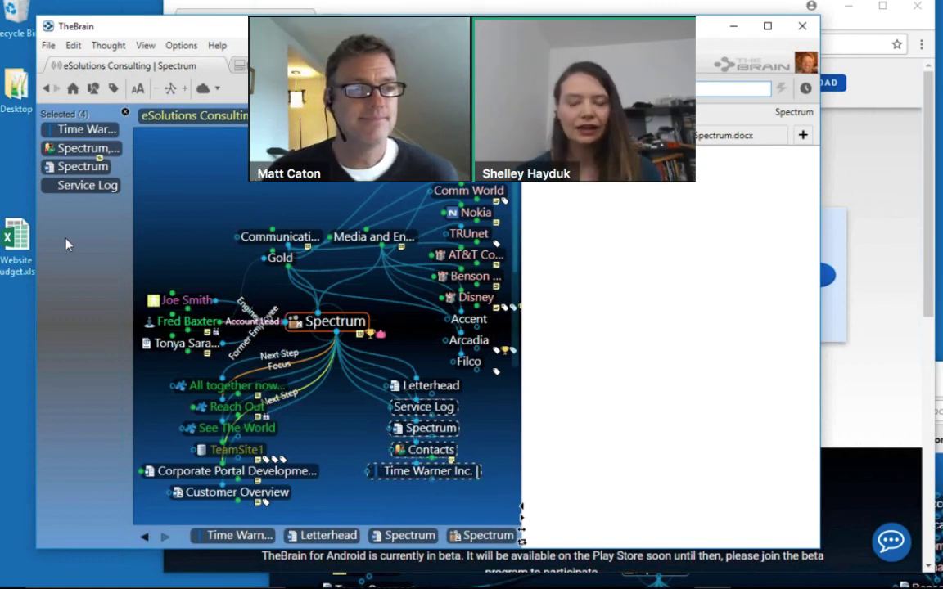
click(126, 114)
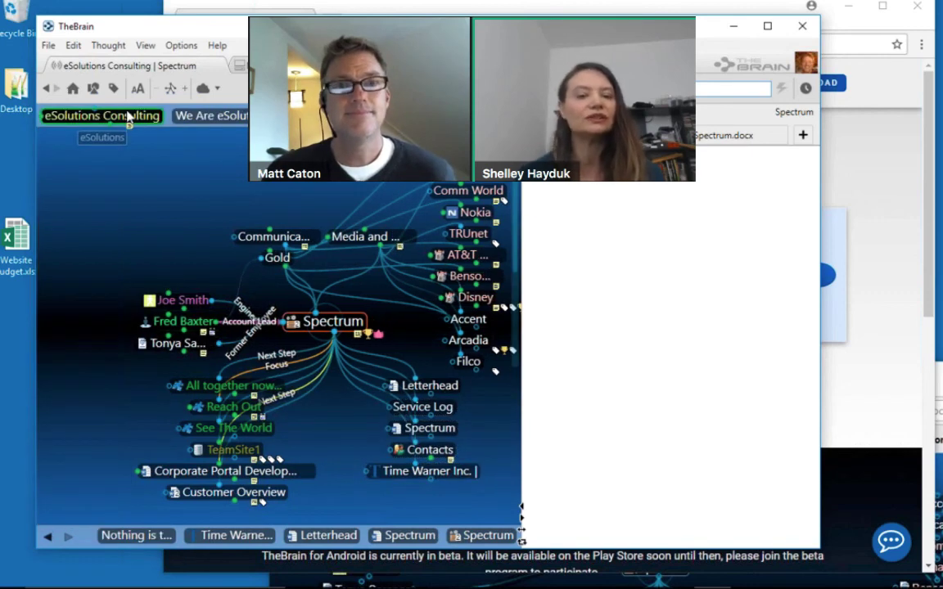